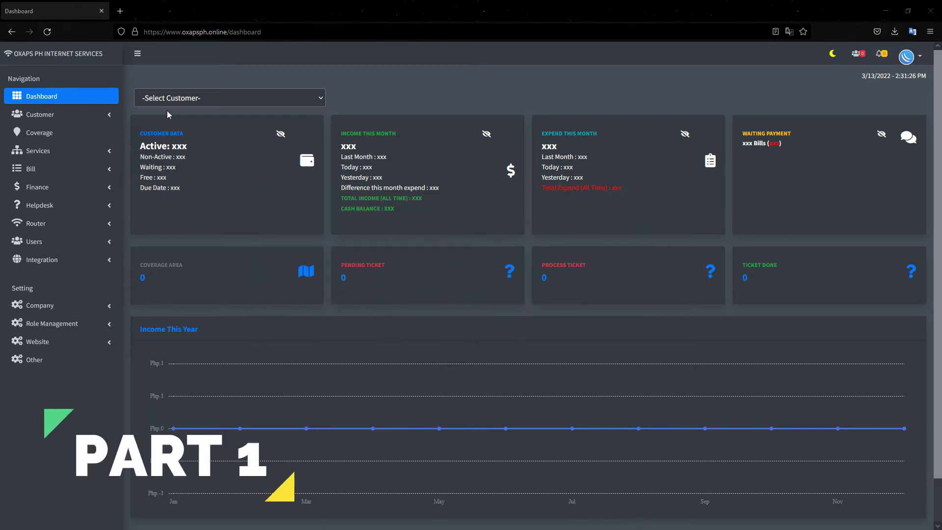
- Reveal the dashboard's customer data, monthly income, monthly expenses and waiting-payment bill figures
left_click(194, 100)
left_click(195, 102)
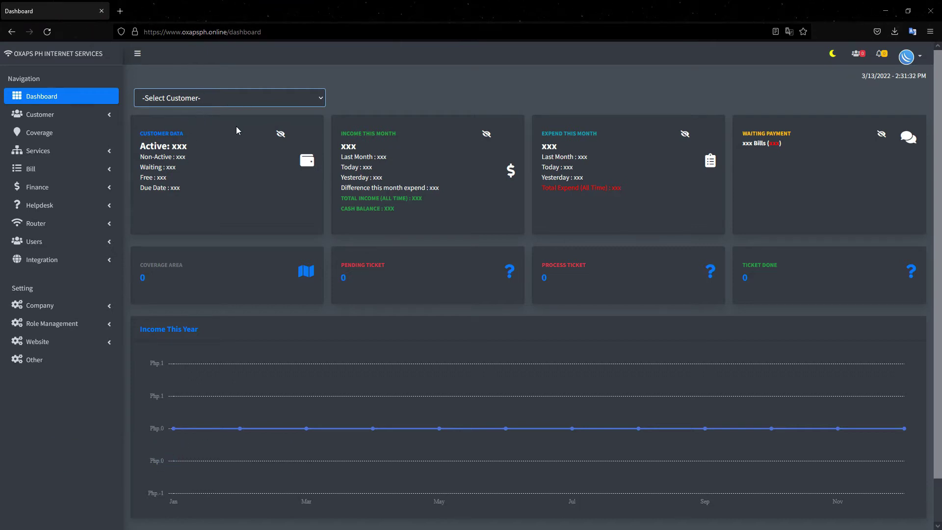
left_click(280, 134)
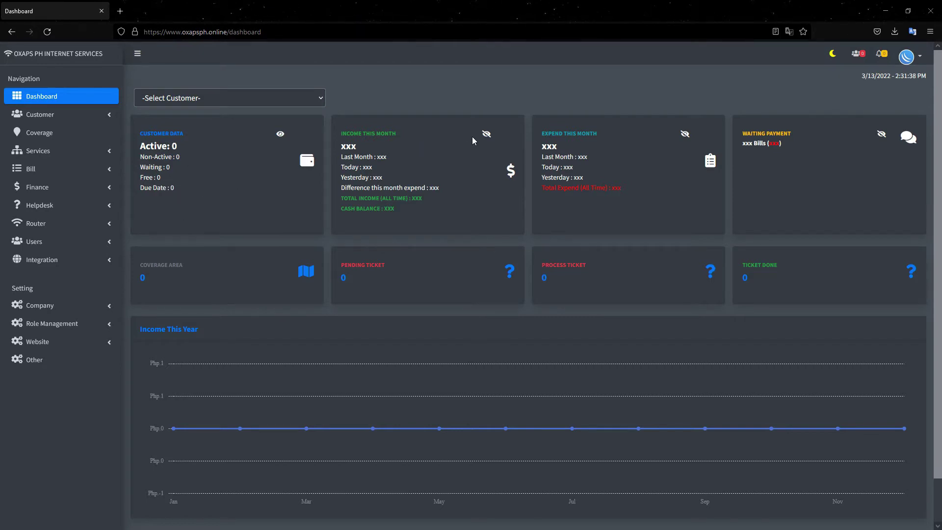
left_click(486, 135)
left_click(685, 134)
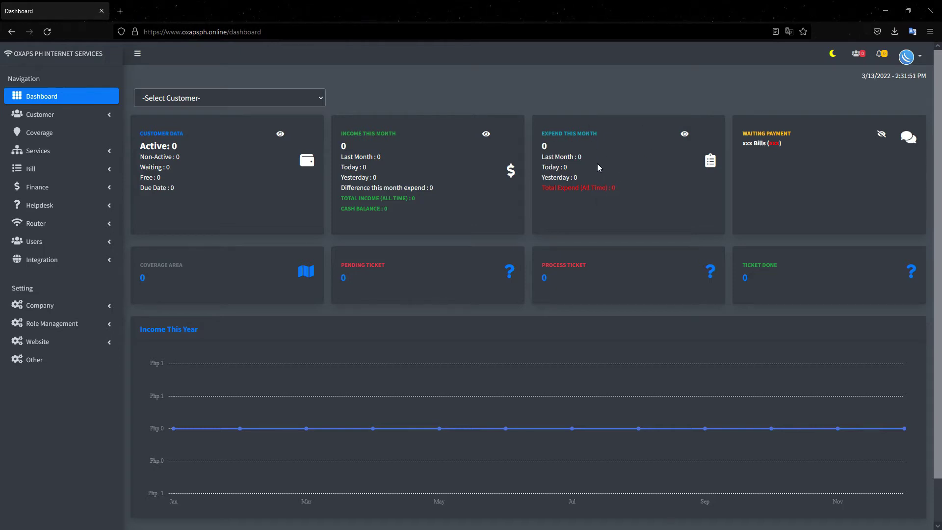
left_click(881, 134)
- Switch the dashboard to the light theme and back to dark, then check pending notifications
left_click(833, 53)
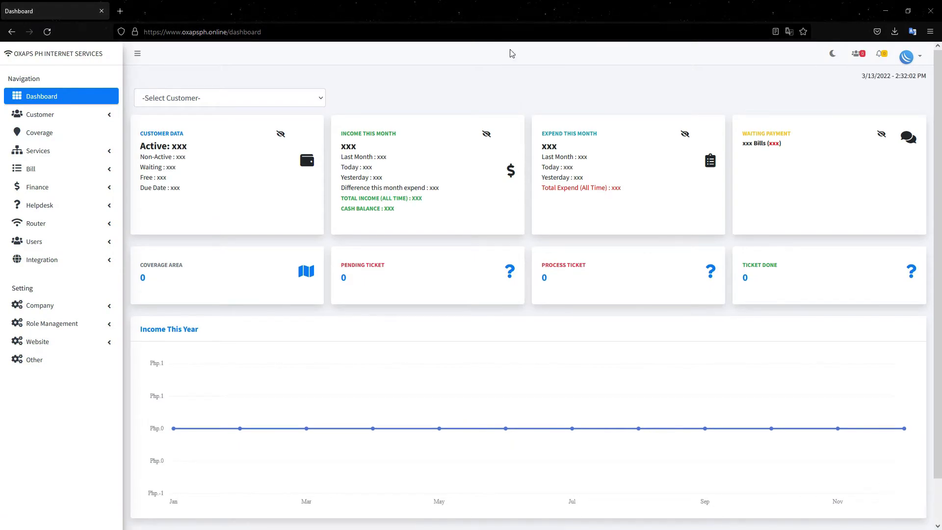
left_click(832, 54)
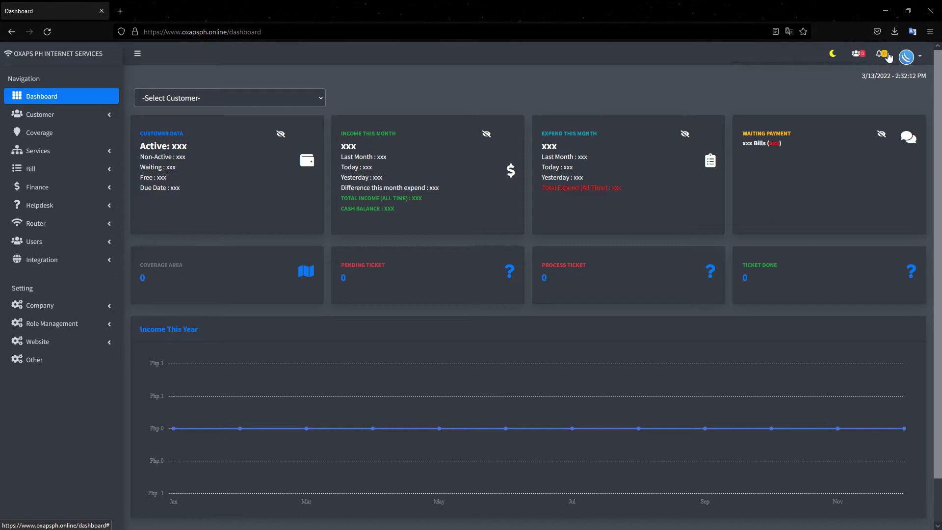
left_click(881, 53)
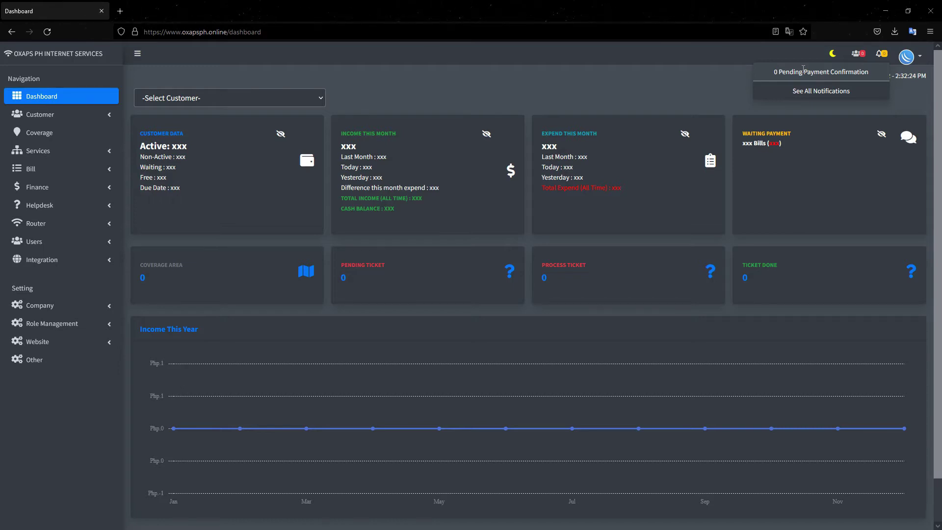
left_click(687, 81)
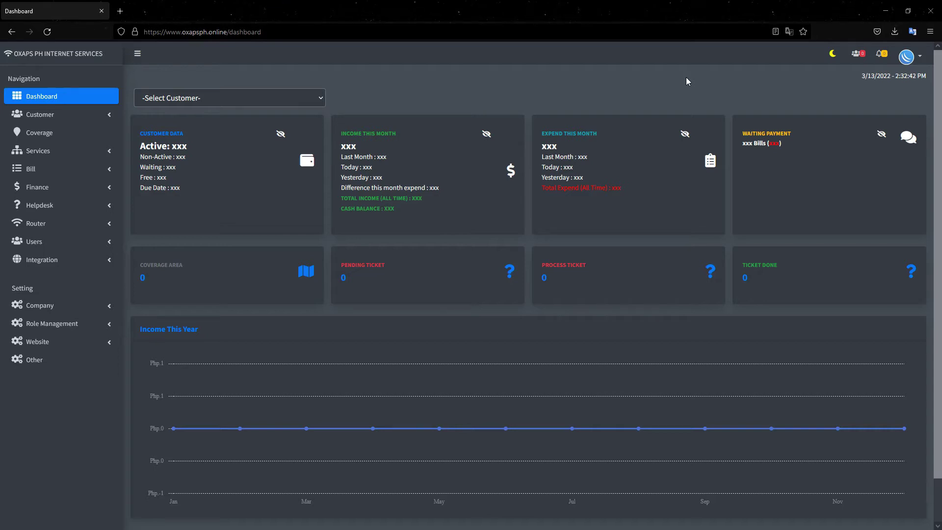
- View the admin profile page, then return to the dashboard
left_click(906, 56)
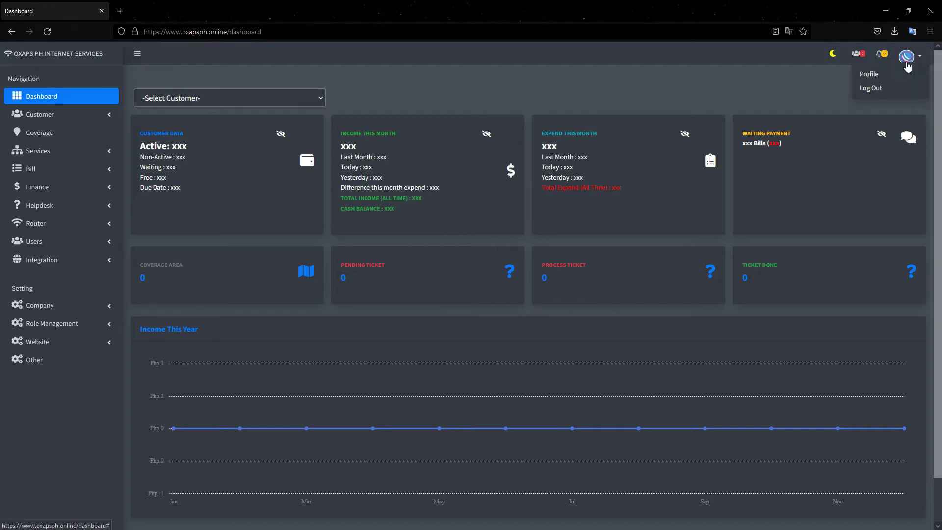
left_click(867, 72)
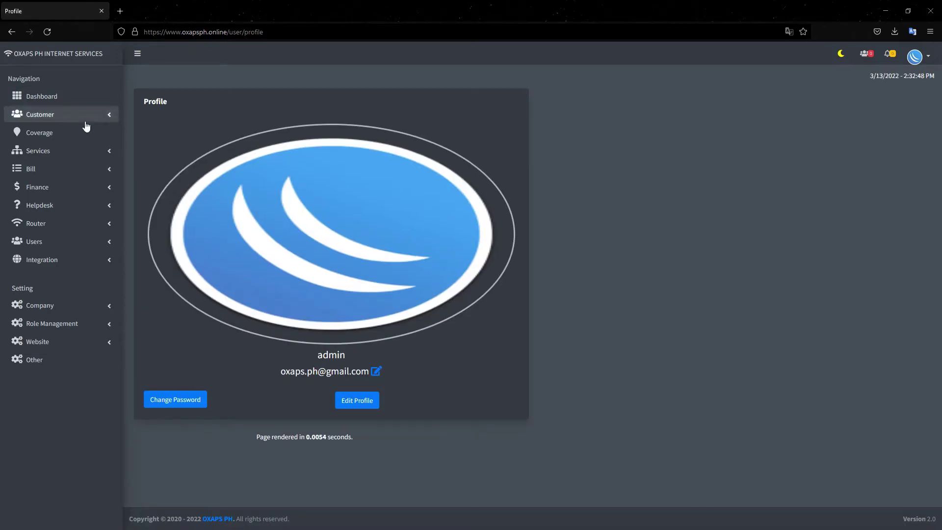
left_click(64, 97)
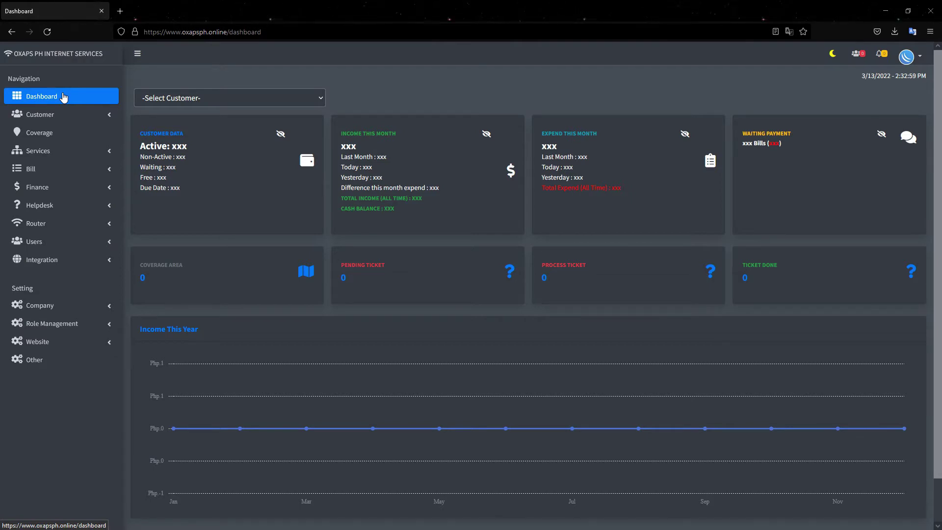
- Browse the Company data and About pages, ending on the GCASH and RCBC bank accounts list
left_click(69, 307)
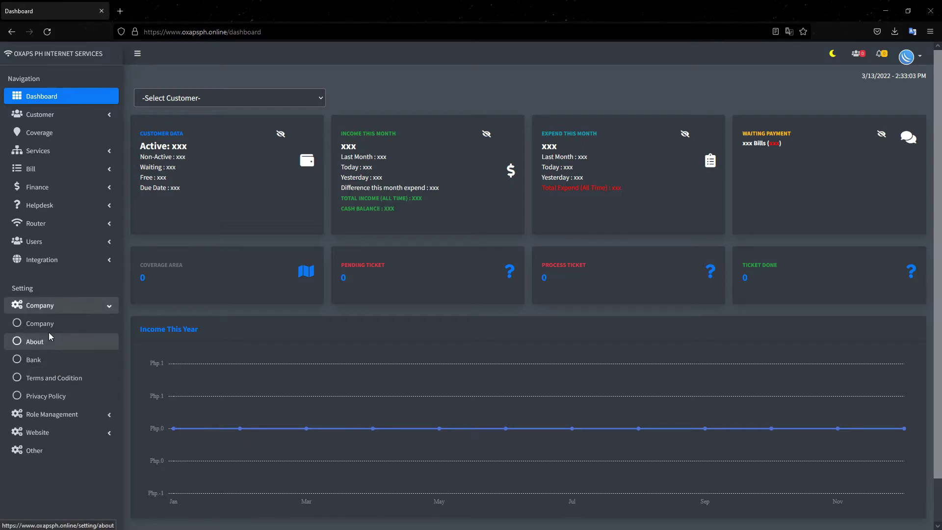
left_click(50, 324)
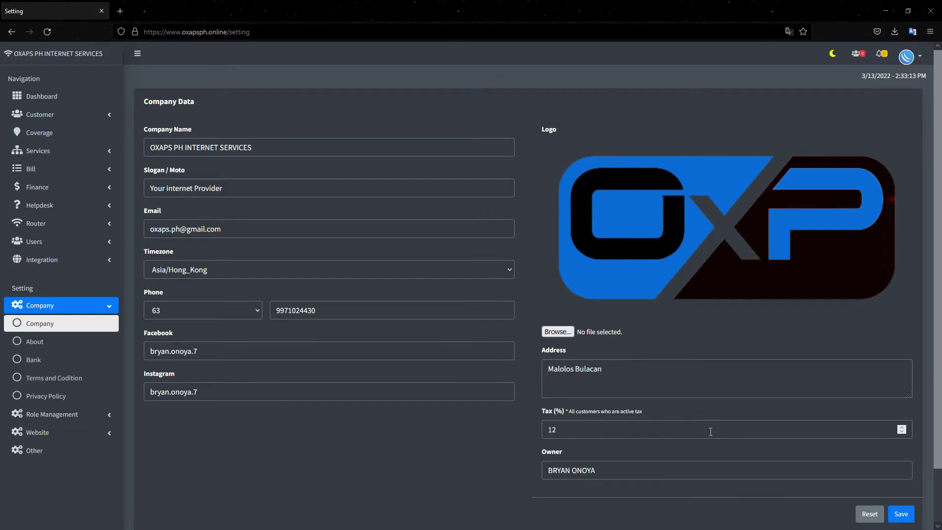
left_click(35, 341)
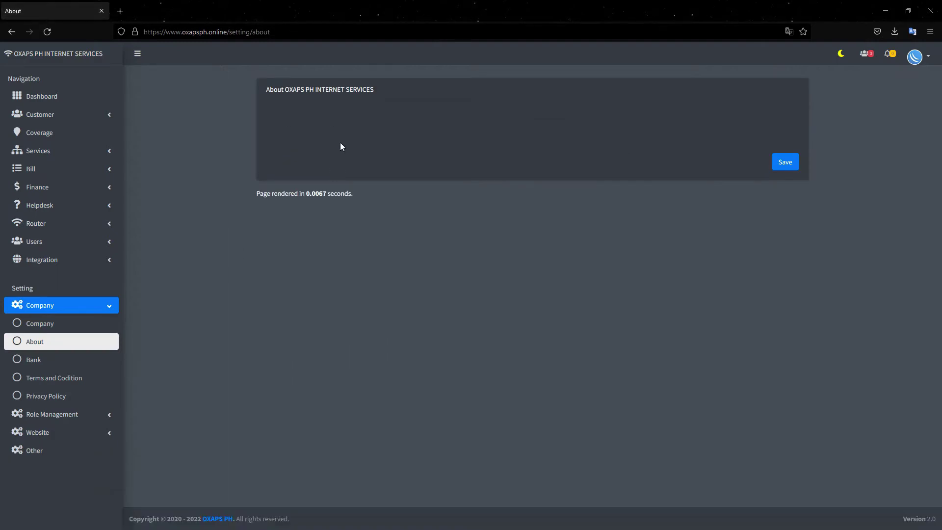
left_click(320, 197)
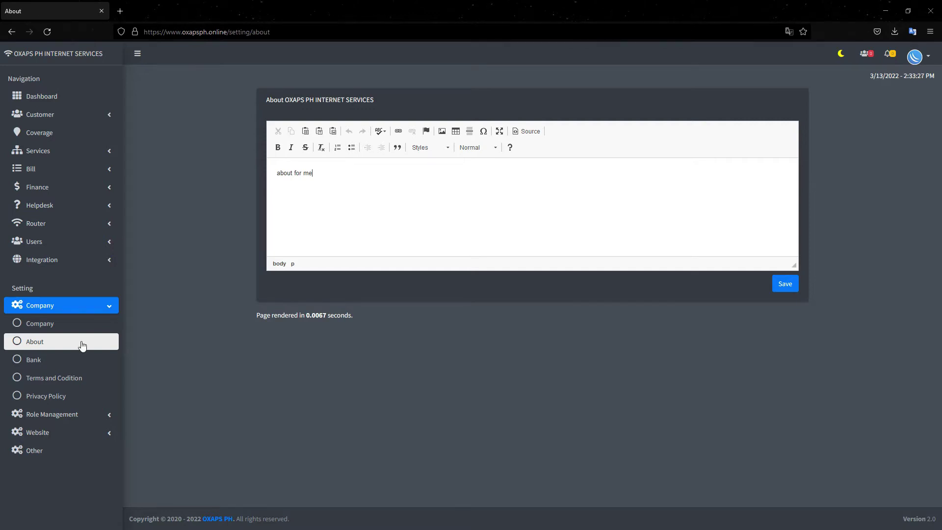
left_click(54, 361)
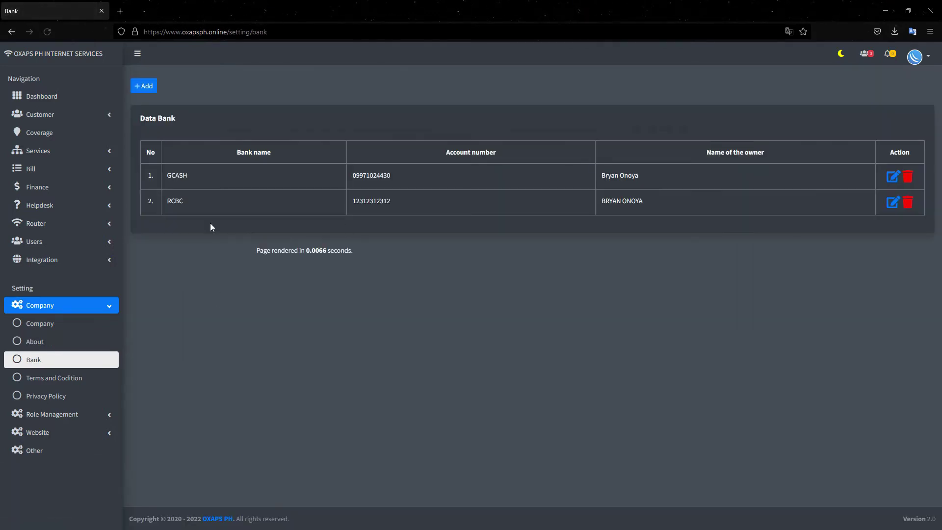
- Start a new bank account entry, then close the Add Data Bank form without saving
left_click(146, 107)
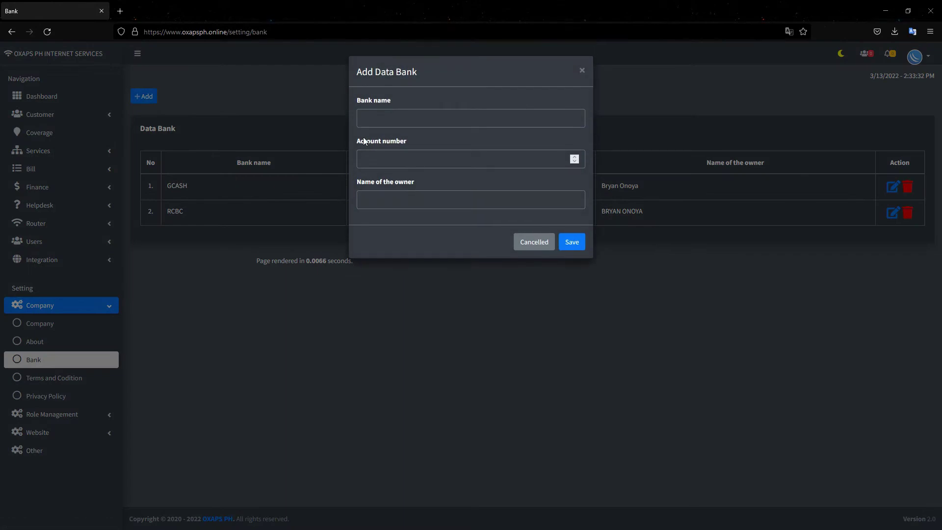
left_click(381, 160)
left_click(388, 195)
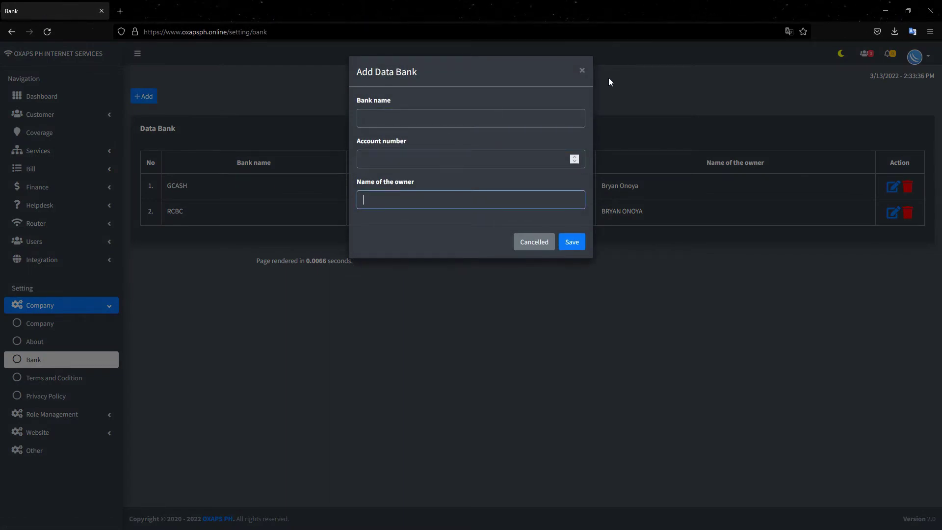
left_click(582, 71)
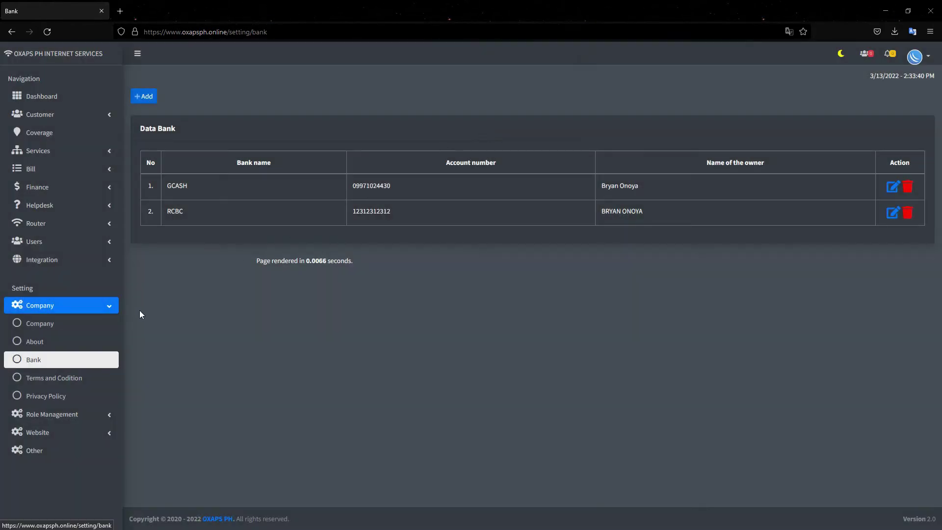
- View the Terms and Condition page, then open the Privacy Policy editor
left_click(47, 384)
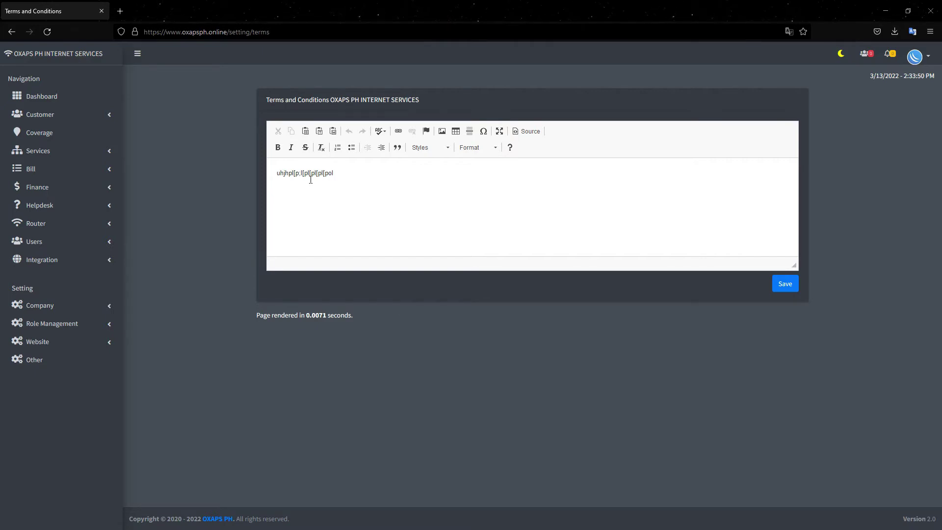
left_click(57, 309)
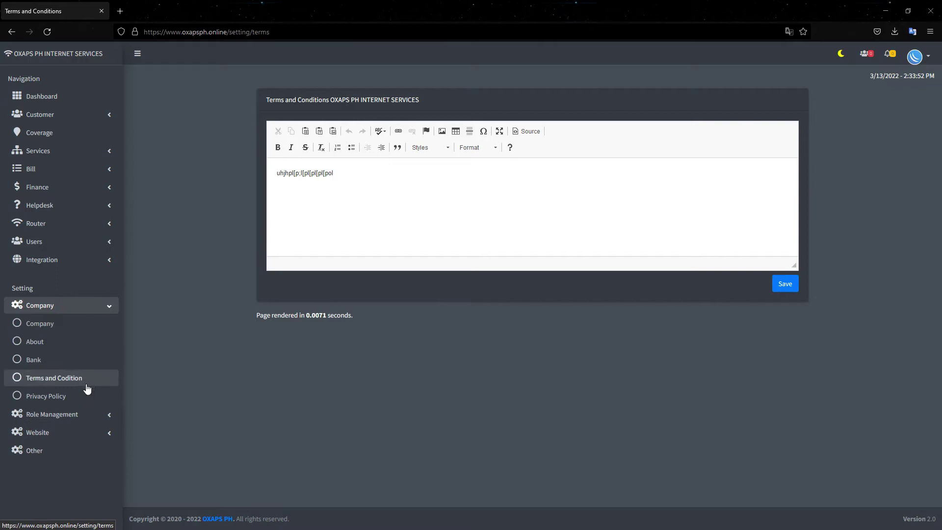
left_click(70, 396)
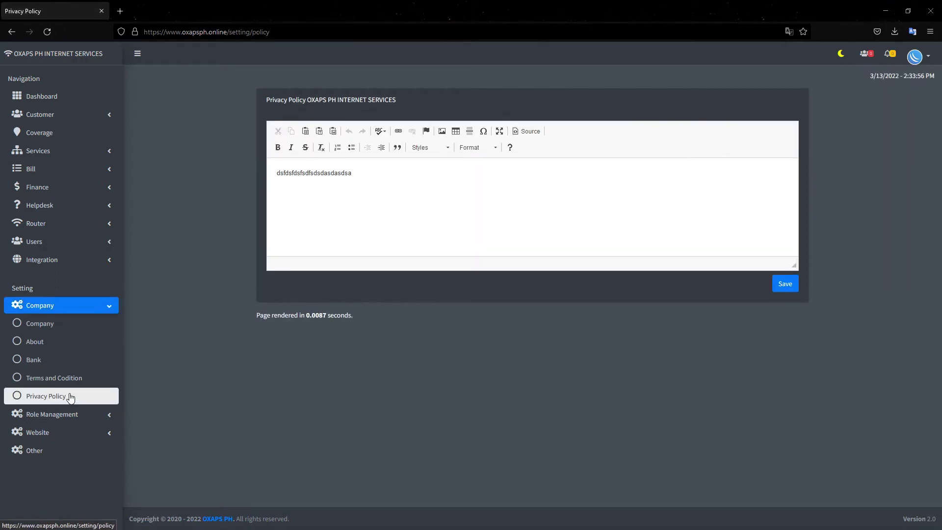
left_click(109, 306)
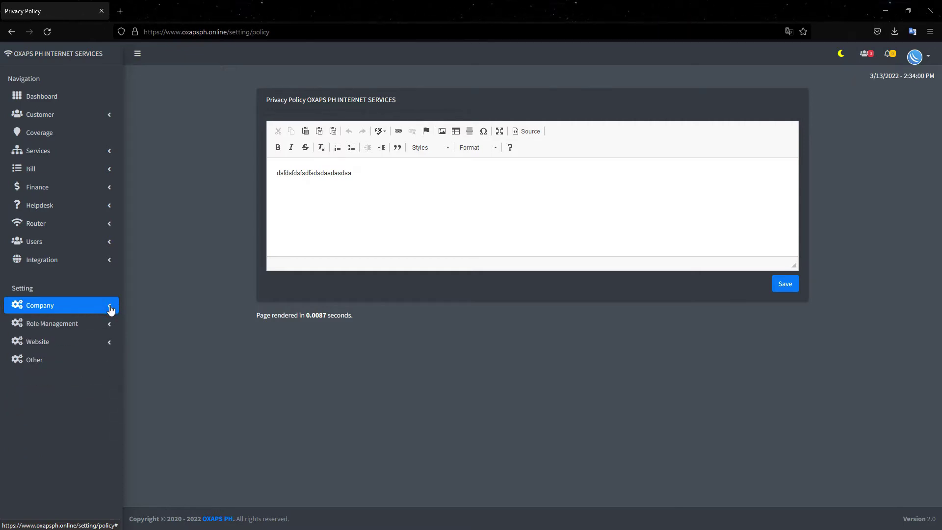
- Bring up Integration > Email and inspect the sender email, protocol, port and sender name fields
left_click(70, 260)
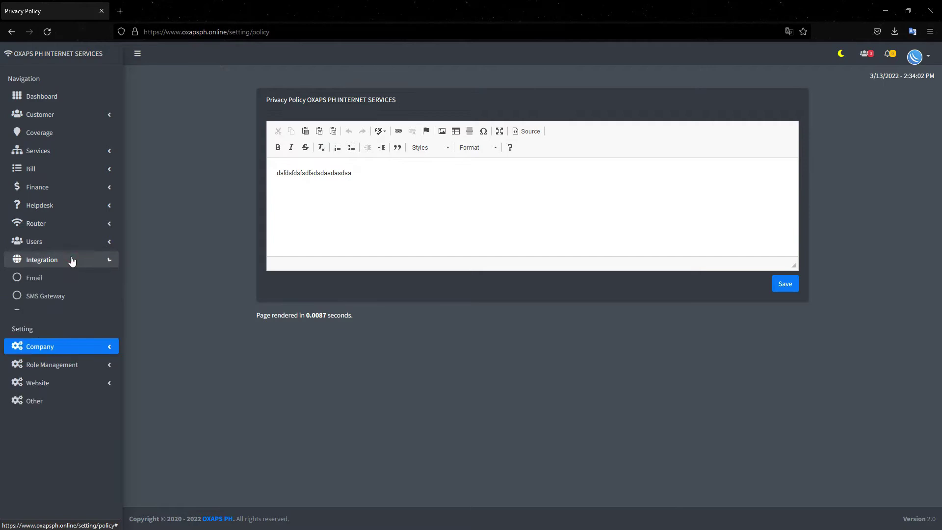
left_click(49, 278)
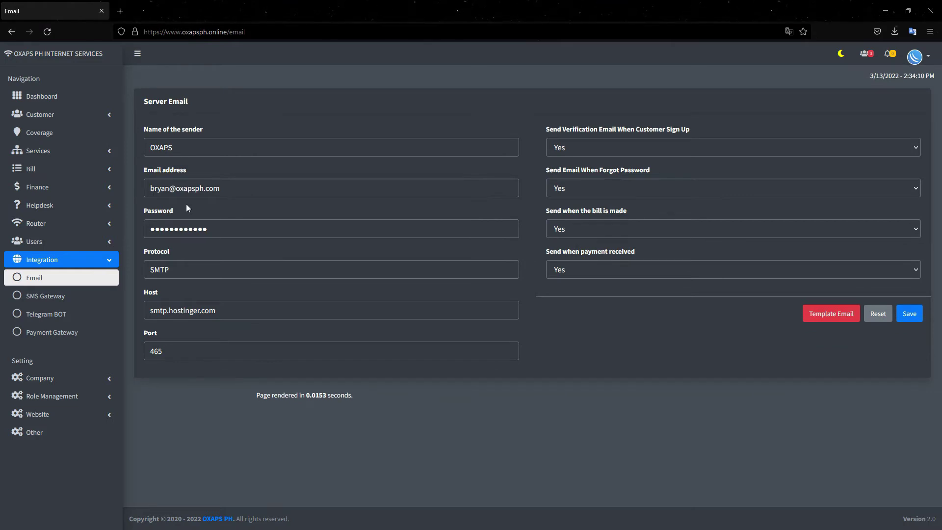
triple_click(217, 187)
key("Tab")
key("Tab")
key("Tab")
left_click(179, 357)
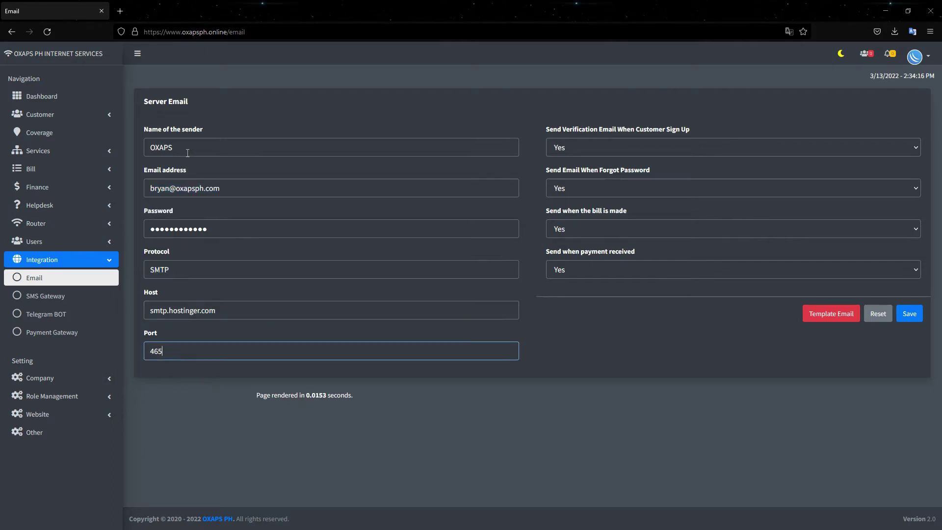
key("Tab")
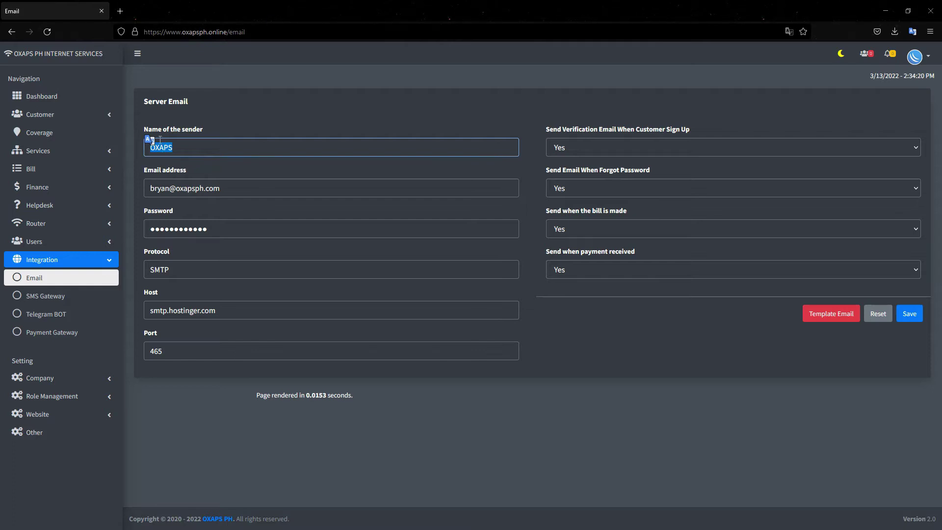
left_click(180, 145)
key("Escape")
left_click(266, 109)
- Keep Send Verification Email set to Yes and bring up the email Template editor
left_click(625, 146)
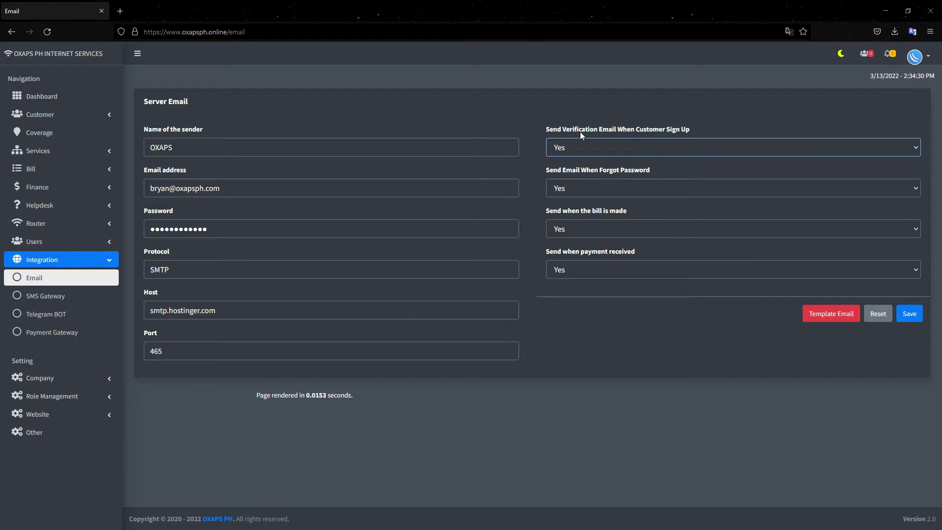
left_click(587, 146)
left_click(587, 146)
left_click(587, 146)
left_click(571, 168)
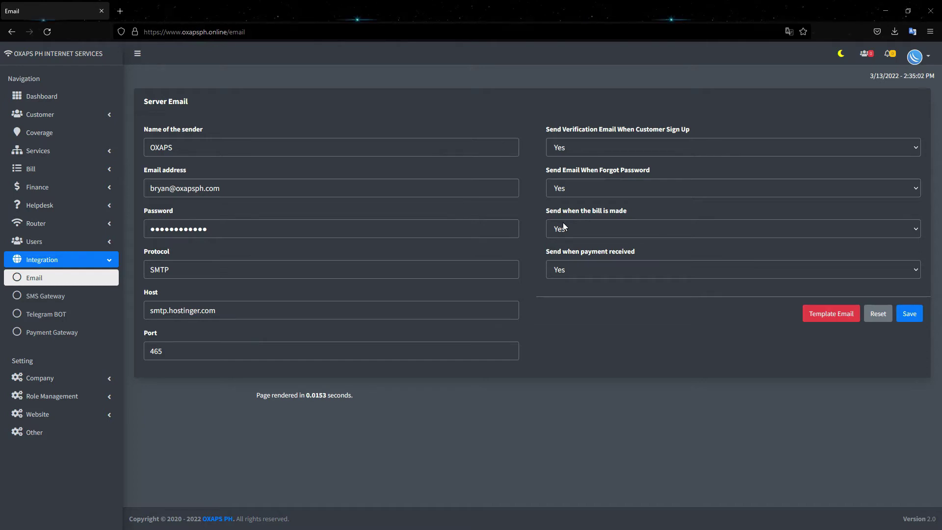
left_click_drag(630, 251, 569, 244)
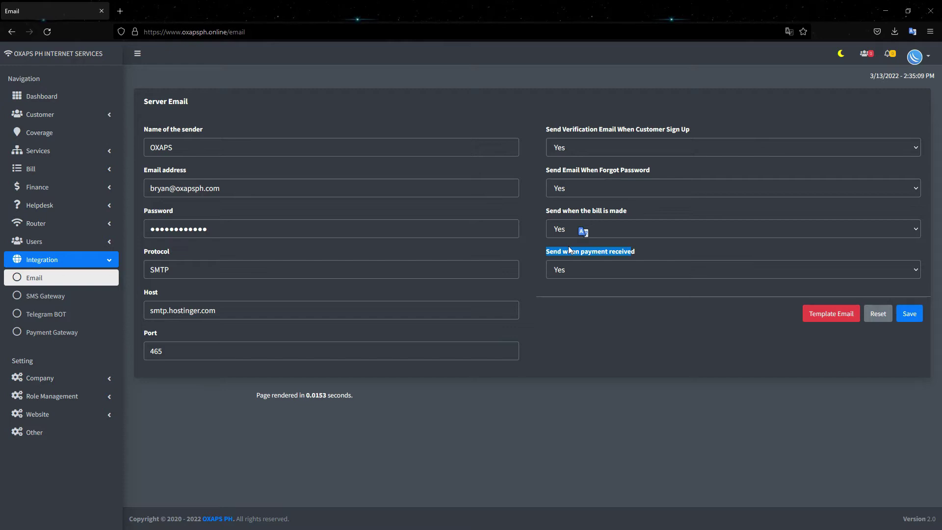
left_click(825, 319)
left_click(828, 317)
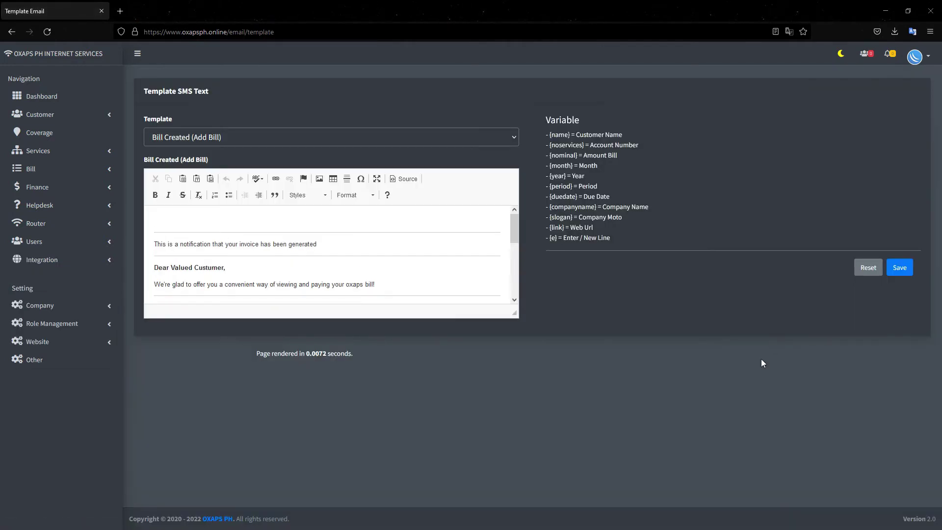
- Enlarge the editor to review the Bill Created (Add Bill) email template
left_click_drag(513, 321, 510, 488)
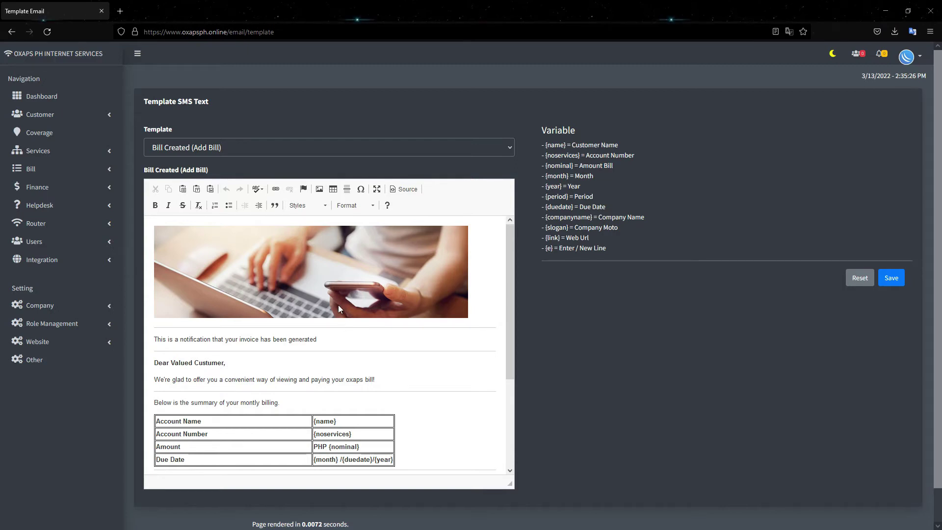
scroll(337, 306, "down", 3)
scroll(397, 315, "down", 2)
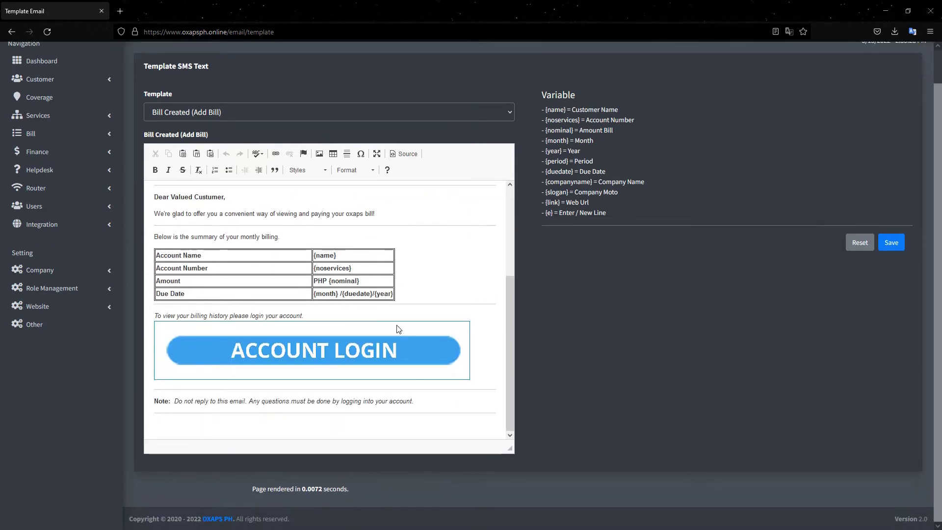
scroll(396, 321, "up", 2)
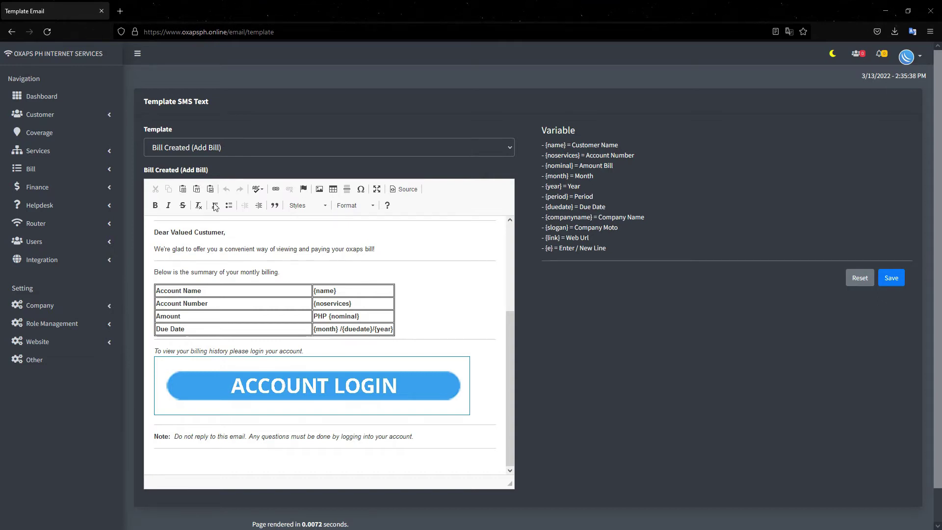
- Switch to the Payment accepted template, enlarge the editor to read it, and save
left_click(203, 147)
left_click(183, 183)
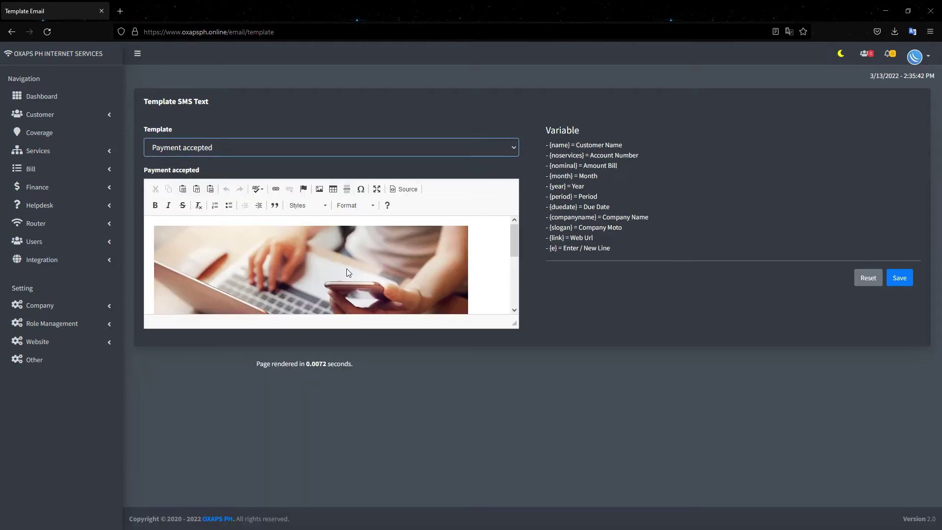
scroll(346, 268, "down", 2)
left_click_drag(513, 324, 489, 473)
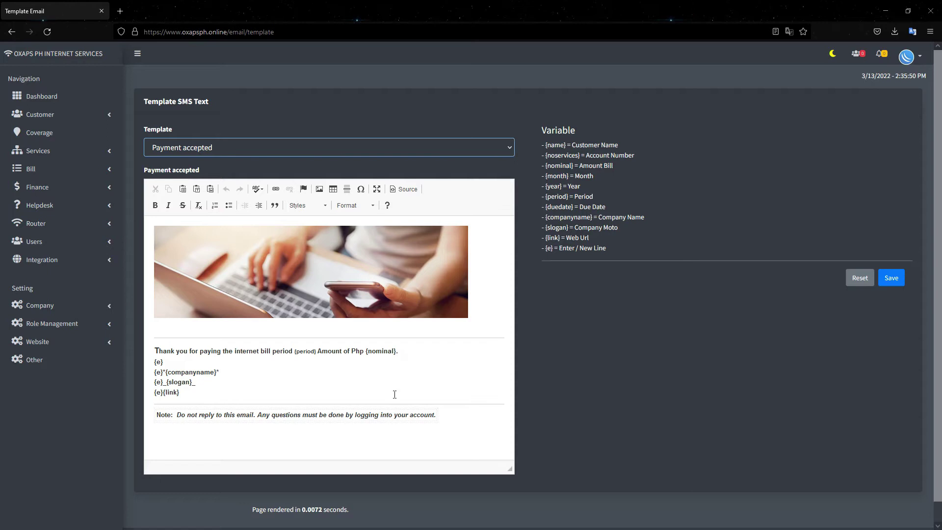
left_click(891, 278)
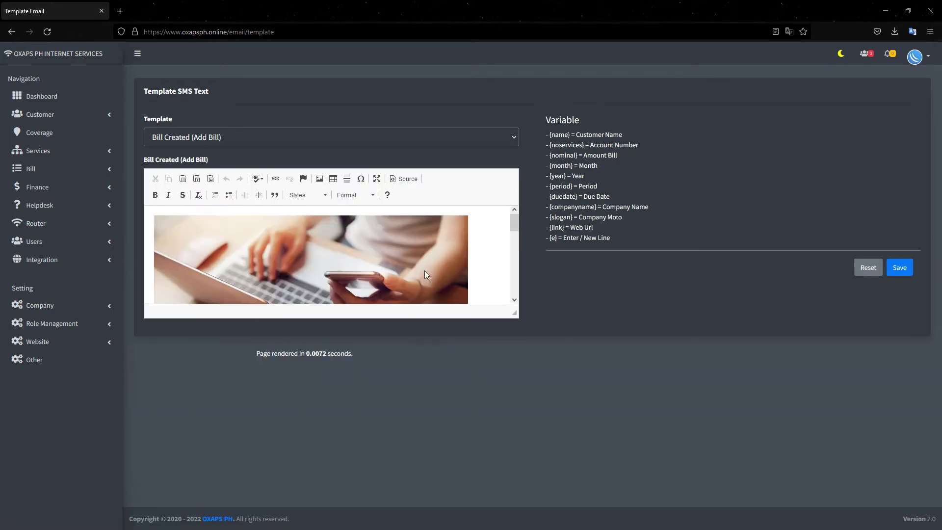
left_click(81, 256)
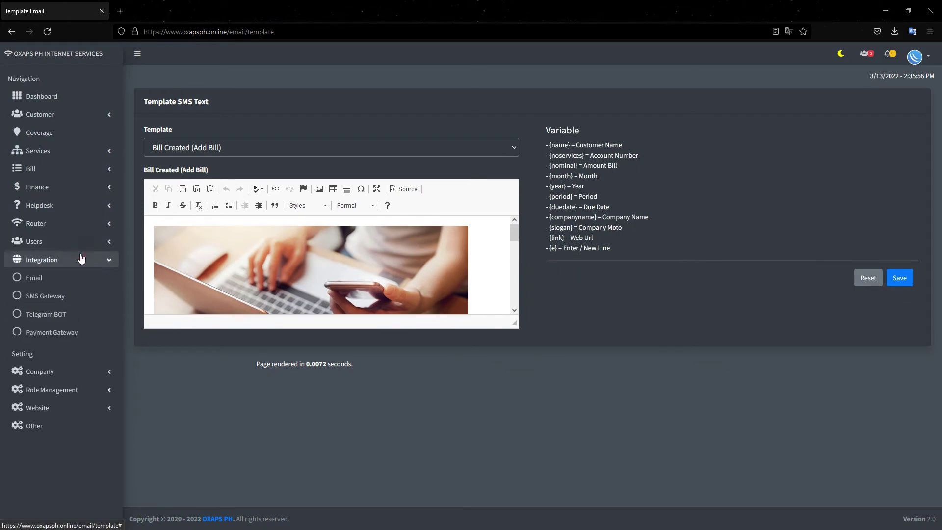
- Turn on the Semaphore SMS gateway toggle, save, and confirm the update
left_click(63, 297)
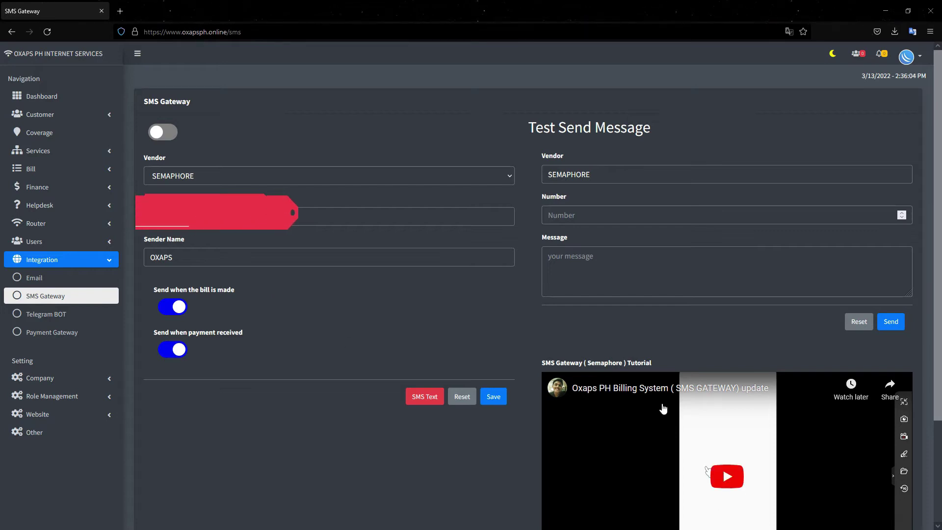
left_click(165, 132)
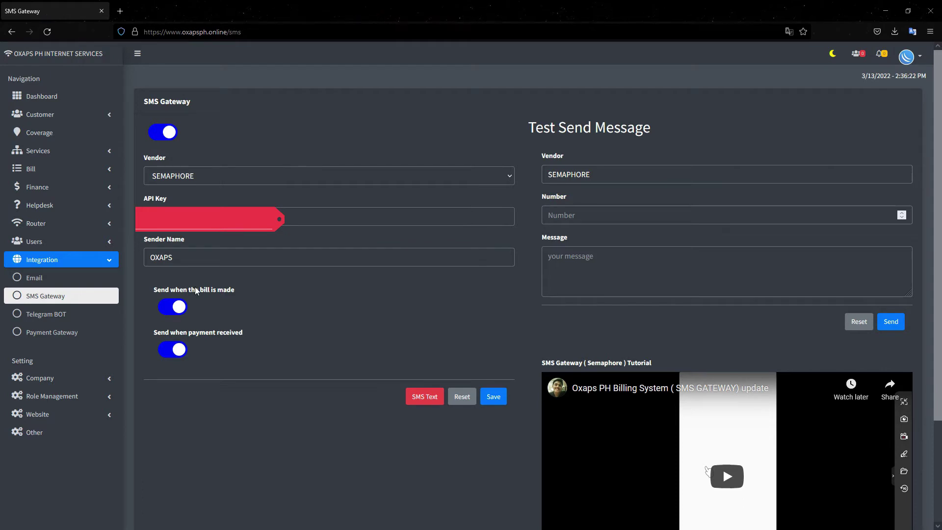
left_click(494, 400)
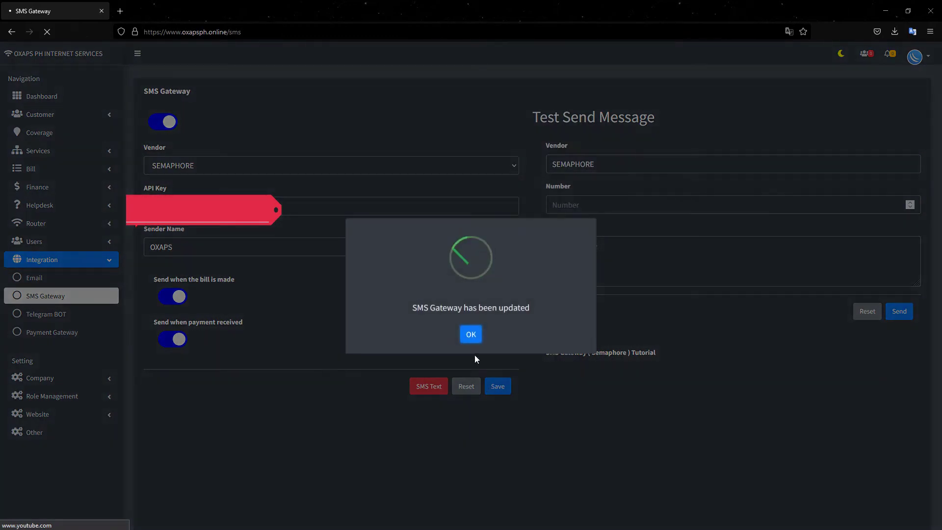
left_click(471, 335)
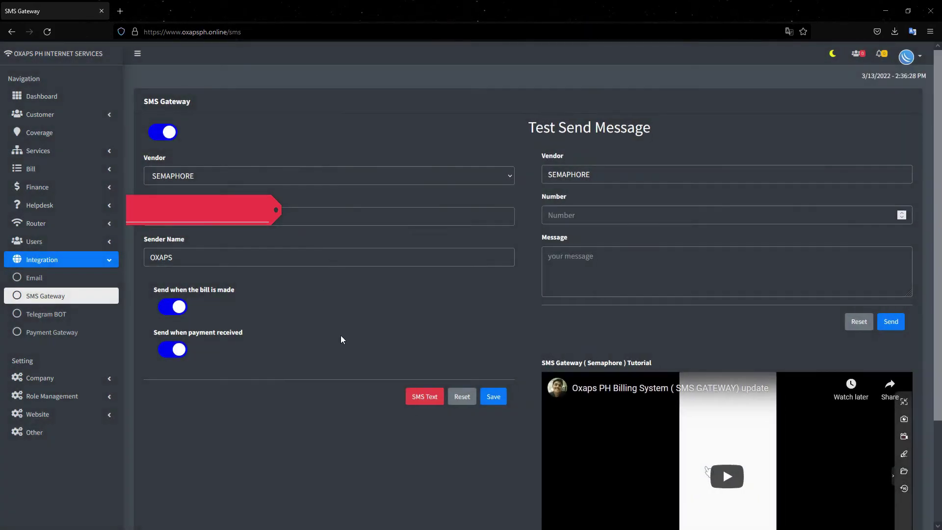
left_click(424, 402)
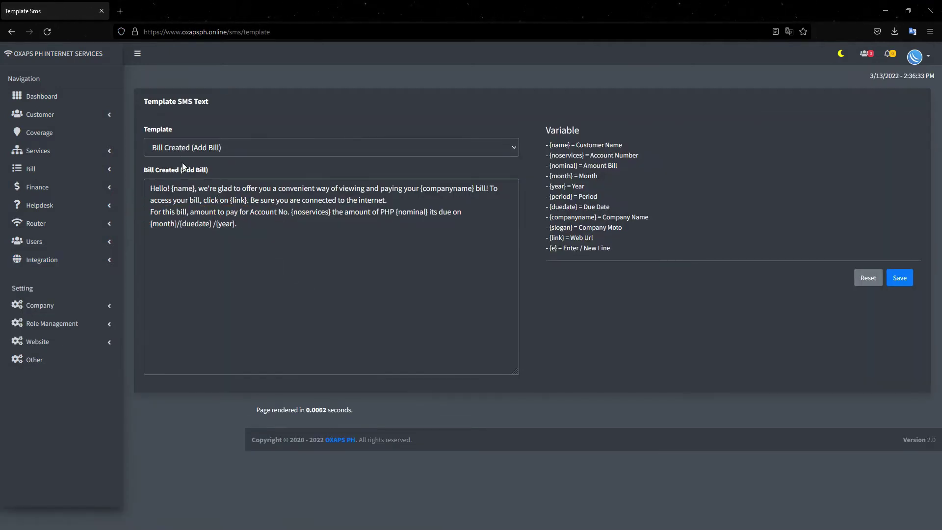
- Inspect the Bill Created SMS text and the {name} variable in the reference list
left_click_drag(237, 224, 172, 188)
left_click(274, 235)
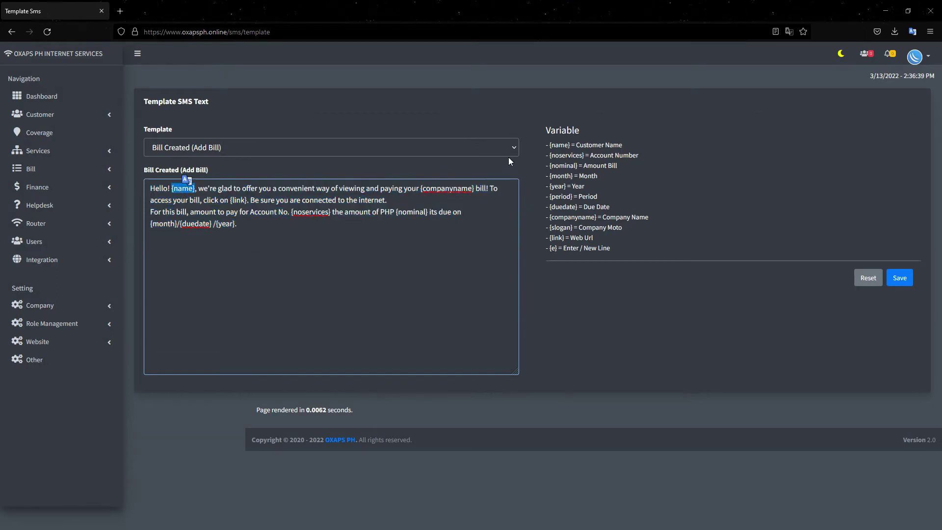
left_click_drag(553, 145, 569, 145)
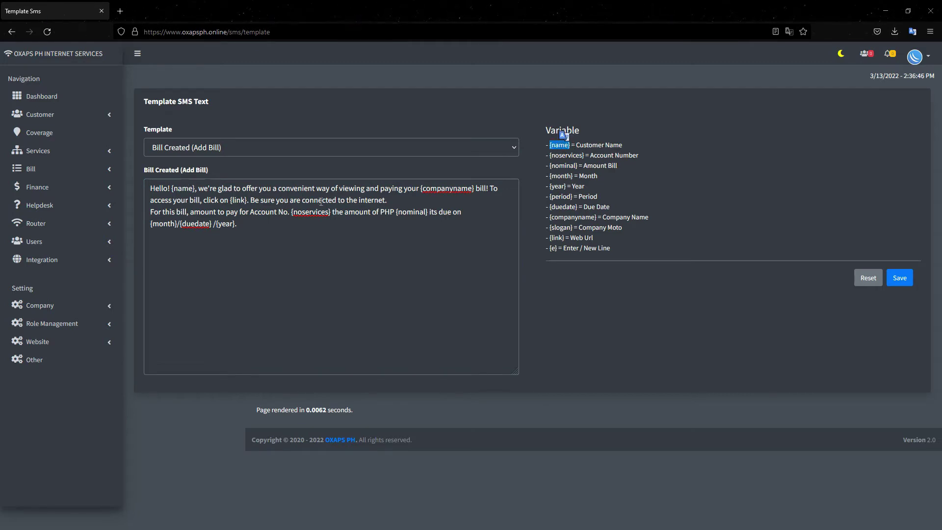
- Choose the Payment accepted SMS template and delete its {e}, slogan and link lines
left_click(186, 149)
key("Down")
key("Return")
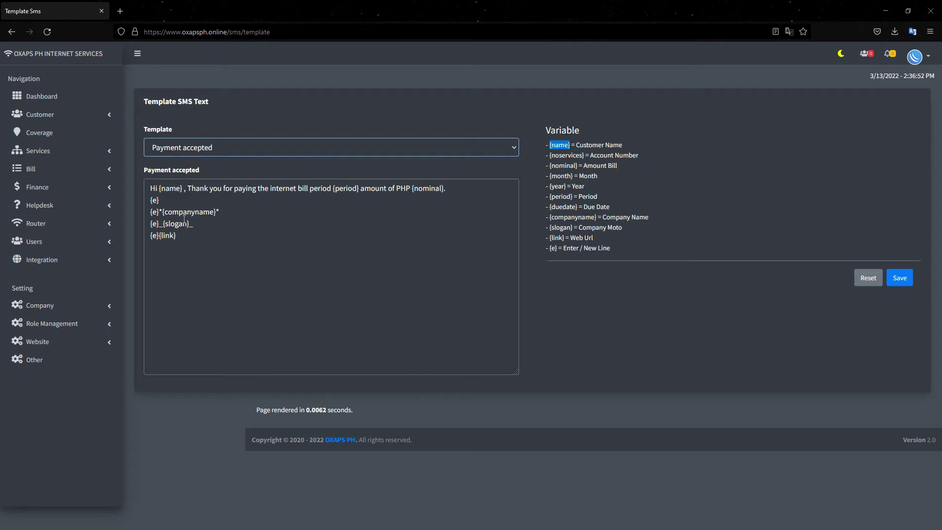
left_click_drag(180, 199, 148, 200)
key("BackSpace")
key("BackSpace")
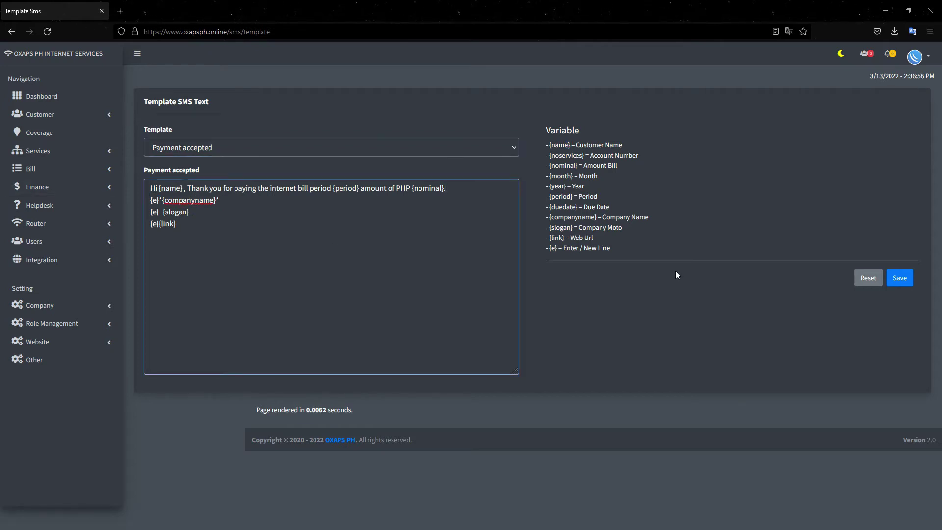
left_click_drag(181, 226, 147, 212)
key("BackSpace")
- Save the shortened SMS template and go to the Telegram BOT settings
left_click(905, 278)
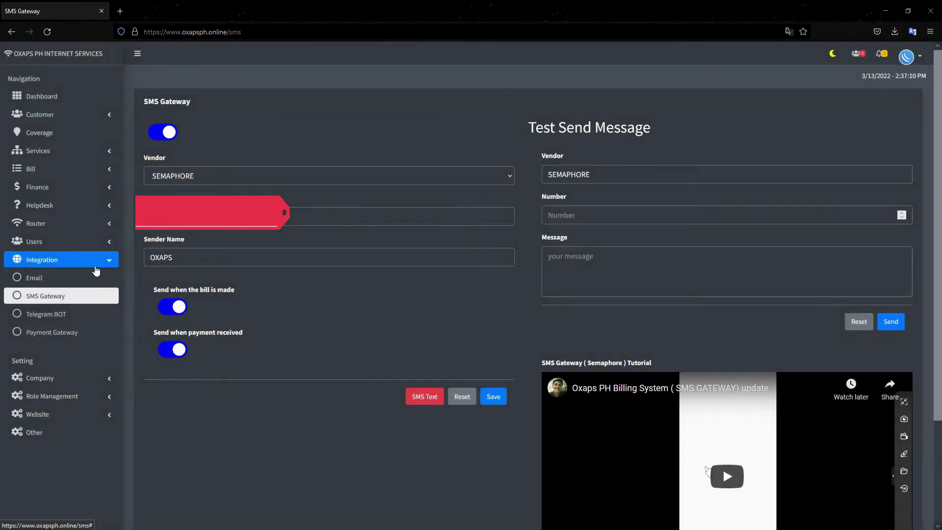
left_click(54, 316)
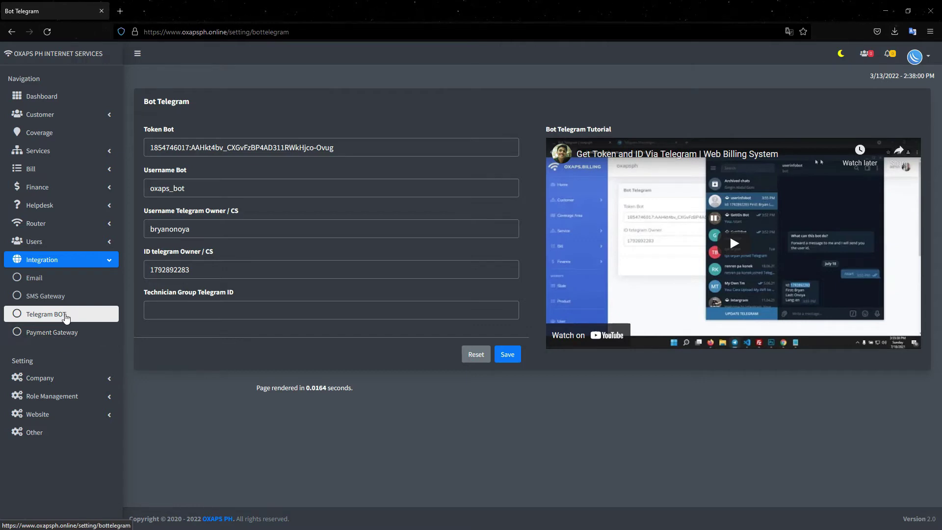
- Collapse Integration, expand Users and show the Technician user list
left_click(88, 261)
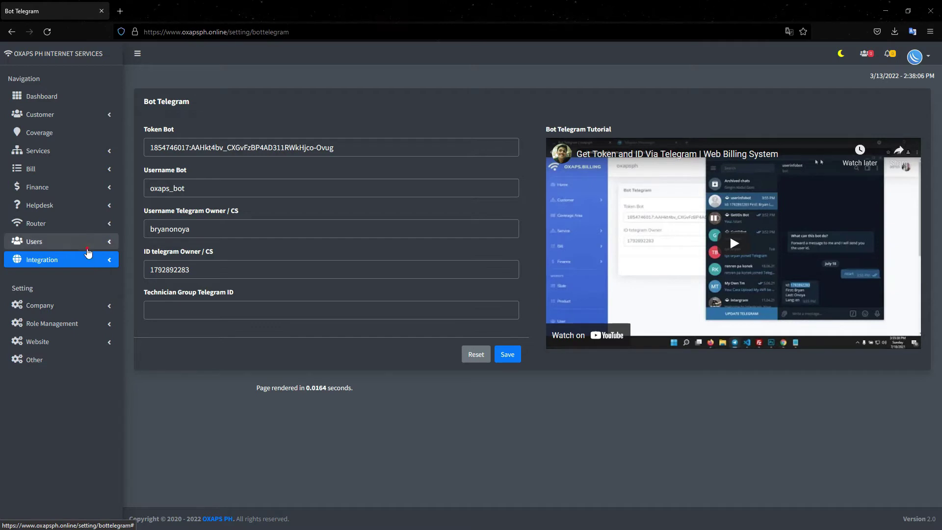
left_click(88, 252)
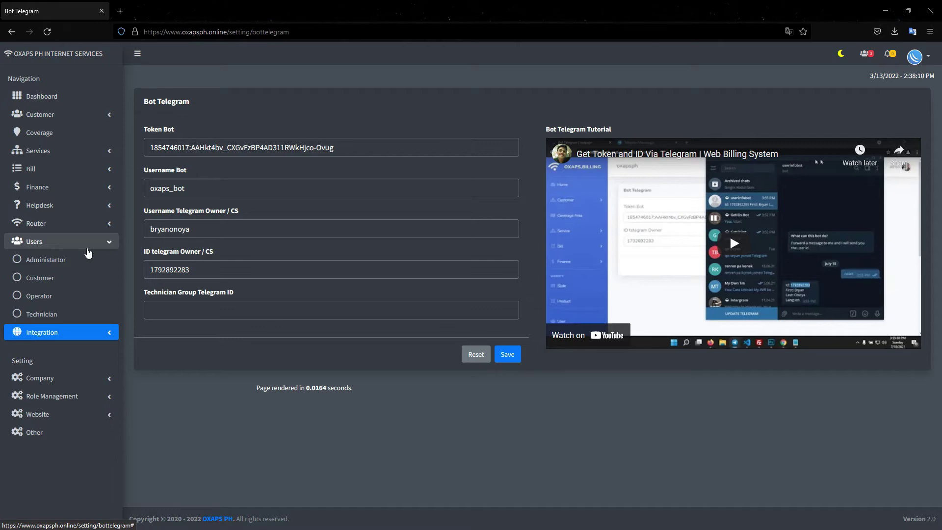
left_click(61, 316)
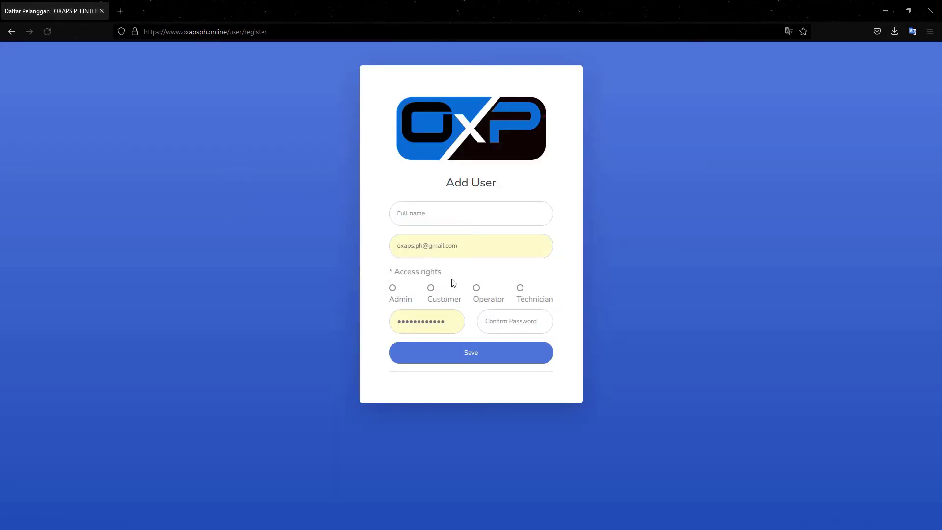
- Leave the Add User form, browse Operator and Customer users, and delete the fourth customer
left_click_drag(471, 248, 363, 237)
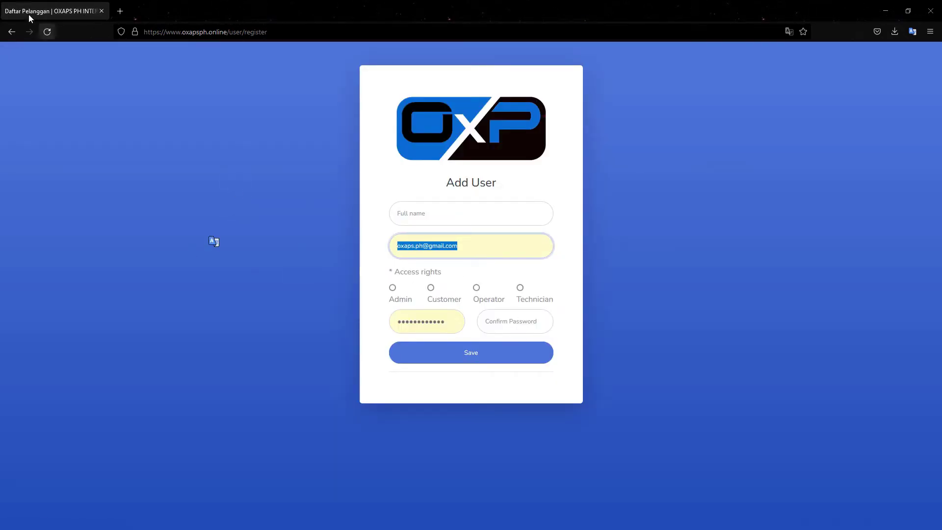
left_click(12, 31)
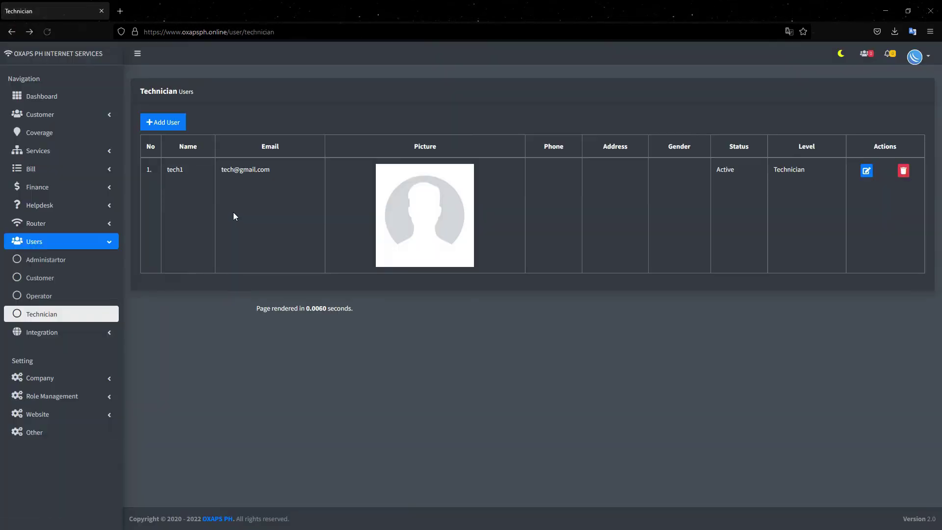
left_click(47, 296)
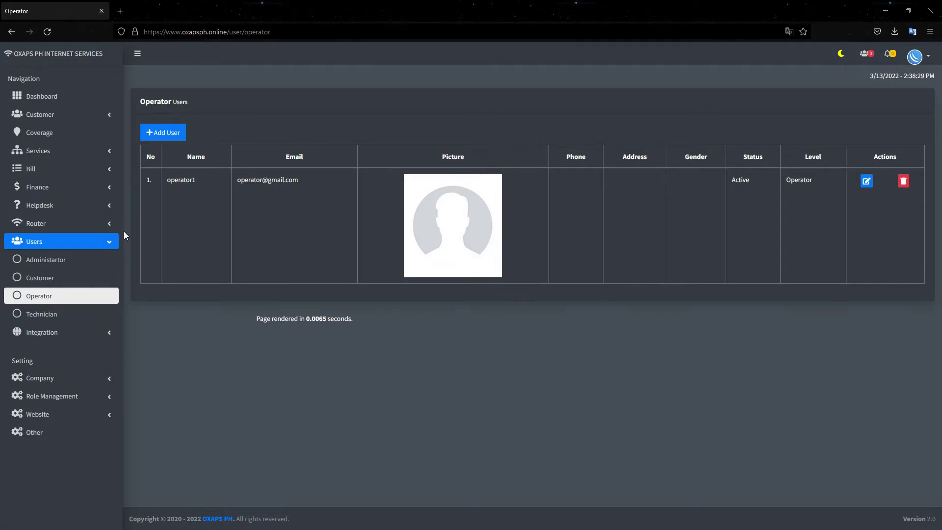
left_click(46, 278)
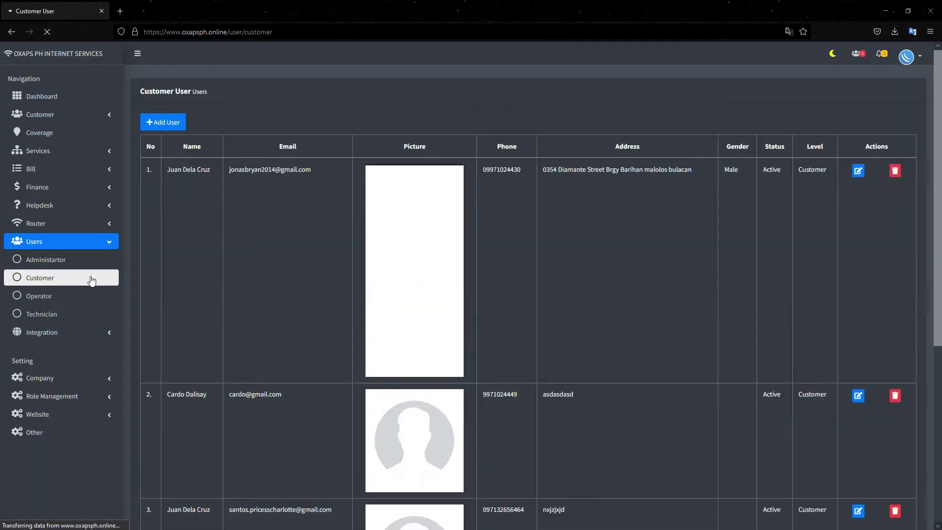
scroll(391, 329, "down", 6)
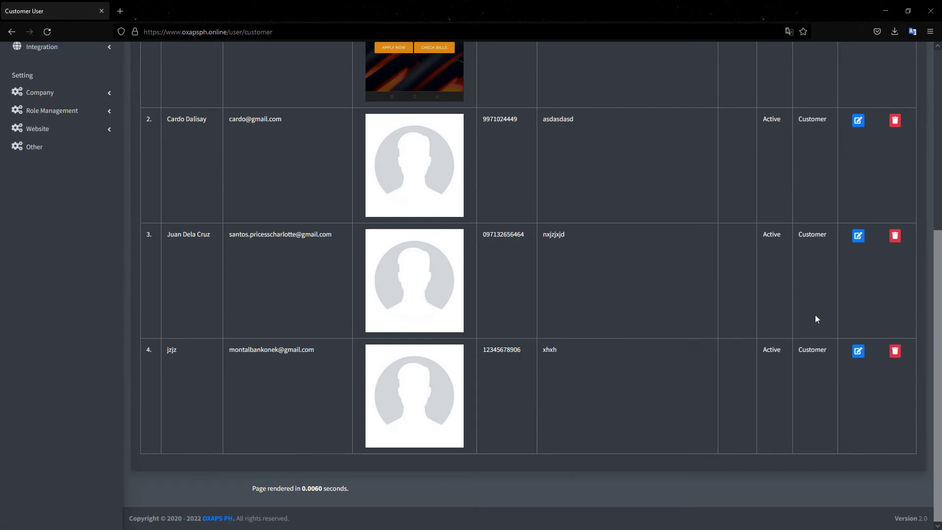
left_click(895, 351)
left_click(571, 138)
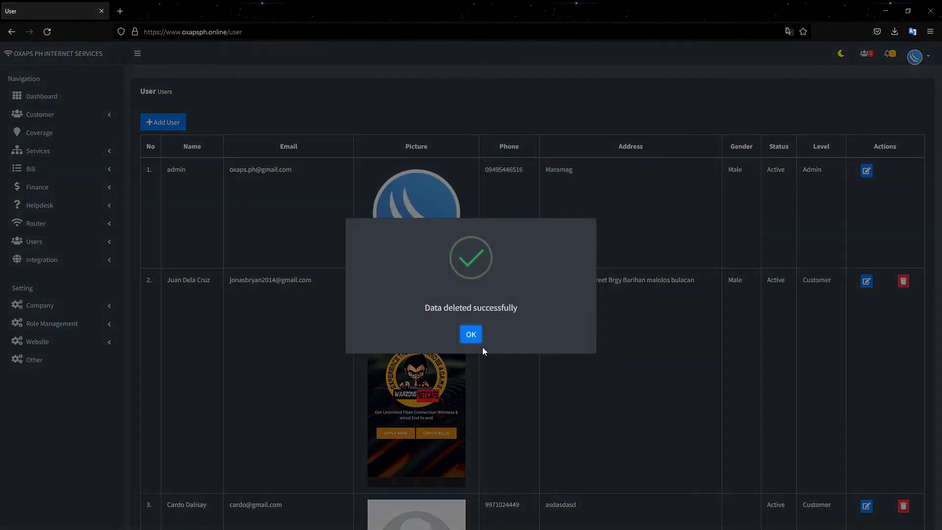
- Delete the second-row user and then the row-2 customer user, dismissing each success message
left_click(477, 348)
left_click(894, 291)
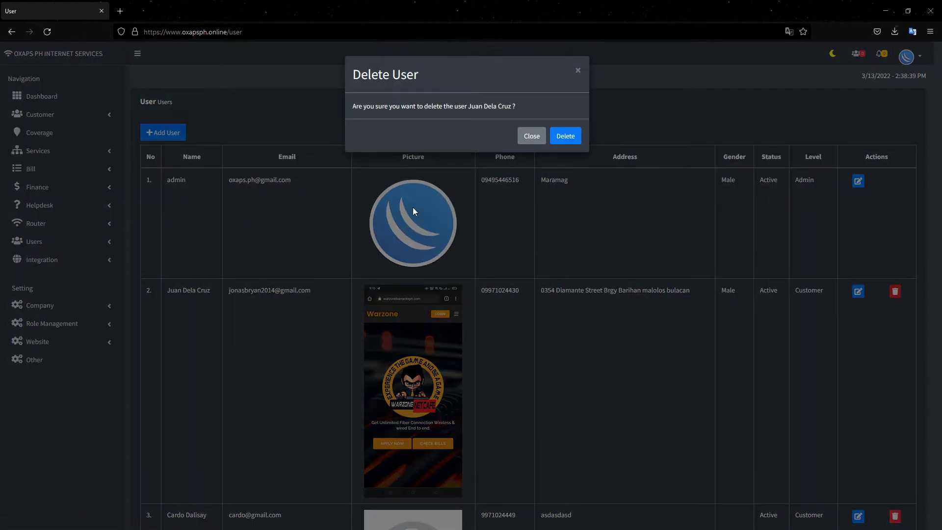
left_click(566, 139)
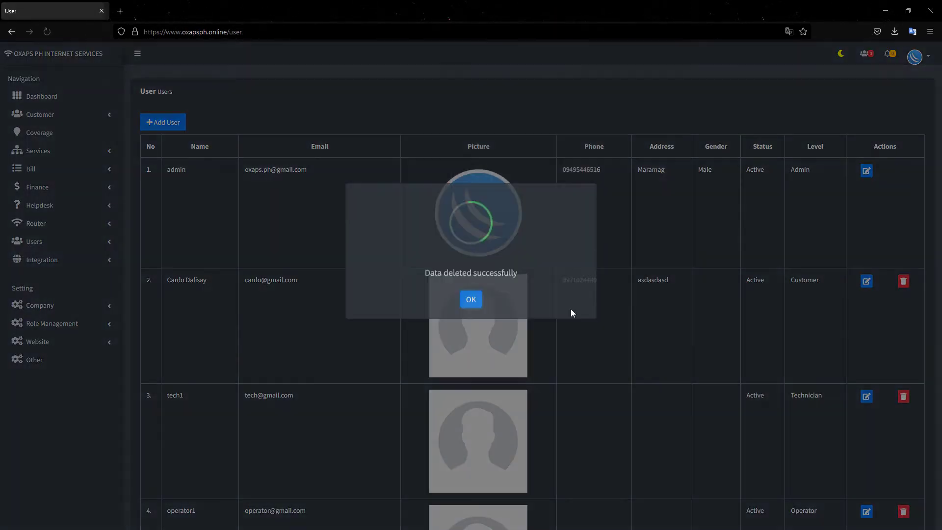
key("Return")
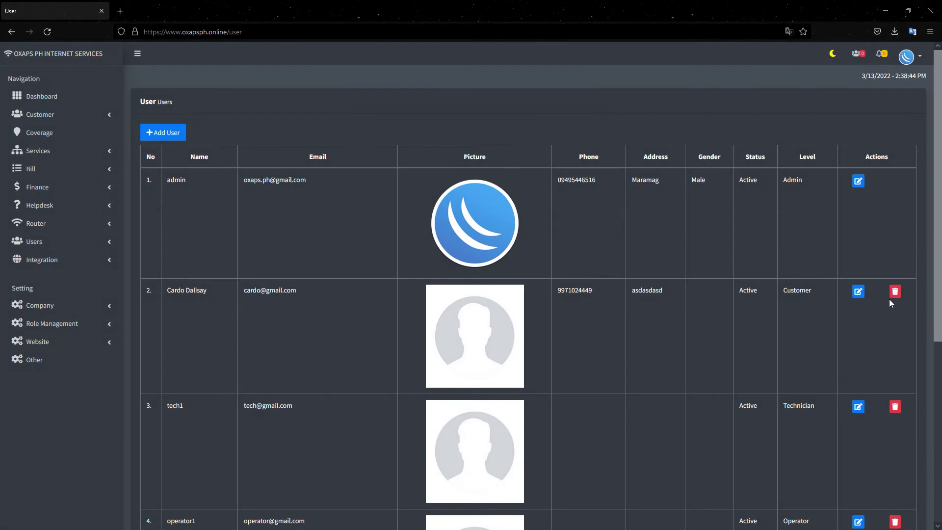
left_click(894, 293)
left_click(566, 138)
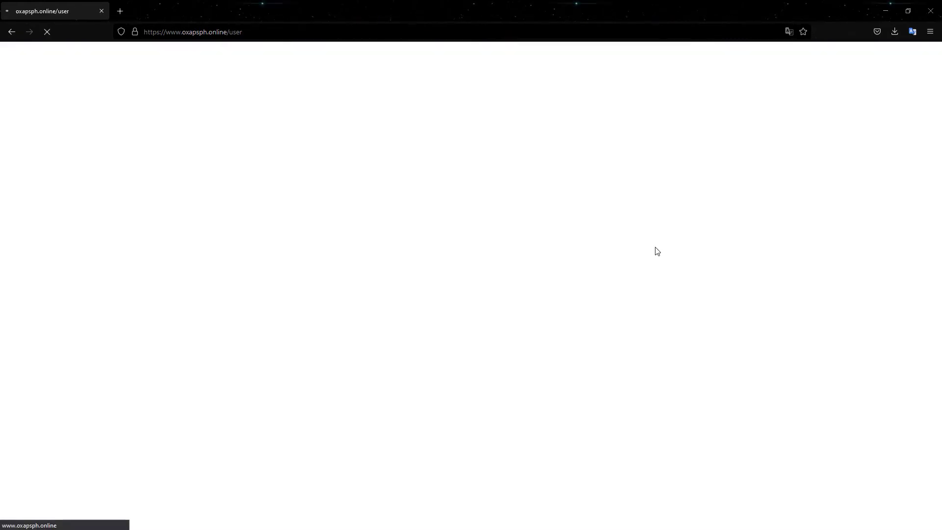
left_click(464, 339)
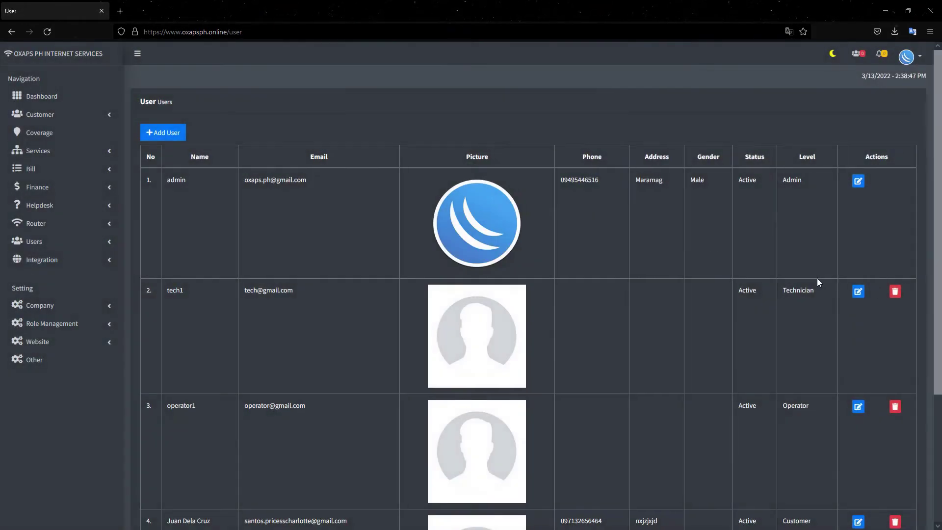
- Delete the technician user and the remaining customer user, leaving admin and operator1
left_click(894, 292)
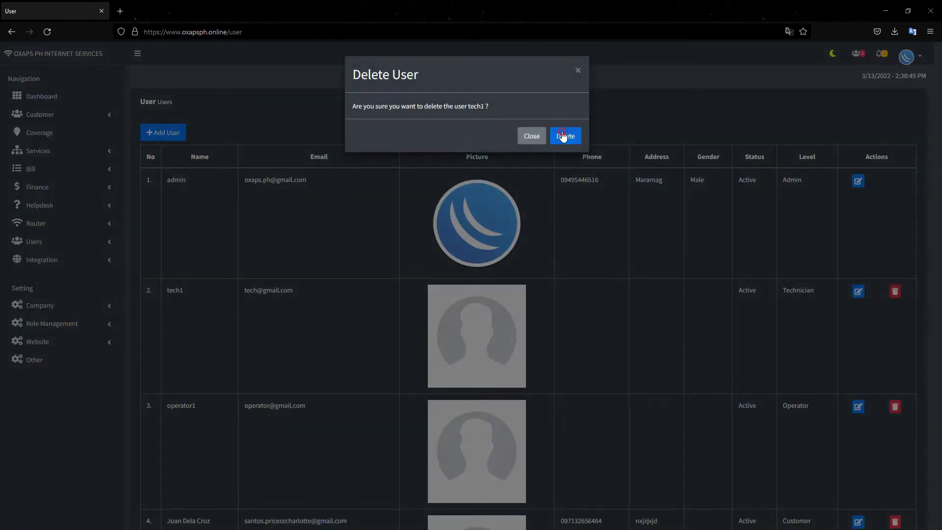
left_click(565, 137)
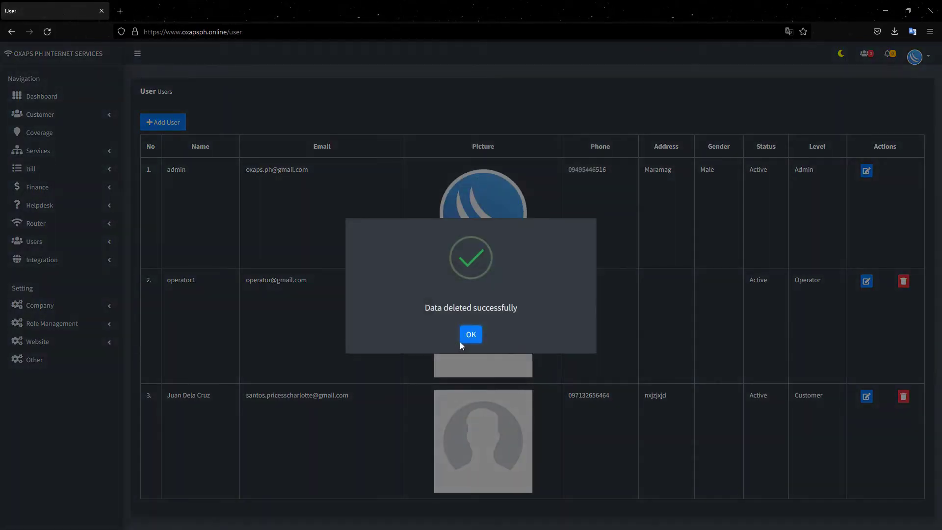
left_click(464, 340)
scroll(391, 412, "down", 2)
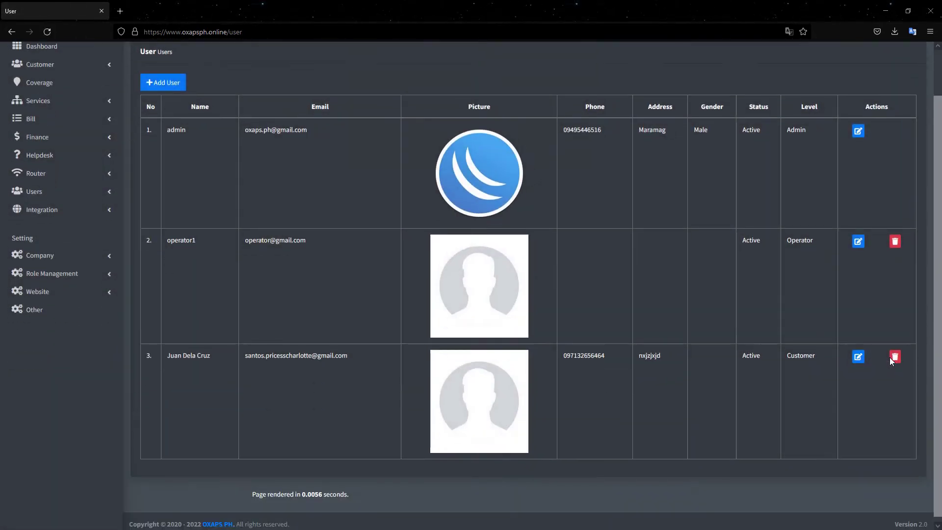
left_click(894, 357)
left_click(571, 139)
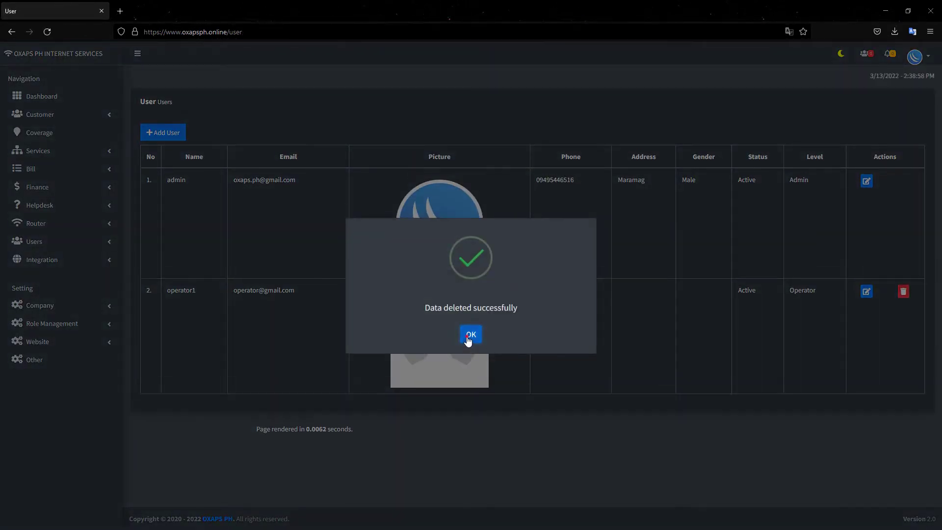
left_click(469, 336)
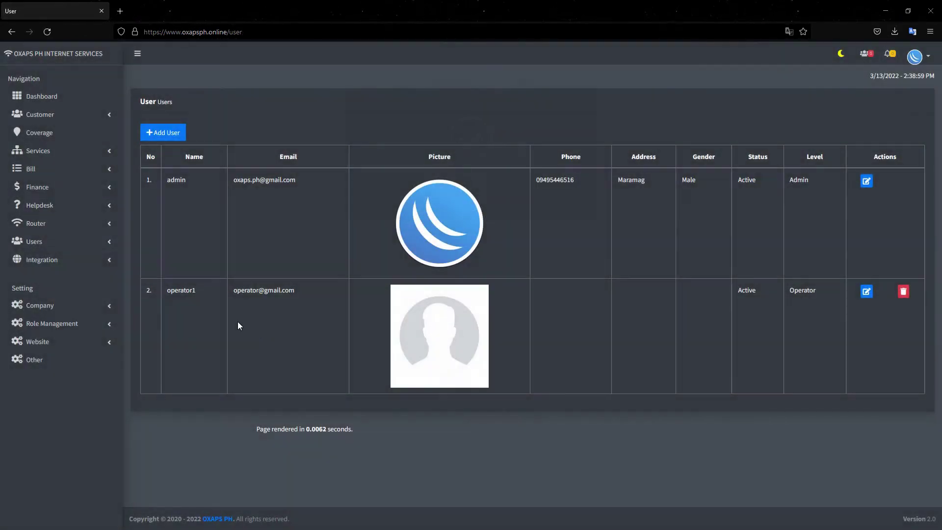
left_click(81, 245)
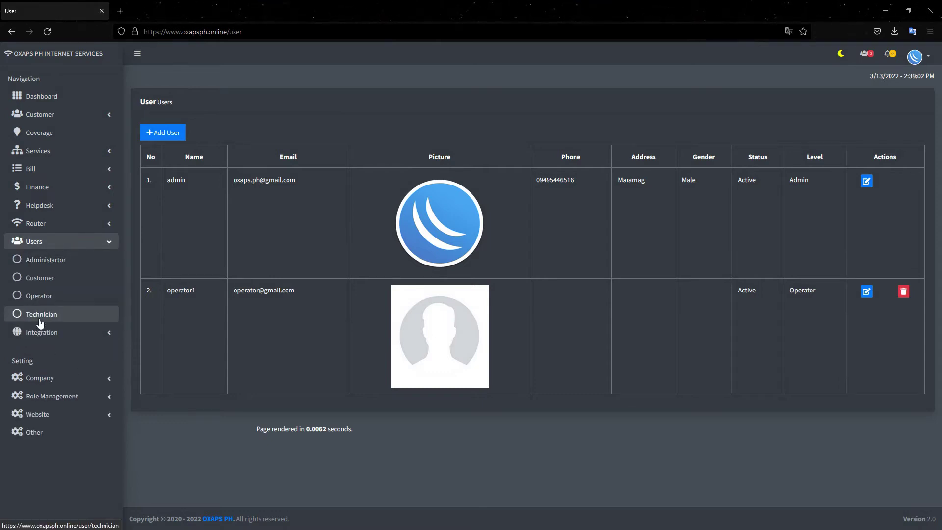
- Filter the user list to administrators only, then open the Finance Income page
left_click(46, 260)
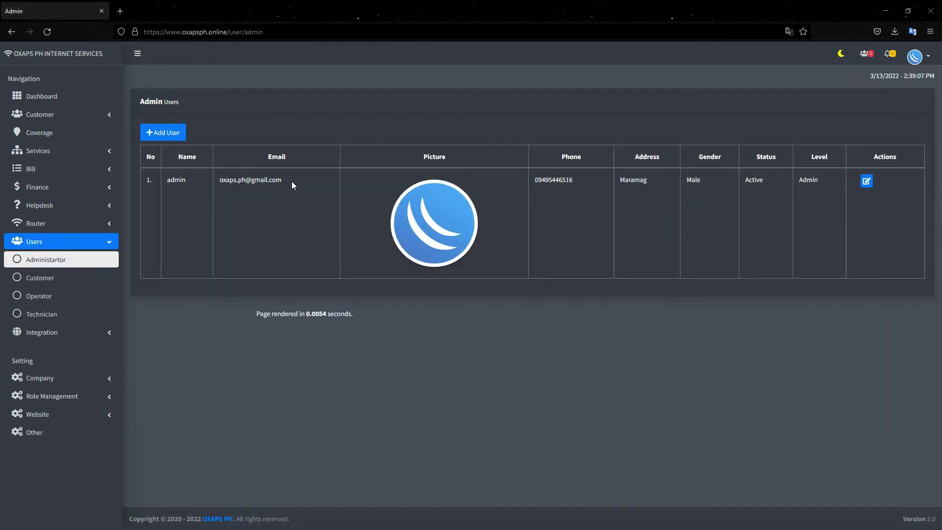
left_click(100, 244)
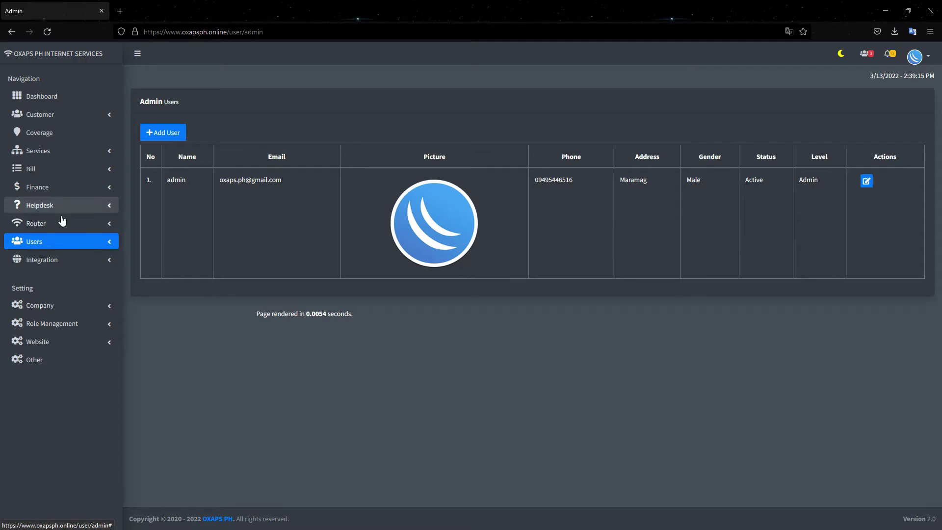
left_click(56, 189)
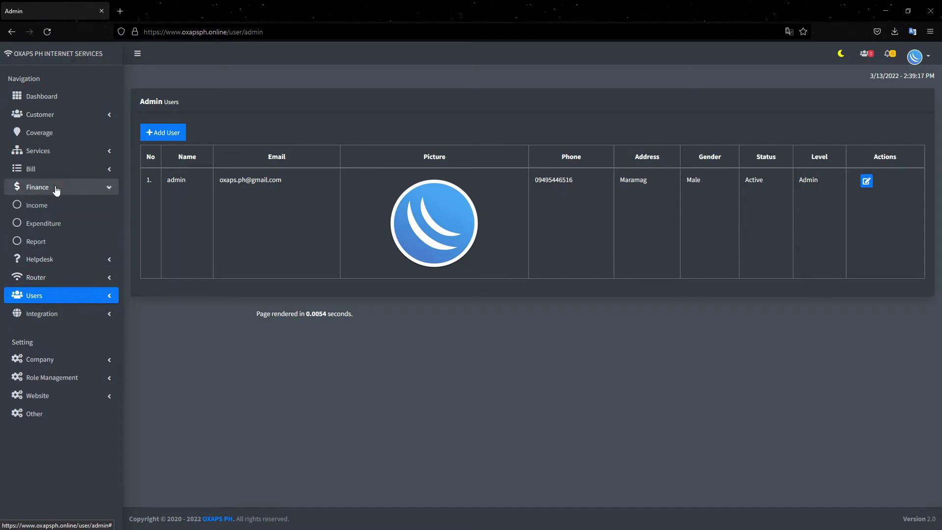
left_click(31, 206)
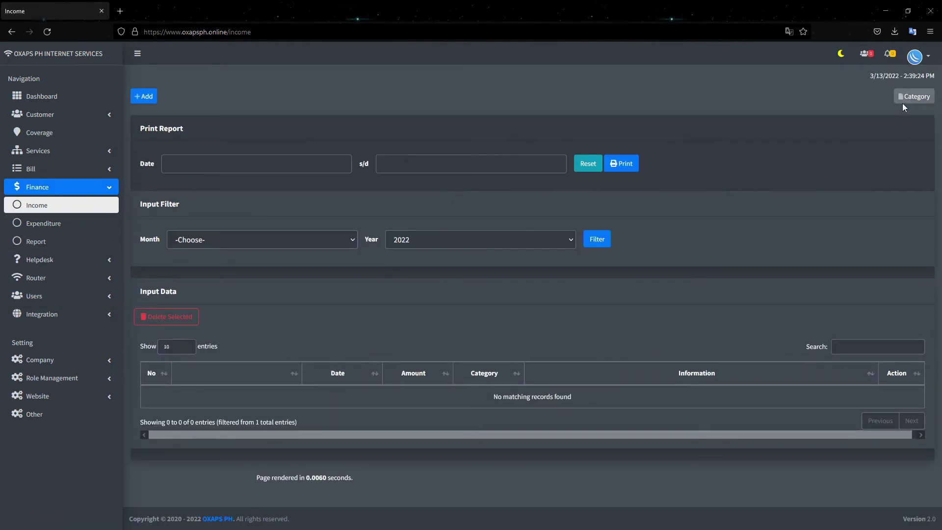
- Open the income categories and look over Installation Fee, Monthly Bill and Services
left_click(910, 98)
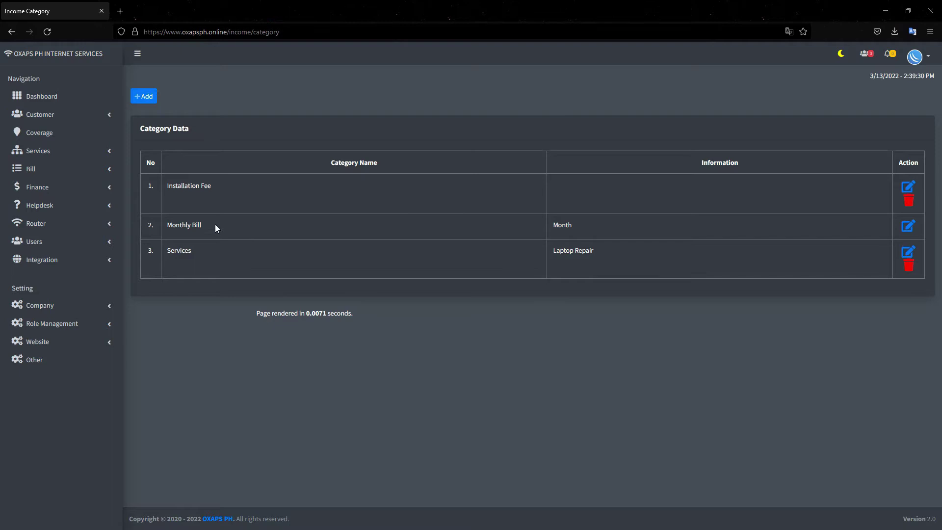
left_click_drag(211, 188, 205, 188)
left_click(241, 266)
left_click_drag(204, 249, 463, 225)
left_click(602, 252)
- Try the Add Category form's name and Information fields, close it unsaved, and expand Finance
left_click(151, 100)
left_click(398, 118)
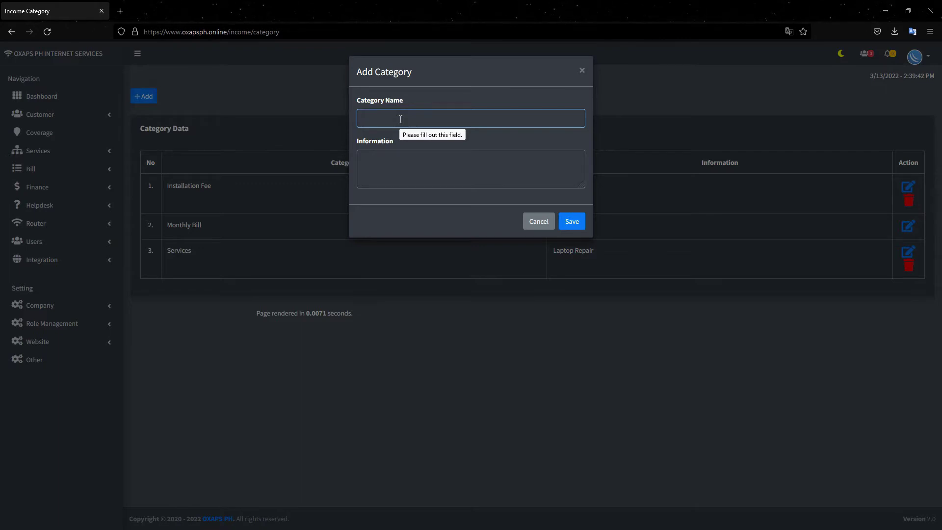
left_click(405, 157)
left_click(390, 117)
left_click(582, 71)
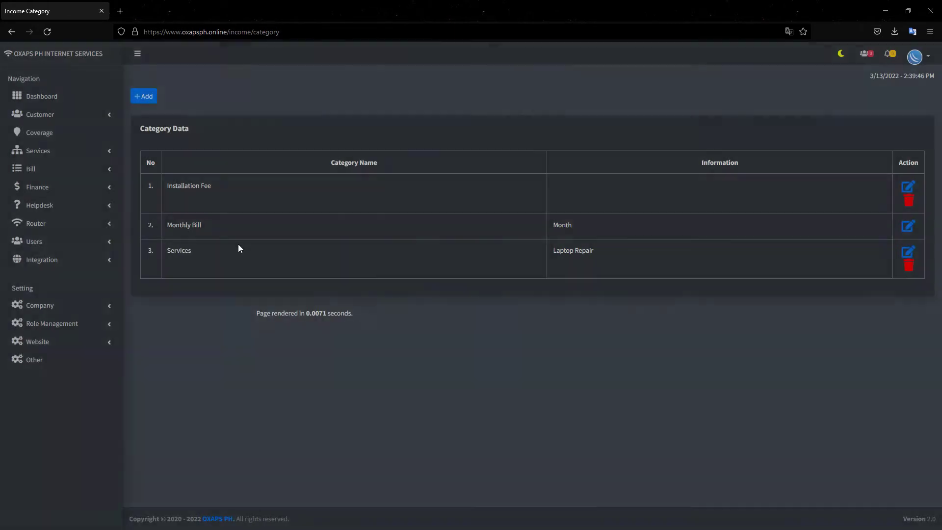
left_click(68, 194)
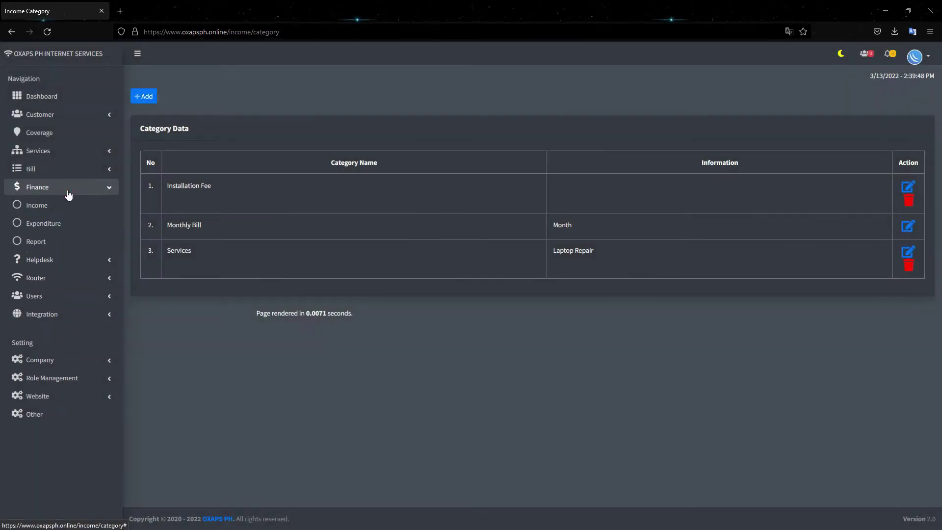
- Review the expenditure categories: Electric Bill, Foods, Internet Bill, Salary and Water Bill
left_click(56, 224)
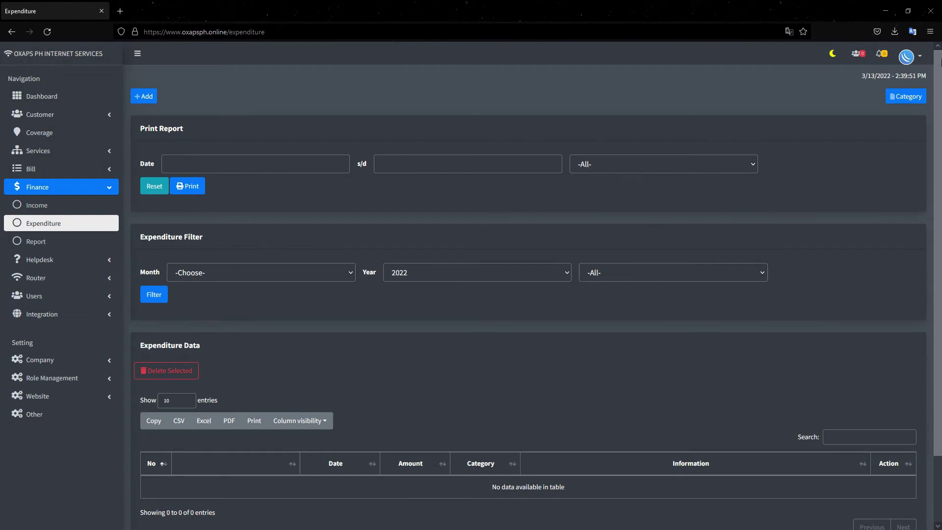
left_click(901, 97)
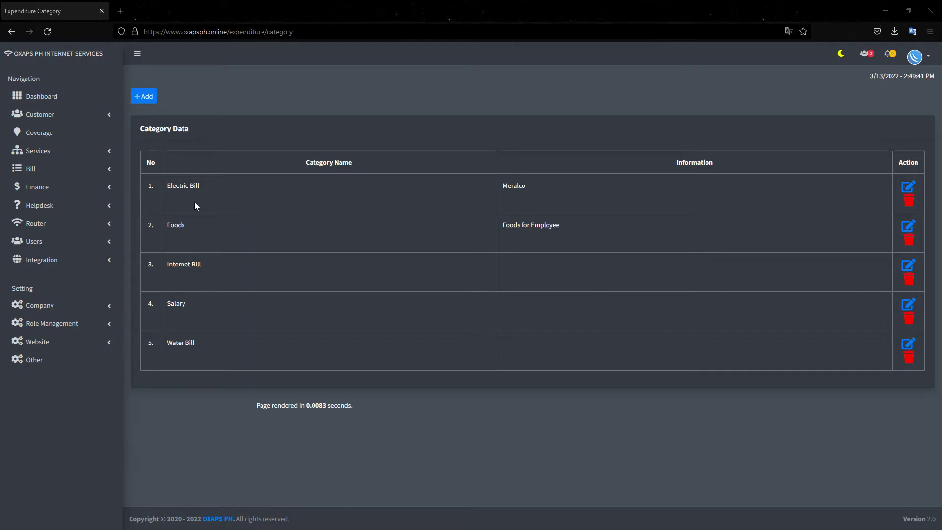
left_click_drag(200, 184, 175, 186)
left_click_drag(196, 231, 173, 232)
left_click_drag(205, 269, 188, 269)
left_click_drag(194, 304, 177, 305)
left_click_drag(207, 343, 163, 351)
- Open and cancel the Add Category form, then go to the Coverage area list
left_click(144, 98)
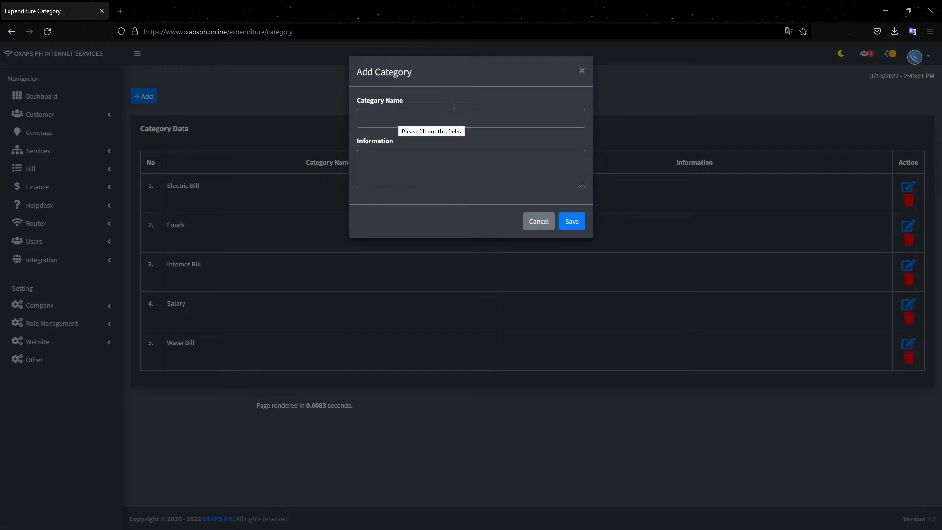
left_click(581, 72)
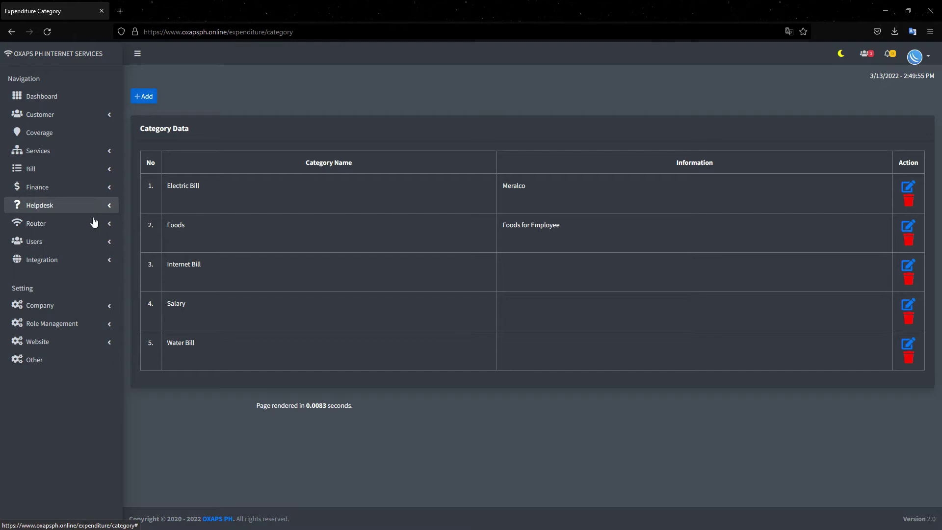
left_click(63, 137)
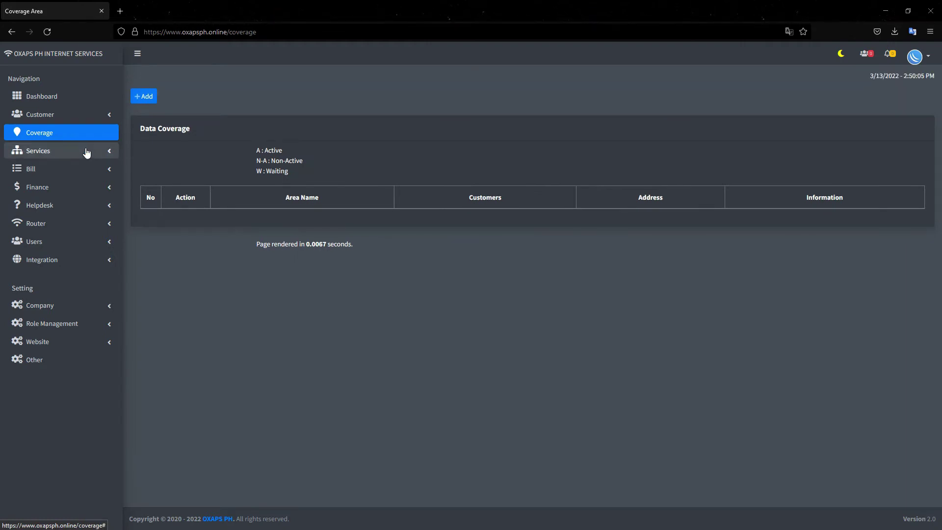
- Search Google in a new tab for napbox image results
left_click(120, 11)
type("napbox")
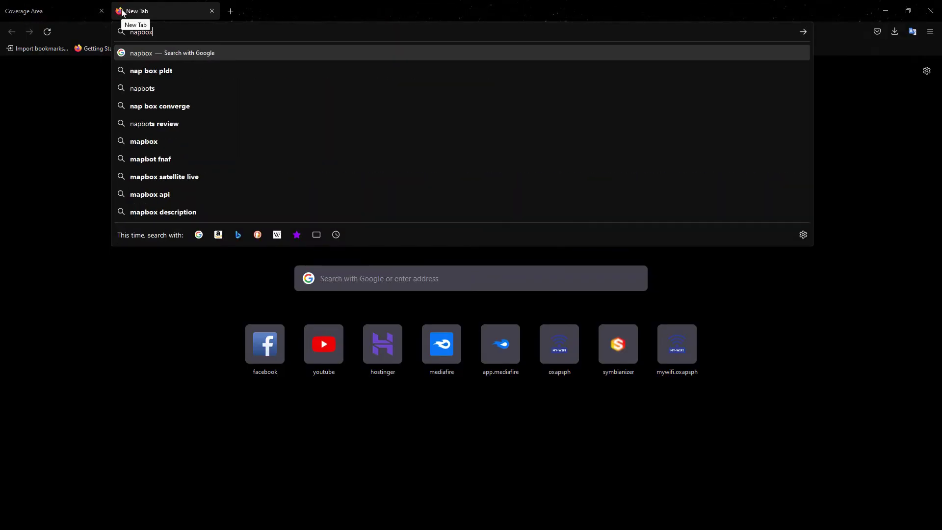
key("Return")
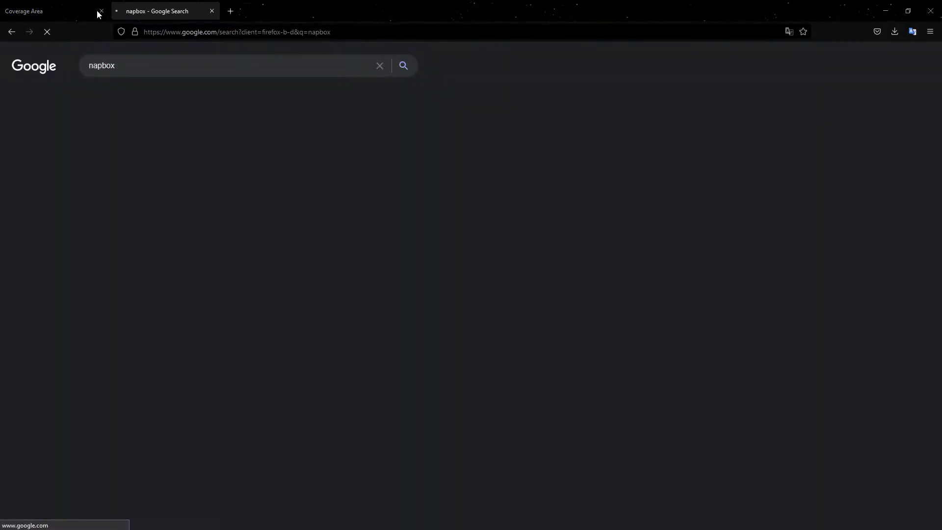
left_click(150, 102)
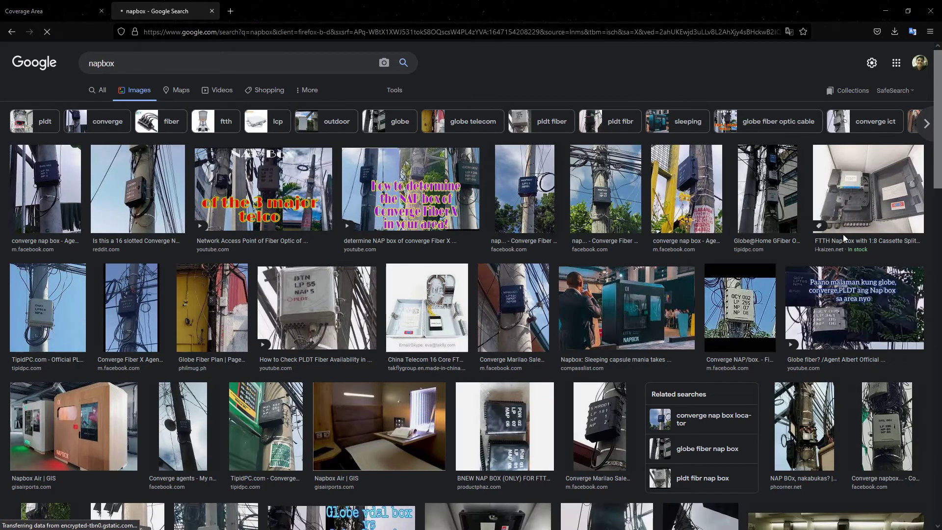
- Preview a Converge and a PLDT NAP box result, then start a new coverage area
left_click(539, 199)
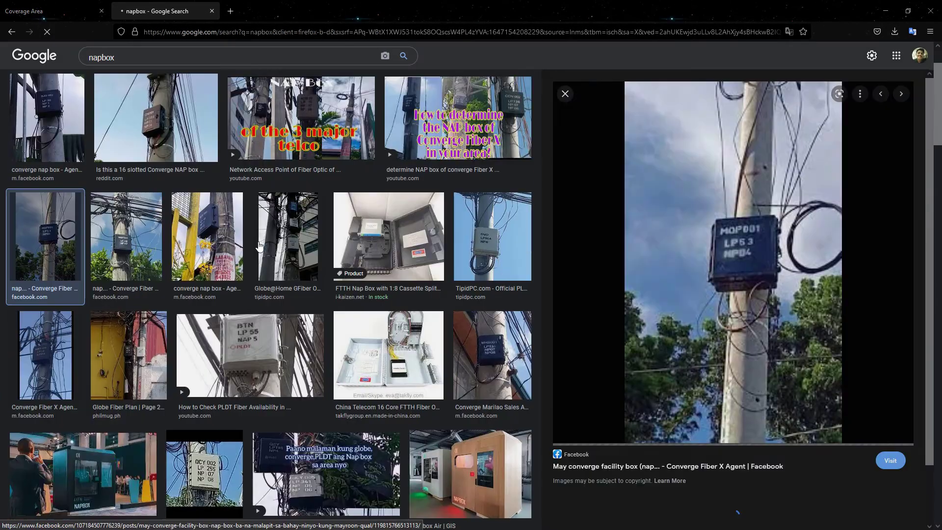
left_click(262, 364)
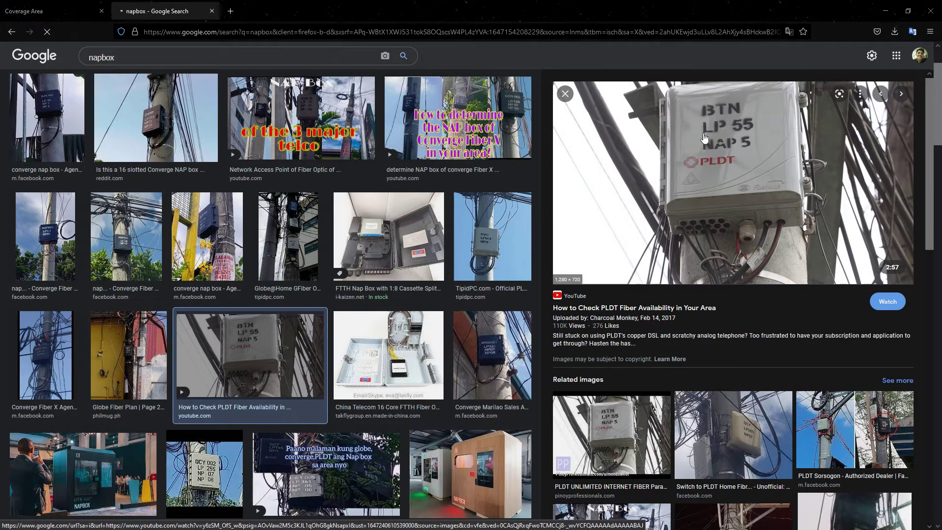
left_click(54, 7)
left_click(144, 97)
- Save coverage area nap 1001 with address Malolos Bulacan and information 16port
left_click(377, 118)
type("nap")
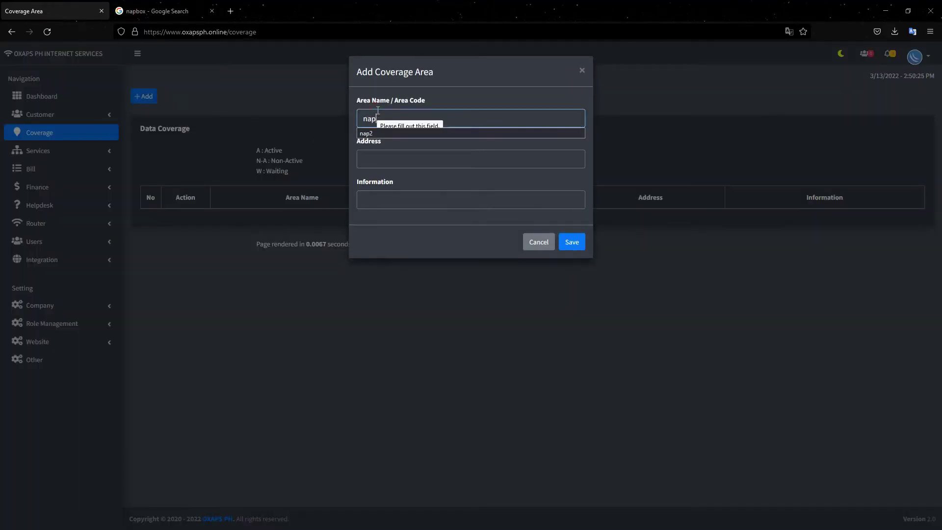
type(" 1001")
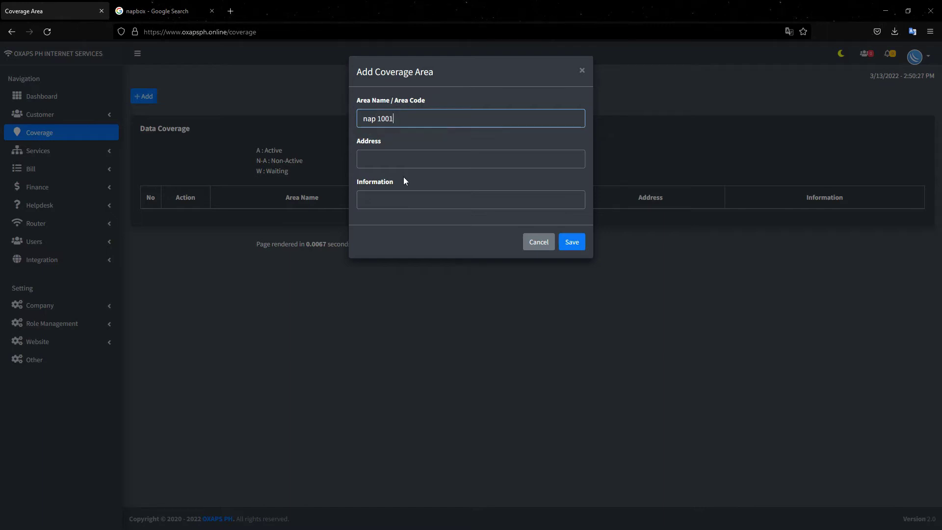
left_click(399, 160)
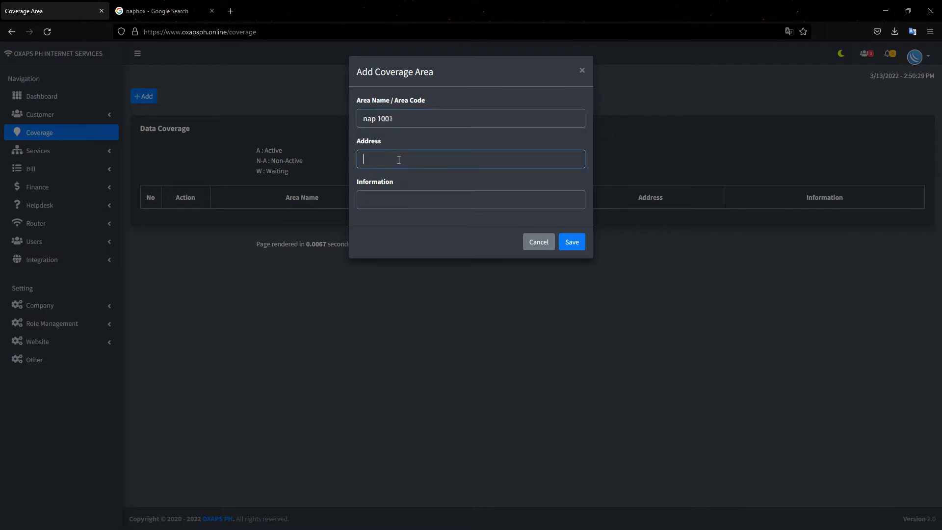
type("malolos bulacan")
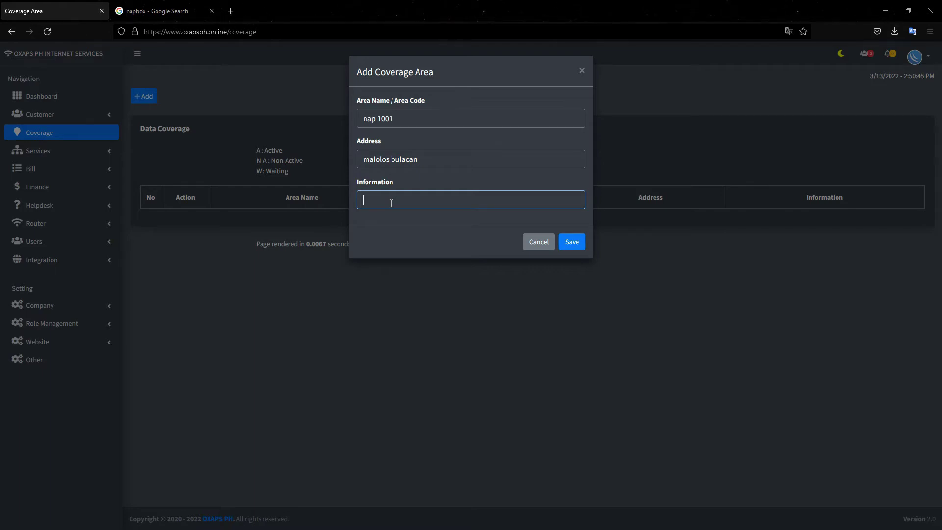
type("rt")
left_click(570, 246)
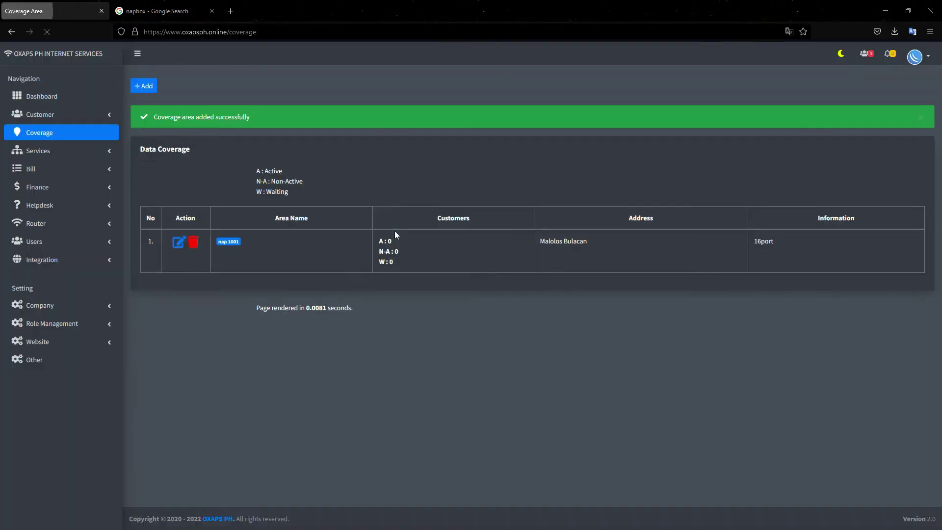
- Add and save coverage area nap 1002 at malolos bulacan sadsa with 16port information
left_click(145, 100)
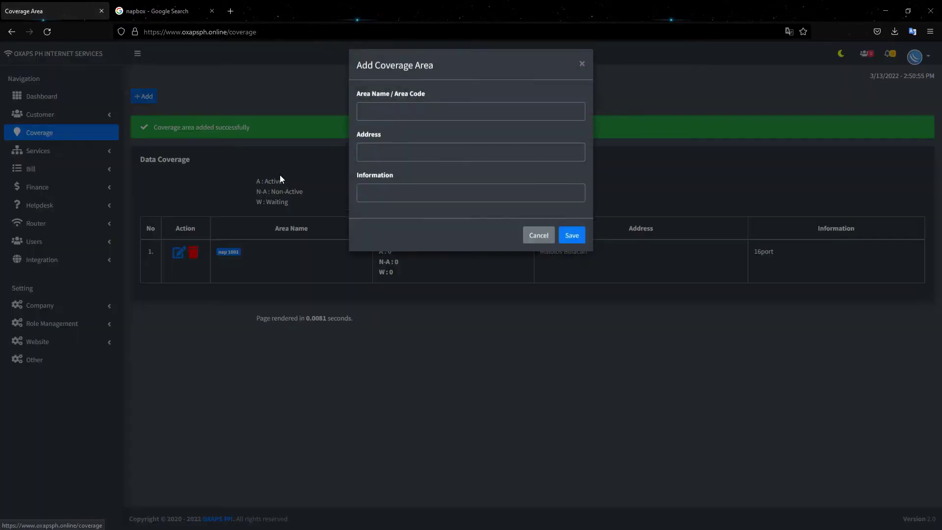
left_click(382, 117)
type("napp")
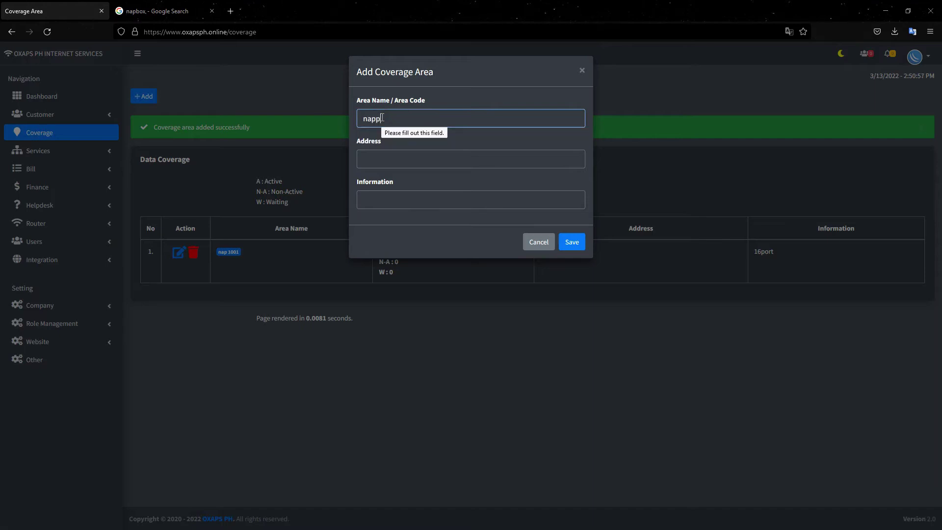
key("BackSpace")
type("1002")
left_click(393, 160)
type("ma")
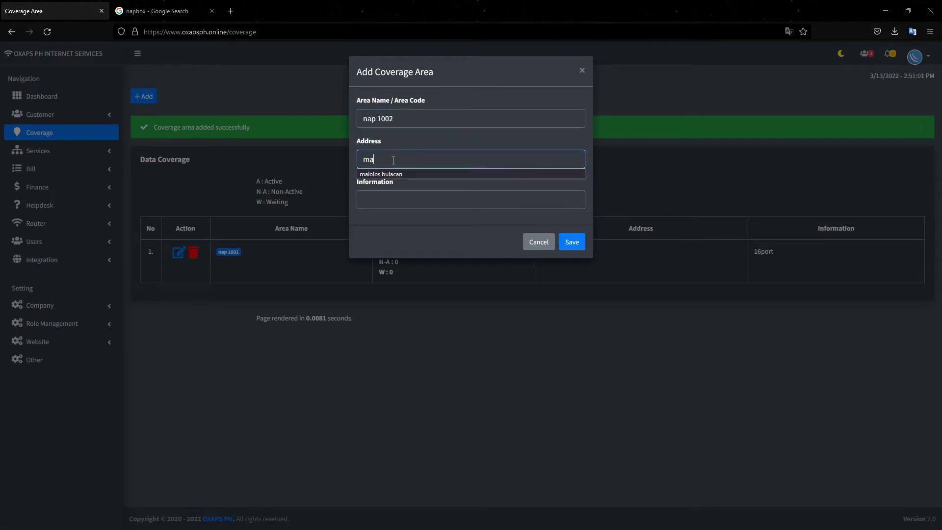
type("bulacan sadsa")
left_click(428, 194)
type("16port")
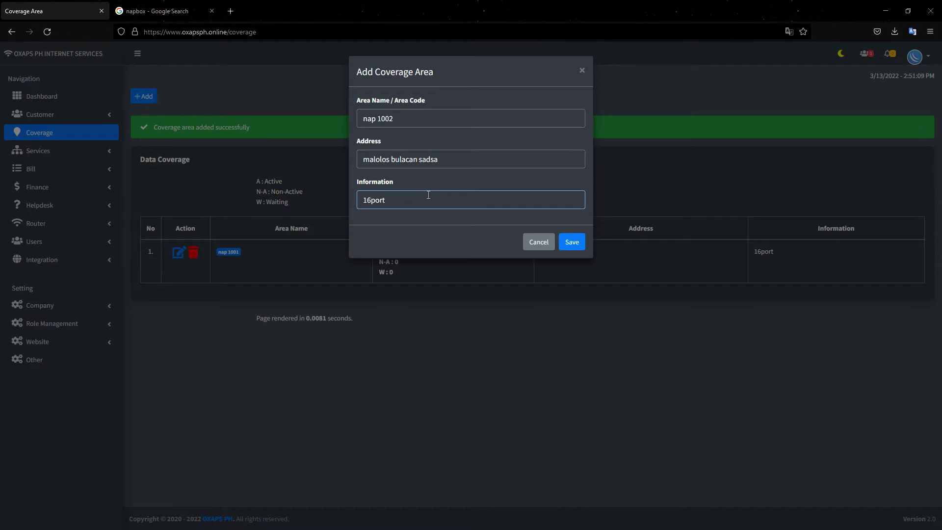
left_click(565, 245)
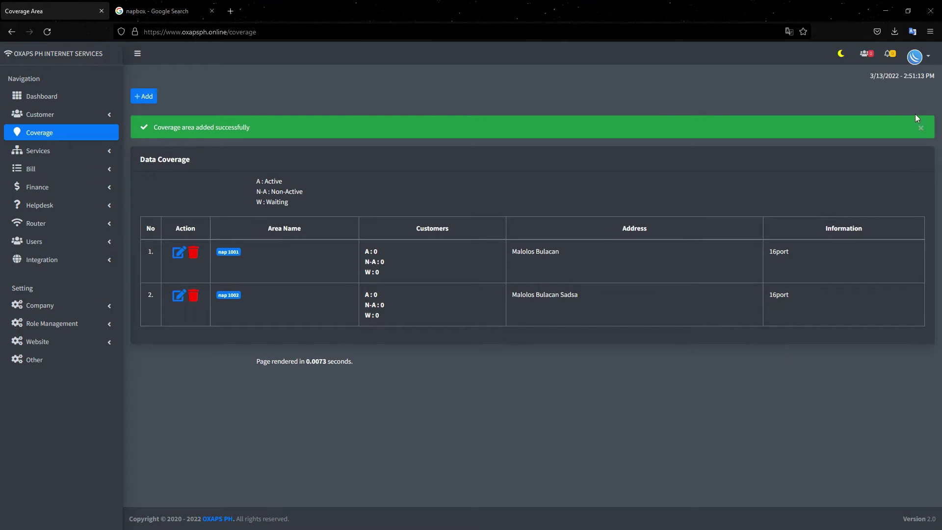
- Close the success alert and review nap 1001 and nap 1002 in the Data Coverage table
left_click(921, 128)
left_click_drag(263, 158, 279, 155)
triple_click(276, 169)
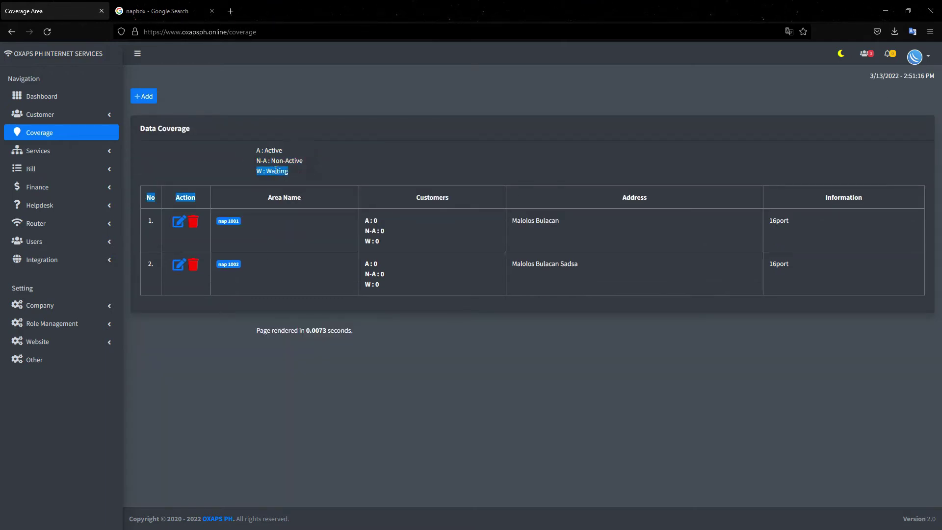
left_click(301, 177)
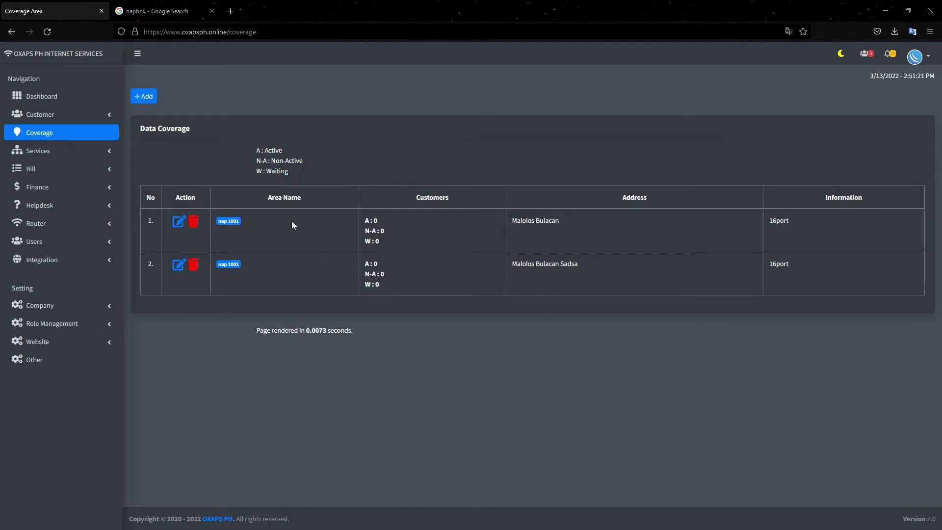
left_click_drag(378, 218, 366, 219)
- Open the Add Customer form and clear the autofilled e-mail and password
left_click(69, 115)
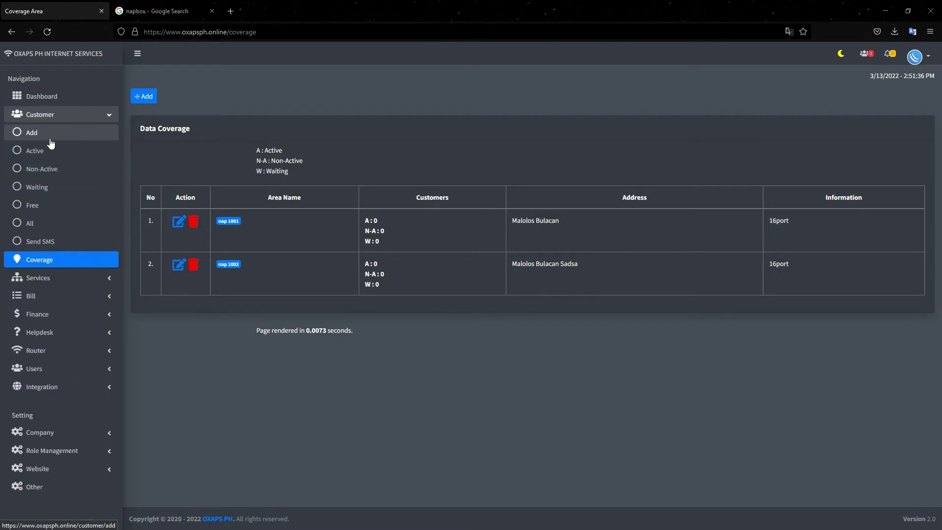
left_click(32, 138)
left_click(227, 268)
key("ctrl+a")
key("BackSpace")
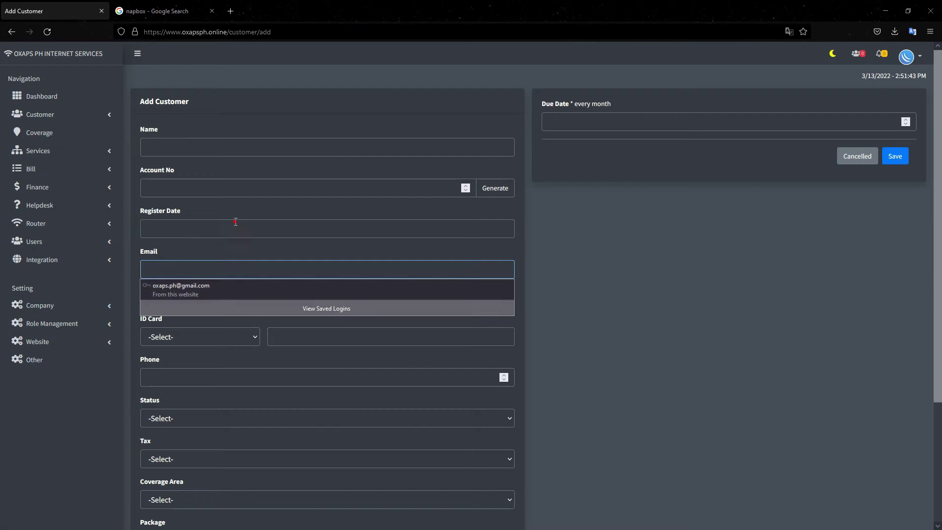
left_click(234, 225)
key("Tab")
key("Tab")
key("BackSpace")
left_click(234, 249)
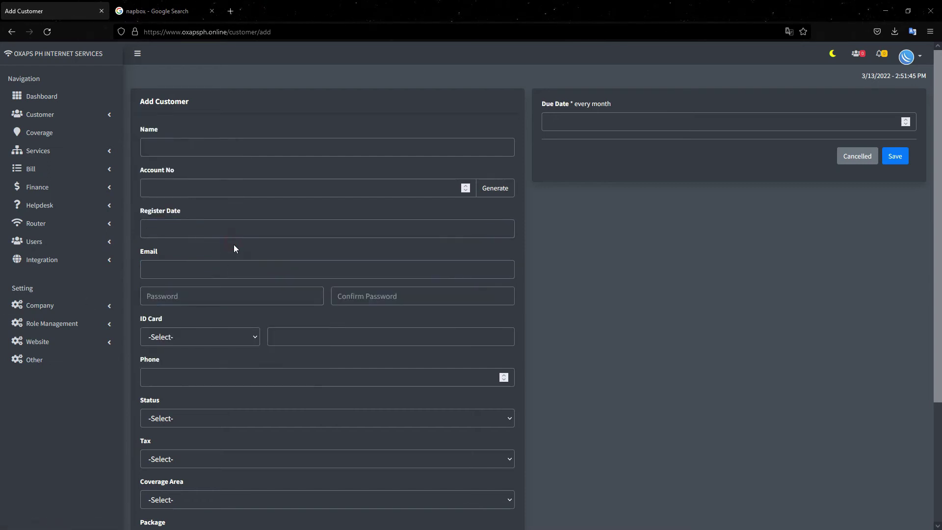
- Enter the customer's full name
left_click(169, 140)
type("Juan Dele")
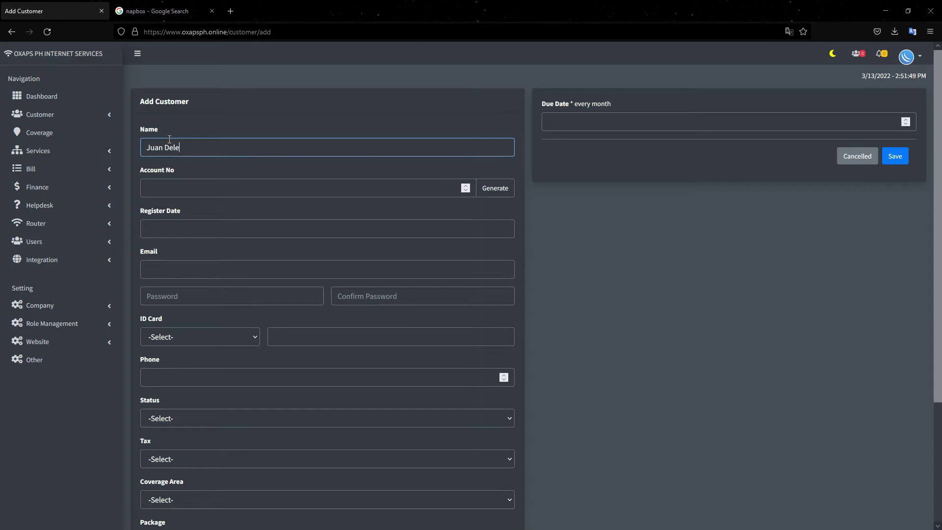
key("BackSpace")
type("a Cruz")
- Clear test values from Account No and fill it with a generated account number
left_click(170, 192)
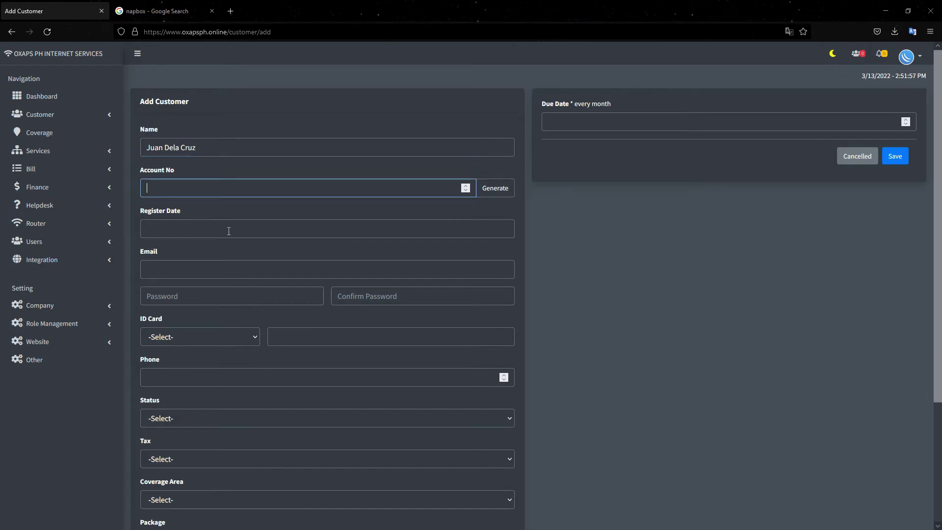
type("324234234")
left_click_drag(223, 192, 90, 185)
type("sfdsf")
left_click(193, 187)
left_click_drag(98, 182, 83, 189)
type("123123")
left_click_drag(181, 187, 75, 193)
key("BackSpace")
left_click(492, 191)
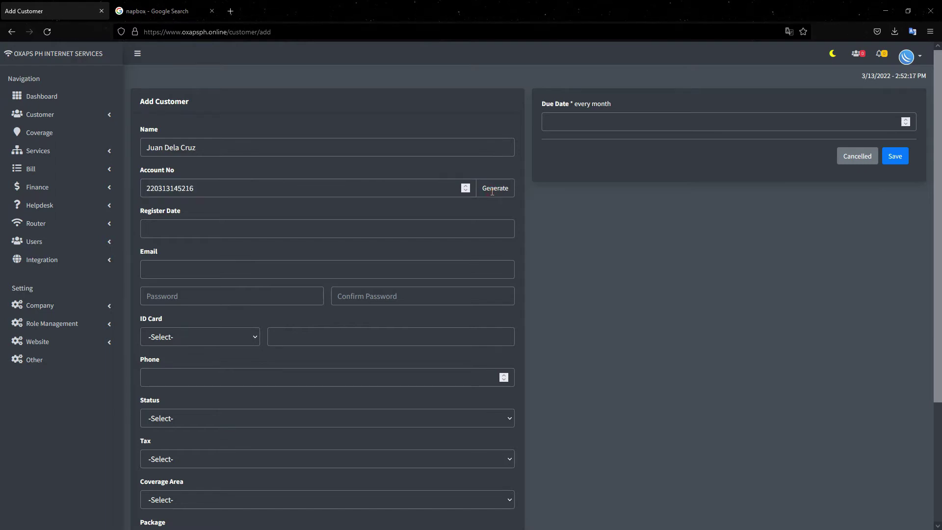
double_click(492, 192)
double_click(213, 192)
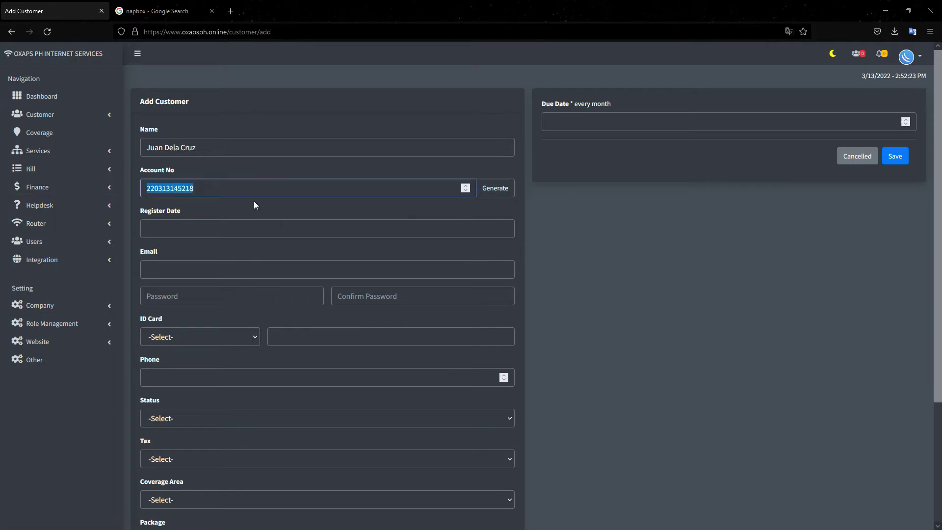
- Set the register date to 13 March 2022
left_click(239, 213)
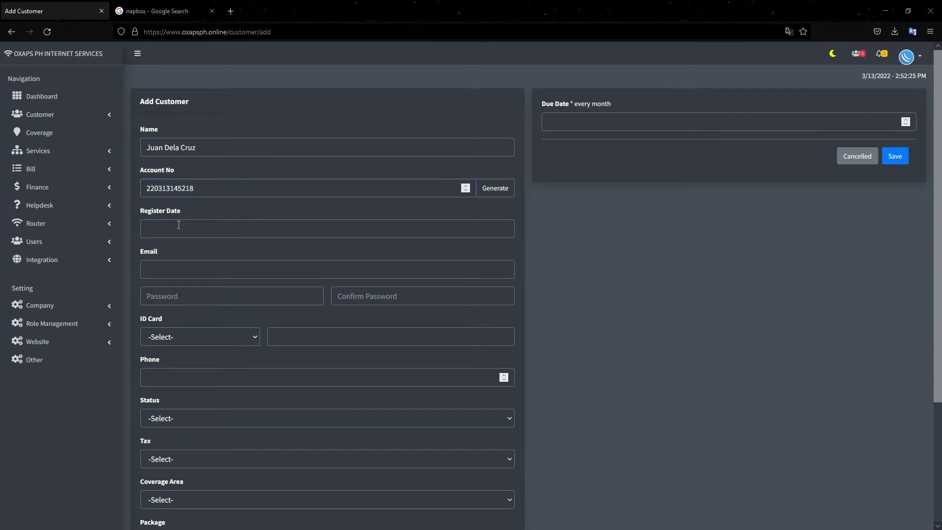
left_click(155, 230)
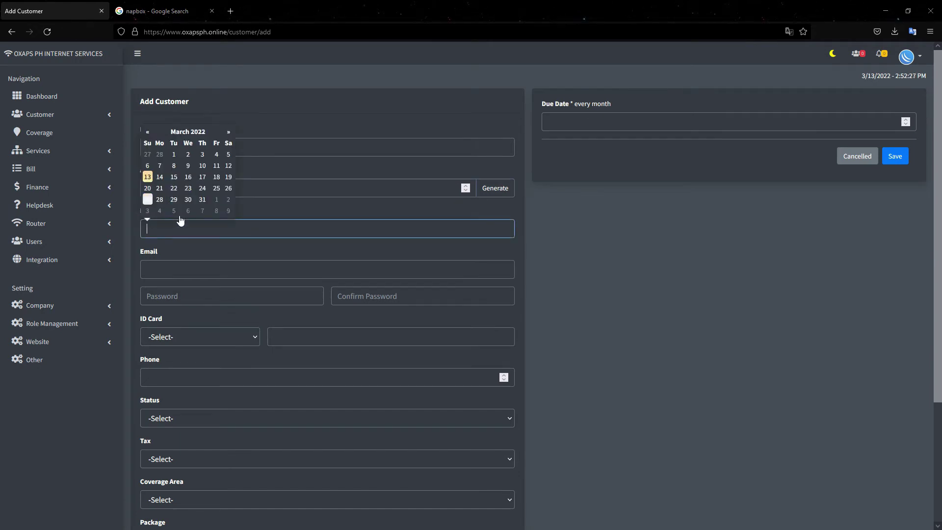
left_click(148, 177)
- Enter the customer's e-mail address
left_click(192, 270)
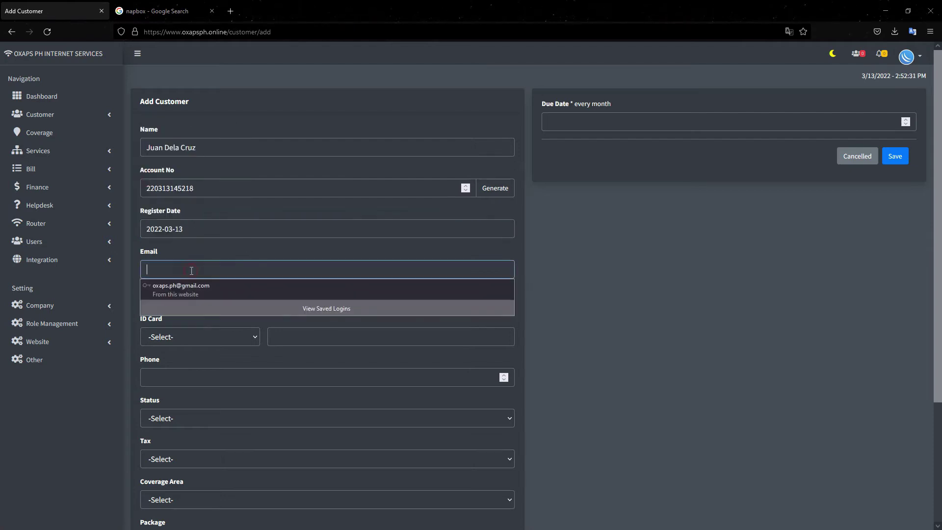
key("Escape")
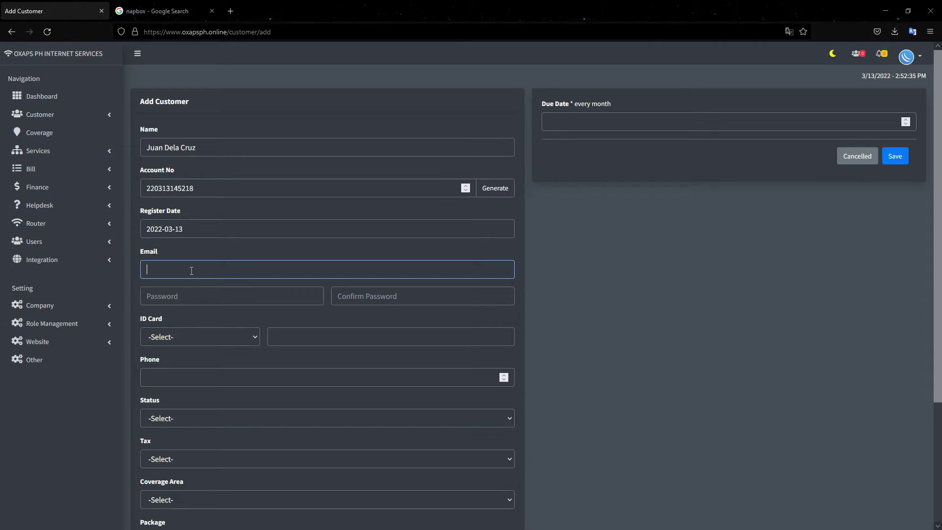
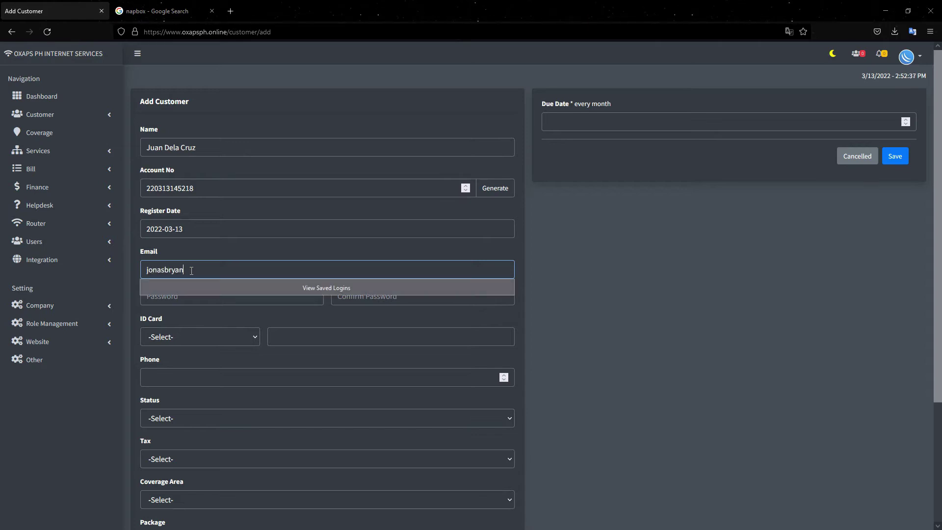
left_click(192, 257)
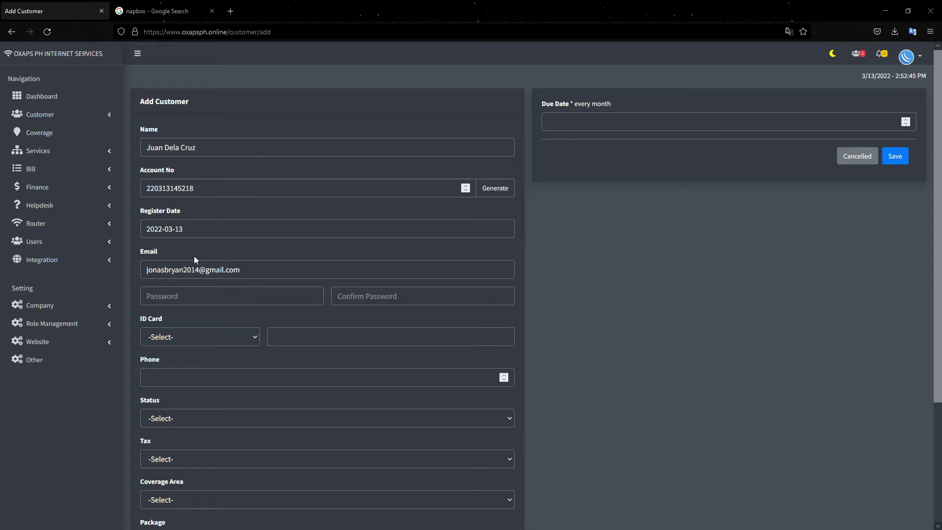
- Type the account password and confirm it
left_click(181, 295)
type("123")
left_click(359, 296)
type("123")
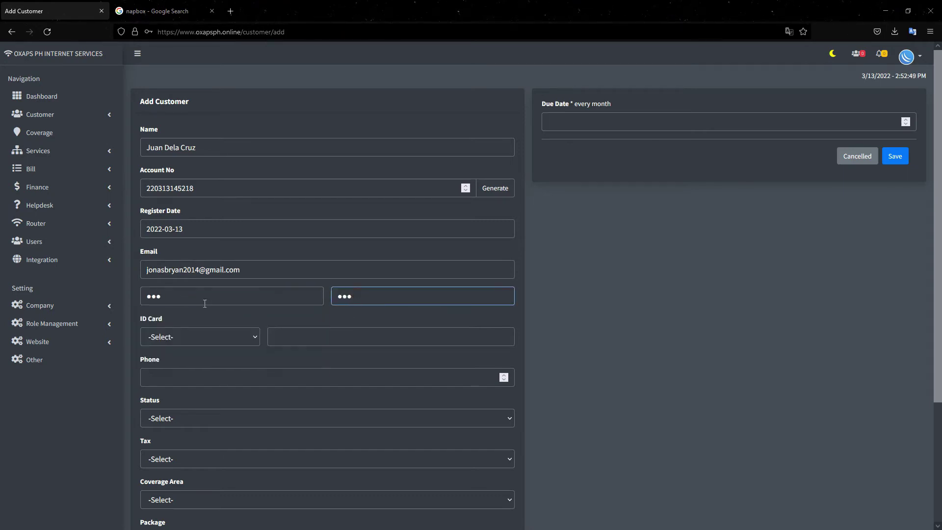
left_click(186, 299)
key("BackSpace")
key("BackSpace")
key("BackSpace")
type("123")
left_click(368, 297)
- Choose Other as the ID card type and enter the ID number
left_click(190, 342)
left_click(196, 370)
left_click(294, 336)
type("12312312321312312")
left_click(178, 377)
- Enter the customer's phone number
scroll(178, 373, "down", 2)
key("BackSpace")
scroll(199, 310, "down", 1)
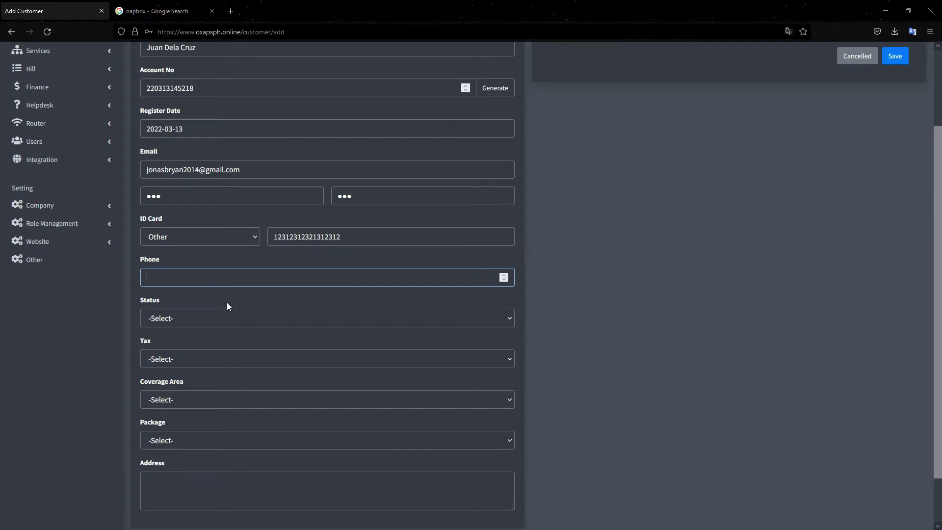
type("024222")
left_click(84, 160)
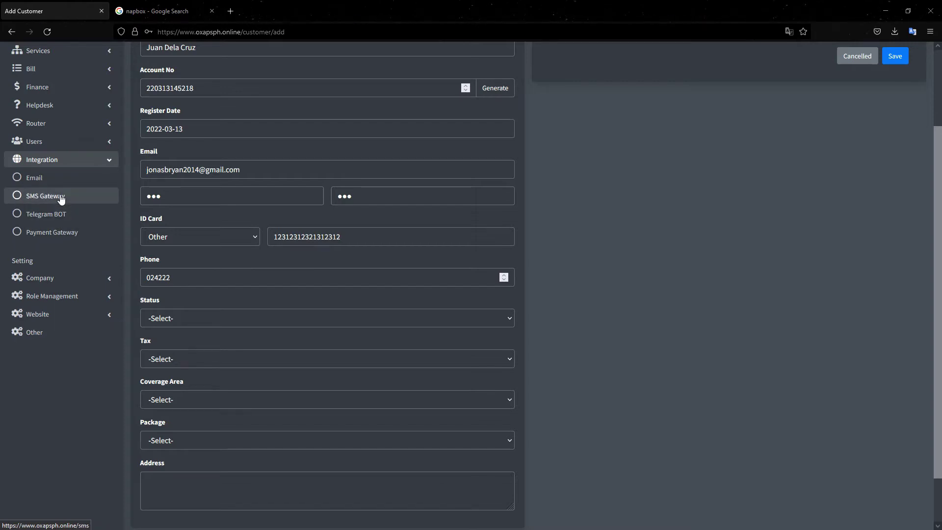
left_click_drag(189, 277, 130, 265)
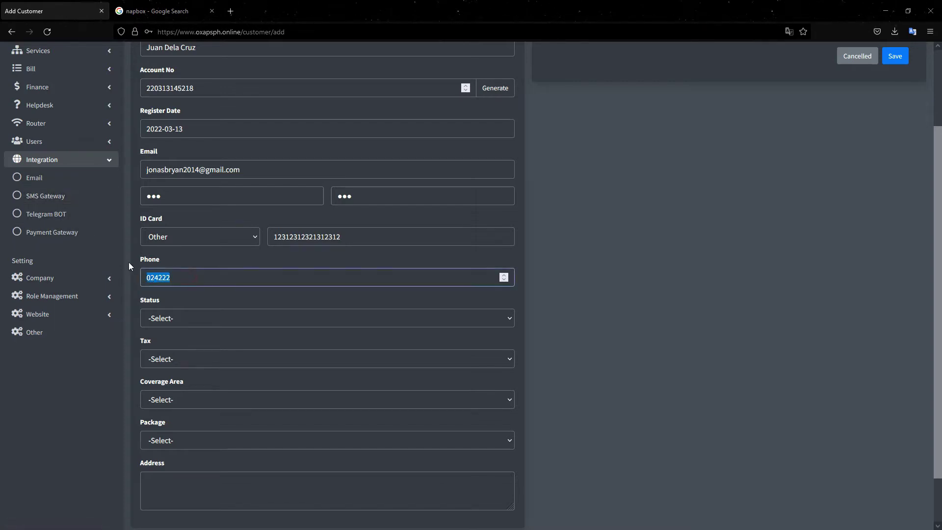
- Set the customer status to Active and tax to No
left_click(166, 325)
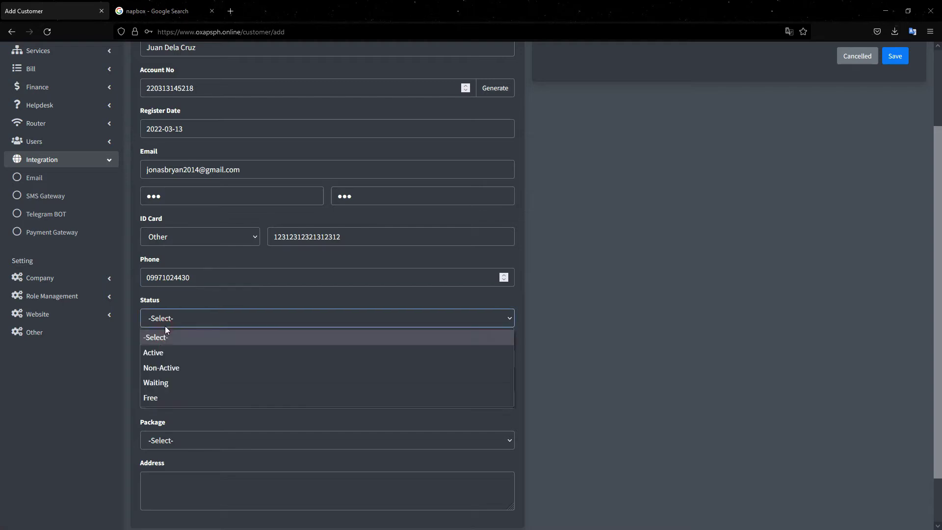
left_click(161, 353)
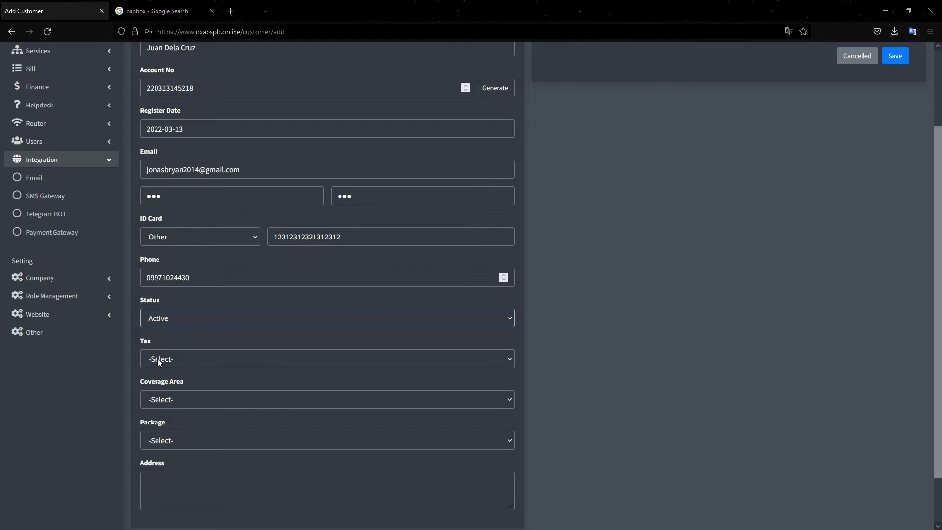
left_click_drag(161, 342, 164, 362)
left_click(181, 358)
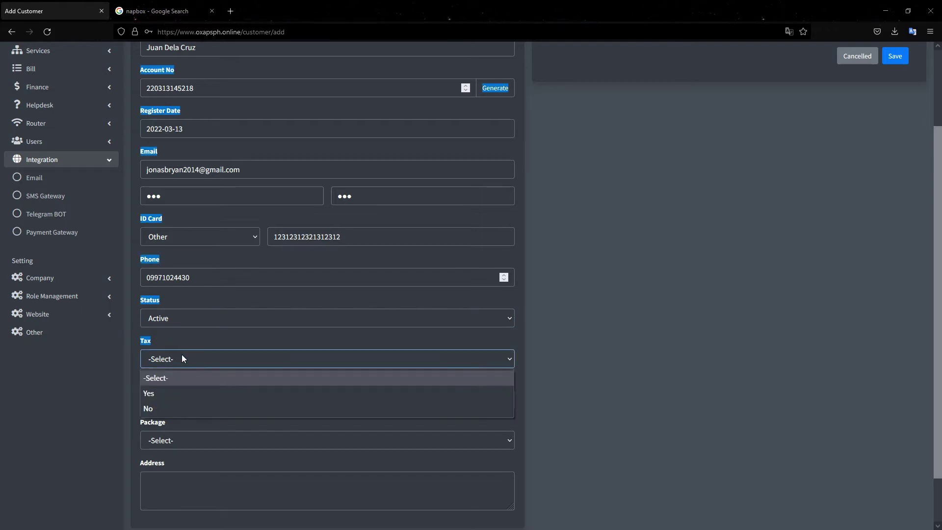
left_click(164, 344)
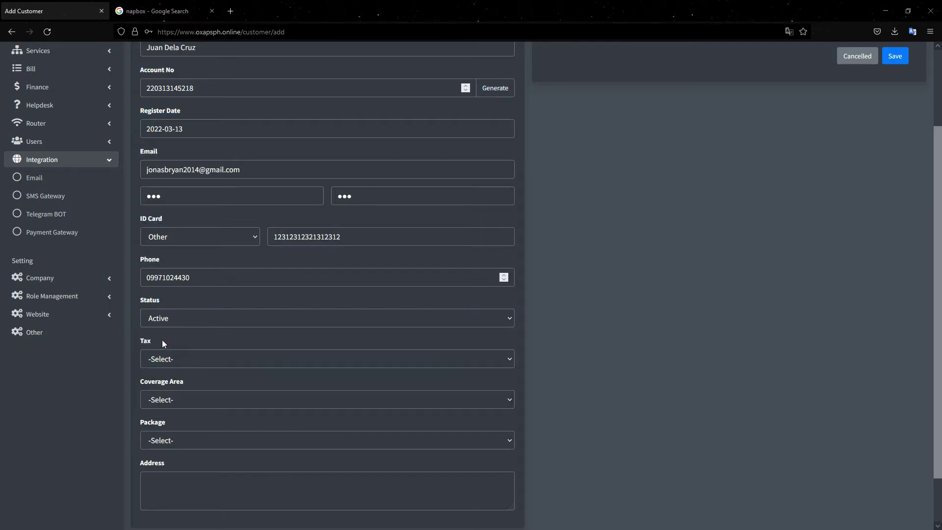
left_click(162, 351)
left_click(162, 410)
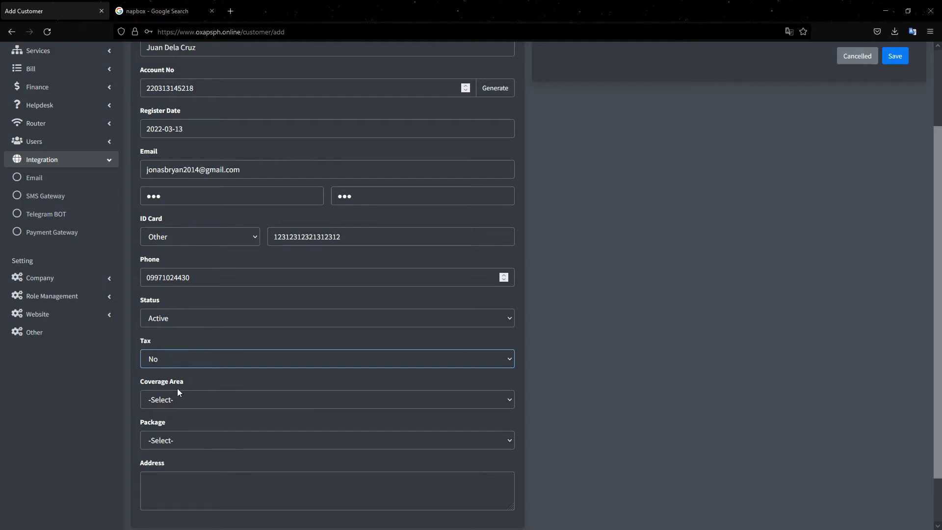
- Choose coverage nap 1001, package 5Mbps Home Plan - 500, and type a placeholder address
scroll(177, 387, "down", 2)
left_click(176, 343)
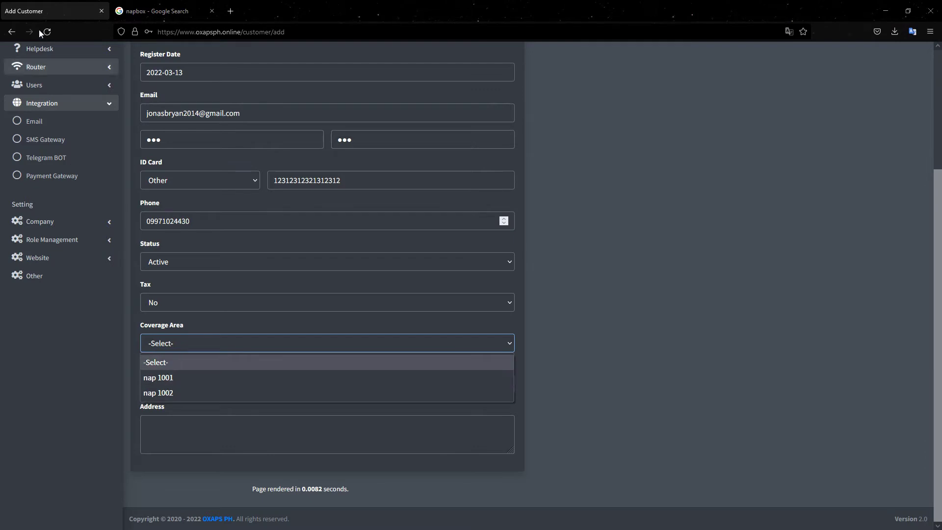
left_click(165, 377)
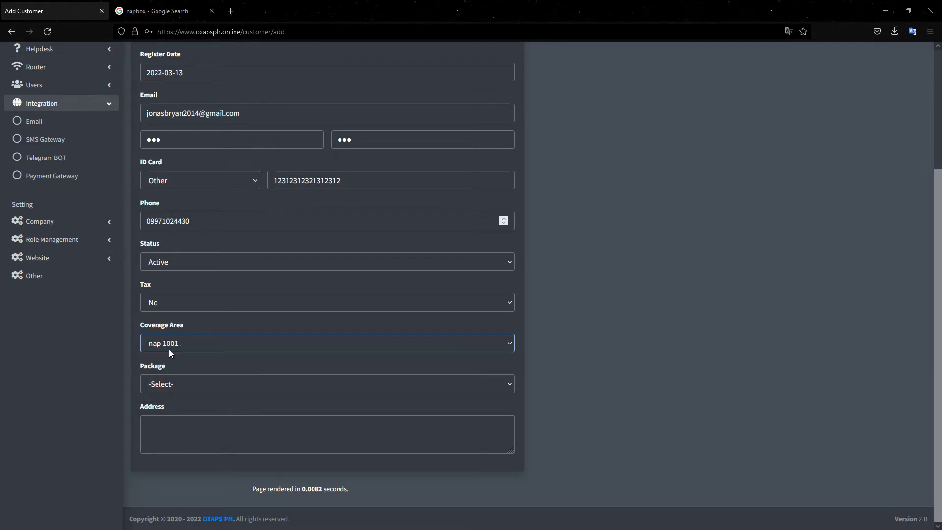
left_click(177, 385)
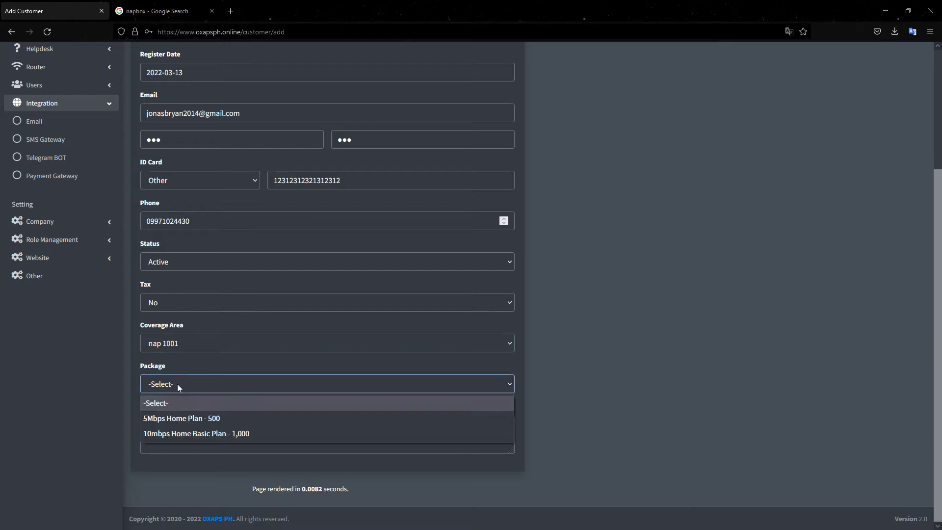
left_click(177, 422)
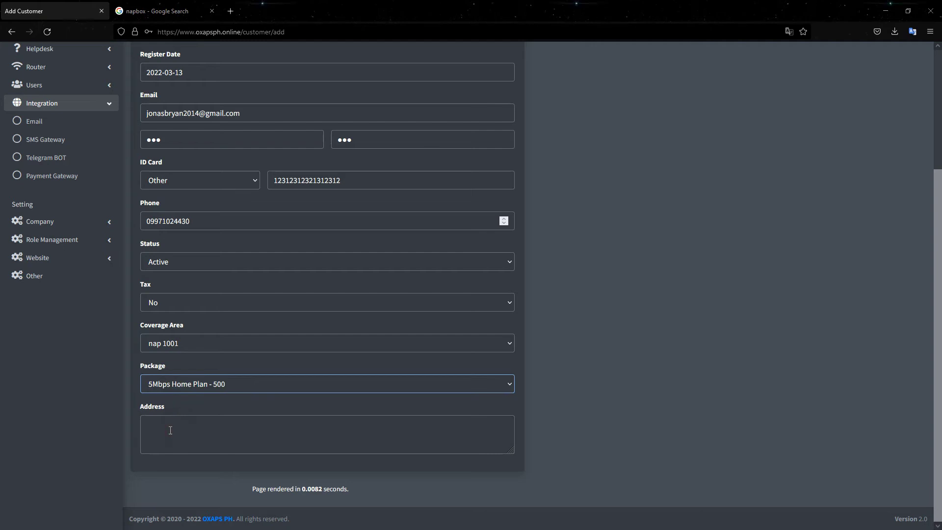
left_click(170, 430)
type("adasddadasdasdasdas")
scroll(258, 289, "up", 1)
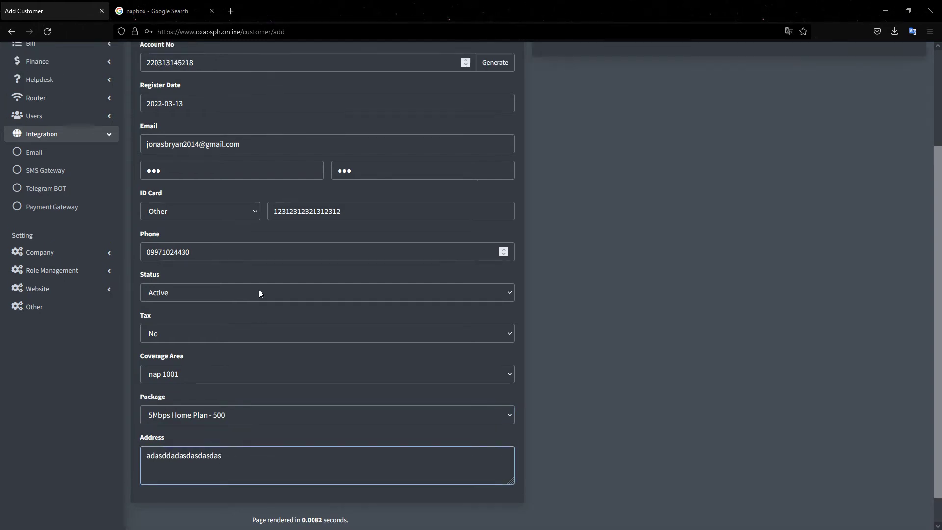
scroll(259, 293, "up", 3)
- Enter 18 as the customer's due date after checking the register date, then save the customer
left_click(556, 124)
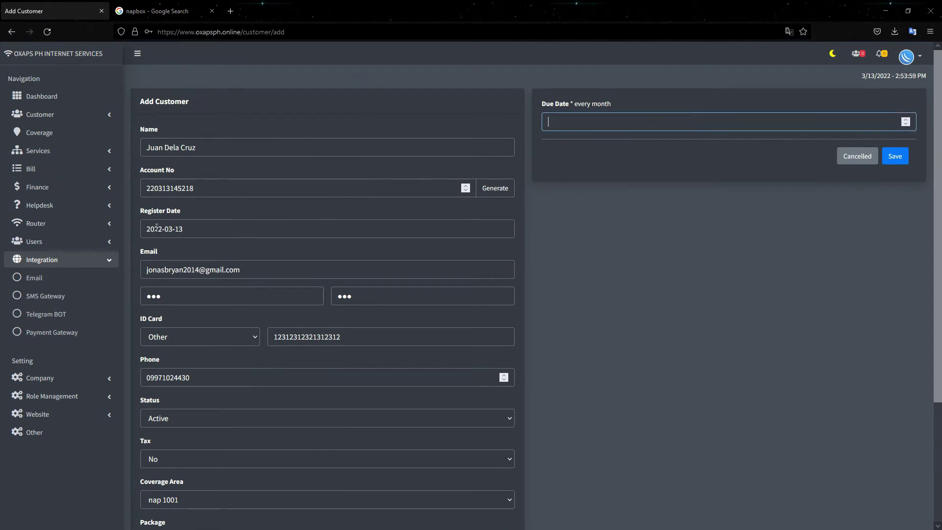
left_click(183, 231)
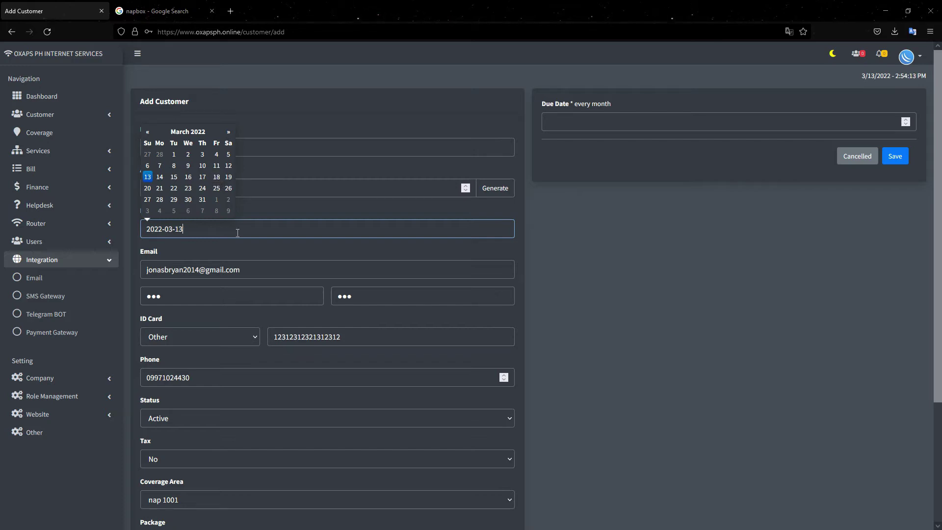
left_click(589, 116)
type("18")
left_click(894, 160)
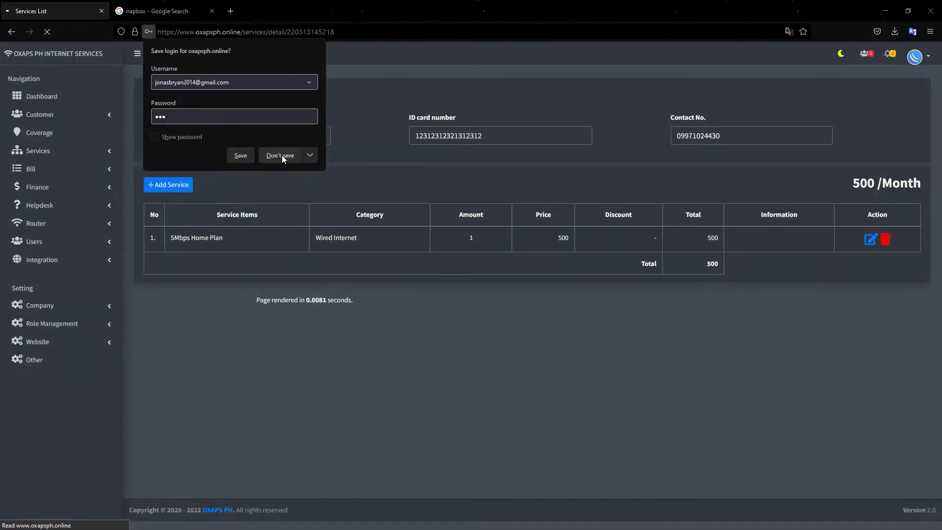
left_click(281, 155)
- Dismiss the saved notice and delete the Installation Fee category under Services > Category
left_click(468, 346)
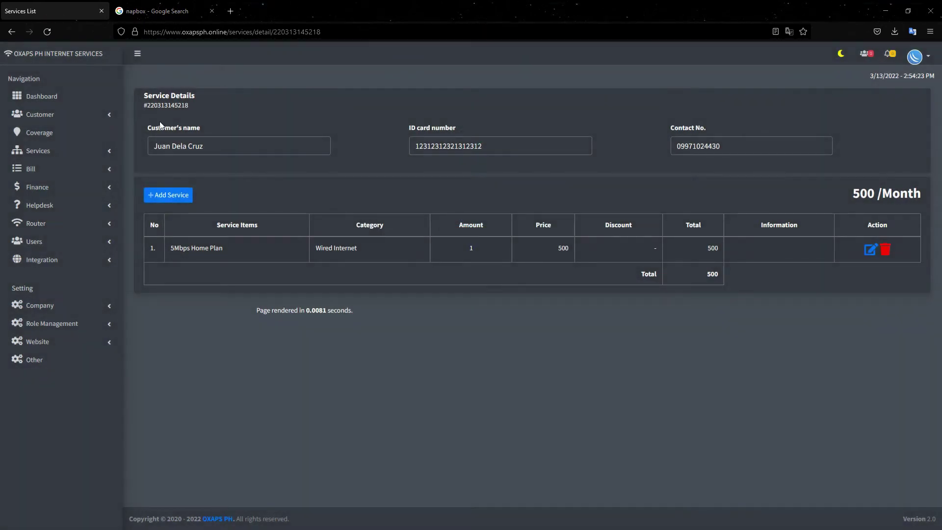
left_click(72, 155)
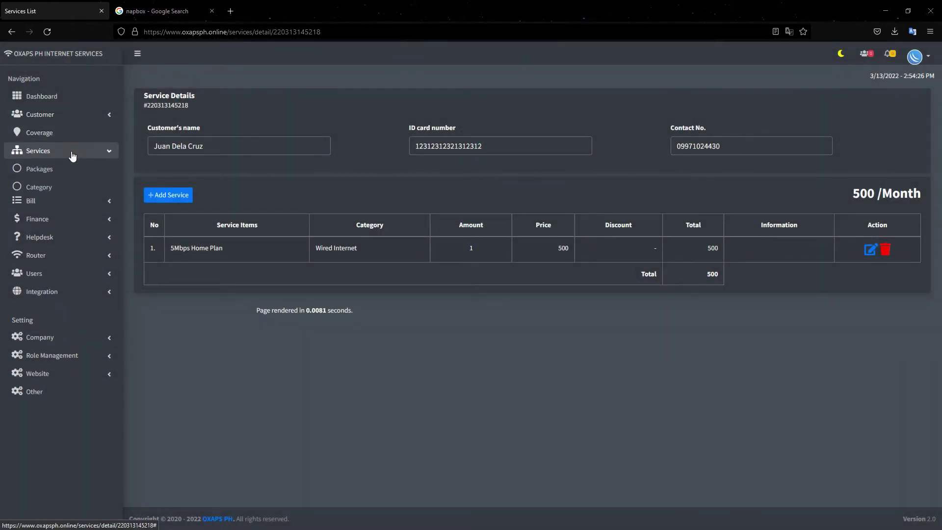
left_click(58, 191)
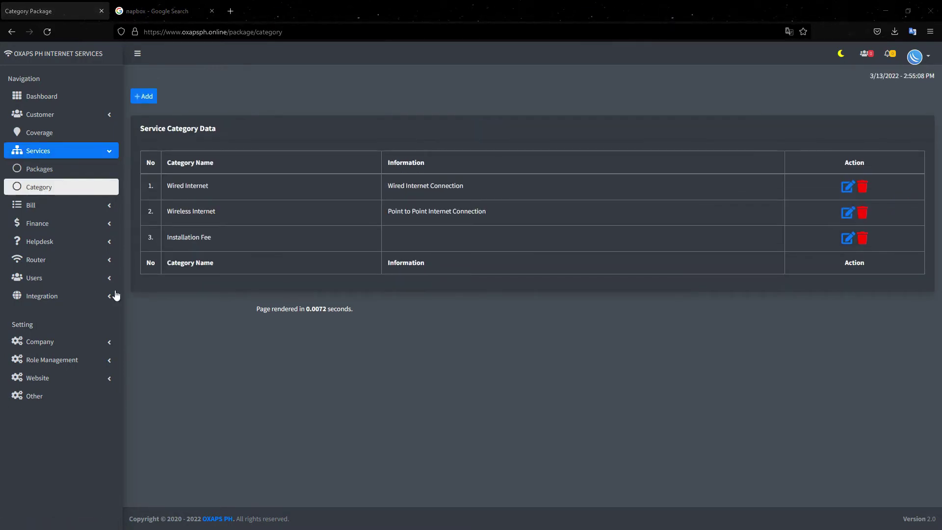
left_click(862, 239)
left_click(570, 122)
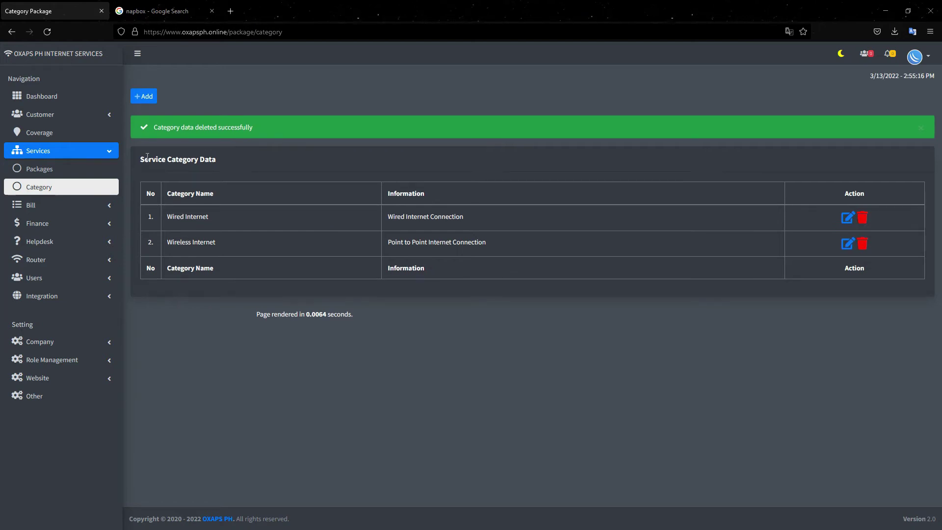
left_click(51, 170)
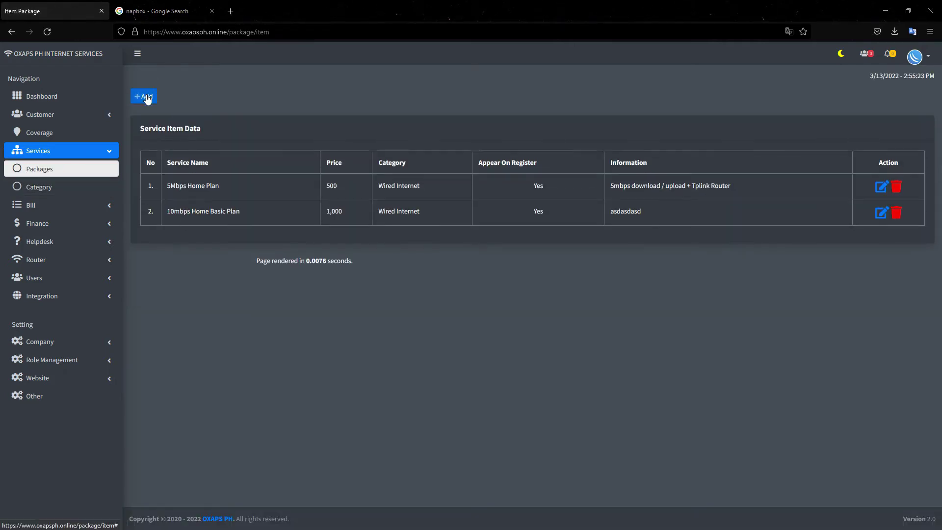
- Start a new package named '15Mbps Home Basic Plan' priced at 1200
left_click(145, 96)
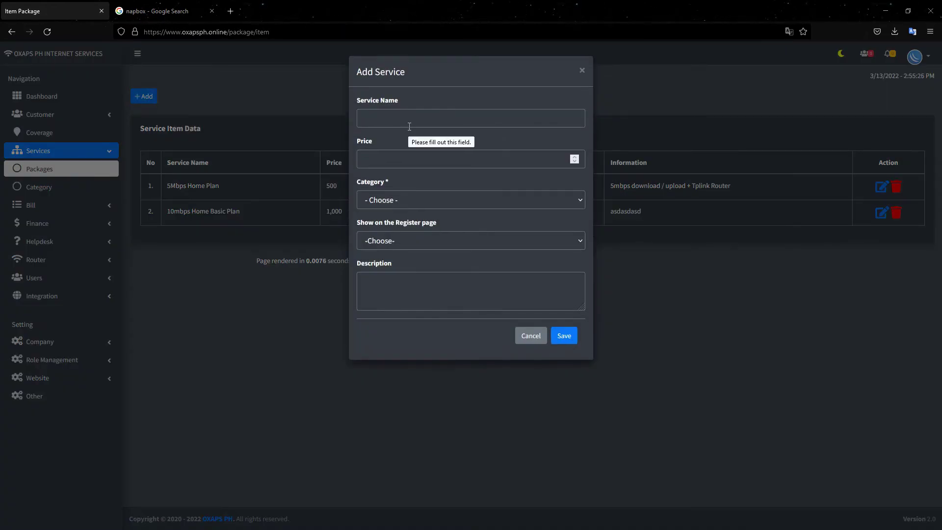
left_click(409, 127)
type("15")
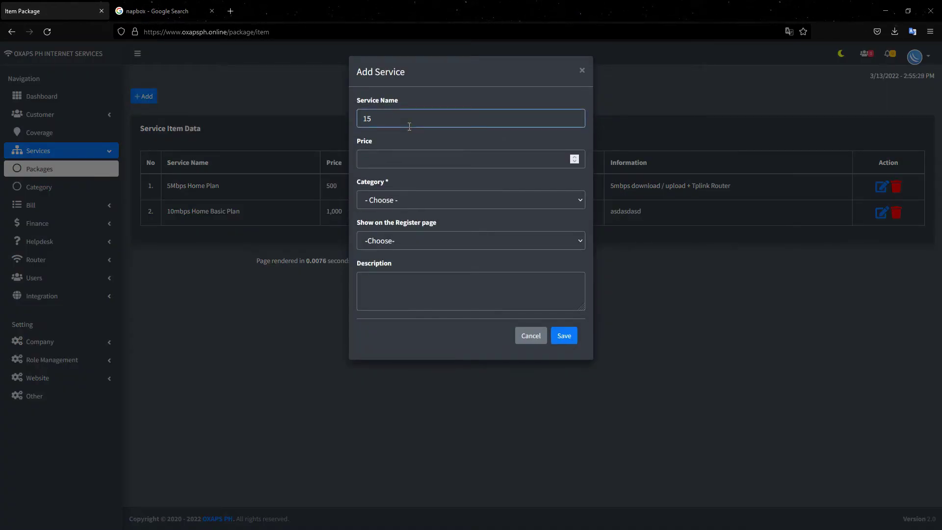
type("MBp")
key("BackSpace")
key("BackSpace")
key("BackSpace")
key("BackSpace")
type("bps Home ")
type("Basic Ol")
type("Plan")
left_click(393, 156)
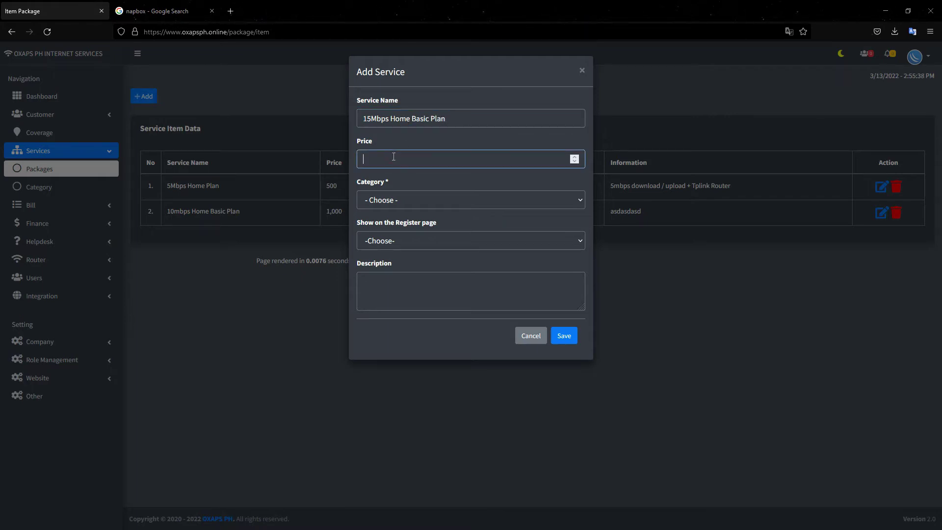
type("1200")
- Set the package category to Wired Internet and make it show on the Register page
left_click(384, 202)
left_click(383, 235)
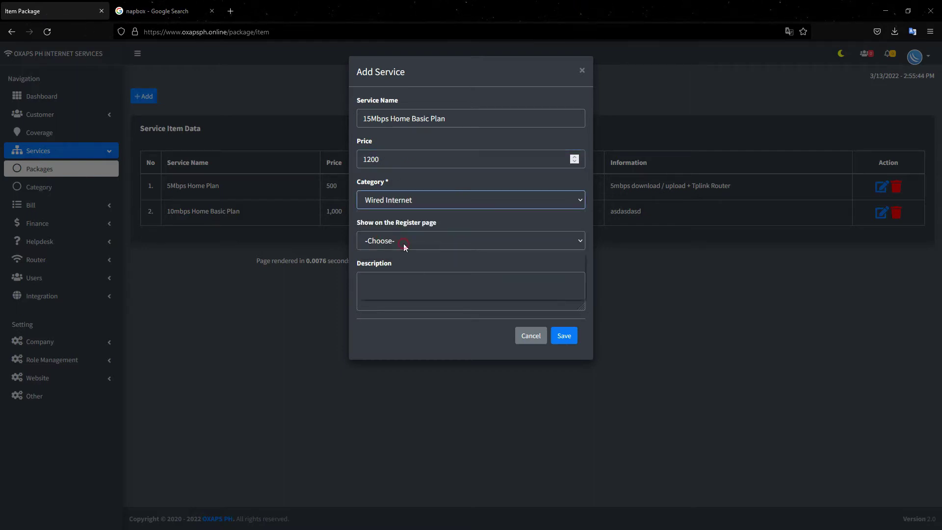
left_click(402, 245)
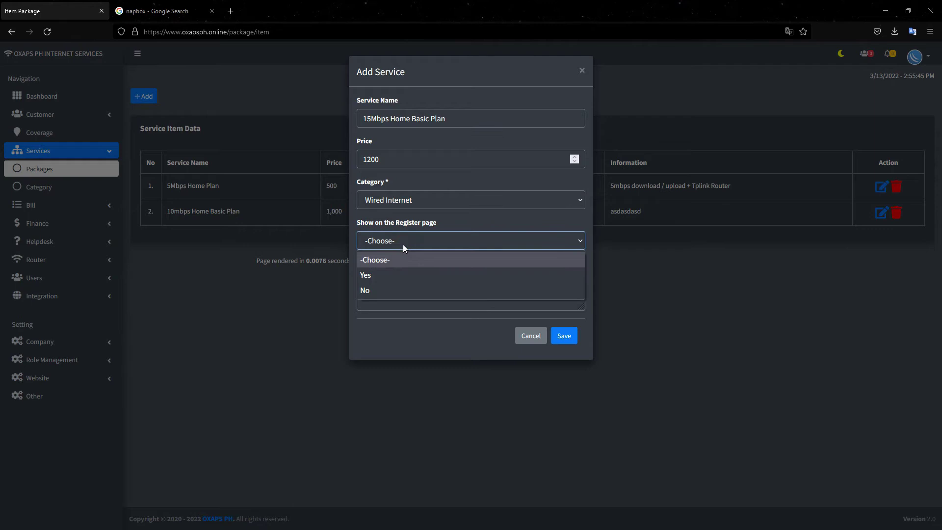
left_click(372, 290)
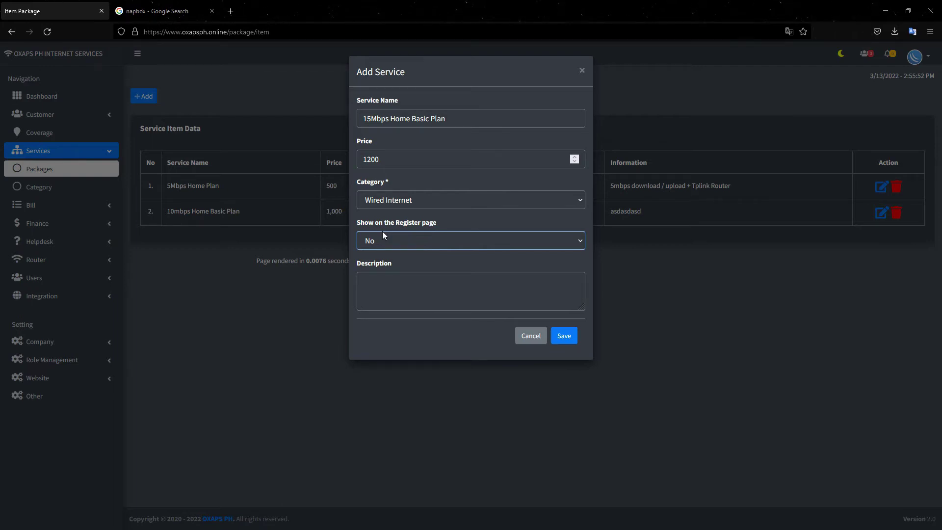
left_click(382, 240)
left_click(372, 273)
- Describe the package as the plan name plus 'Bundle TP link' and save it
left_click_drag(450, 120, 356, 123)
key("ctrl+c")
left_click(386, 293)
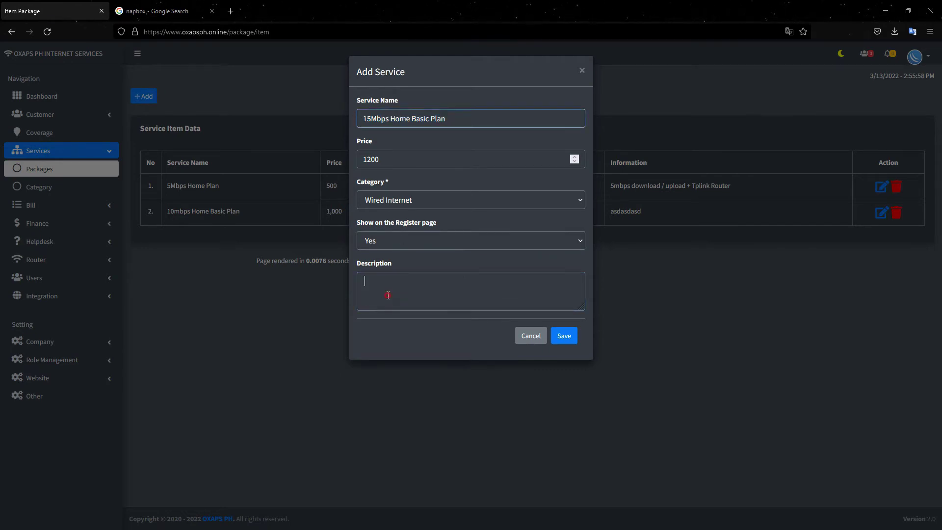
key("ctrl+v")
type("+ home")
key("BackSpace")
key("BackSpace")
key("BackSpace")
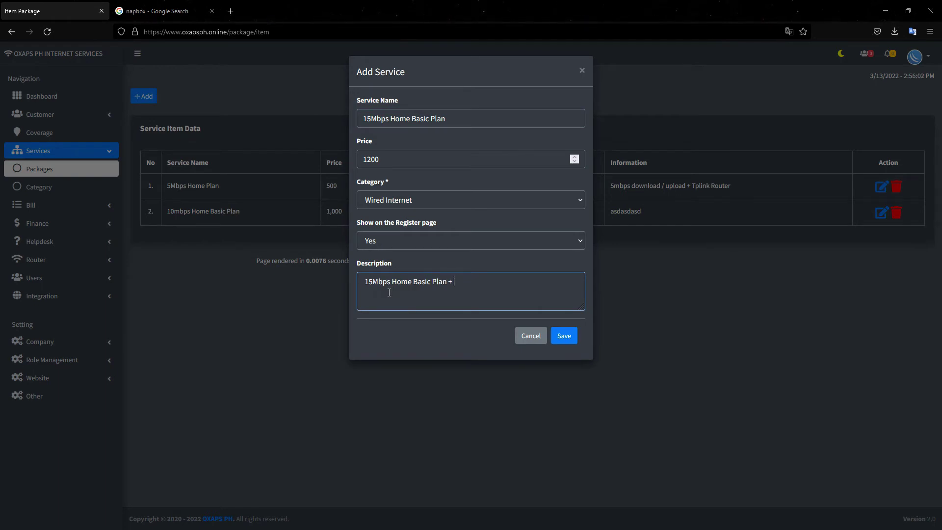
type("Bundle TP link")
left_click(562, 340)
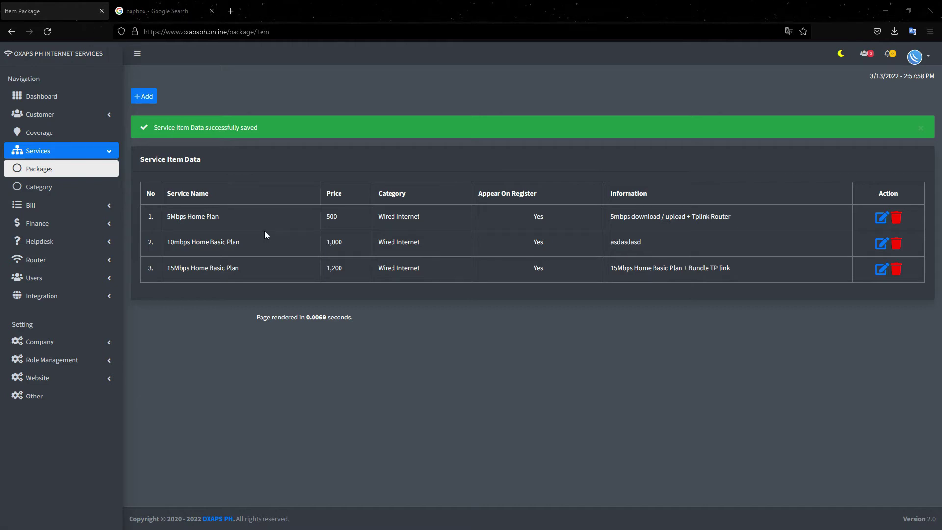
left_click(93, 153)
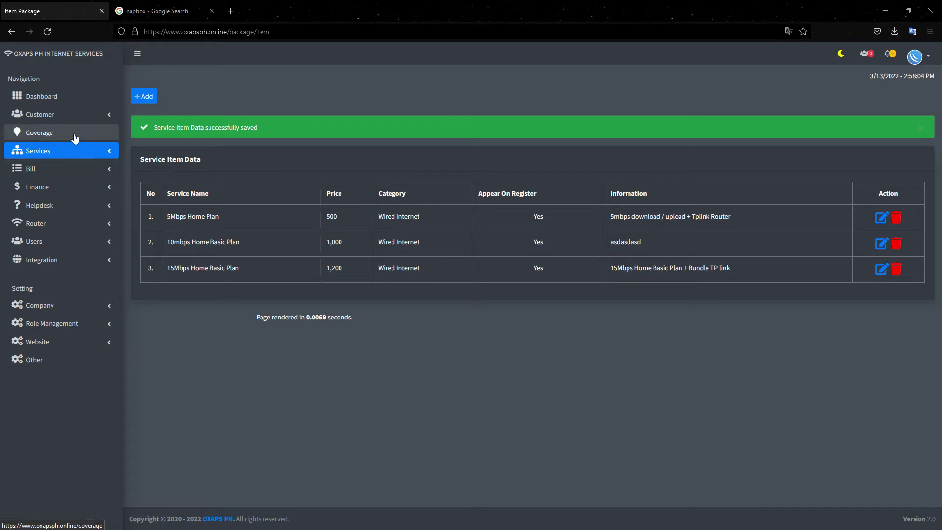
left_click(47, 135)
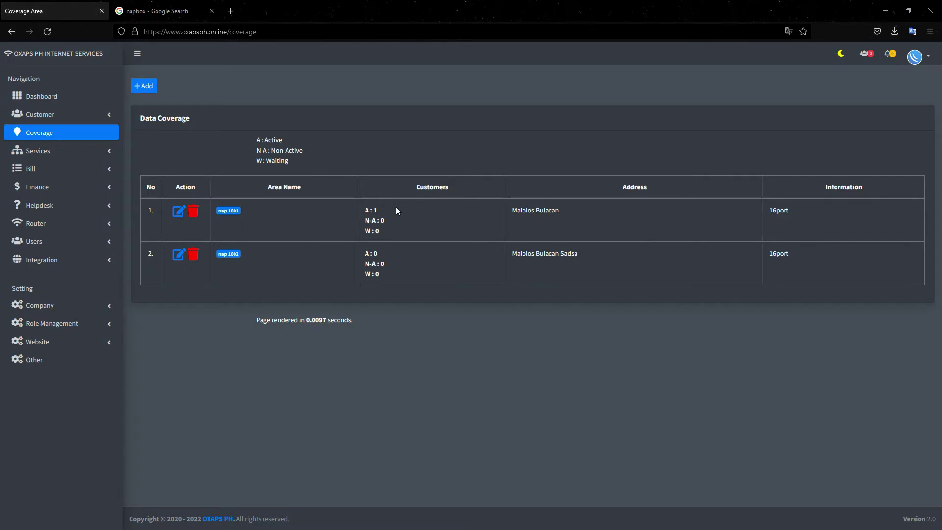
- Check nap 1001's active customer count and view its customer, then return to the coverage list
left_click_drag(380, 220, 369, 220)
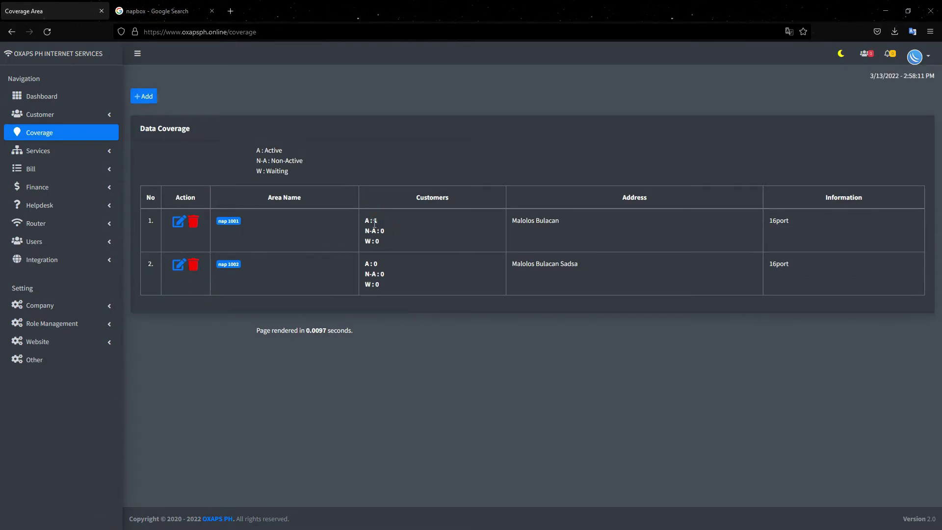
left_click_drag(379, 222, 365, 220)
left_click(415, 228)
left_click(228, 225)
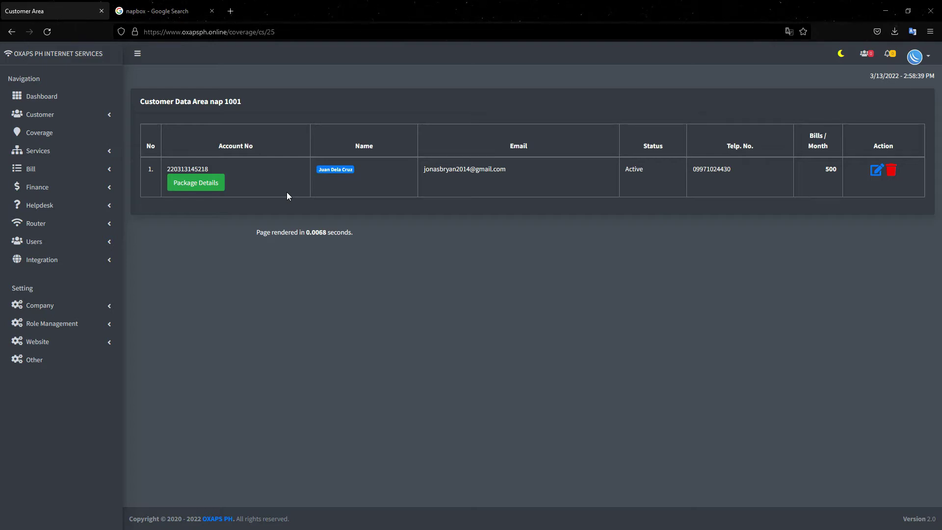
left_click(77, 139)
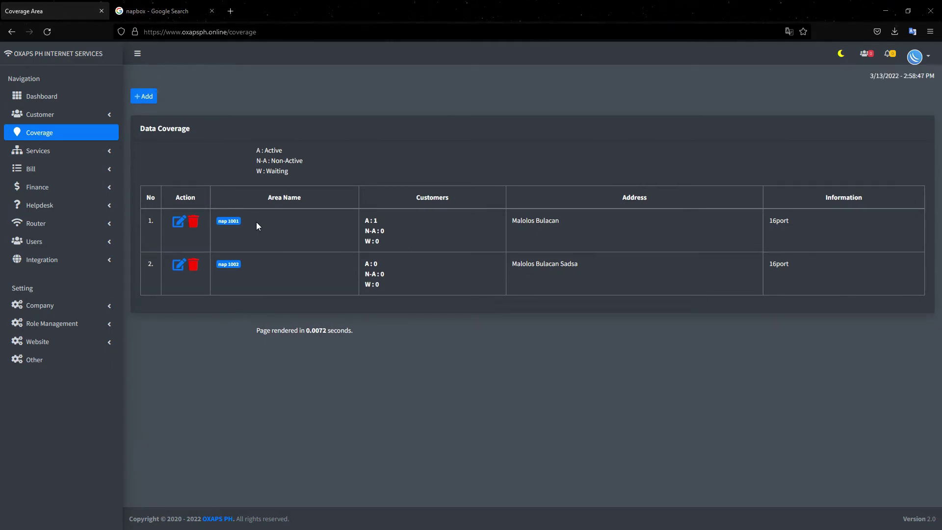
left_click(236, 222)
left_click(235, 265)
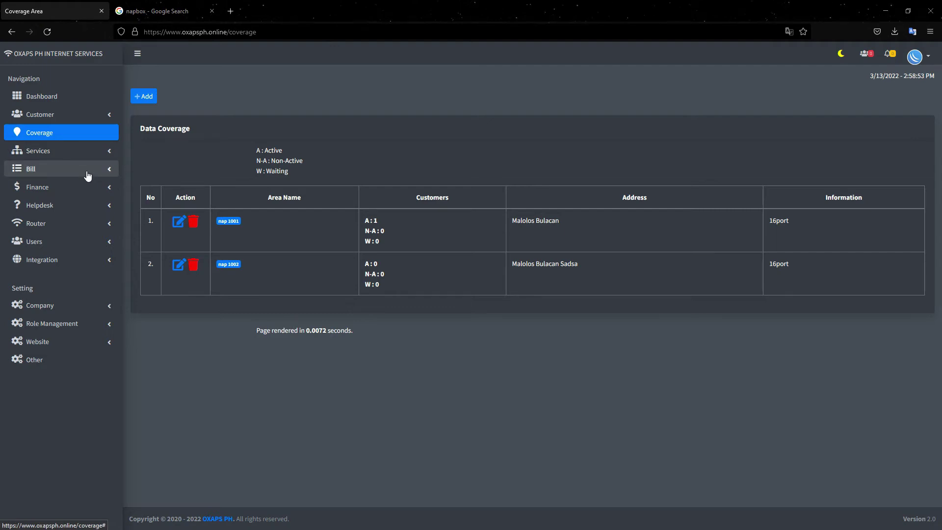
left_click(73, 117)
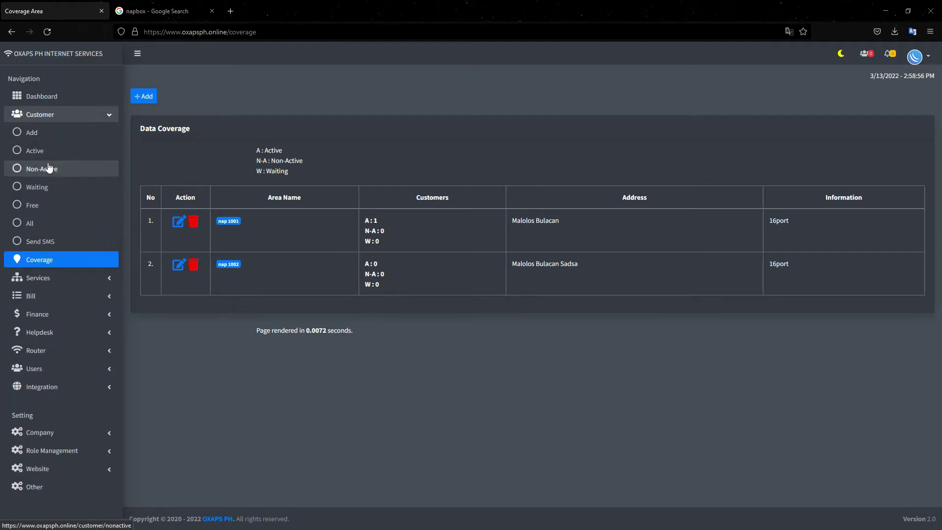
- Edit the active customer's coverage area to nap 1002 and save
left_click(37, 153)
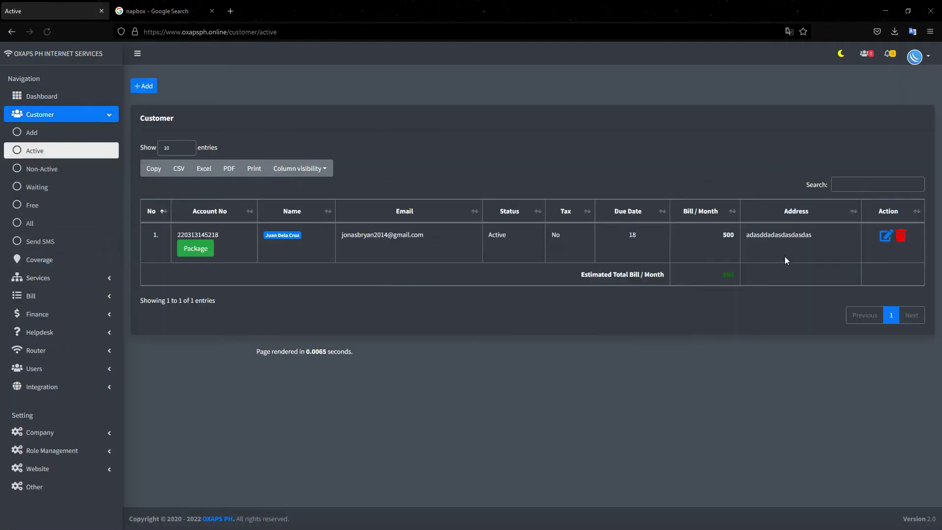
left_click(884, 246)
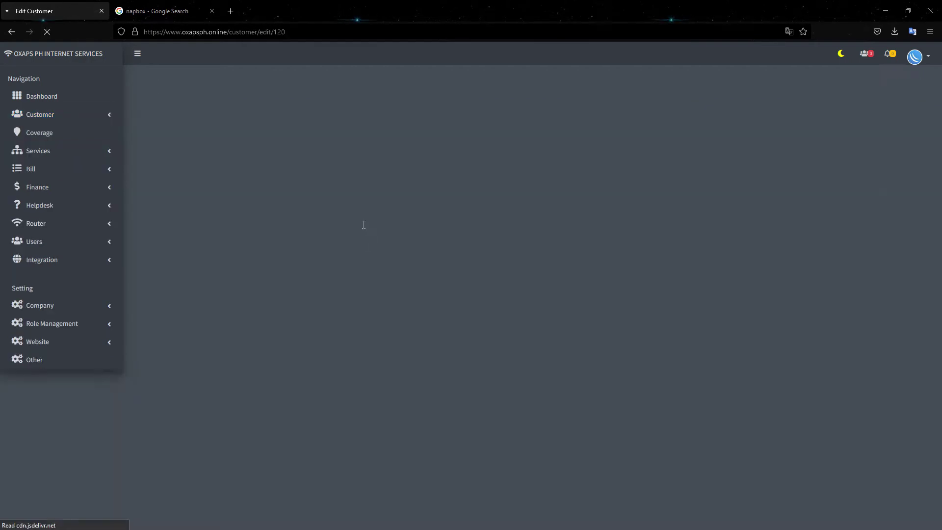
scroll(228, 275, "down", 2)
scroll(228, 276, "up", 1)
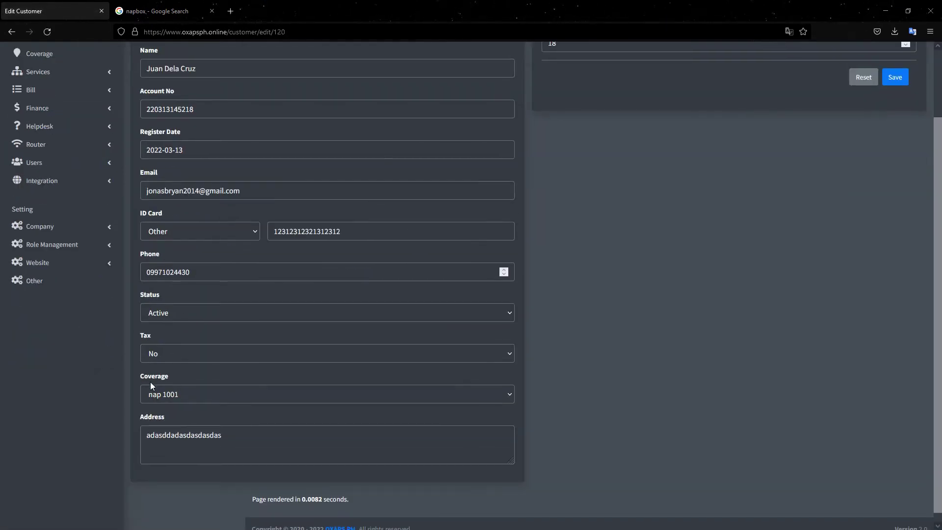
left_click(175, 396)
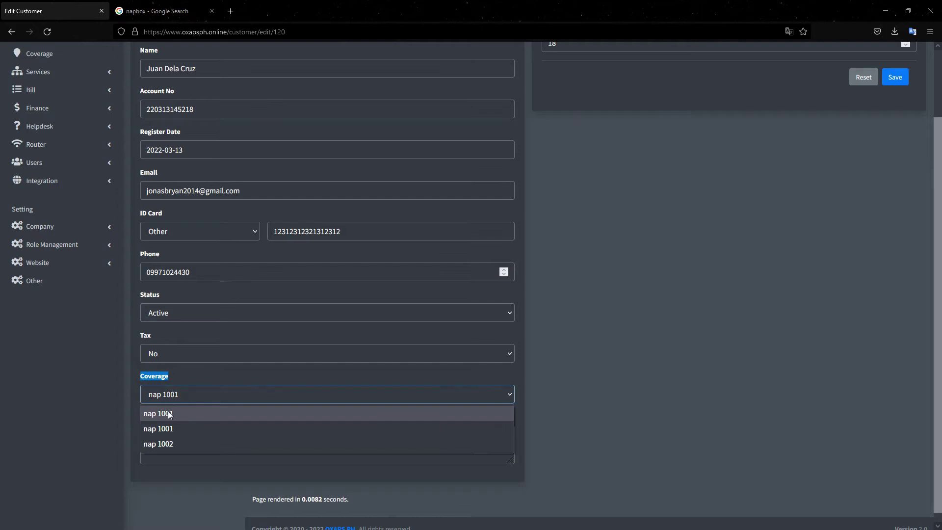
left_click(169, 434)
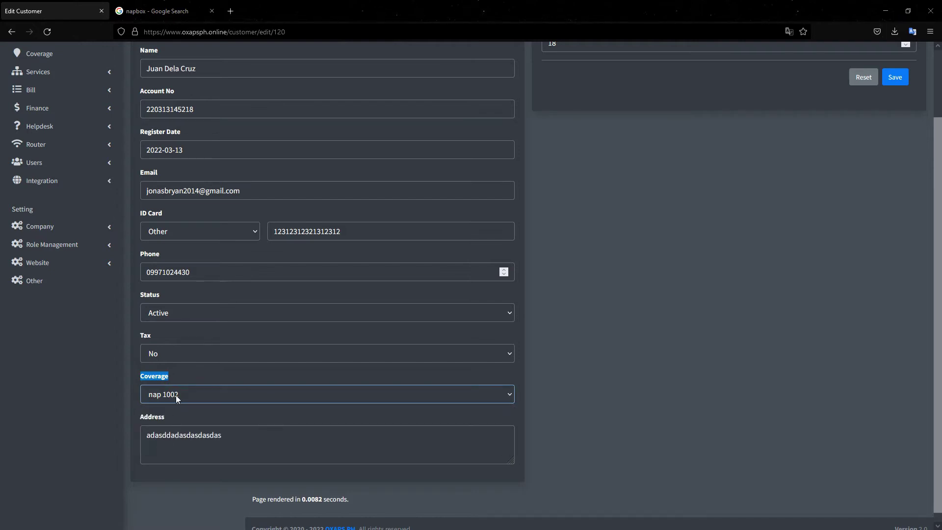
scroll(832, 164, "up", 3)
left_click(897, 156)
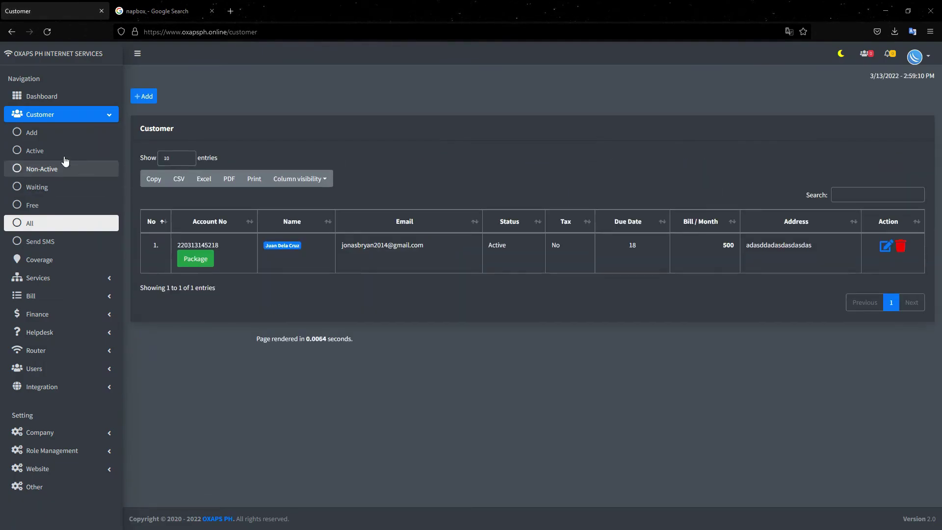
- Check the coverage overview counts and list the customers in nap 1002
left_click(54, 115)
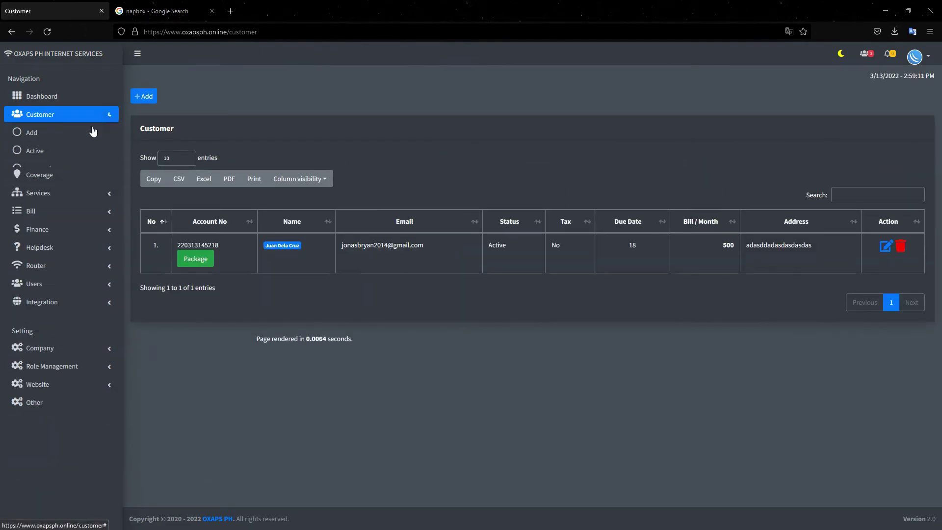
left_click(41, 135)
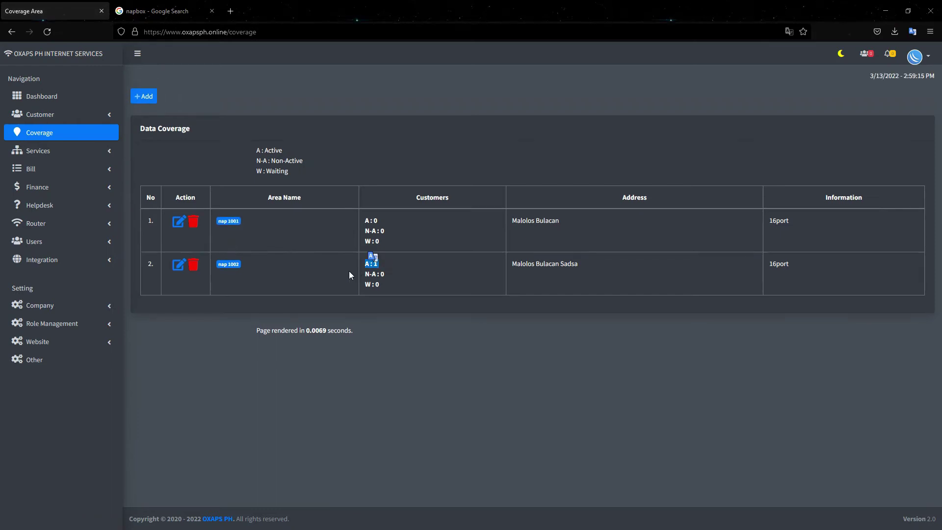
left_click(378, 227)
left_click_drag(377, 222, 365, 221)
left_click(385, 218)
left_click(233, 268)
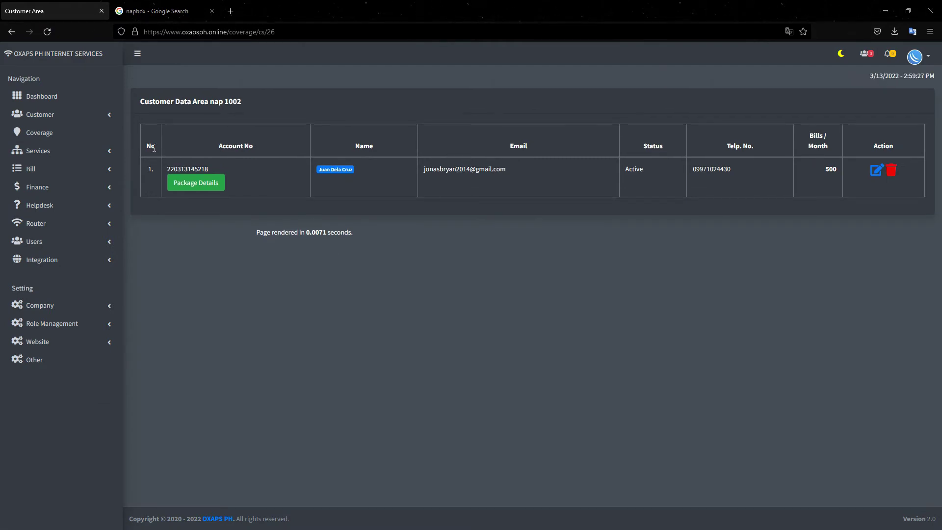
left_click(93, 169)
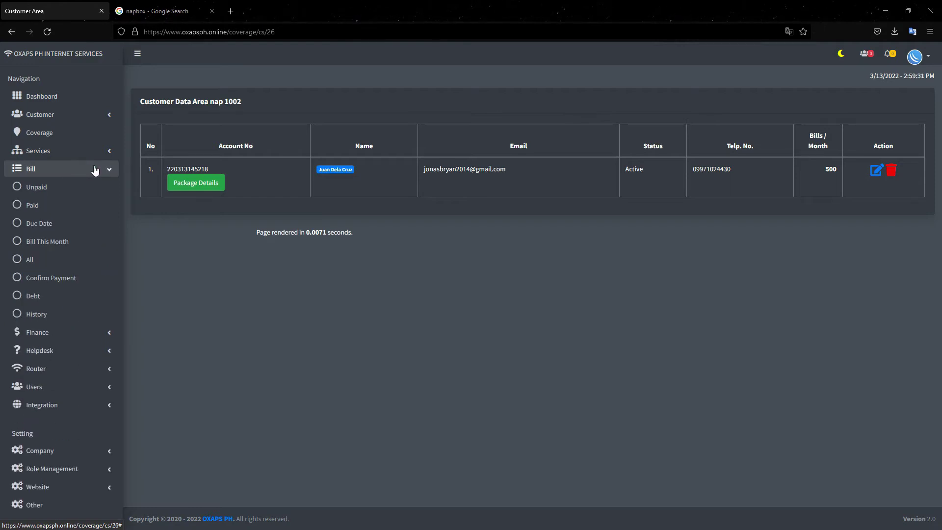
- View unpaid bills, try the Add Bill month list, discard the form, and open all bills
left_click(63, 185)
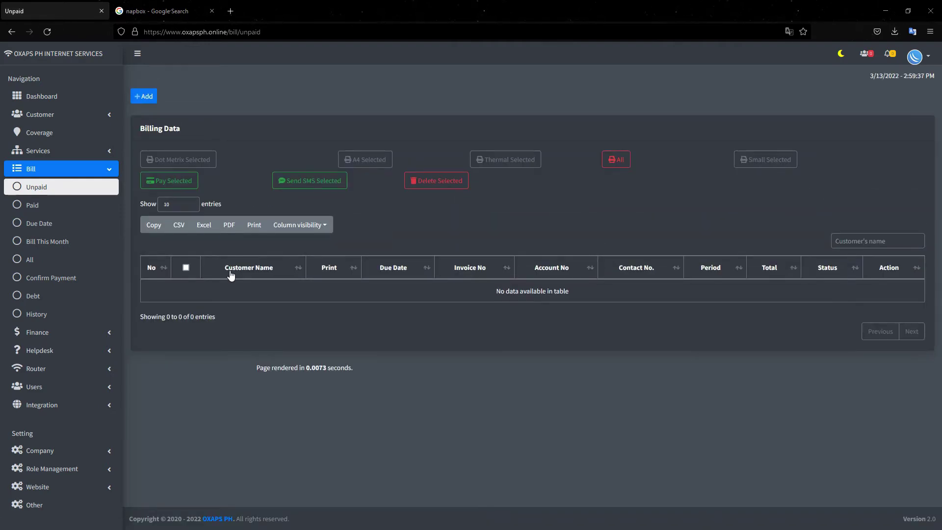
left_click(143, 97)
left_click(351, 117)
left_click(344, 119)
double_click(368, 117)
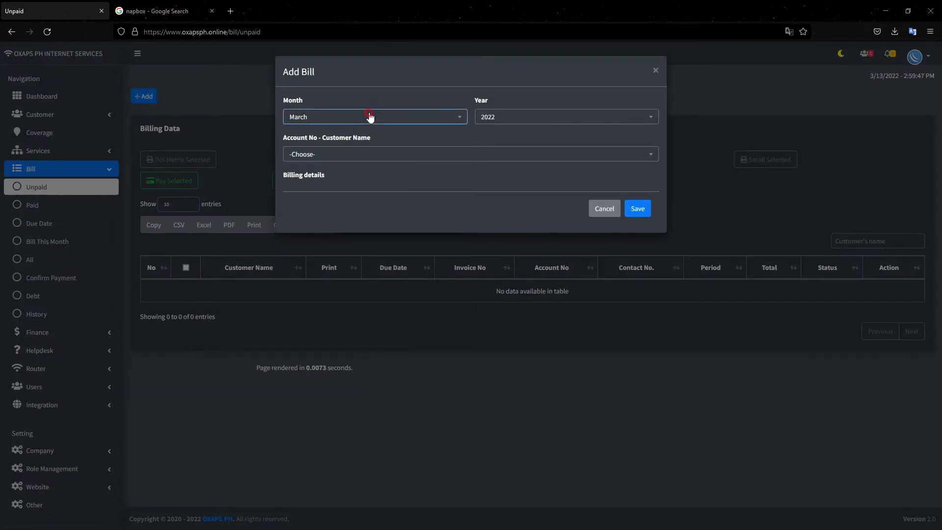
left_click(370, 117)
left_click(343, 119)
left_click(344, 119)
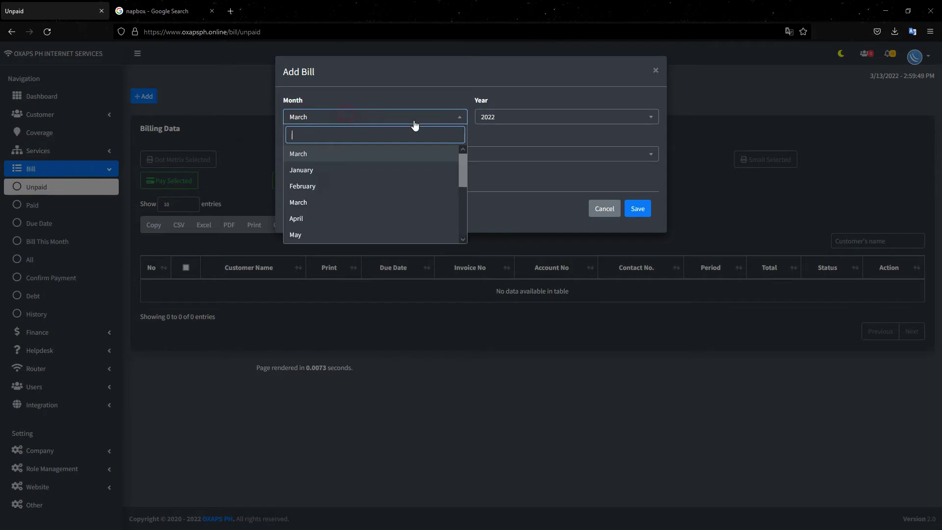
left_click(656, 70)
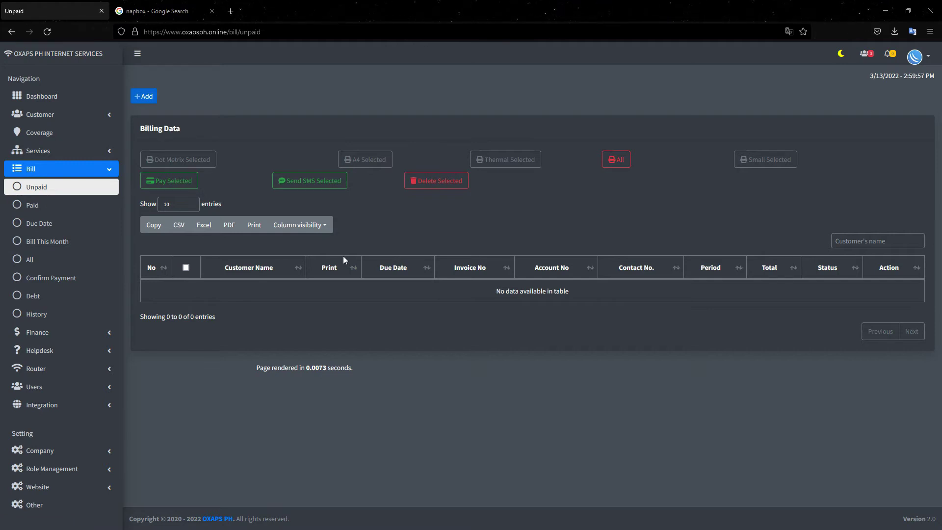
left_click(39, 262)
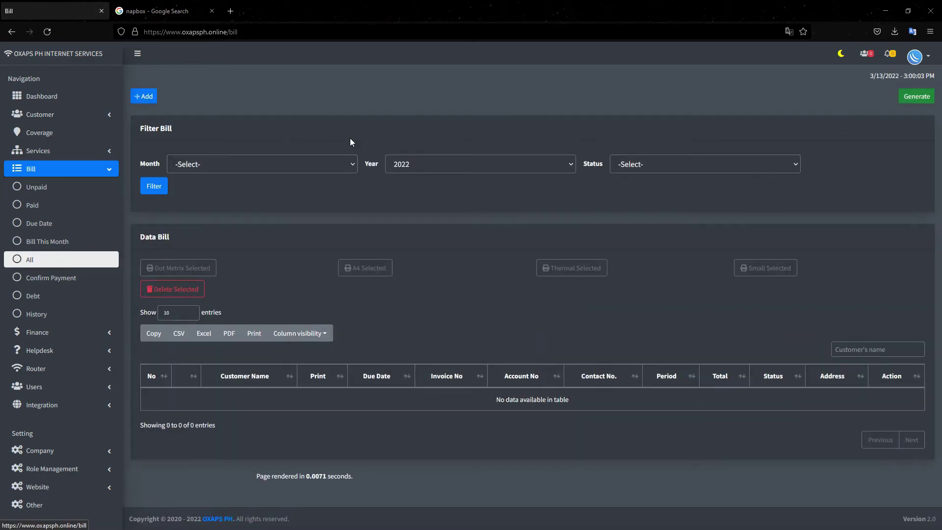
left_click(137, 99)
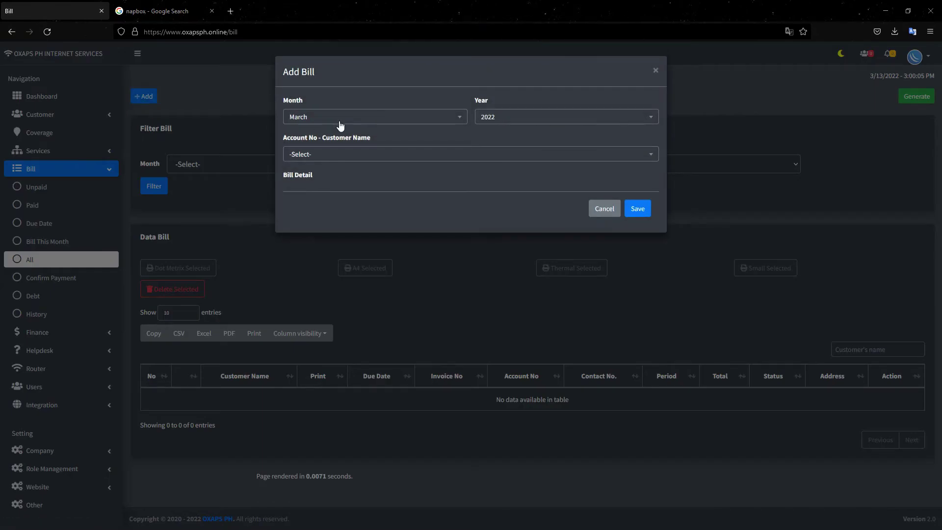
left_click(656, 71)
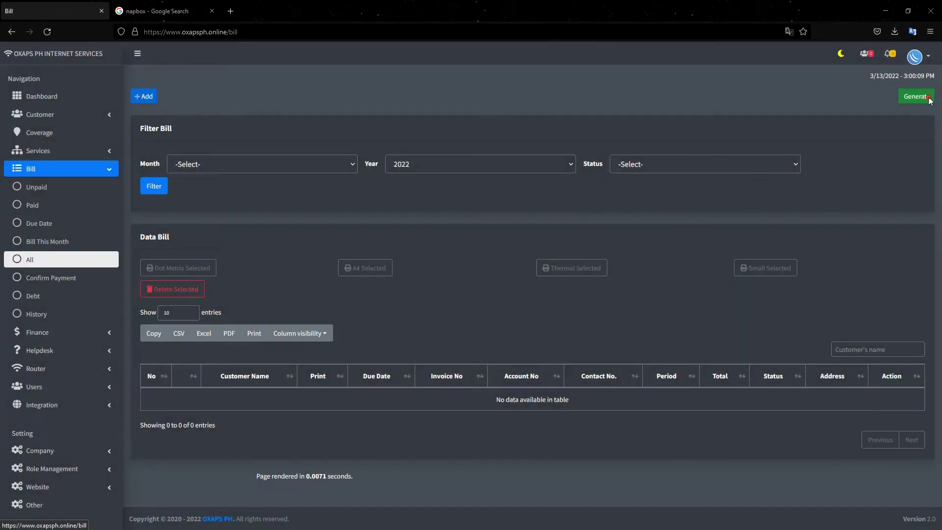
left_click(927, 98)
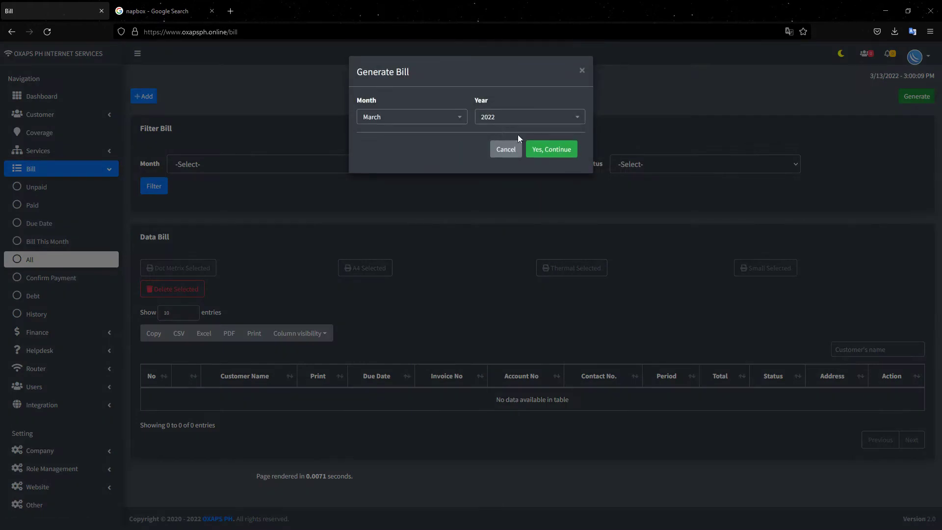
left_click(457, 122)
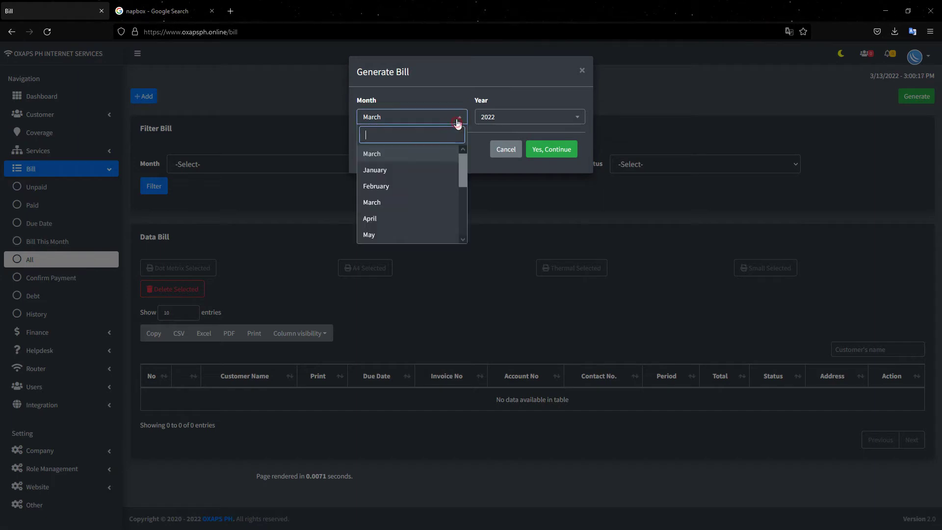
left_click(381, 216)
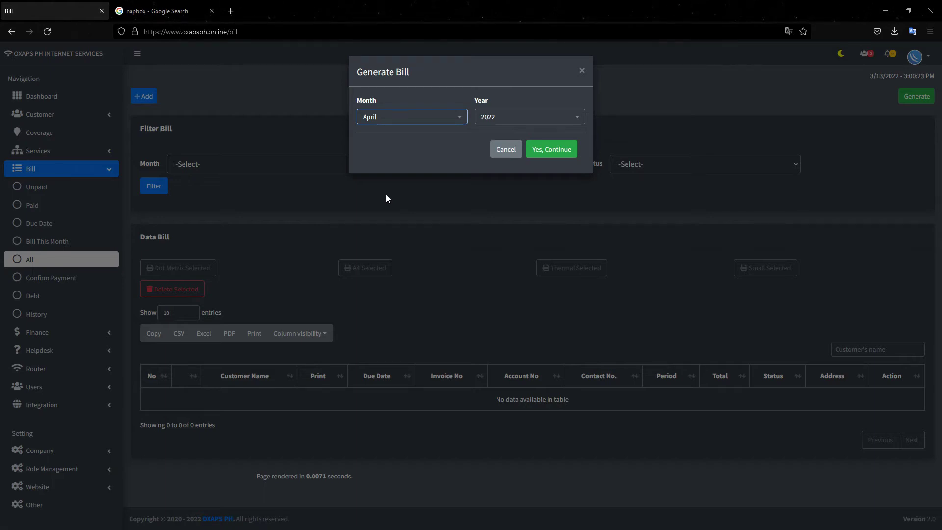
left_click(498, 154)
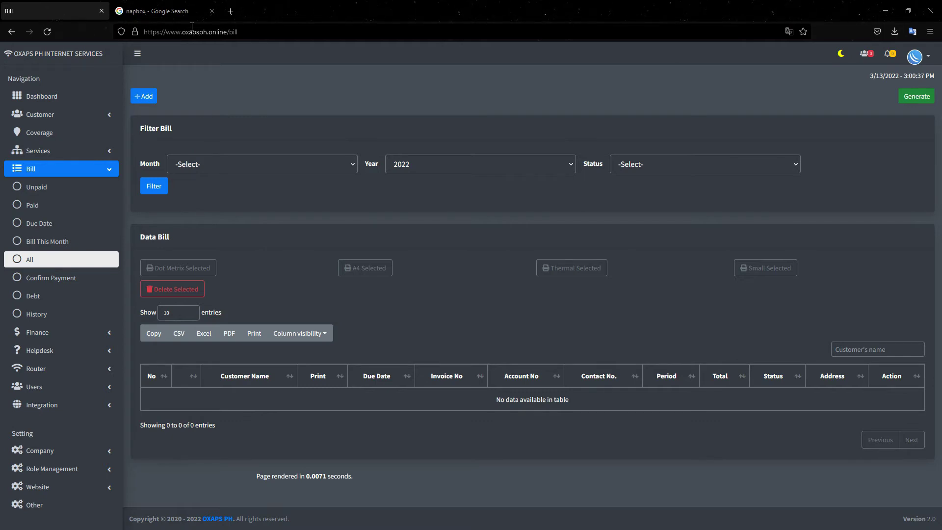
left_click(69, 117)
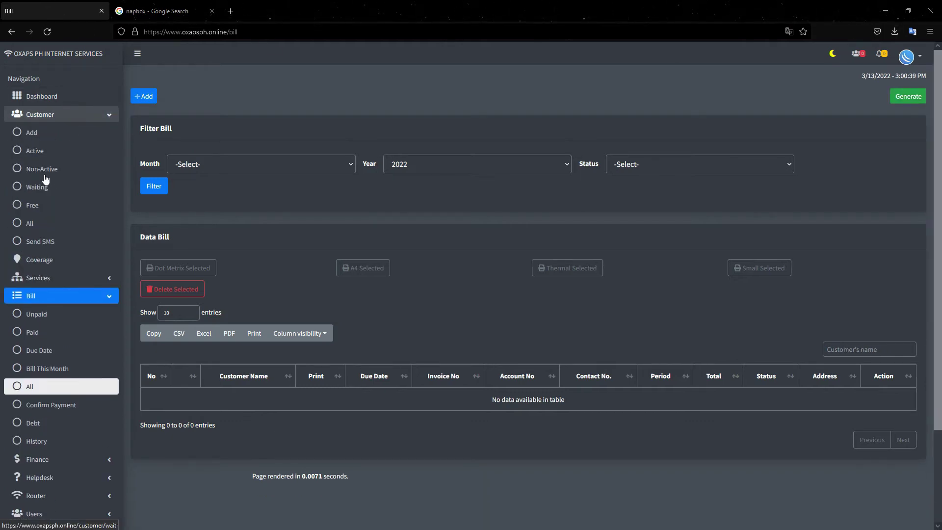
- Open Customer > All to show the single active customer
left_click(44, 226)
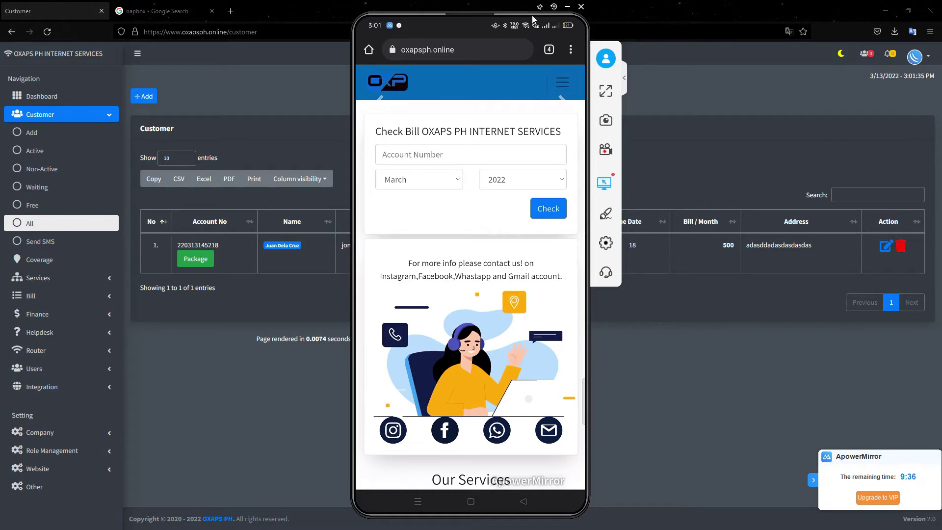
- Log into the customer portal on the mirrored phone with the saved e-mail and the account password
left_click_drag(529, 12, 628, 18)
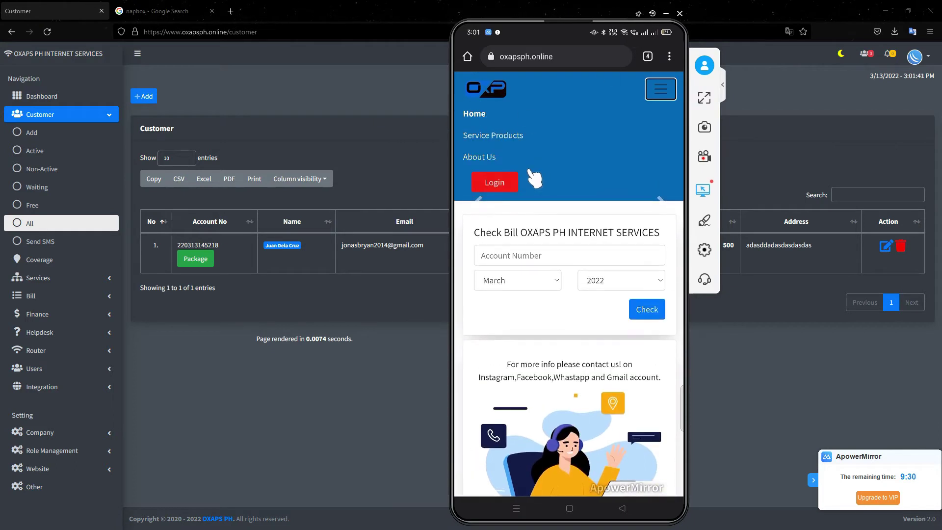
left_click(521, 188)
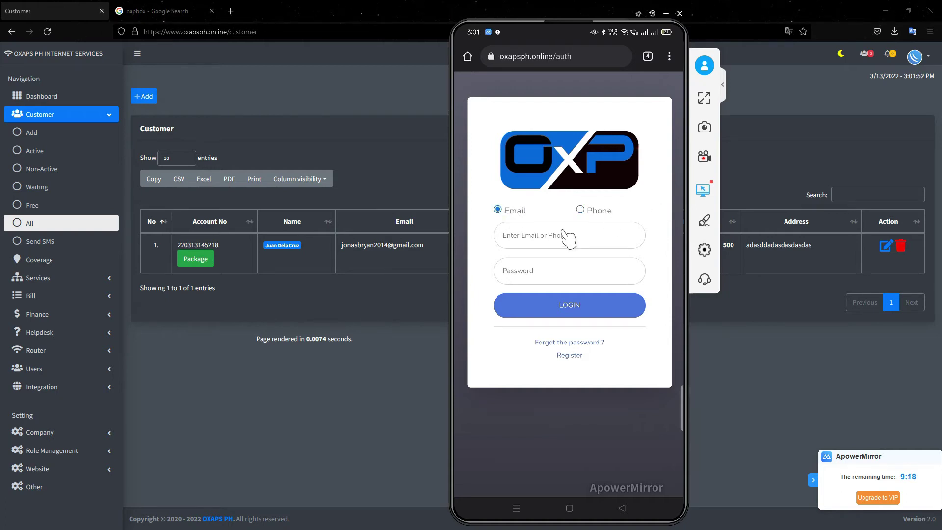
left_click(544, 230)
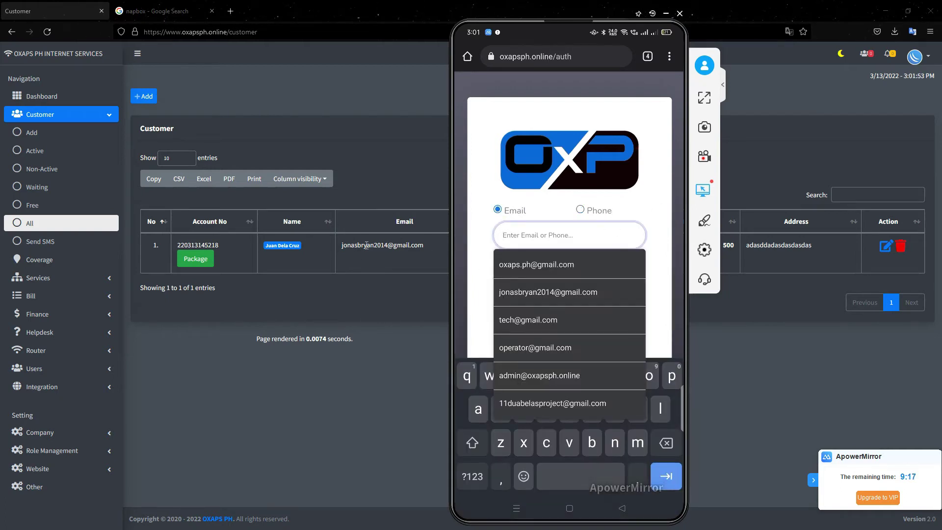
left_click(534, 293)
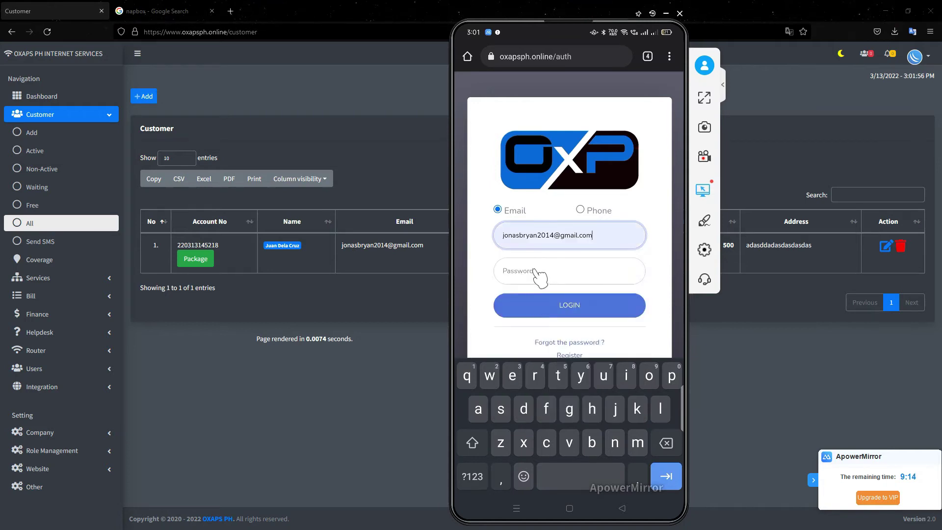
left_click(536, 271)
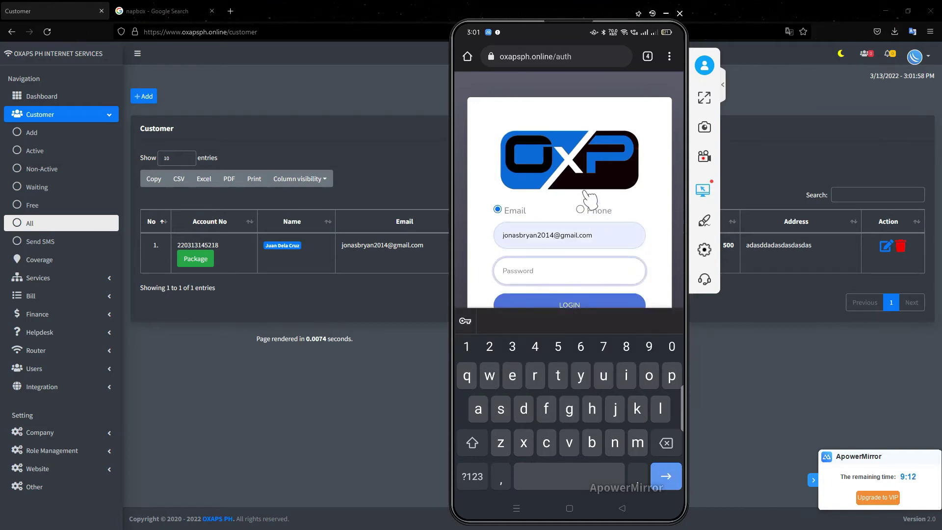
type("123")
key("Return")
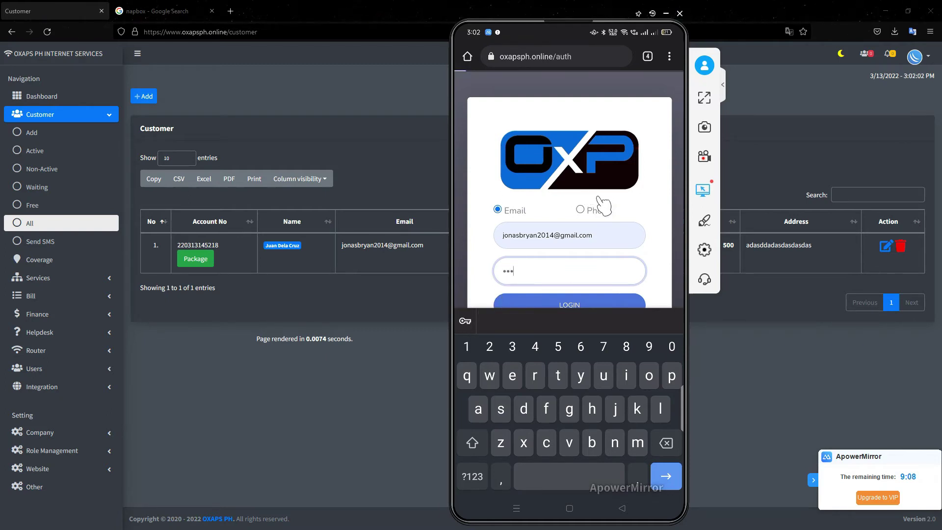
left_click(599, 204)
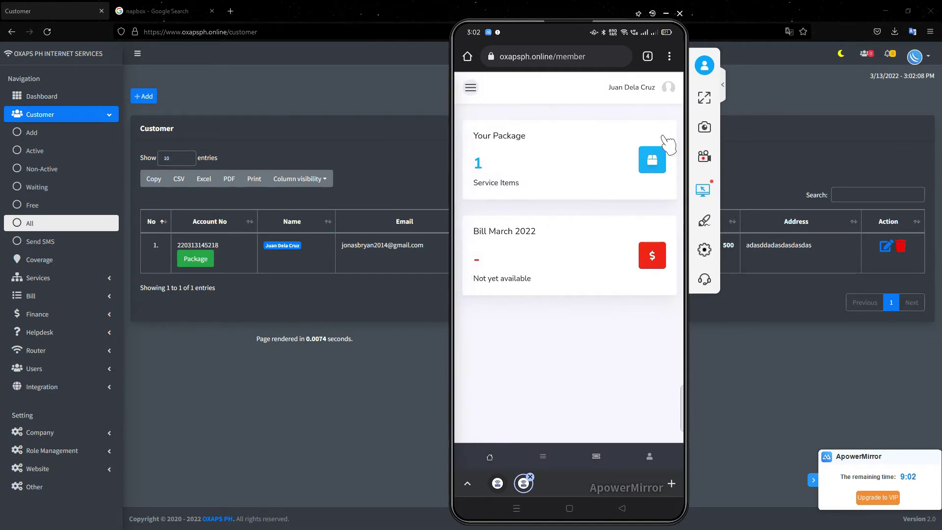
left_click(667, 88)
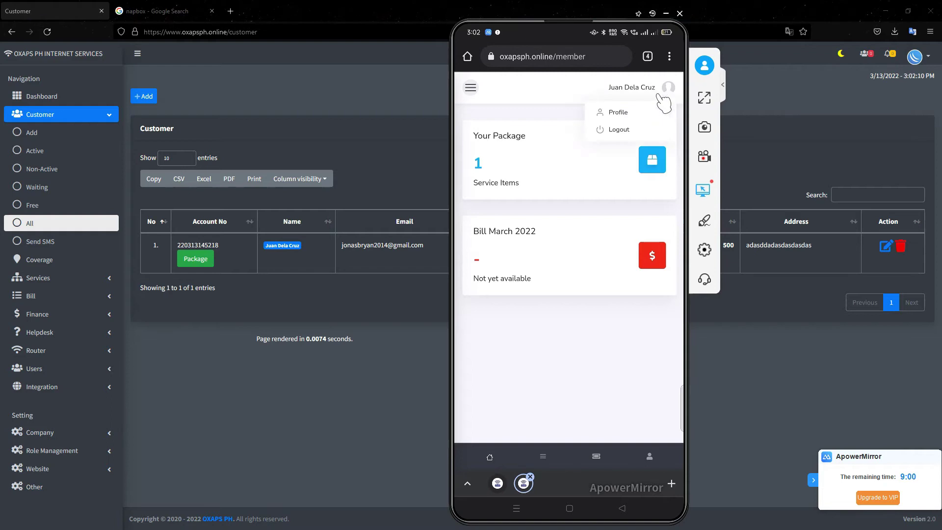
- Open the customer's Edit Profile form and set Gender to Male
left_click(658, 110)
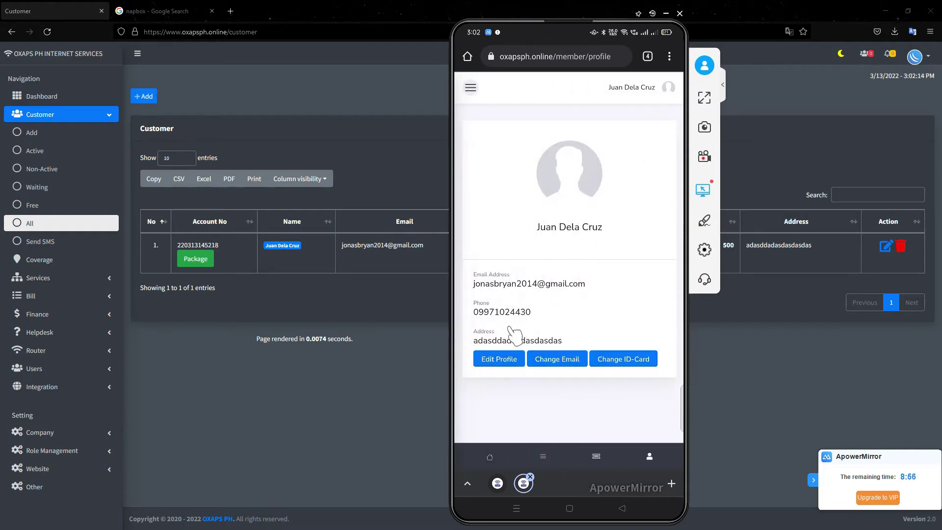
left_click(505, 363)
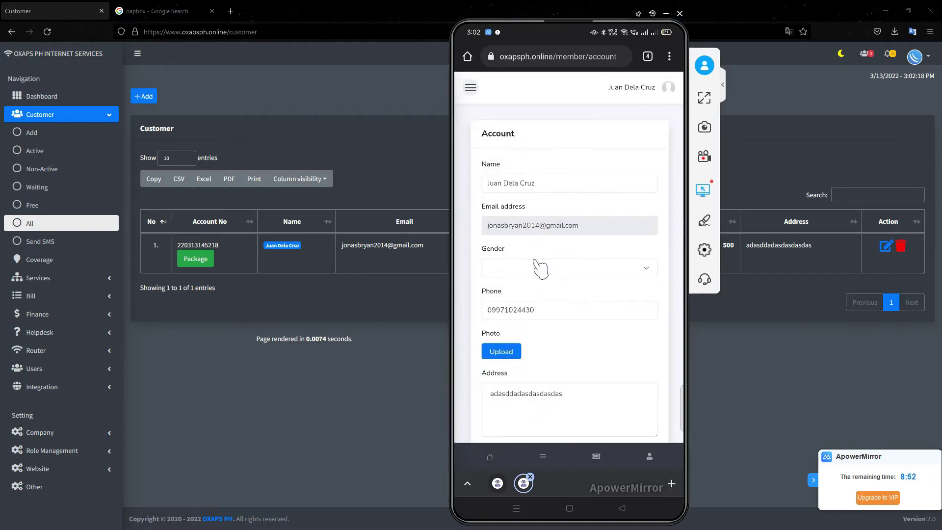
left_click(530, 270)
left_click(532, 269)
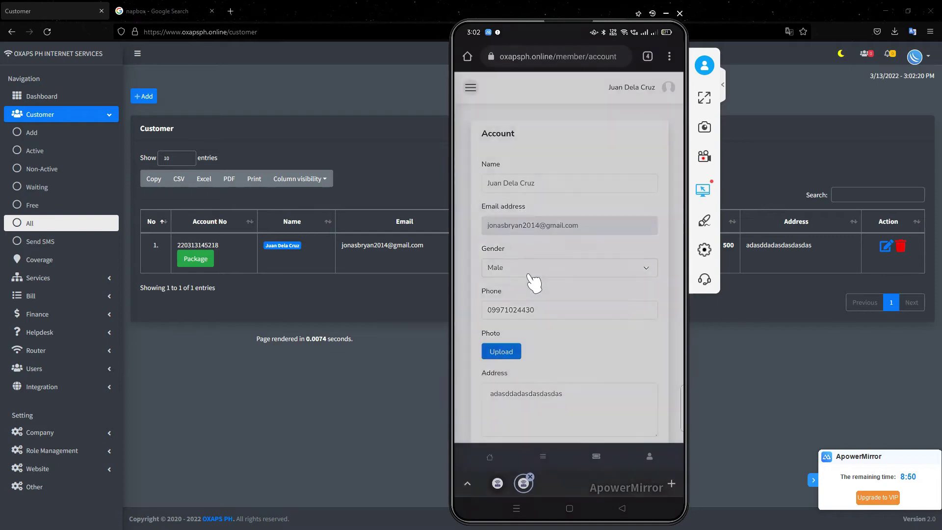
- Upload a screenshot from the phone as the profile photo
scroll(539, 299, "down", 2)
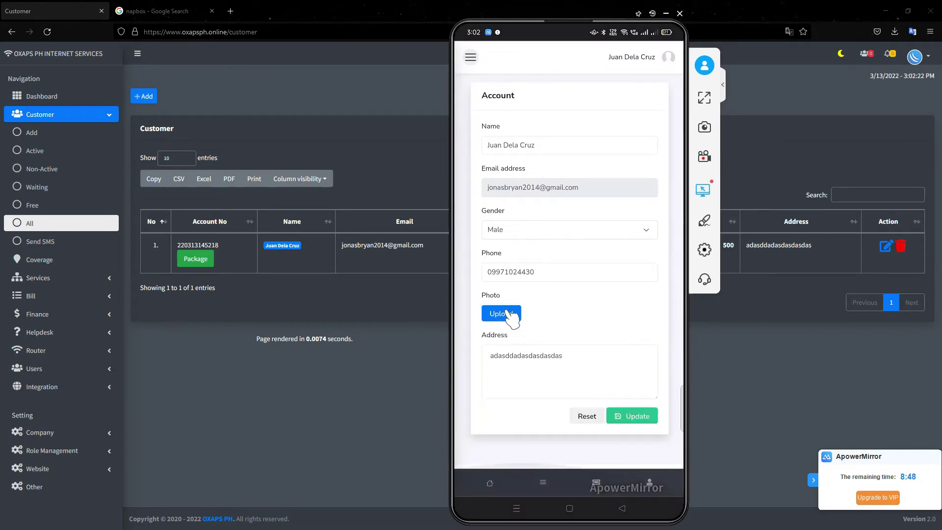
left_click(510, 315)
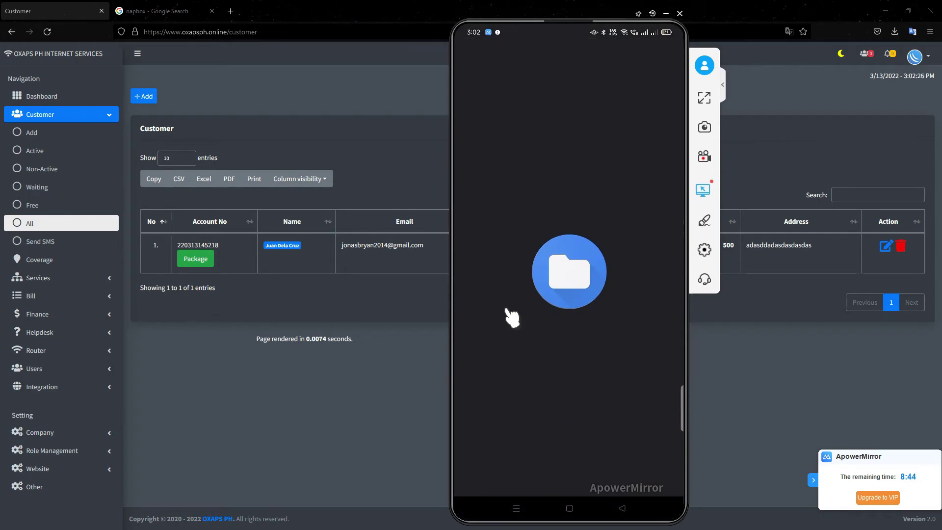
scroll(512, 316, "down", 10)
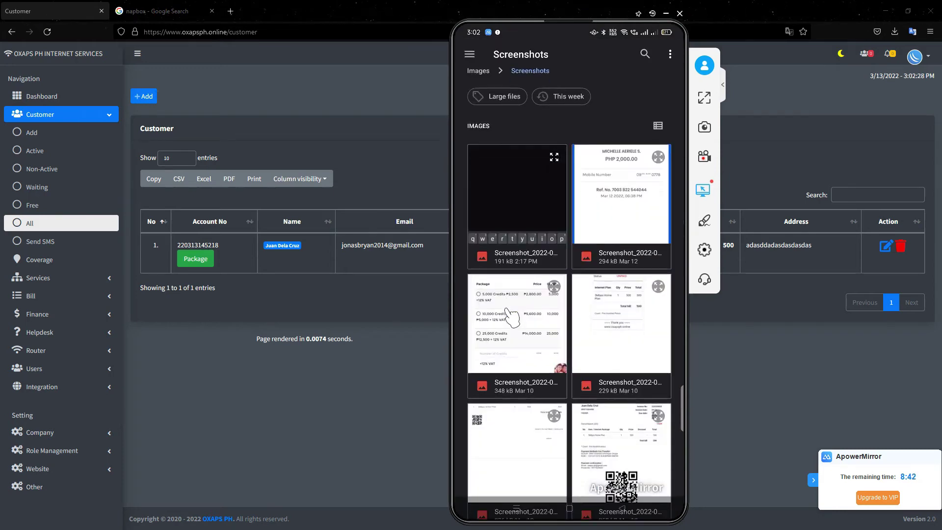
scroll(511, 316, "down", 5)
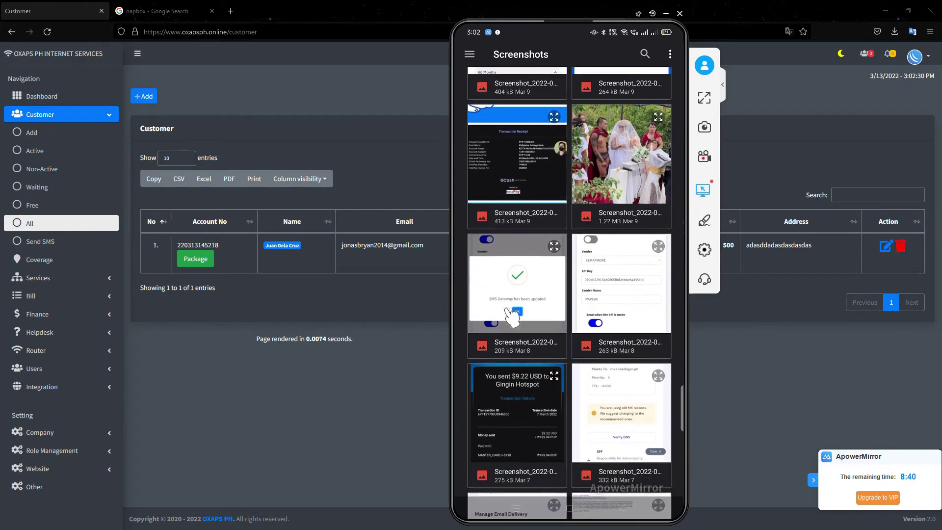
scroll(512, 316, "up", 5)
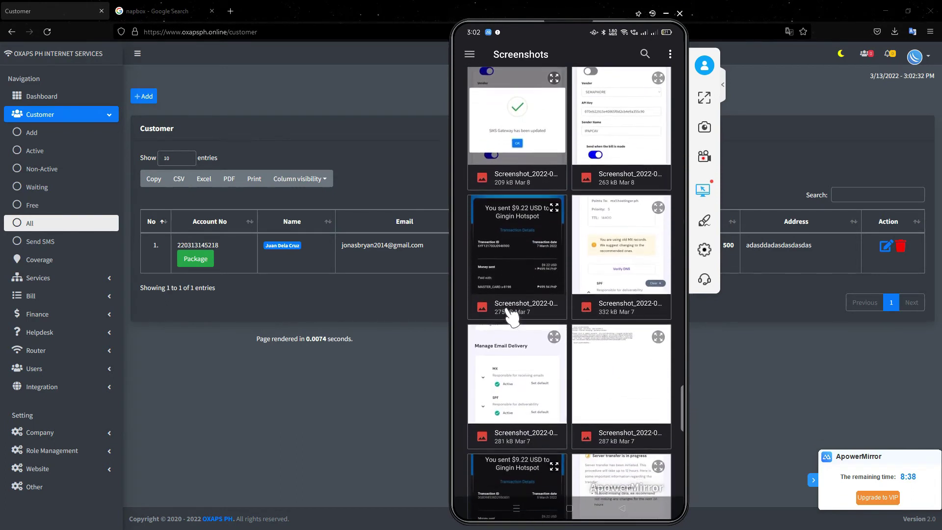
left_click(511, 316)
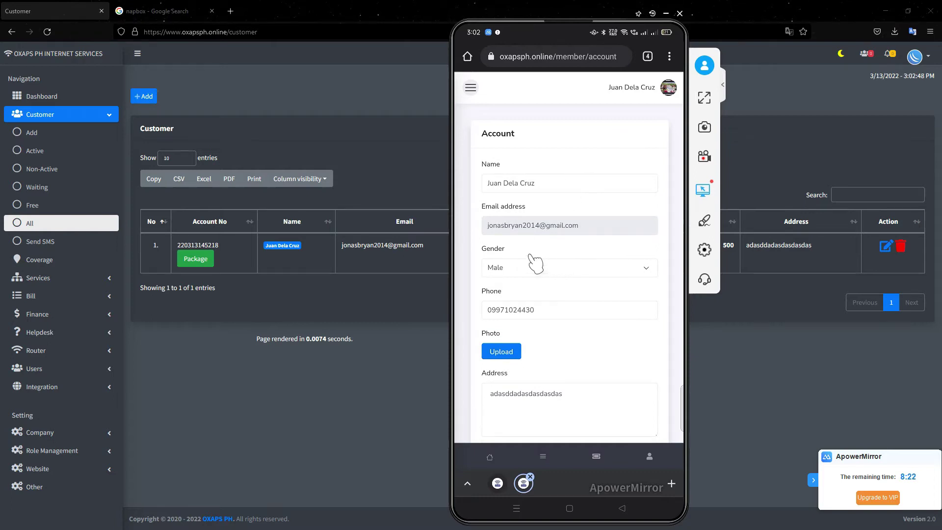
- Open the customer's profile and preview the Change Email and Change ID-Card forms without saving
left_click(669, 91)
left_click(651, 116)
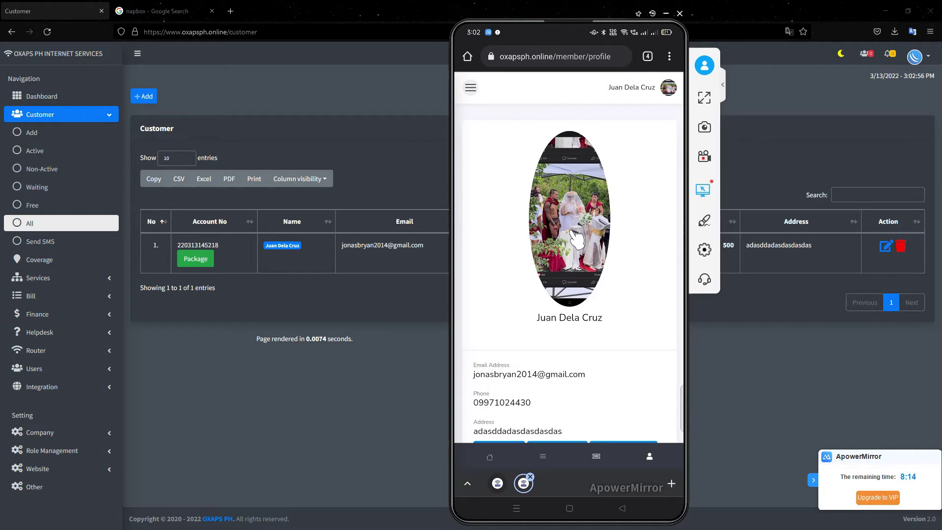
scroll(576, 252, "down", 1)
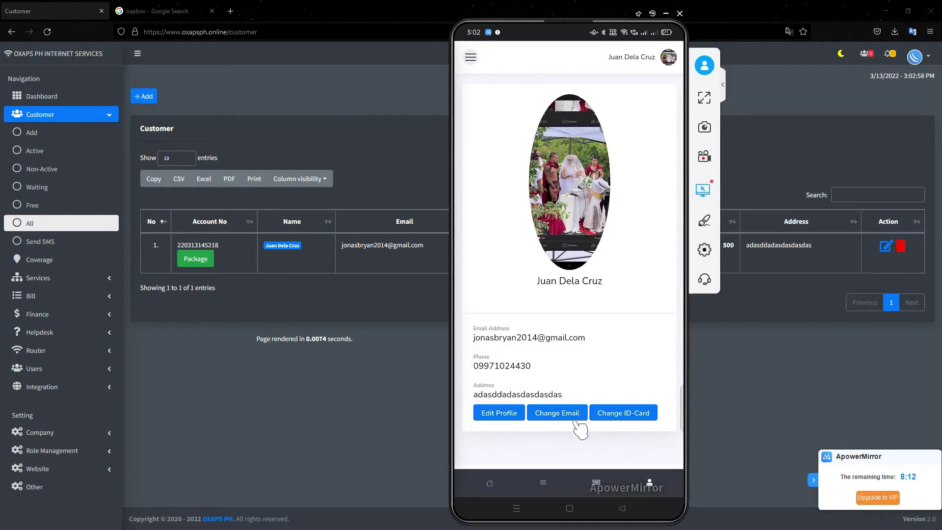
left_click(573, 417)
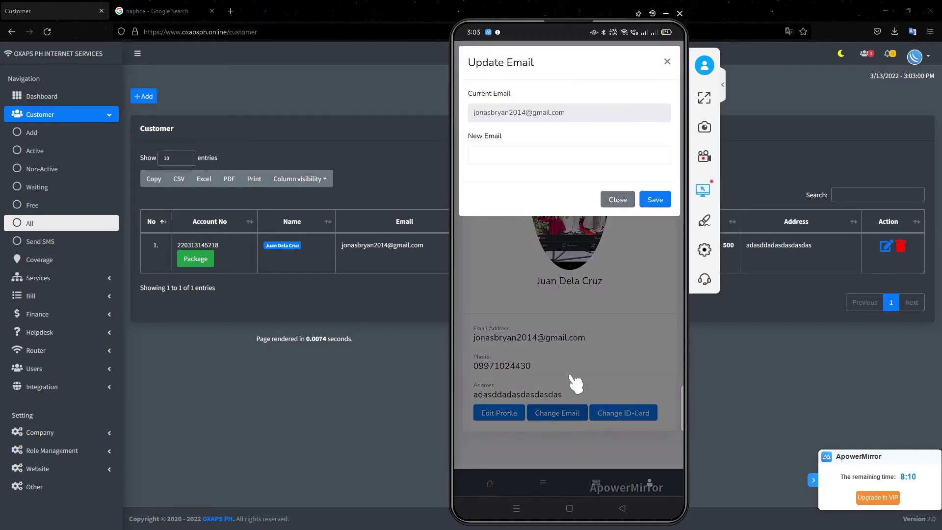
right_click(542, 177)
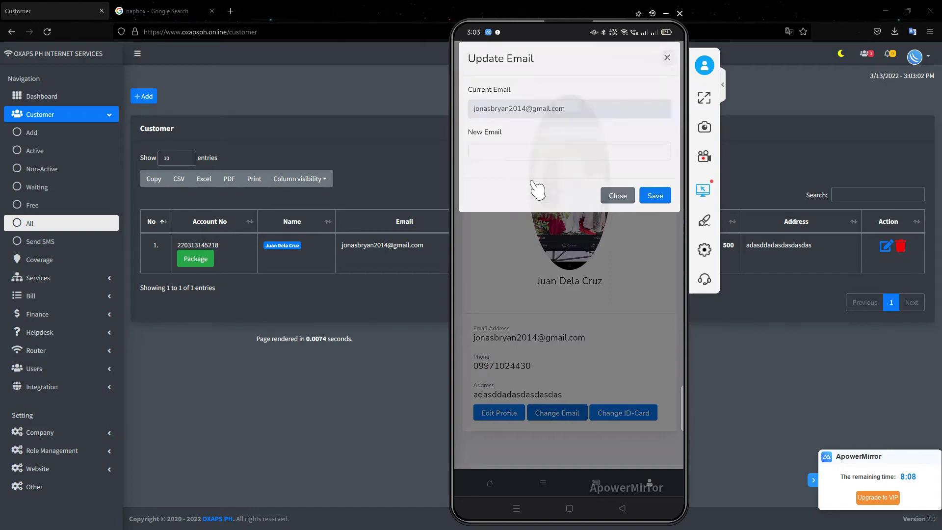
left_click(634, 413)
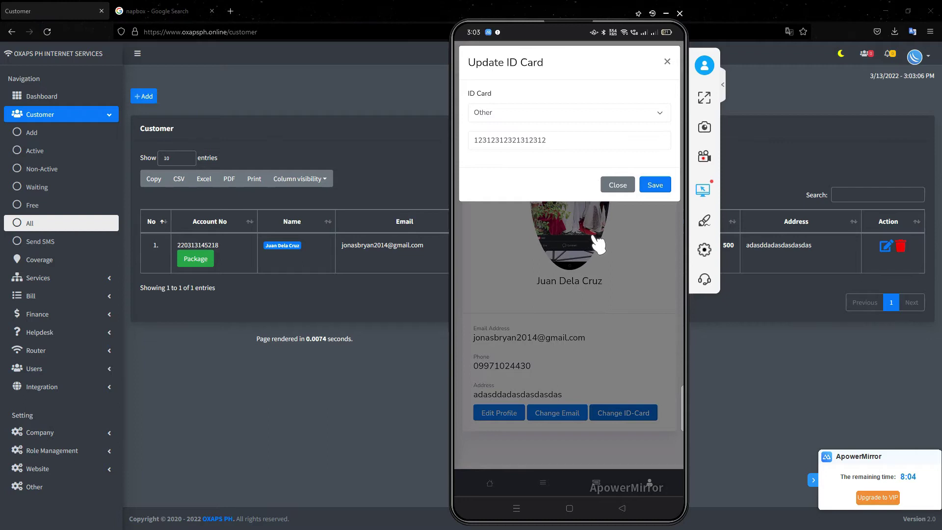
right_click(613, 250)
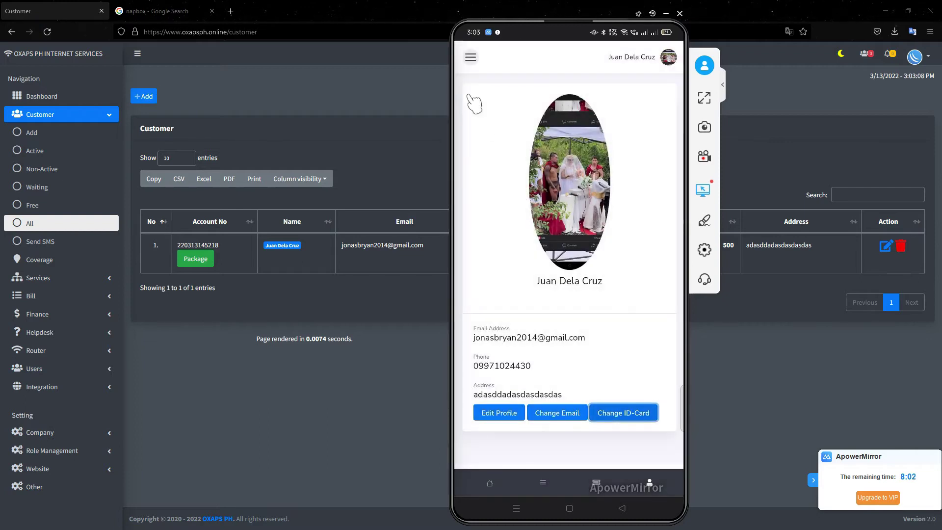
left_click(471, 57)
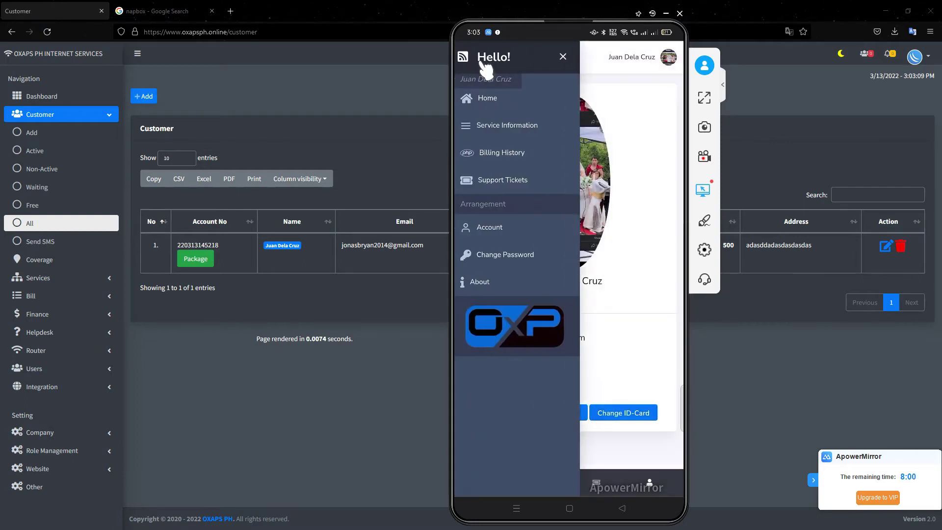
- Review the customer's Service Information page in the portal
left_click(519, 127)
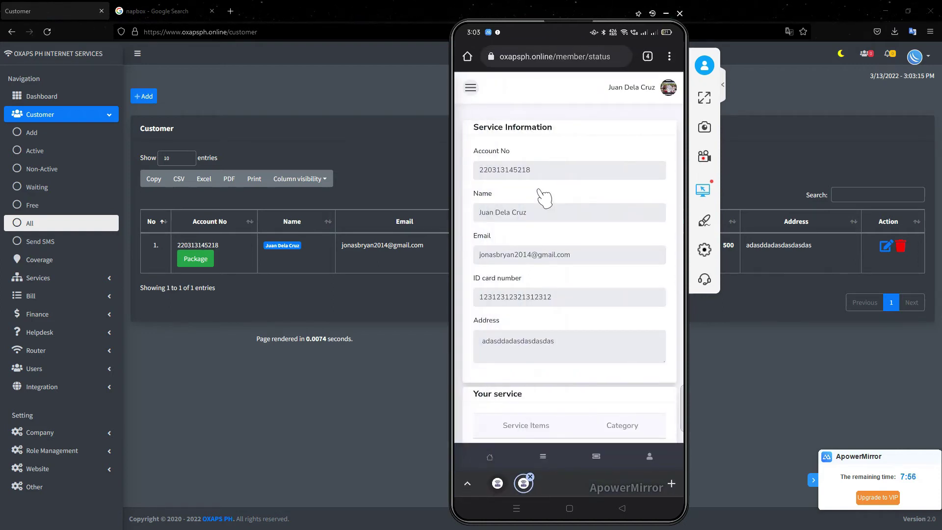
scroll(525, 178, "down", 1)
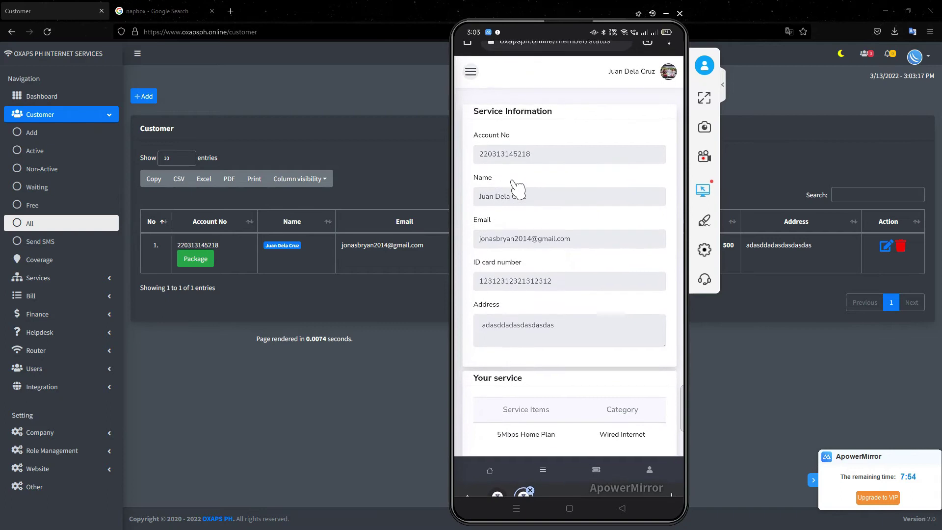
scroll(517, 191, "down", 1)
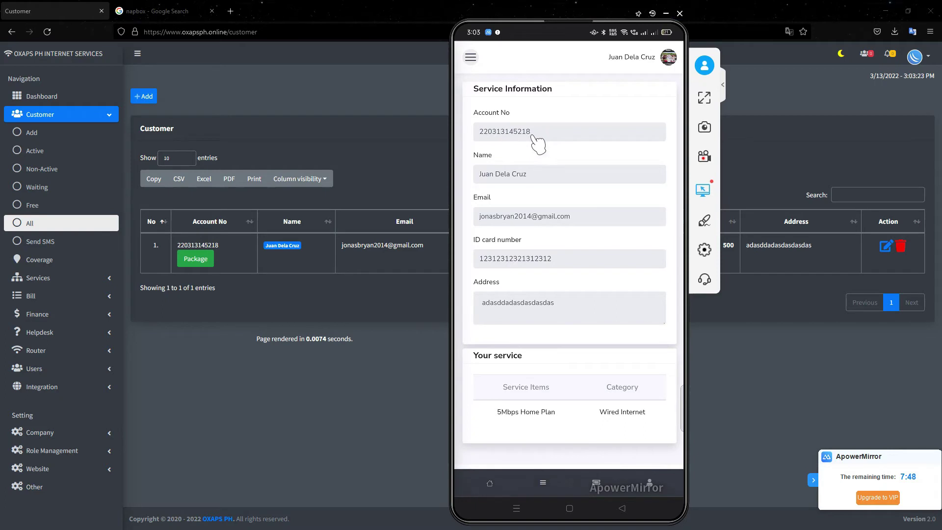
scroll(532, 142, "up", 1)
- Check the Billing History, then go to the Support Tickets page
left_click(471, 89)
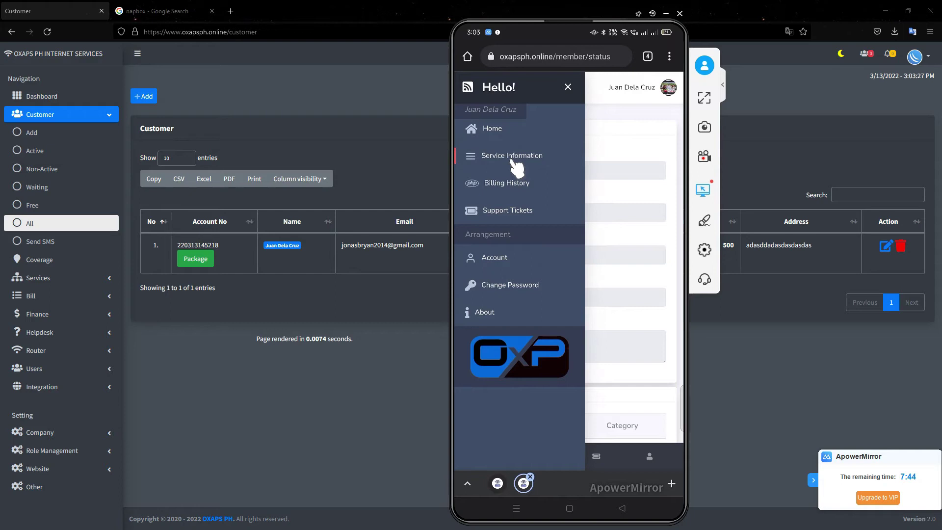
left_click(507, 189)
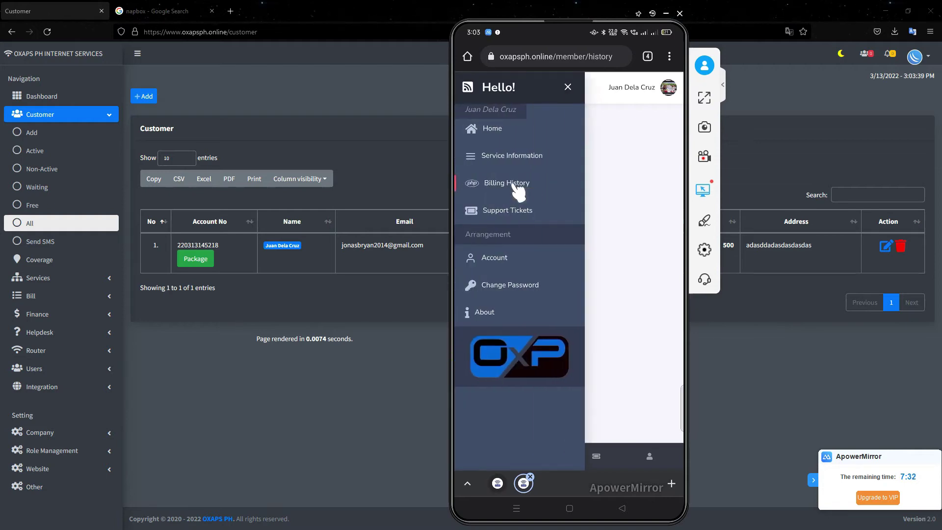
left_click(520, 215)
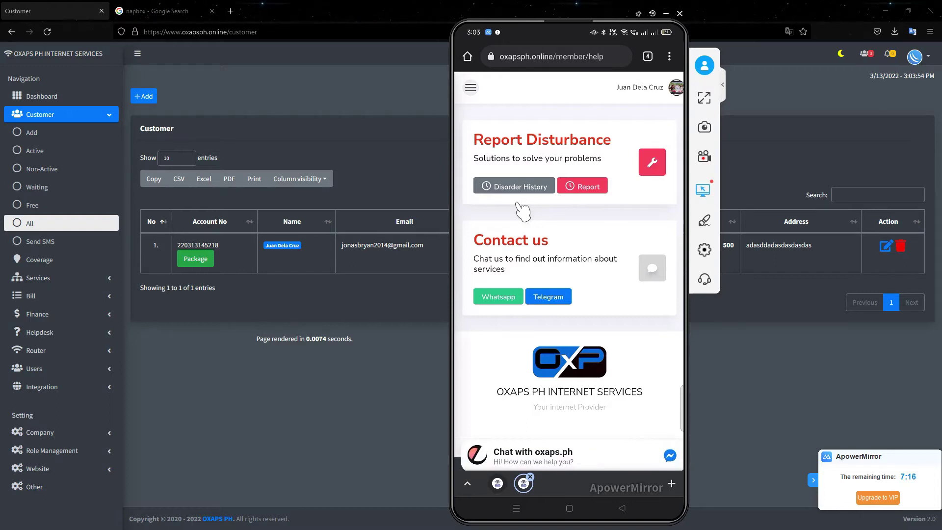
- Start a disturbance report with topic Internet and report type Slow Internet, continuing to the details form
left_click(589, 189)
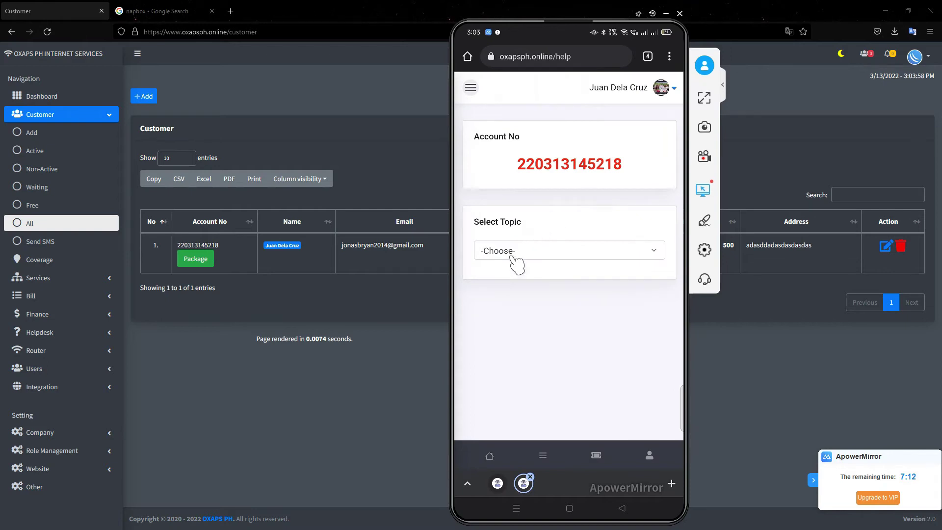
left_click(515, 259)
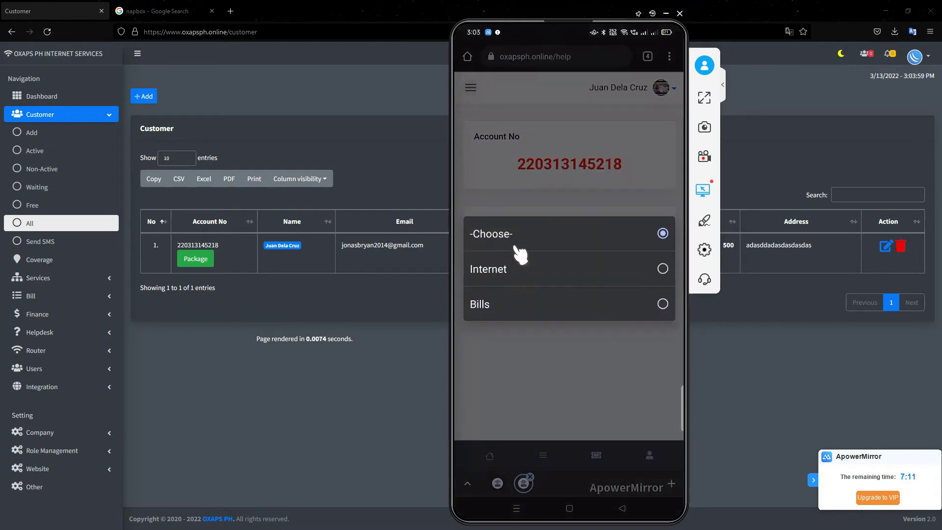
left_click(553, 281)
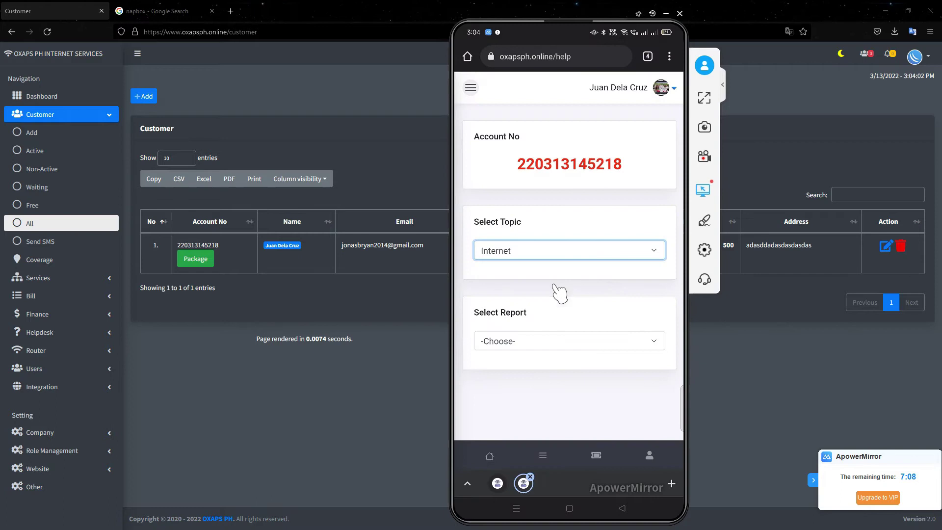
left_click(562, 314)
left_click(569, 289)
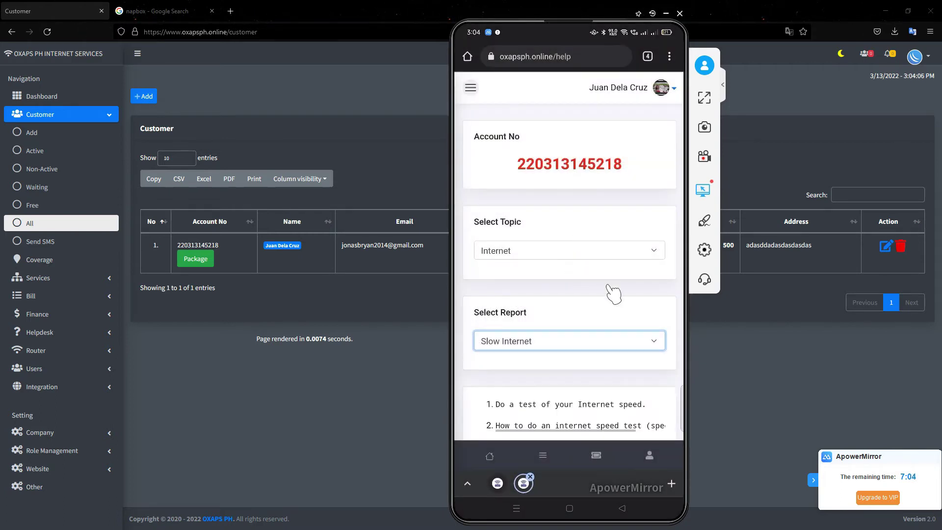
scroll(607, 293, "down", 5)
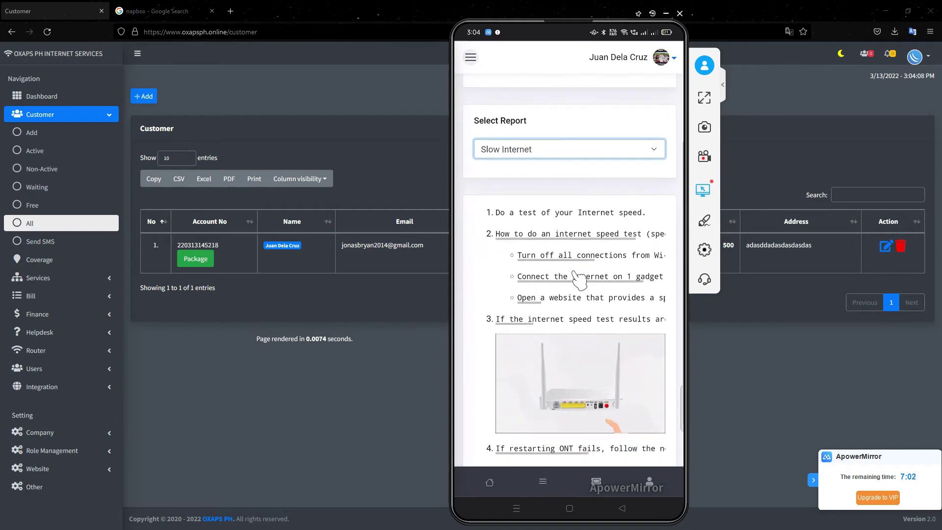
scroll(546, 215, "down", 3)
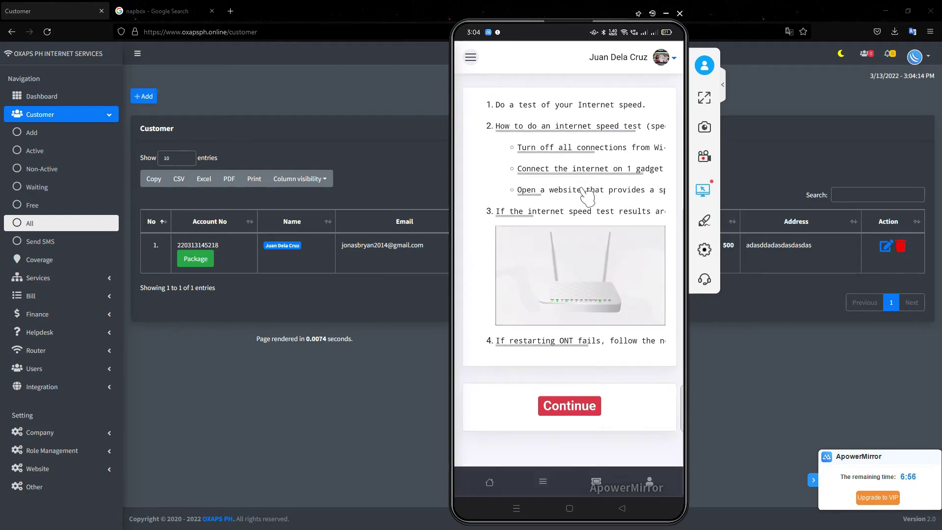
left_click(582, 409)
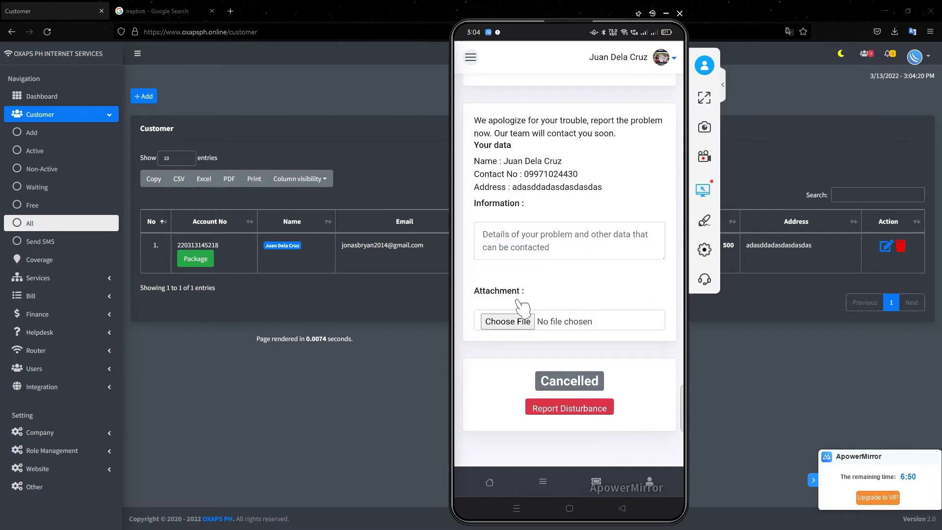
- Enter 'bagal net' as the problem information, attach a screenshot, and submit the report
left_click(543, 247)
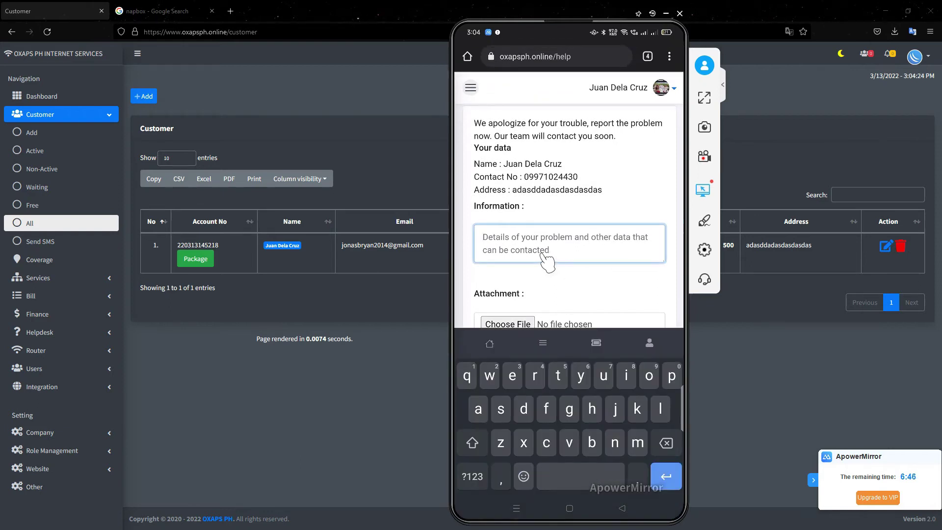
type("bagal net")
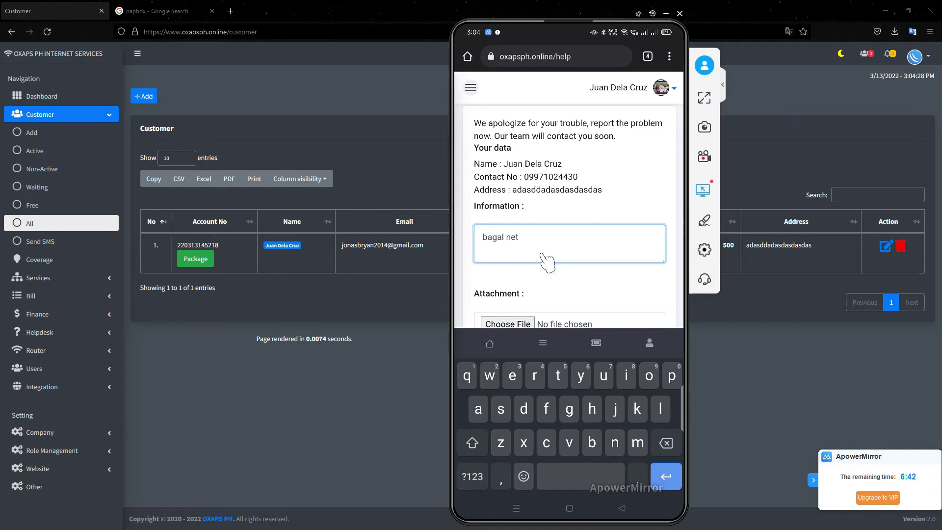
scroll(547, 260, "down", 2)
left_click(547, 253)
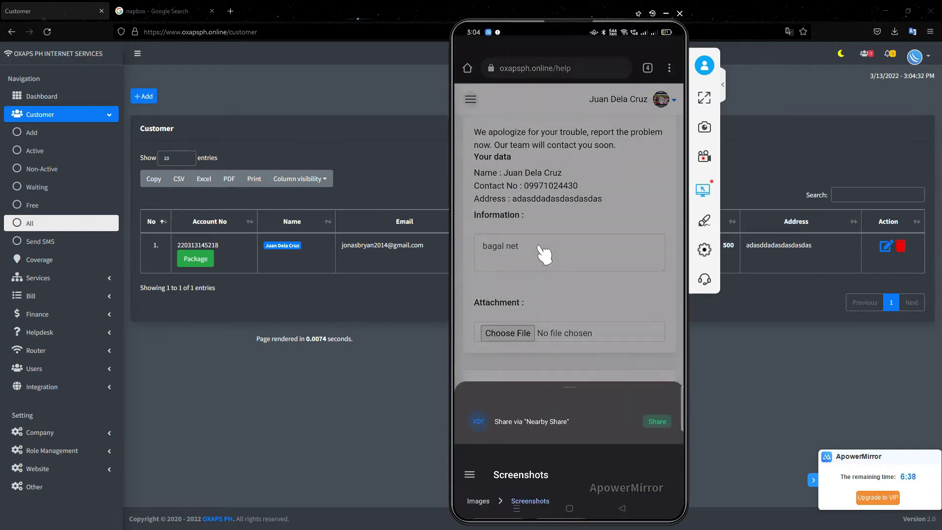
scroll(544, 253, "down", 10)
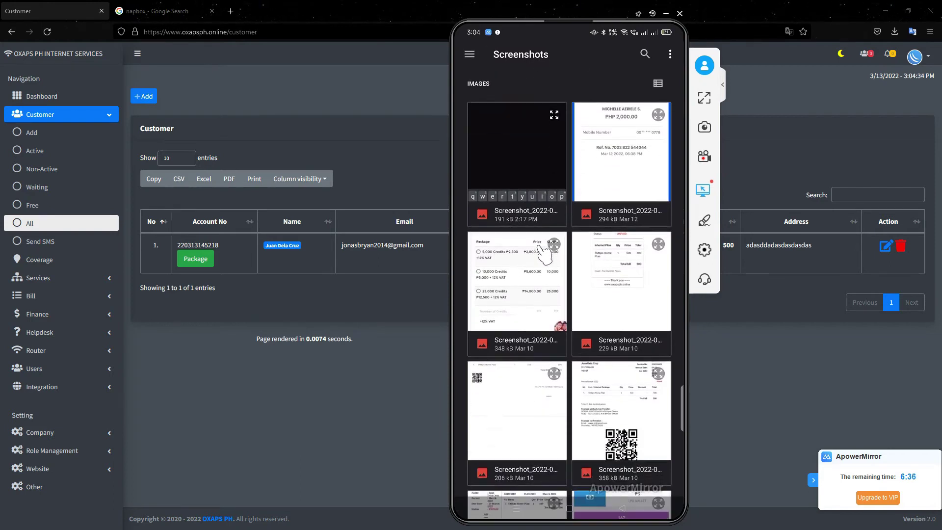
scroll(544, 252, "down", 10)
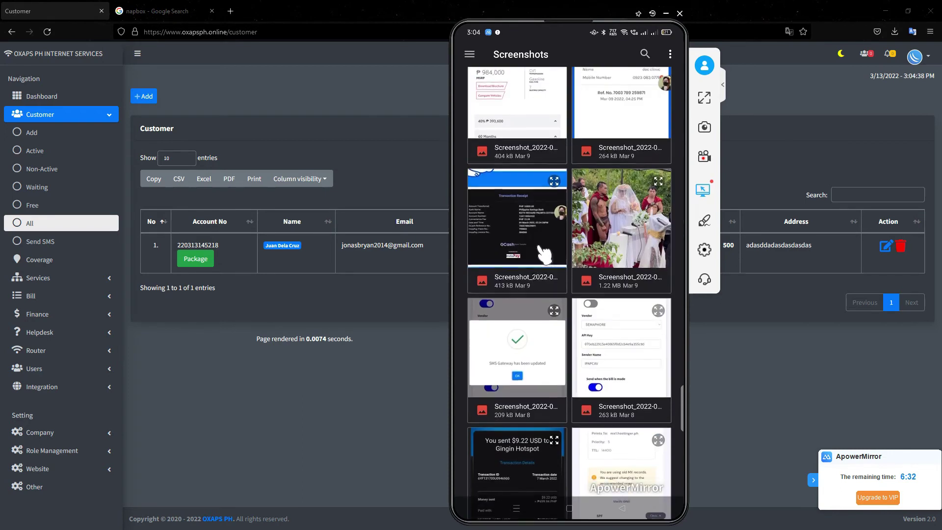
left_click(537, 228)
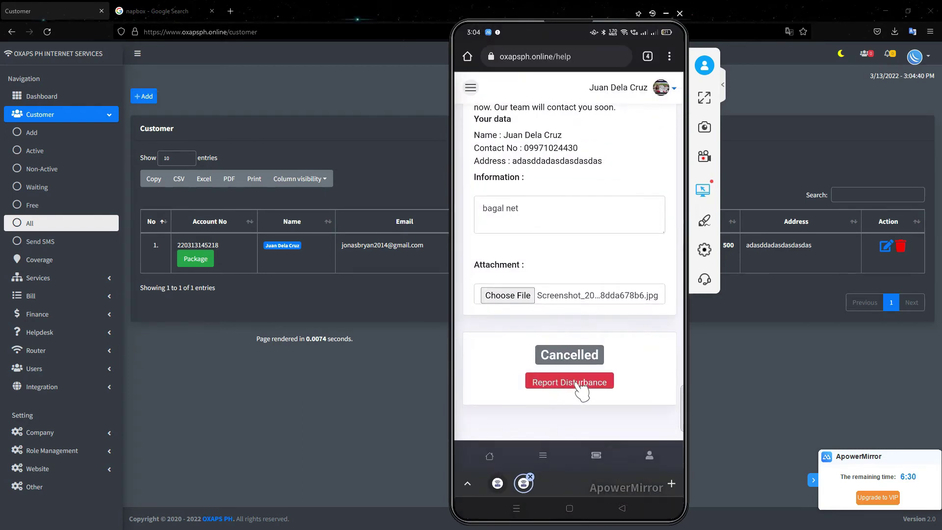
left_click(582, 387)
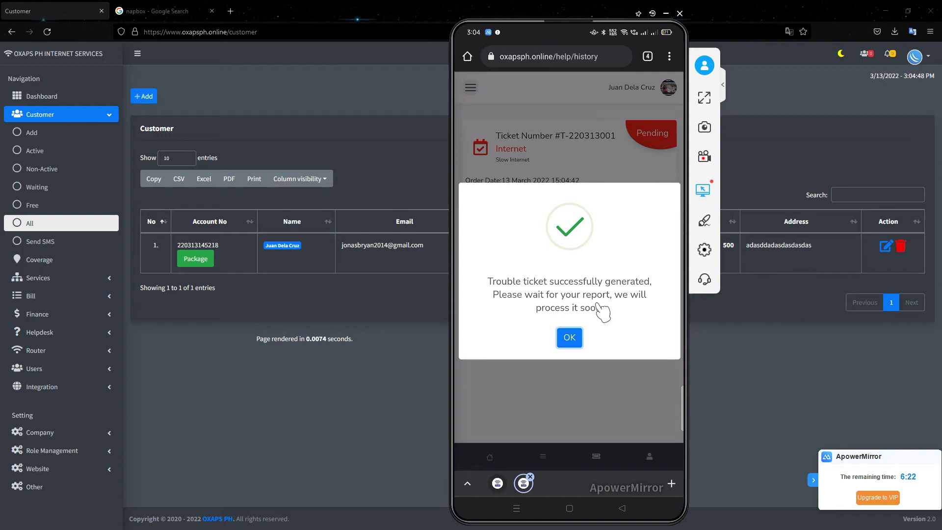
- Review the new ticket's timeline on the phone, then show the admin dashboard with 1 pending ticket
left_click(569, 337)
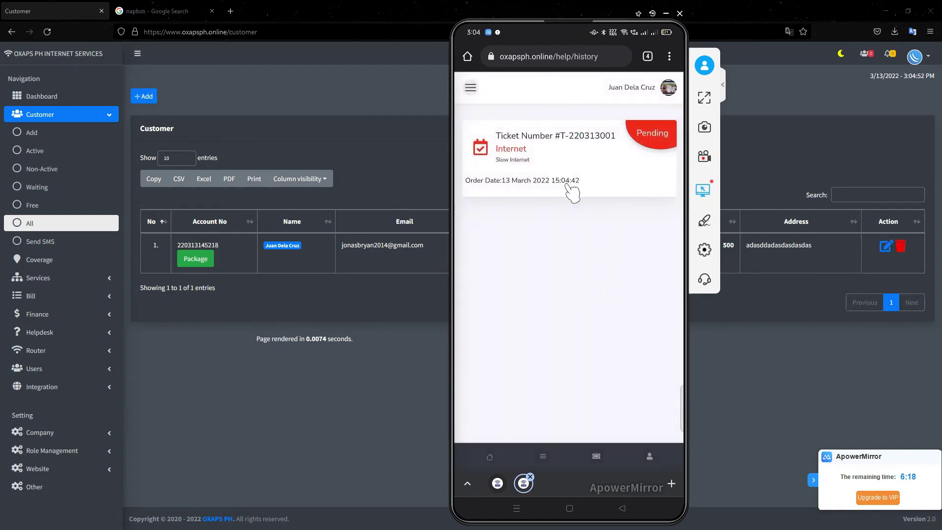
left_click(553, 167)
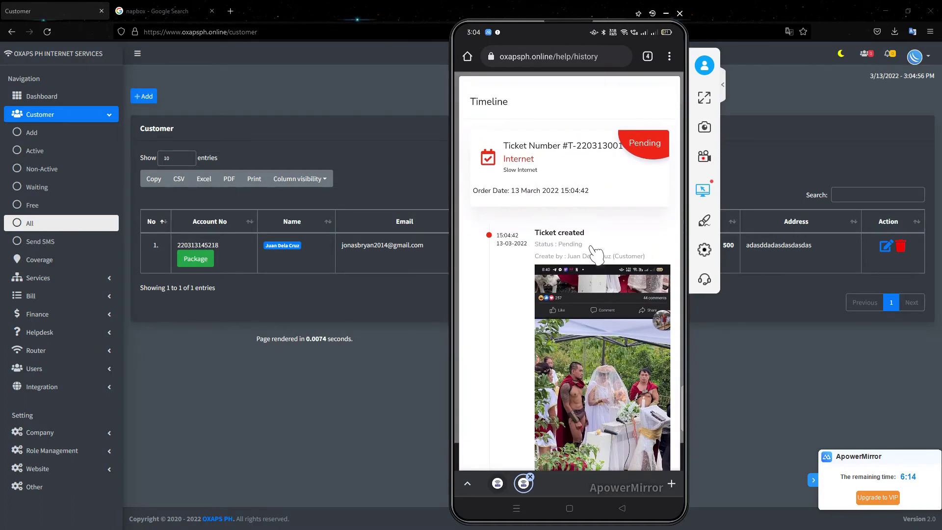
scroll(596, 254, "down", 1)
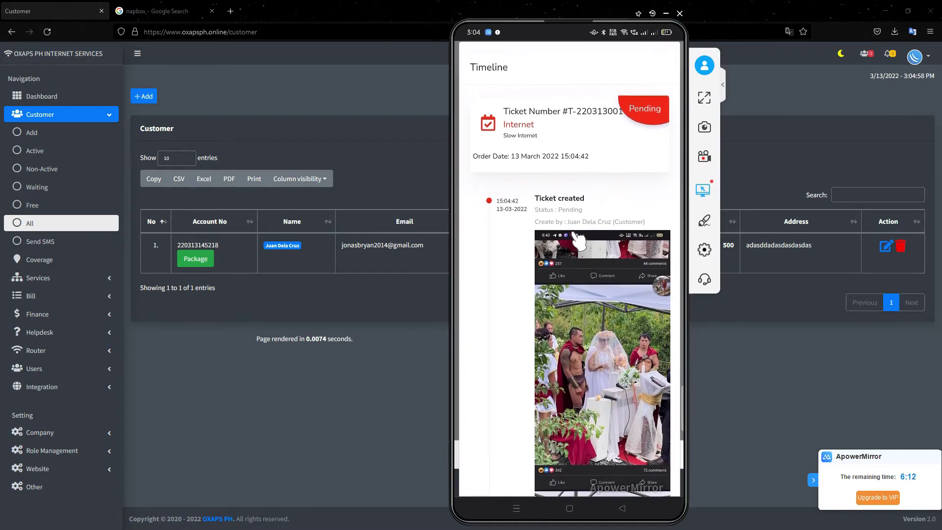
scroll(576, 235, "down", 1)
scroll(609, 199, "down", 1)
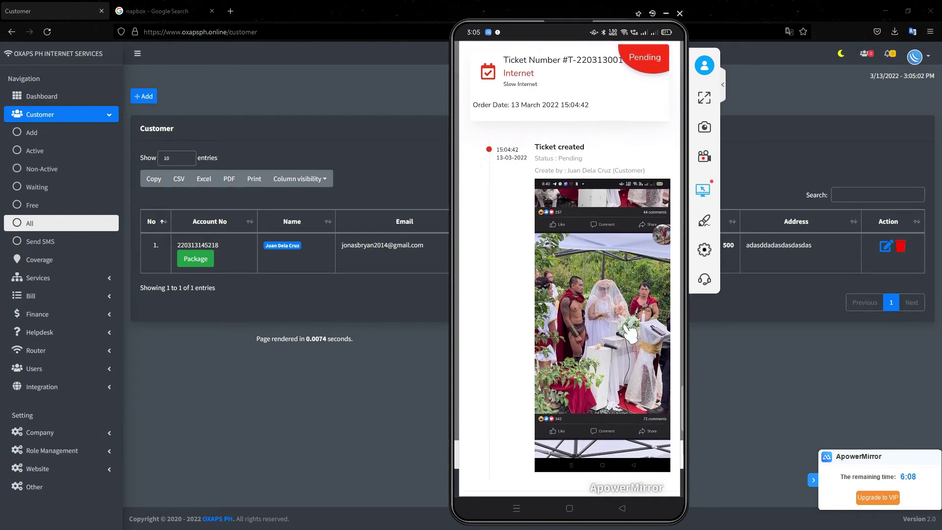
scroll(630, 333, "down", 1)
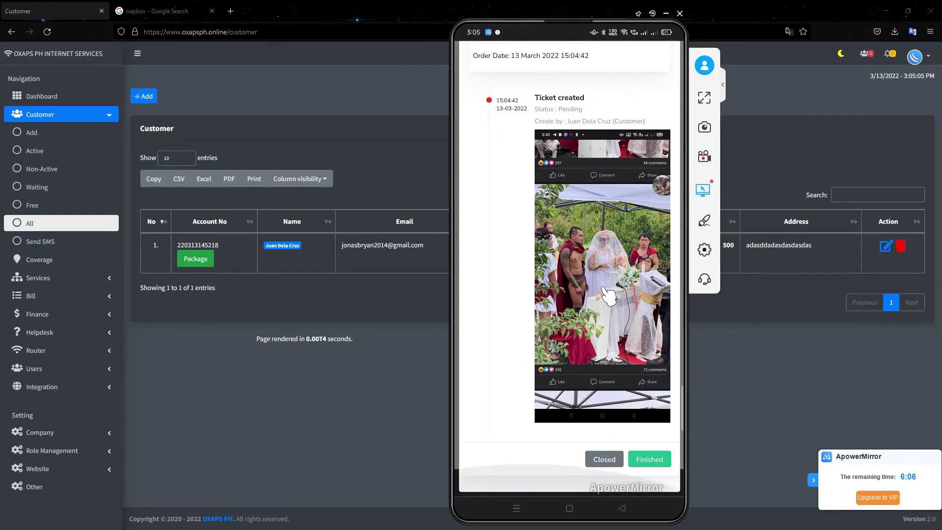
left_click(309, 4)
left_click(46, 96)
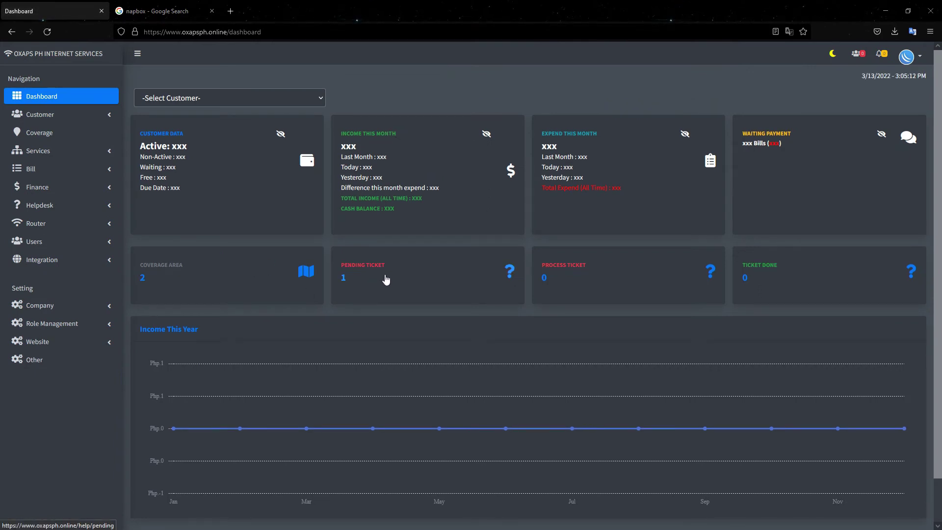
- Open the pending slow-internet ticket's details in the admin panel, then bring up the phone view
left_click(381, 279)
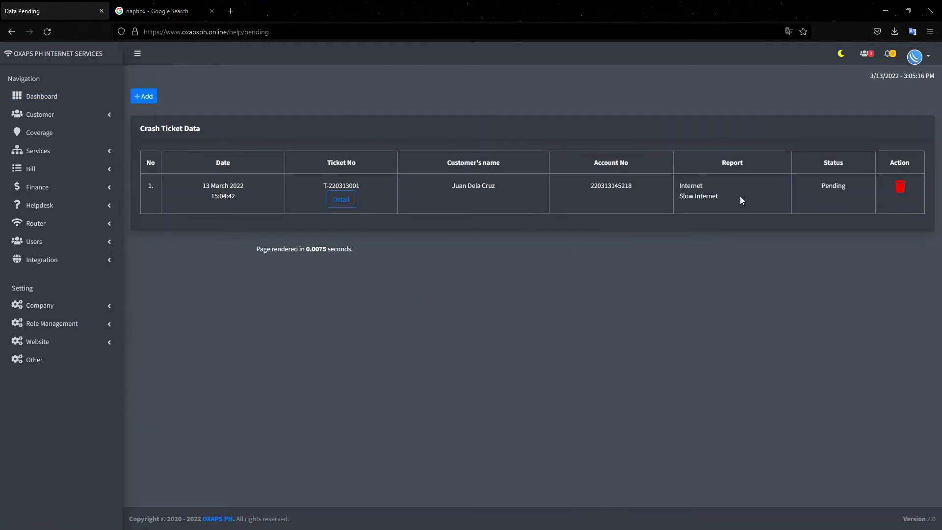
left_click(342, 200)
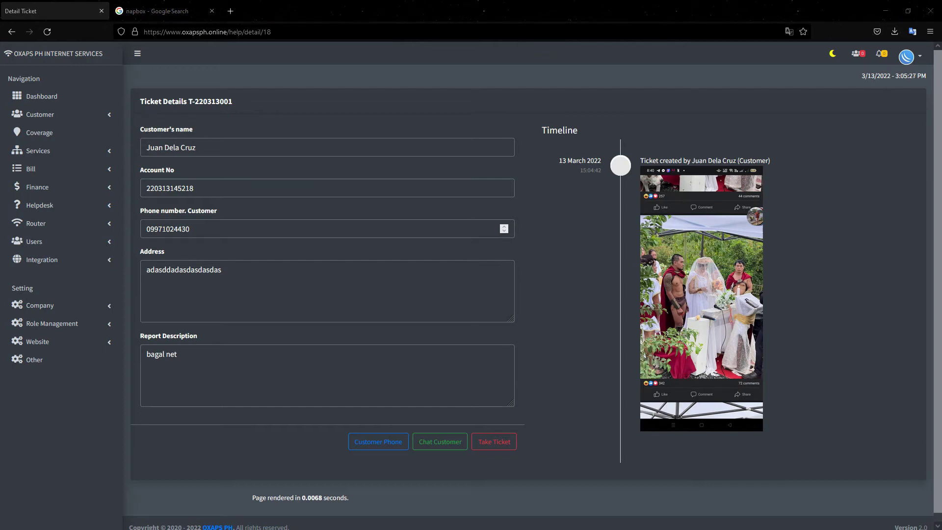
key("alt+Tab")
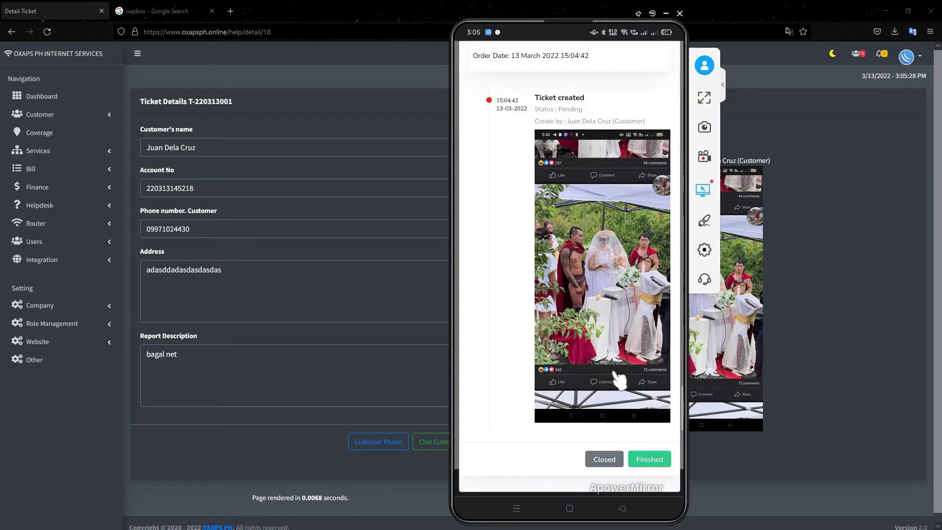
- Cancel marking ticket T-220313001 as finished on the phone and return to the admin ticket page
left_click(668, 460)
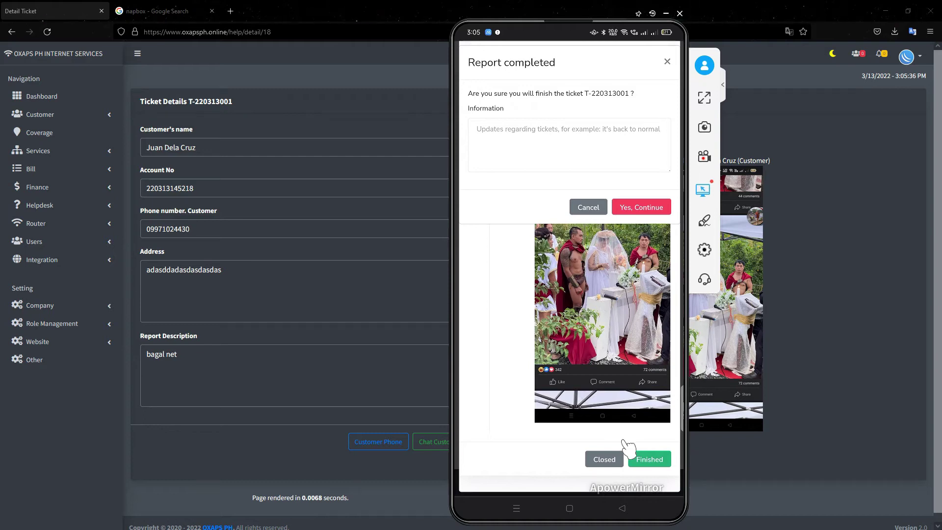
left_click(646, 469)
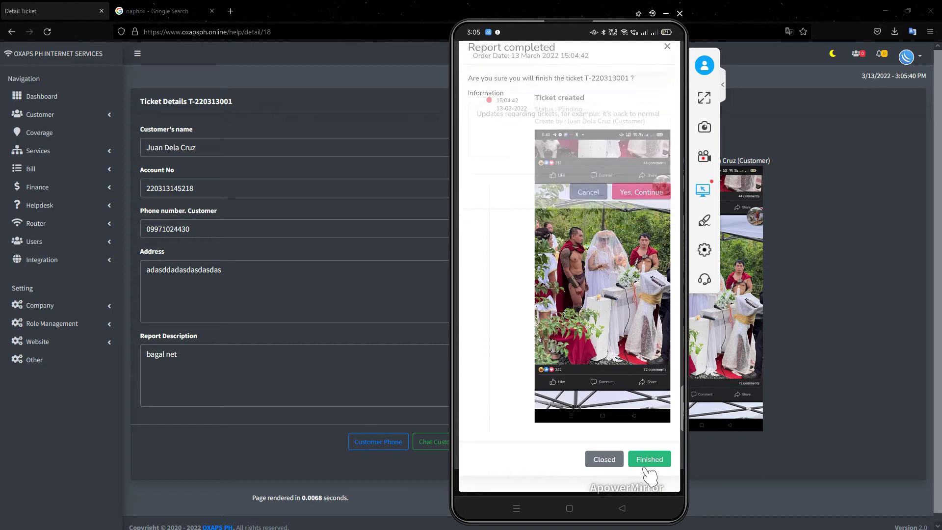
left_click(321, 4)
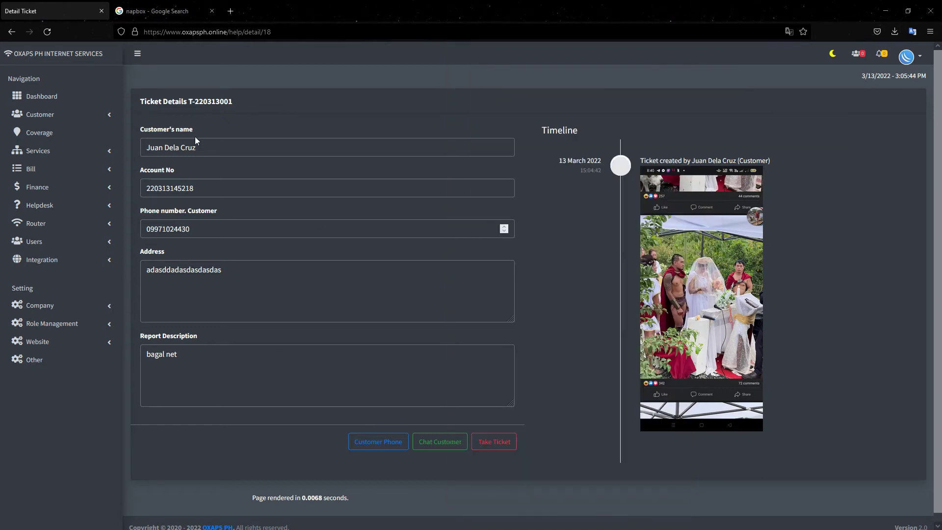
- Take the ticket with the note 'on the way na yung tech' and status Process, and save
left_click(492, 444)
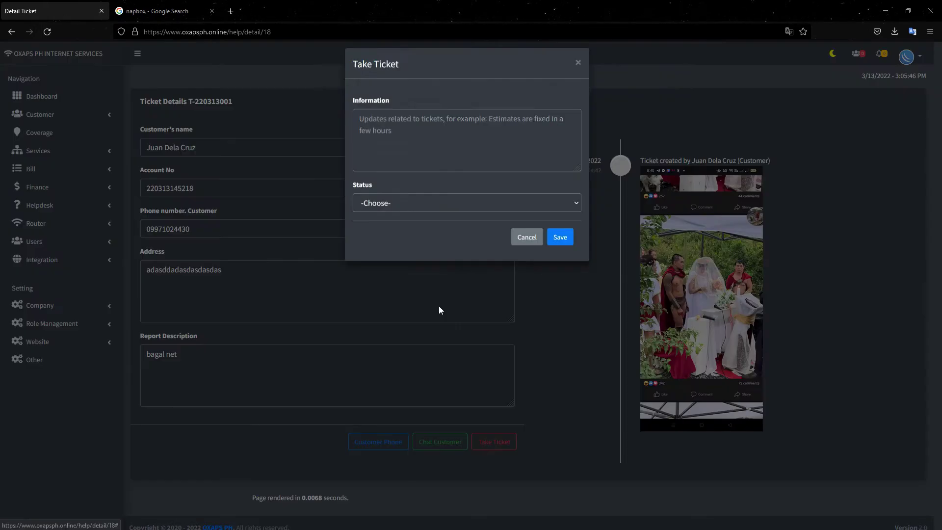
left_click(400, 141)
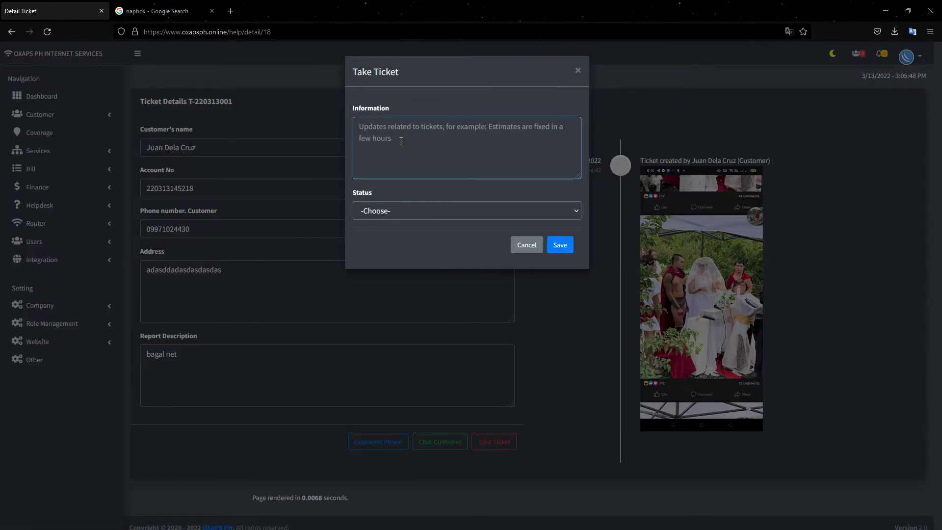
type("on the way na yung tech")
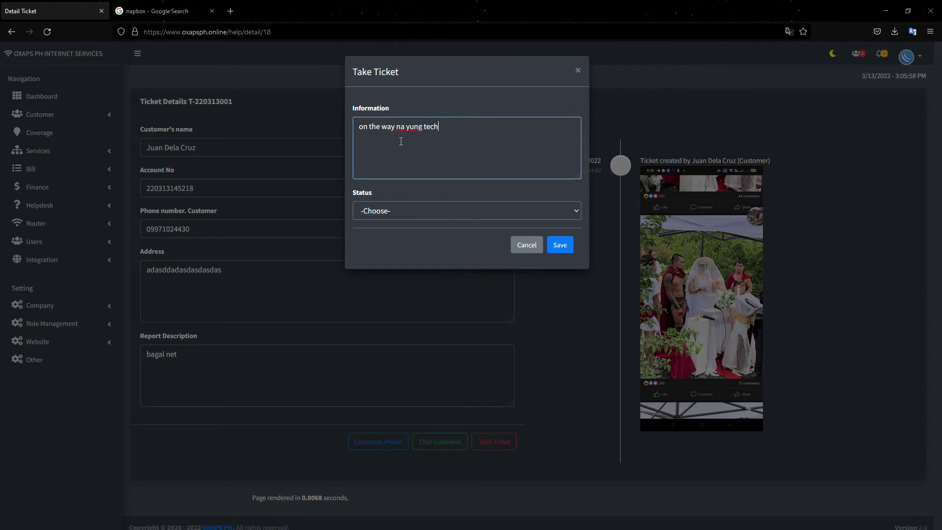
left_click(391, 211)
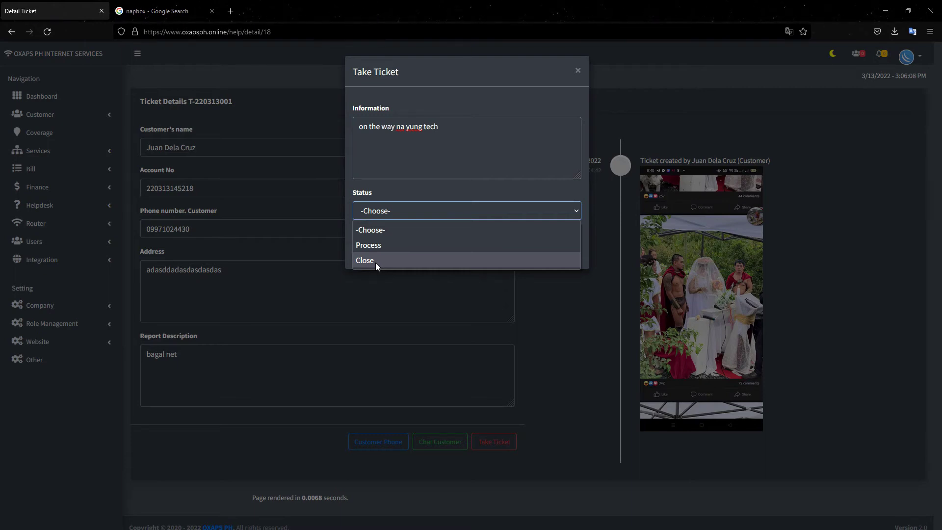
left_click(380, 251)
left_click(559, 244)
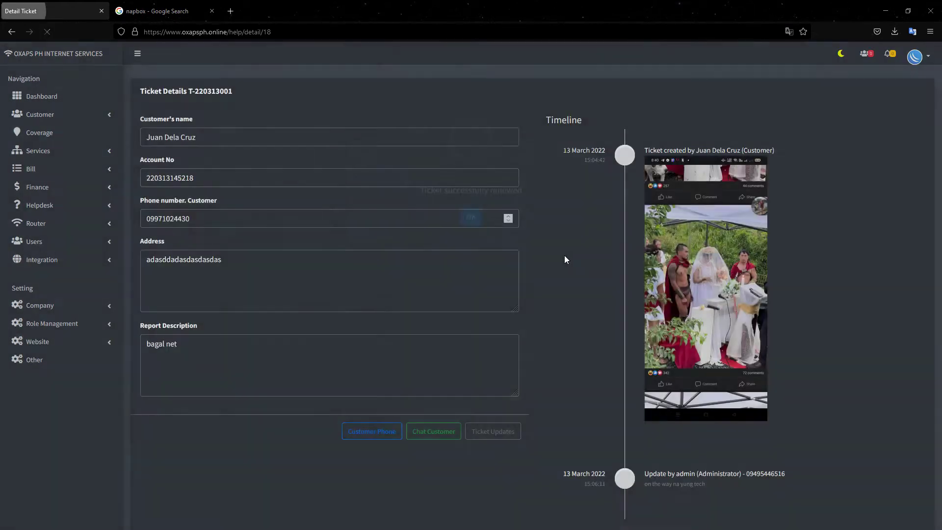
- Dismiss the success alert, select the new 'on the way na yung tech' timeline entry, and switch to the phone
left_click(476, 338)
scroll(603, 299, "down", 2)
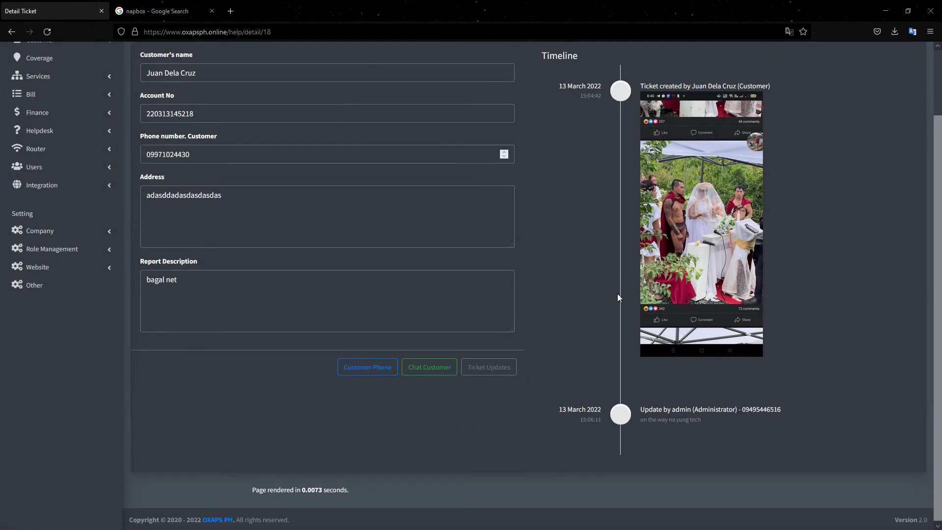
left_click_drag(712, 424, 667, 408)
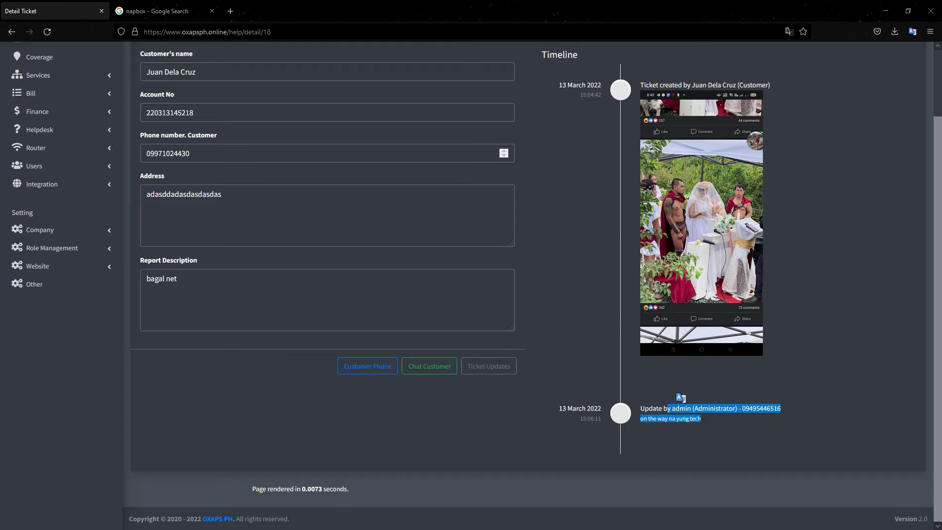
key("alt+Tab")
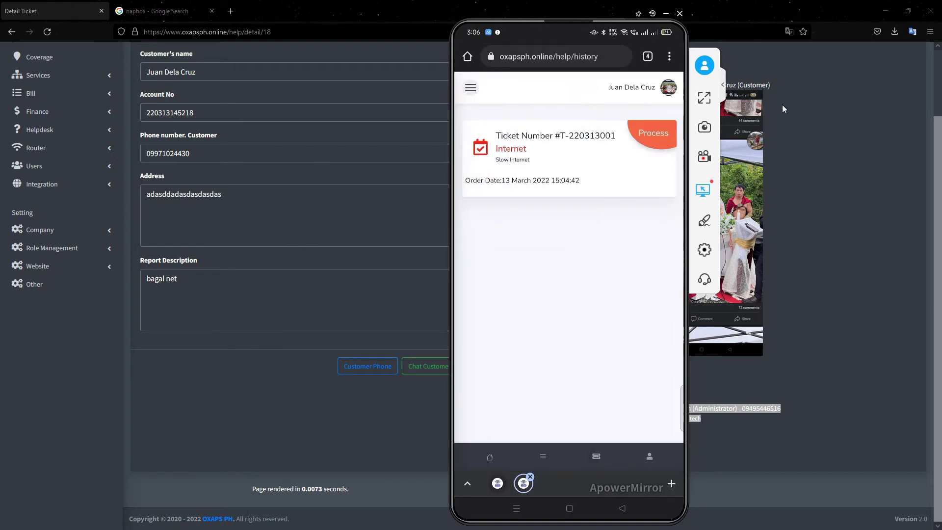
- Return to the admin browser's Dashboard
left_click(333, 221)
scroll(54, 74, "up", 2)
left_click(42, 96)
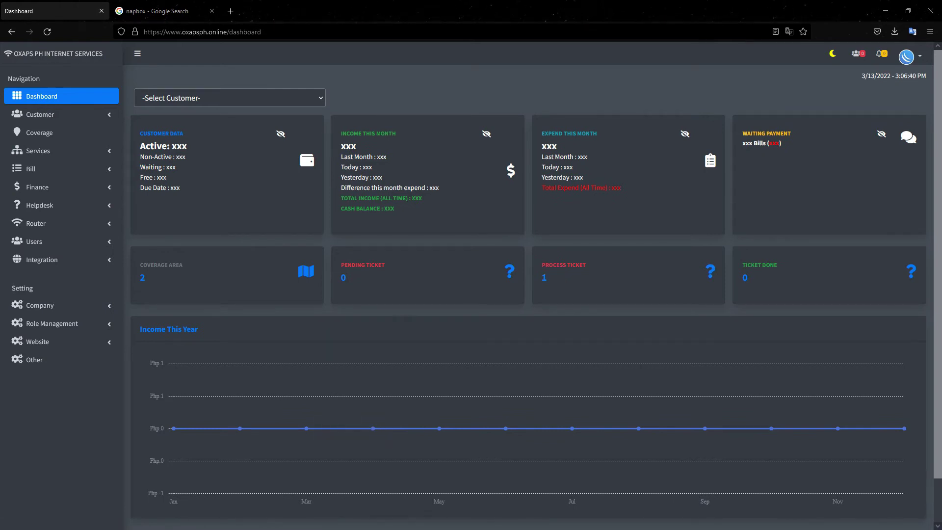
- View the ticket's Process update on the phone, then open the admin Process Ticket list
key("alt+Tab")
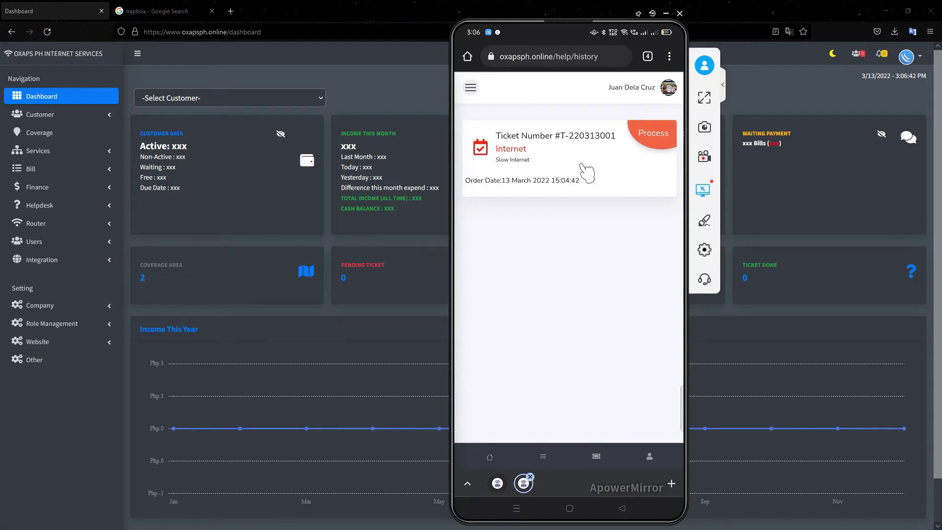
left_click(584, 170)
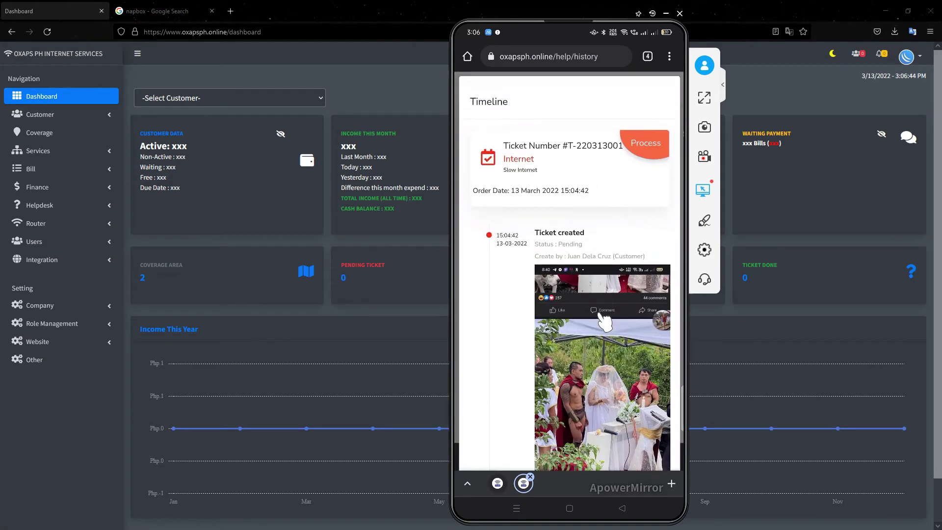
scroll(605, 321, "down", 3)
scroll(604, 322, "down", 2)
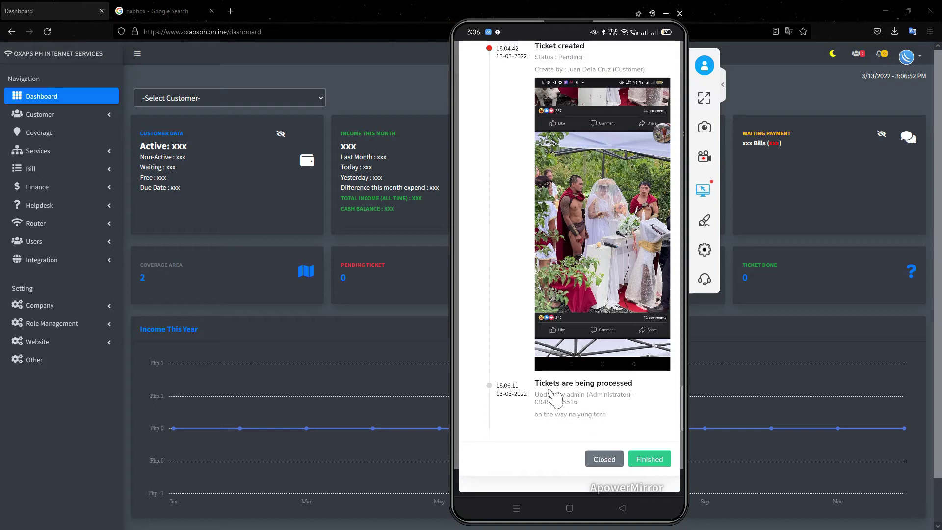
left_click(374, 318)
left_click(571, 275)
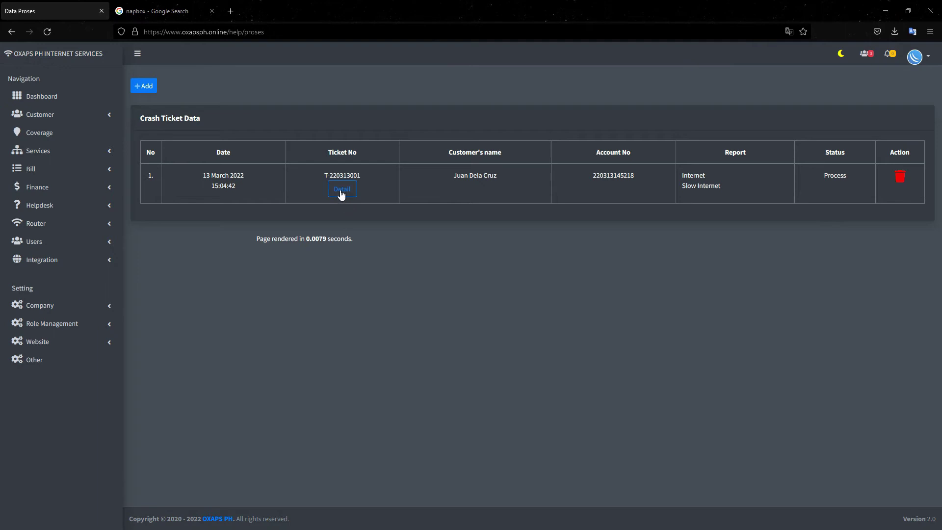
- Close ticket T-220313001 with the update note 'ok na cable problems' and confirm the success alert
left_click(341, 190)
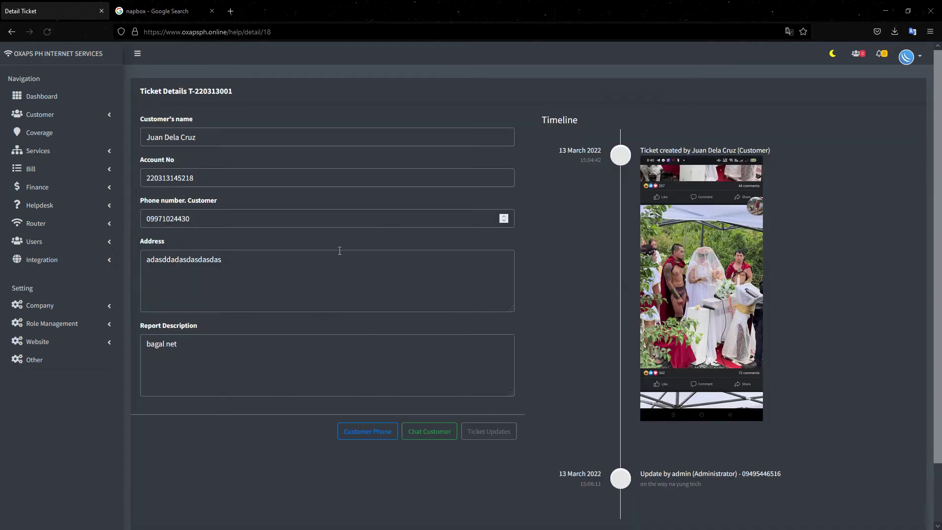
scroll(340, 251, "down", 2)
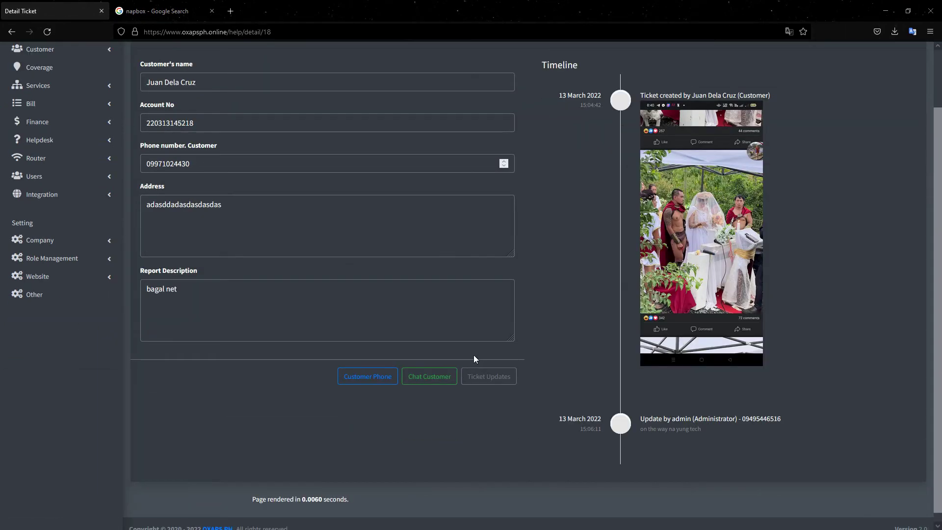
left_click(493, 380)
left_click(410, 138)
type("ok na")
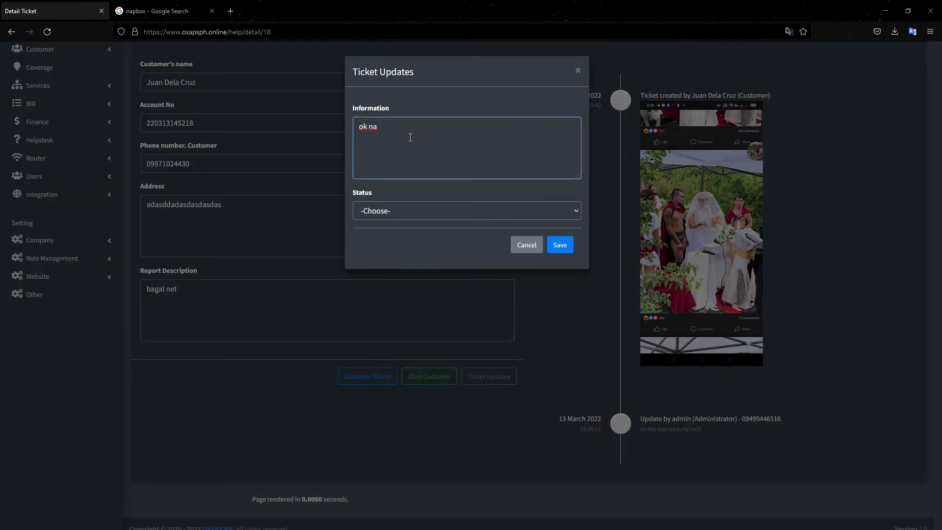
type(" ca")
type("ble probs")
key("BackSpace")
type("l")
left_click(368, 260)
left_click(559, 244)
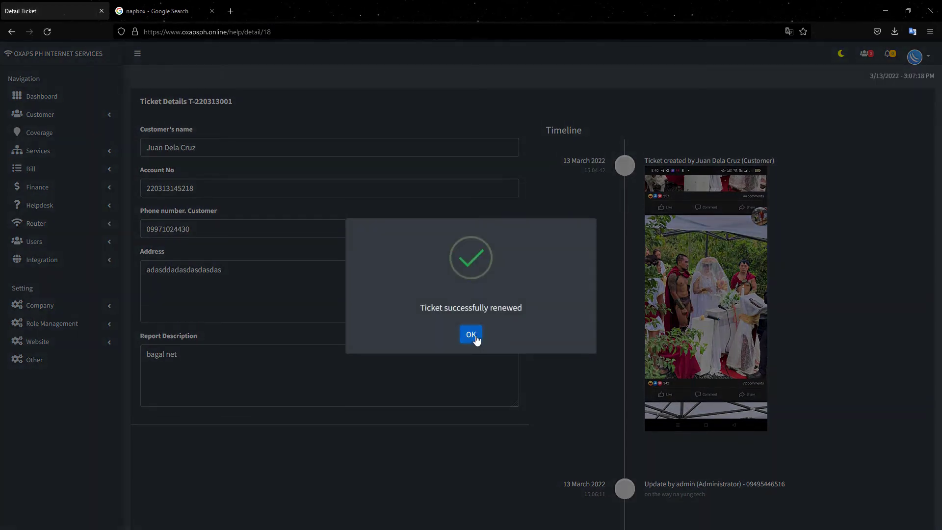
left_click(478, 336)
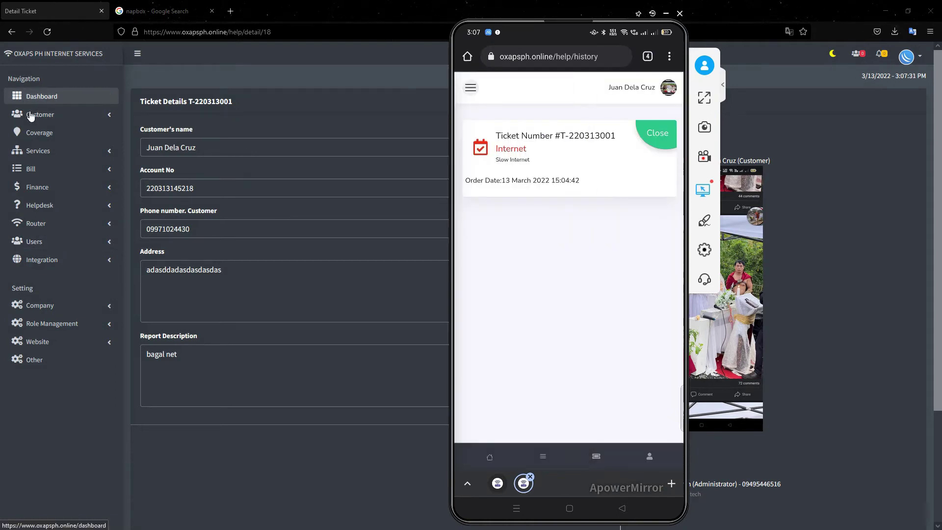
- Review the completed ticket's timeline in the phone portal, then close it
left_click(649, 171)
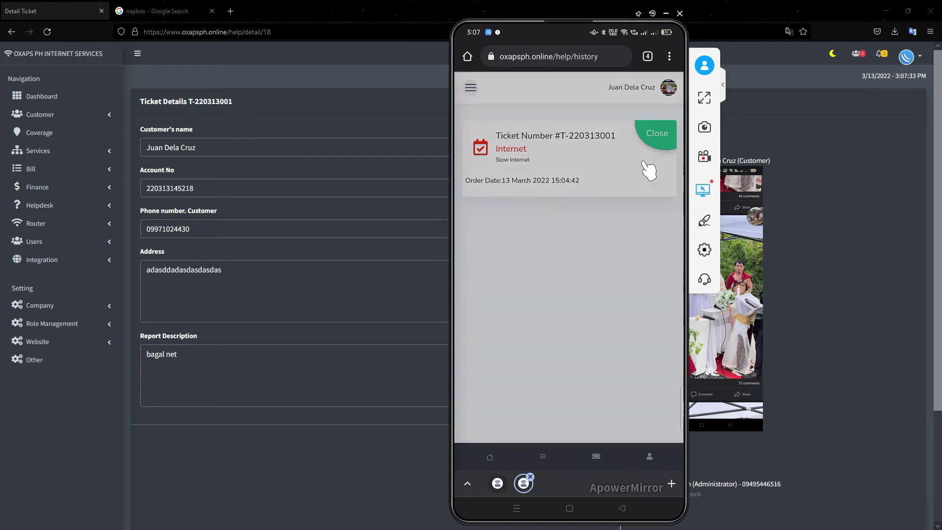
scroll(582, 284, "down", 3)
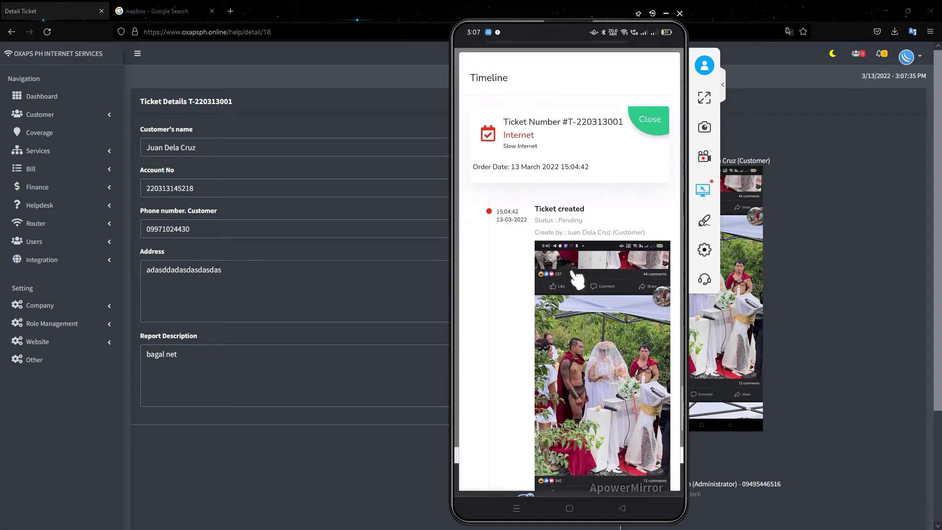
scroll(577, 281, "down", 2)
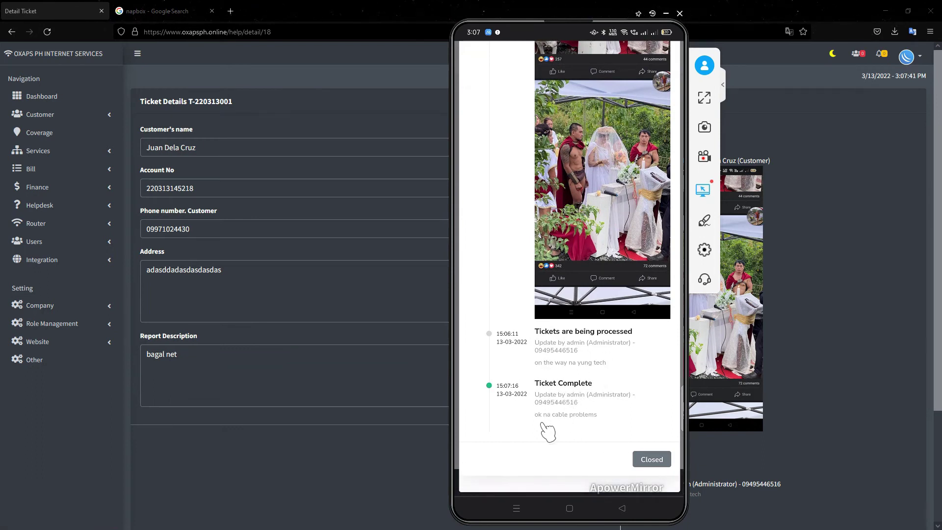
right_click(560, 405)
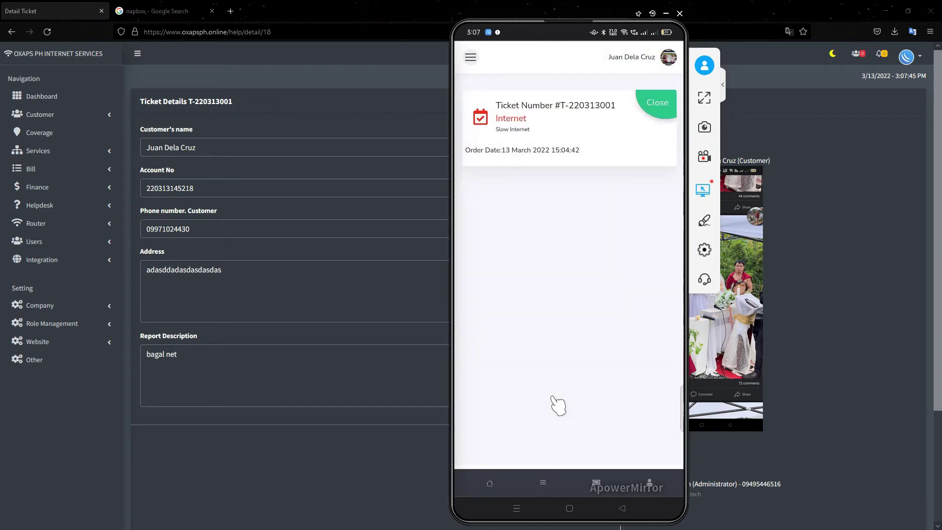
- Check the portal's Account, Change Password and Service Information pages, then expand Bill in the admin panel
right_click(558, 405)
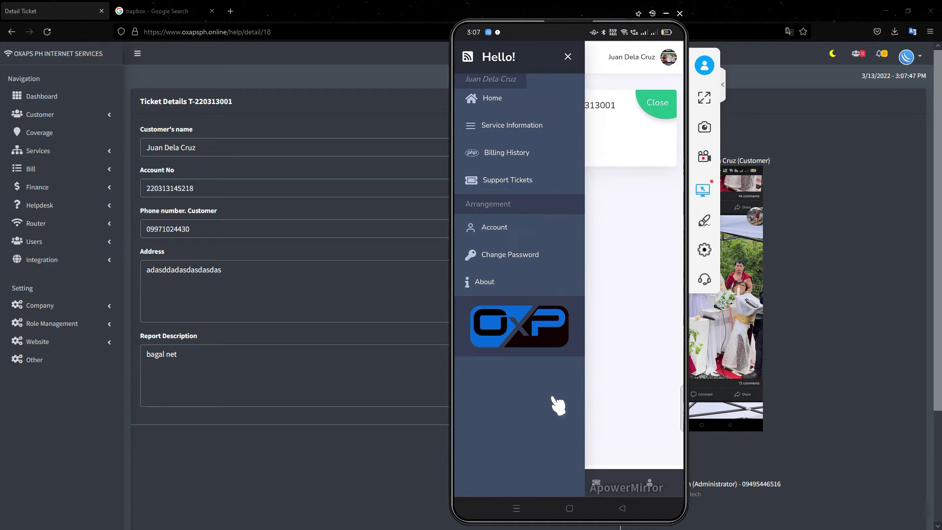
left_click(514, 240)
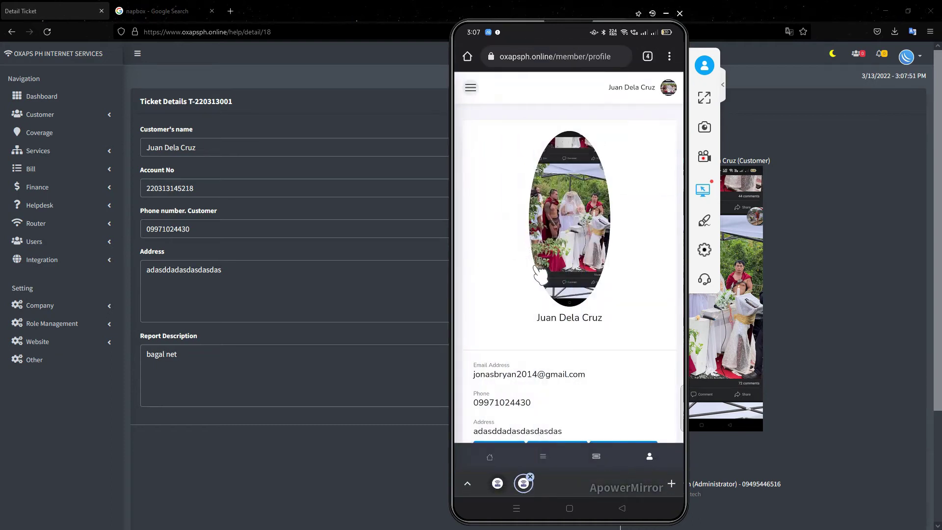
right_click(540, 273)
left_click(535, 276)
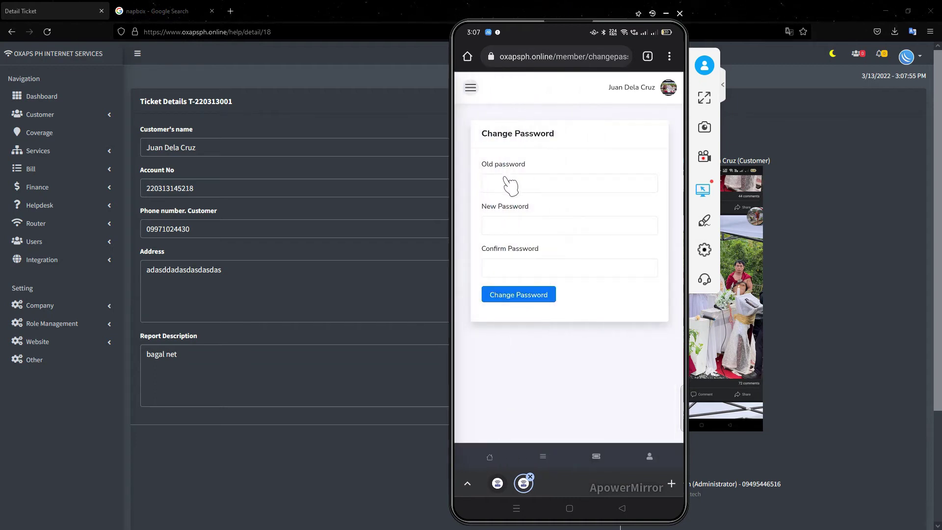
right_click(505, 158)
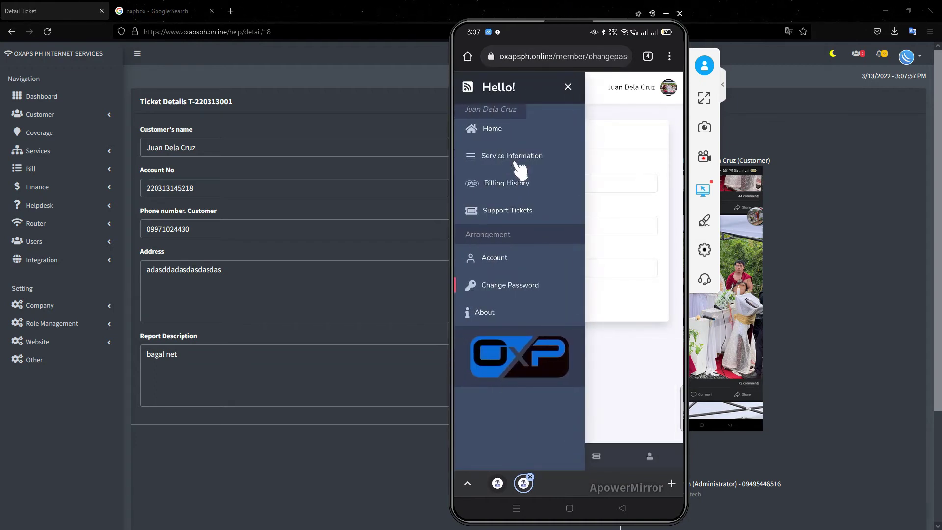
left_click(517, 163)
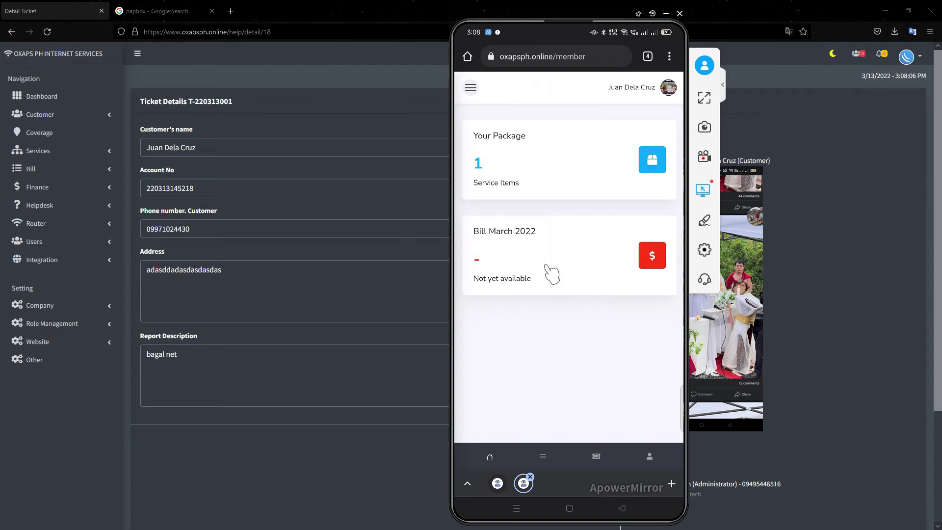
left_click(288, 11)
left_click(31, 169)
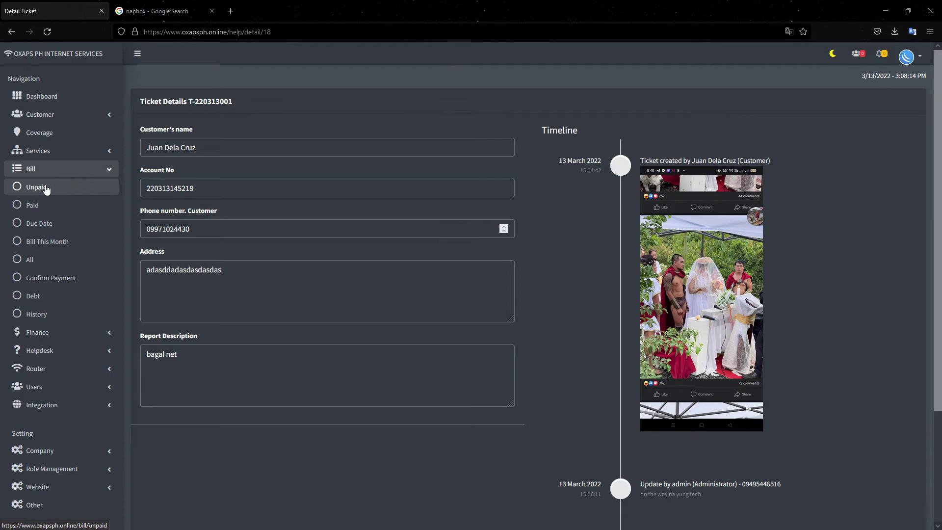
- Add an unpaid March 2022 bill of 500 for the customer's 5Mbps Home Plan account
left_click(45, 188)
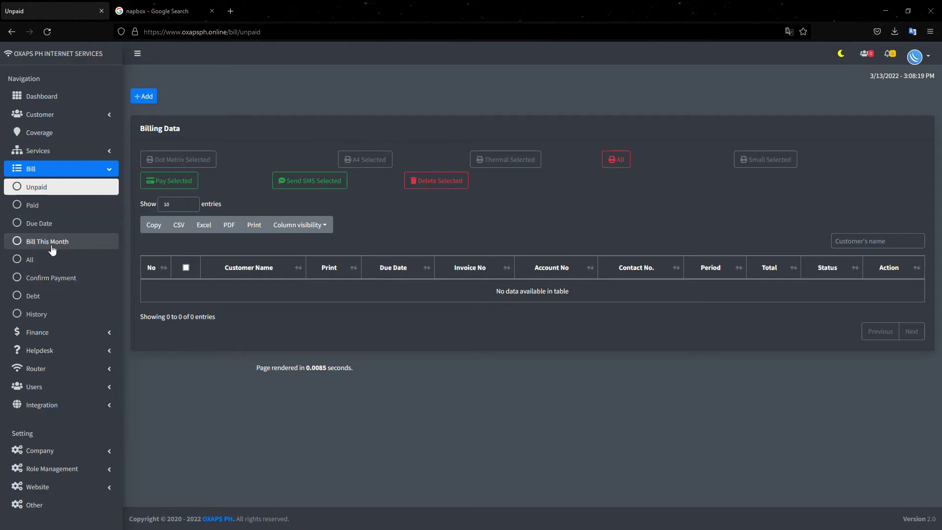
left_click(146, 97)
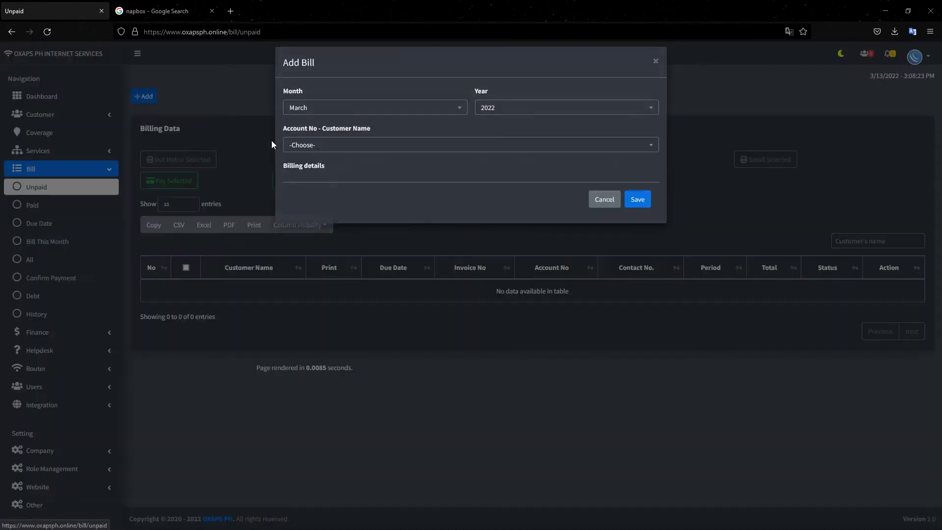
left_click(344, 161)
left_click(347, 210)
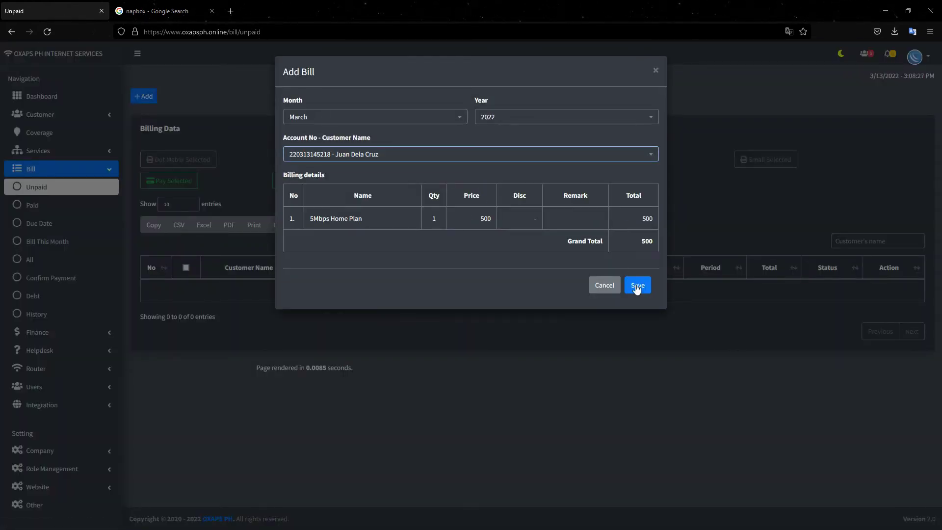
left_click(638, 287)
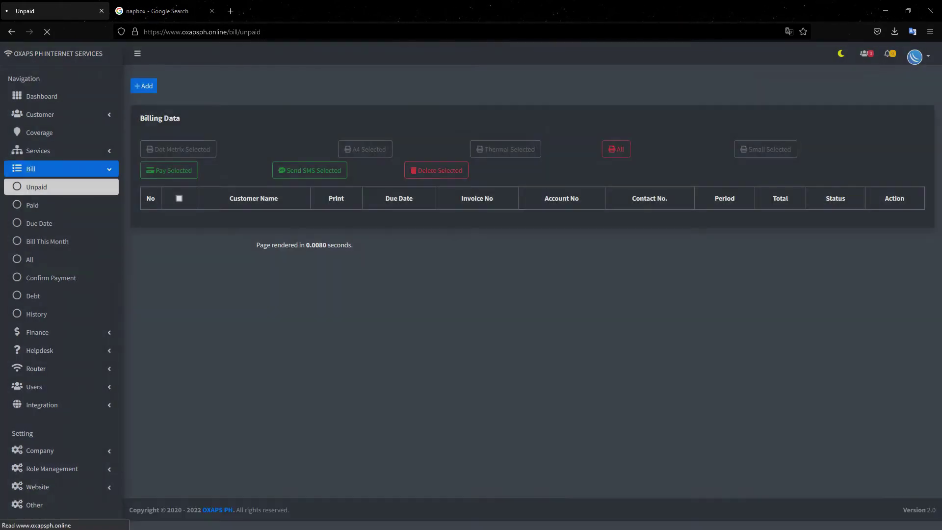
key("alt+Tab")
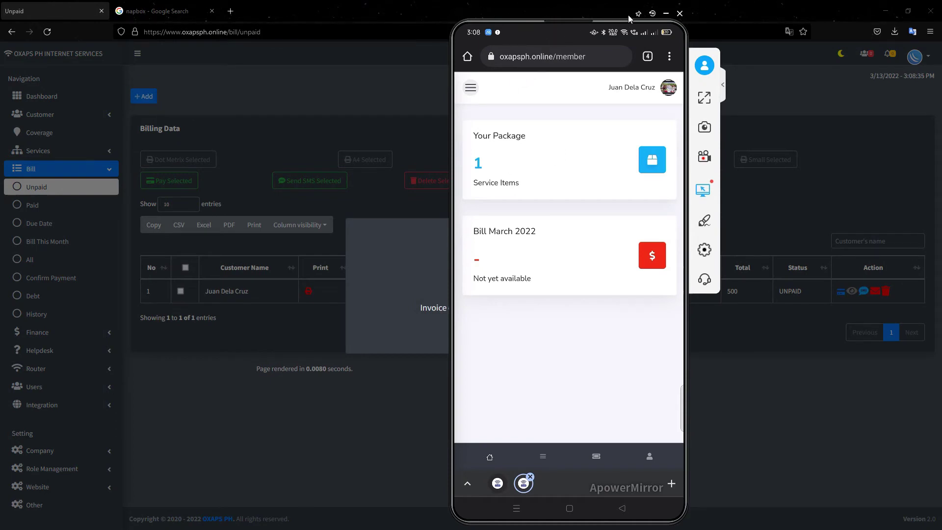
- Dismiss the invoice-created confirmation and check the phone's OXAPS SMS for the PHP 500 bill due 03/18/2022
left_click_drag(633, 18, 726, 12)
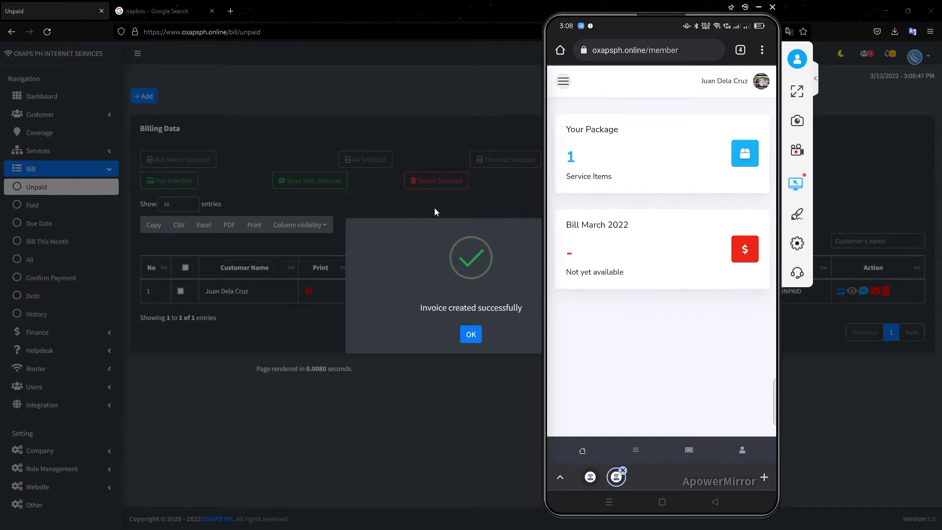
left_click(472, 335)
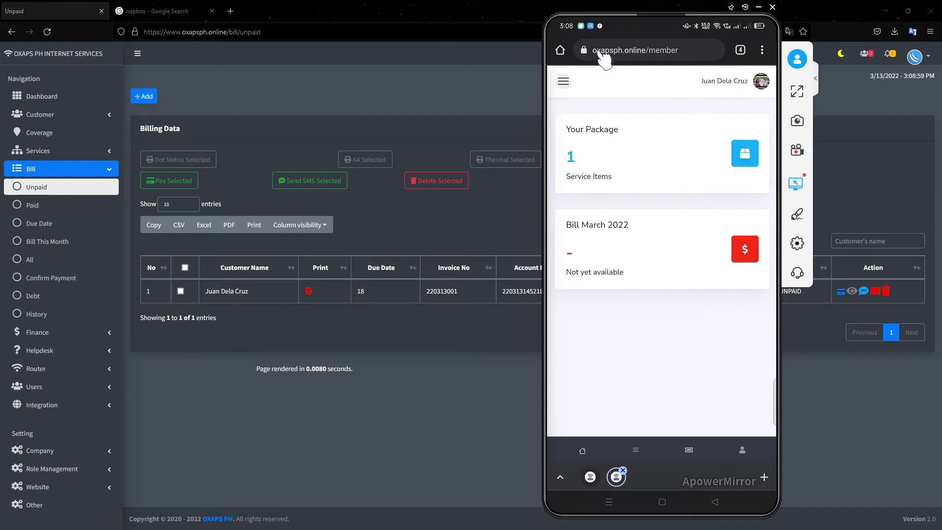
left_click_drag(603, 55, 603, 57)
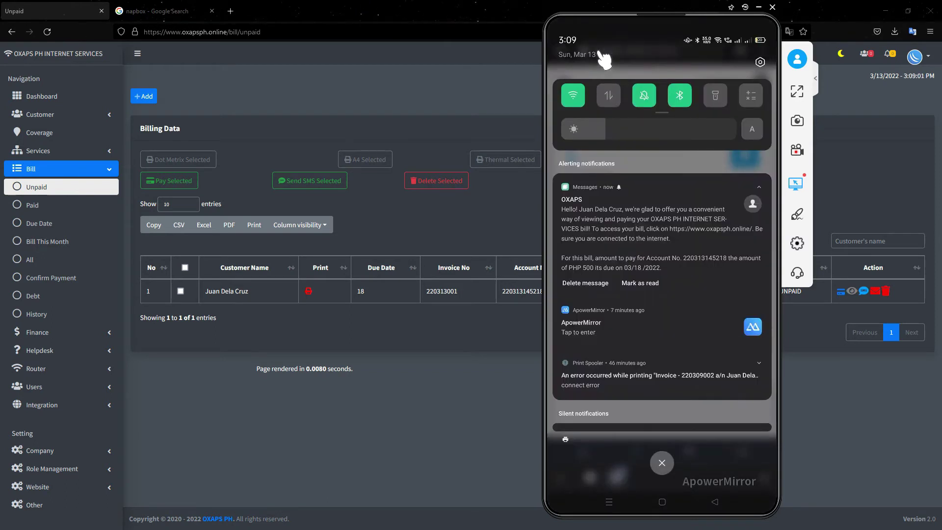
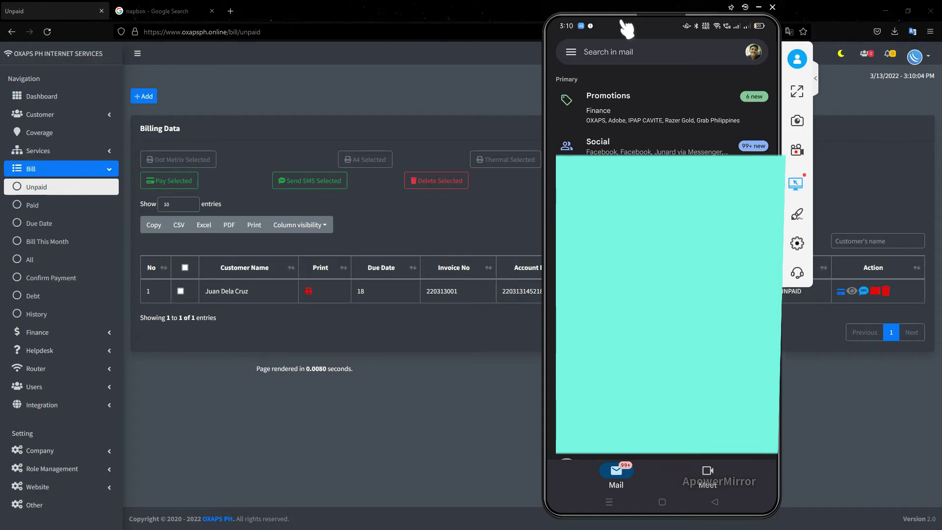
- From Gmail Promotions, open the OXAPS Customer Invoice email and follow its ACCOUNT LOGIN link to the dashboard
left_click(626, 122)
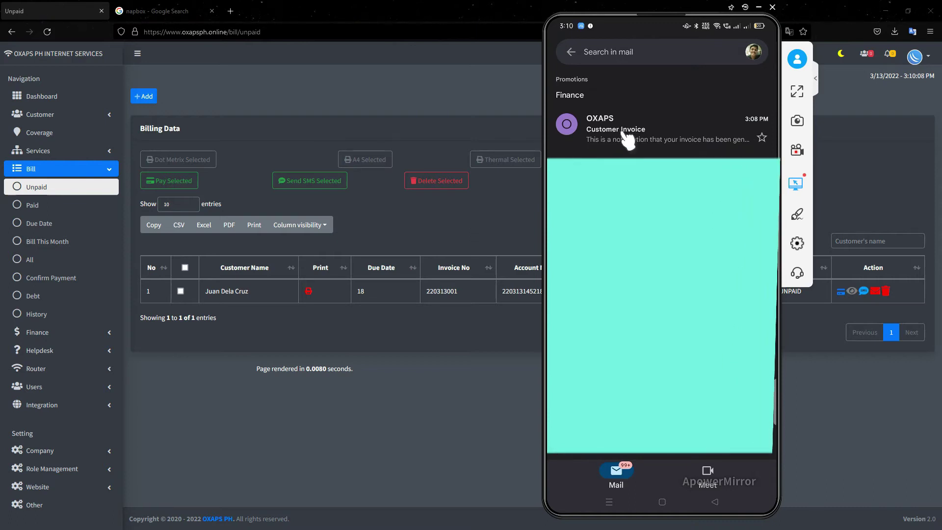
left_click(628, 141)
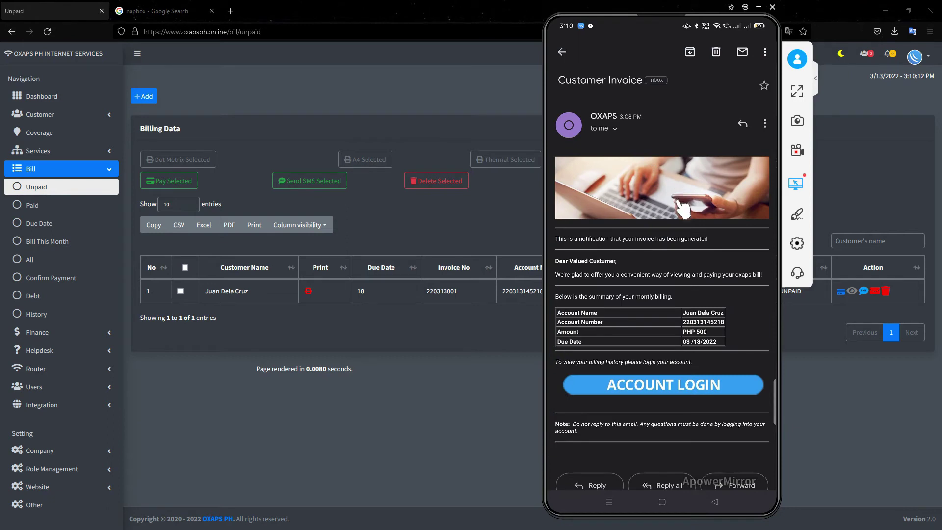
scroll(678, 209, "down", 1)
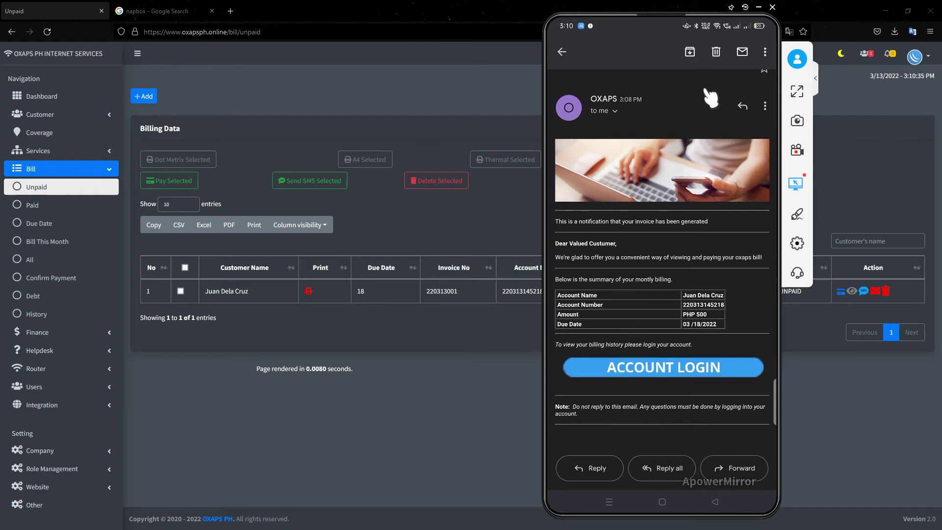
left_click(655, 373)
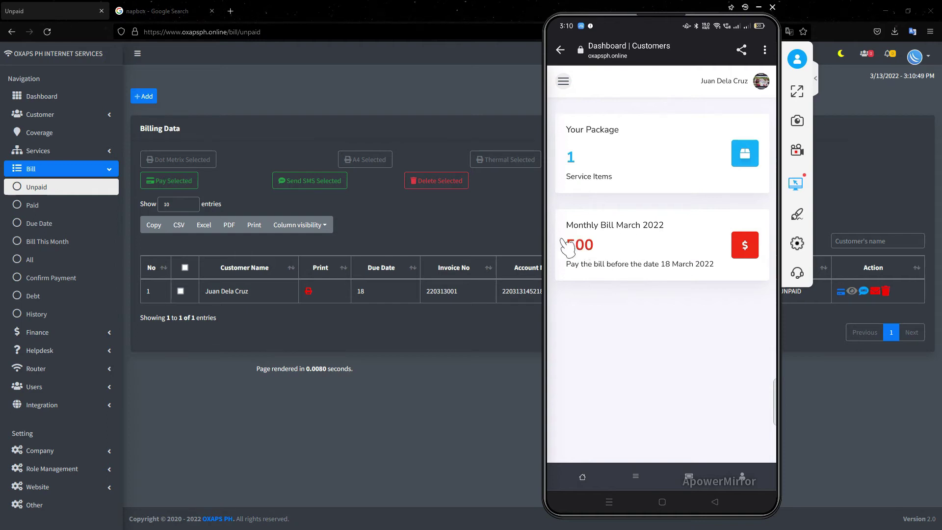
- Open the Monthly Bill March 2022 card and bring up its invoice print preview
left_click(633, 261)
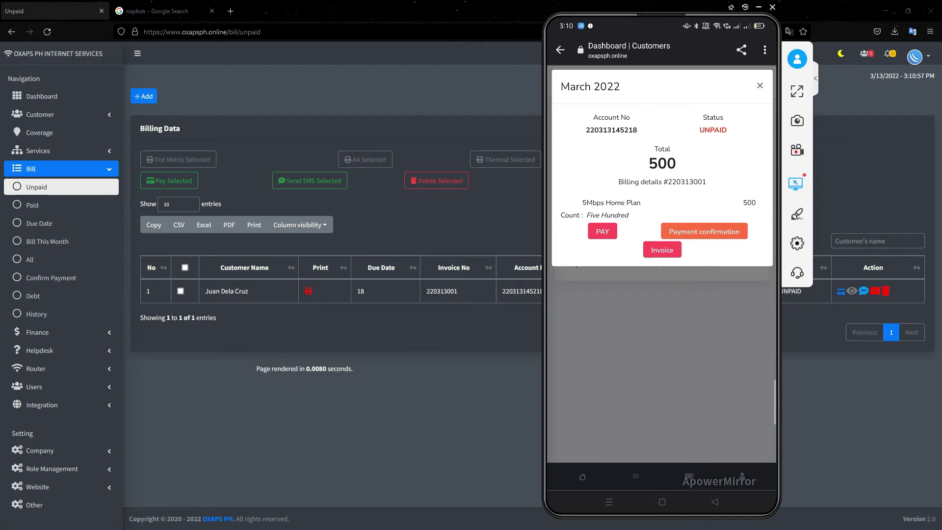
left_click(667, 259)
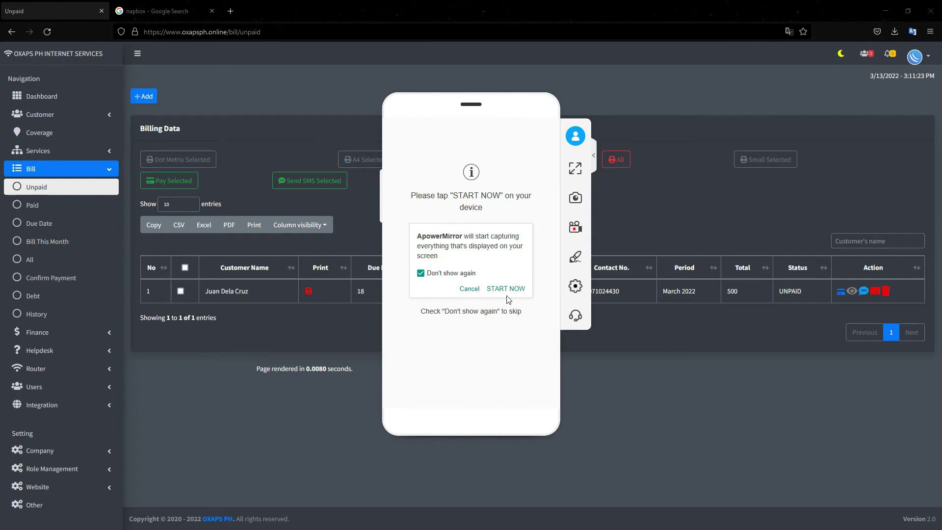
- Restart phone mirroring, cancel the invoice print preview, and go back to the Customer Invoice email
left_click(507, 293)
left_click(924, 130)
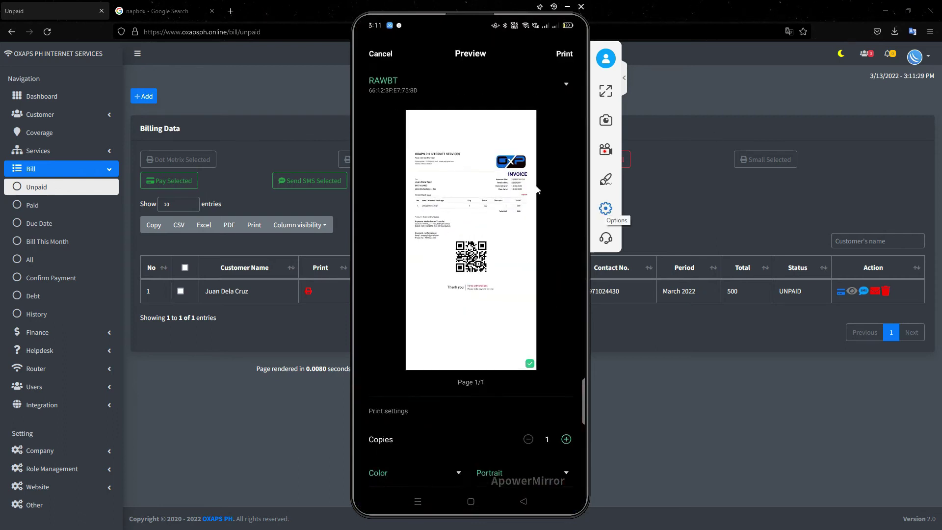
left_click(503, 191)
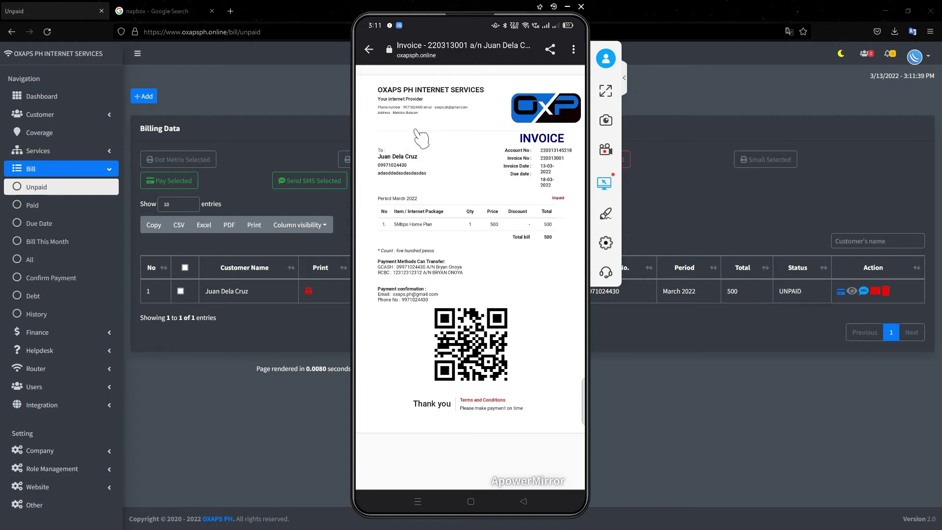
right_click(484, 180)
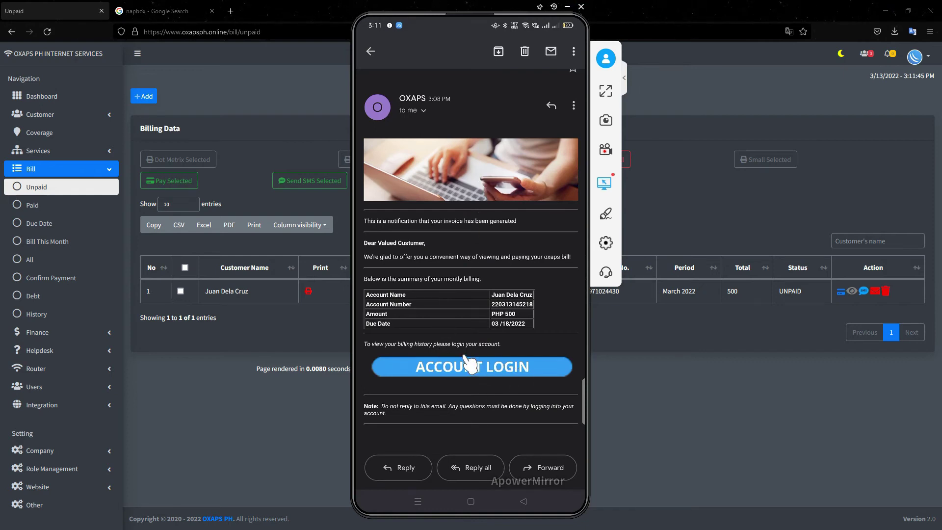
- Log in again, view the March 2022 bill's payment instructions, then open its Payment confirmation form
left_click(486, 367)
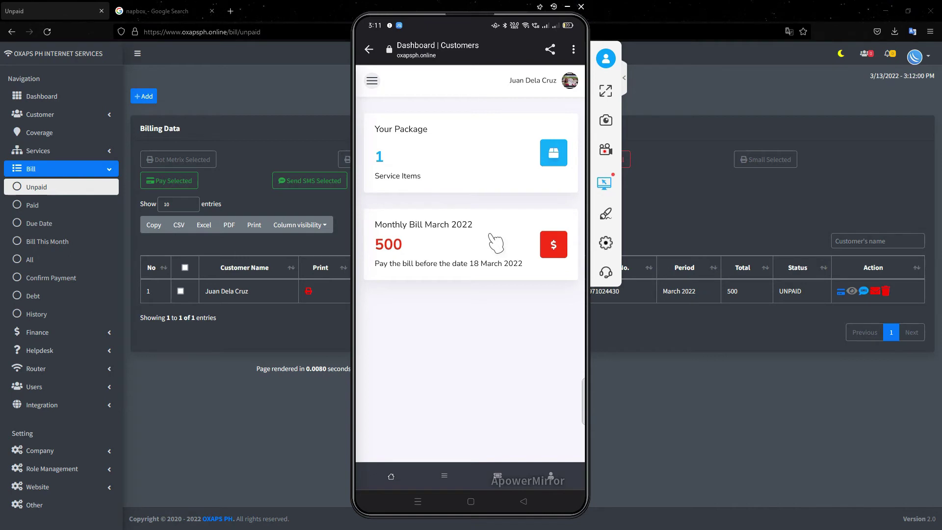
left_click(495, 242)
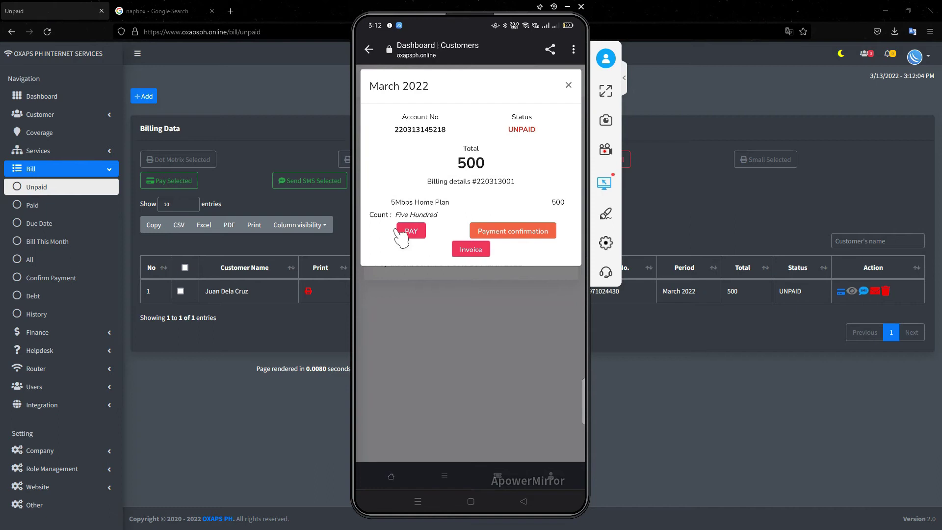
left_click(411, 234)
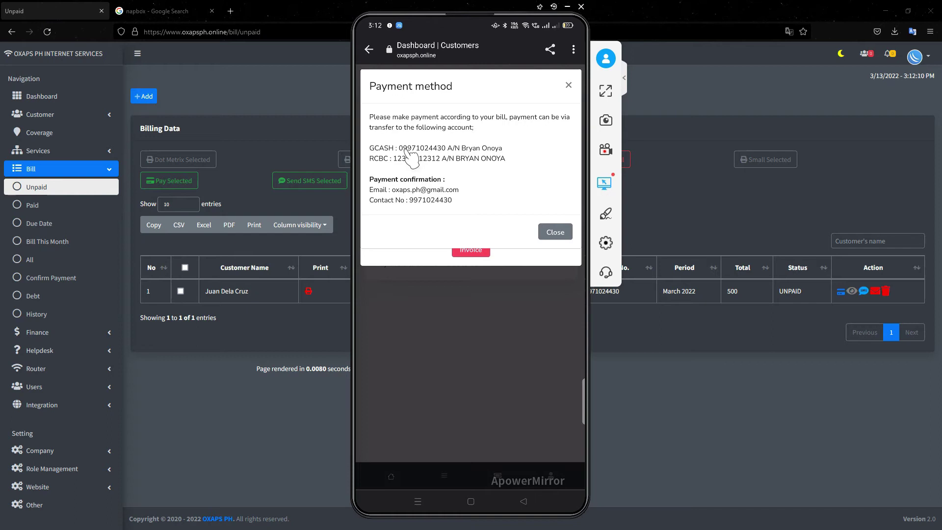
key("Escape")
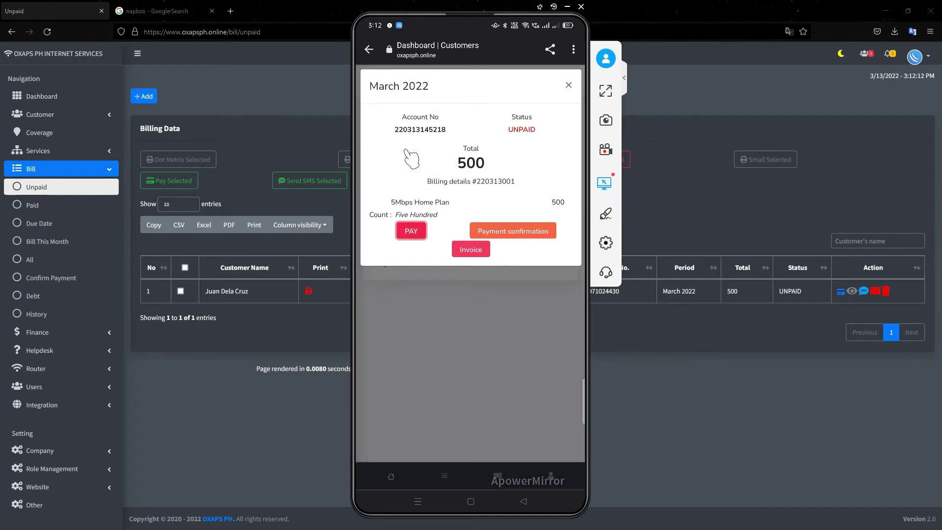
key("Tab")
key("Return")
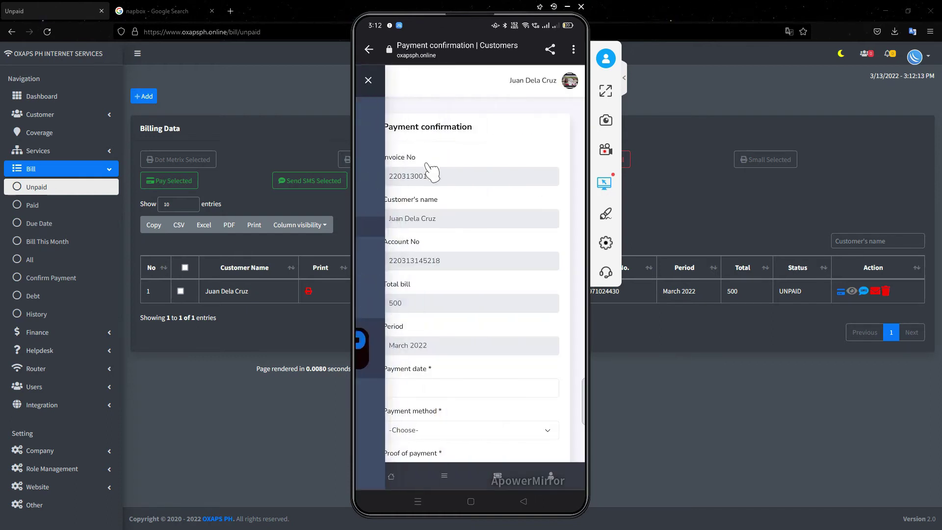
- Set the payment date to 2022-03-13 on the payment confirmation form
scroll(476, 267, "down", 5)
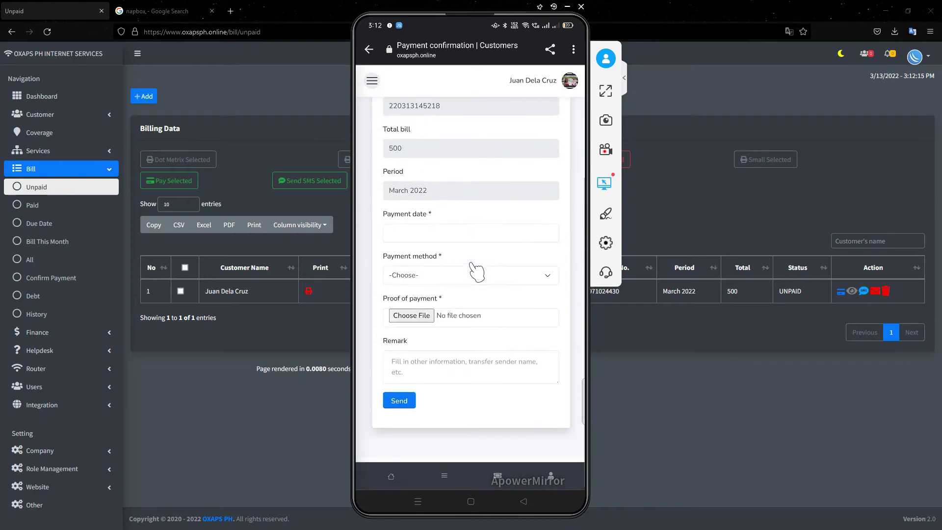
left_click(450, 234)
key("Return")
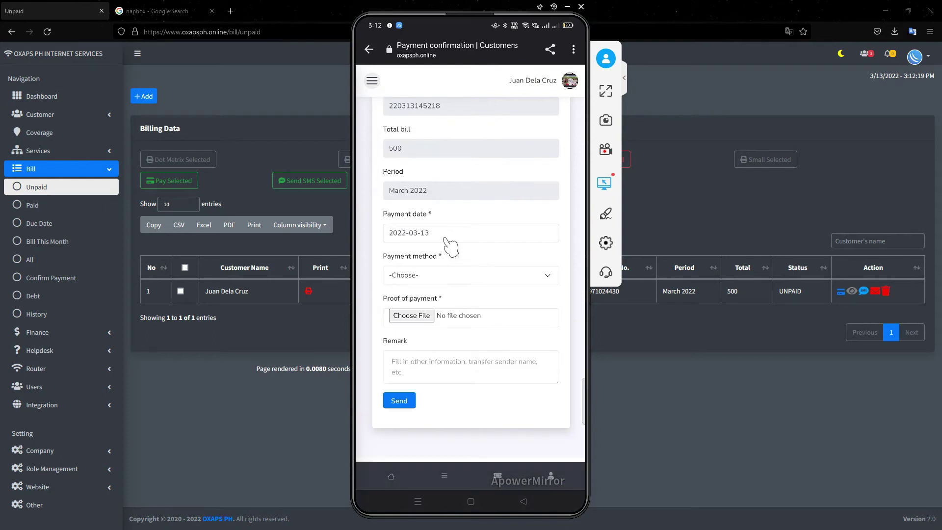
left_click(449, 238)
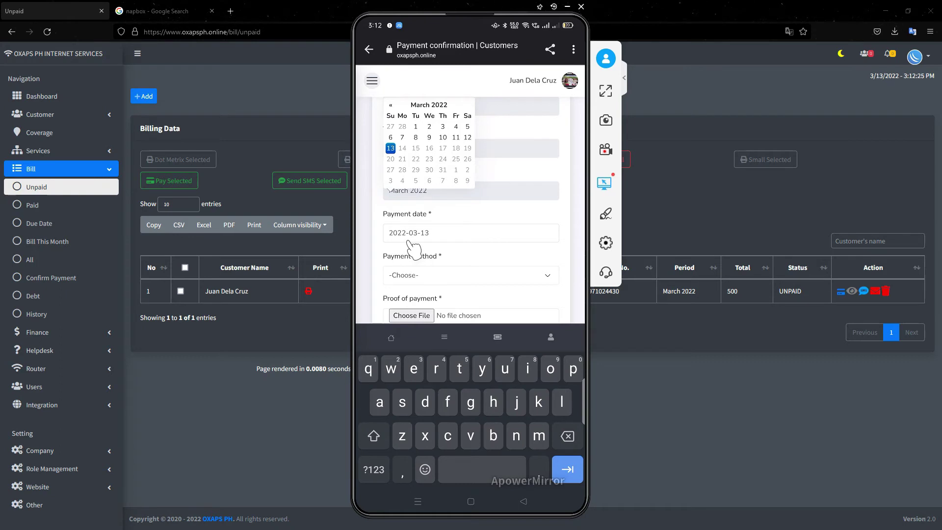
left_click(442, 229)
key("Escape")
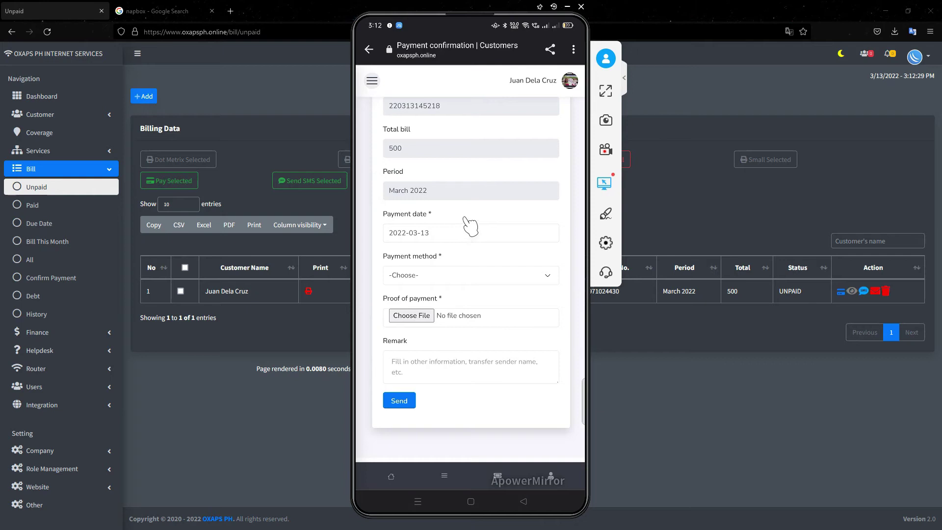
- Choose Digital Wallet as the payment method and start choosing a proof-of-payment file
left_click(434, 282)
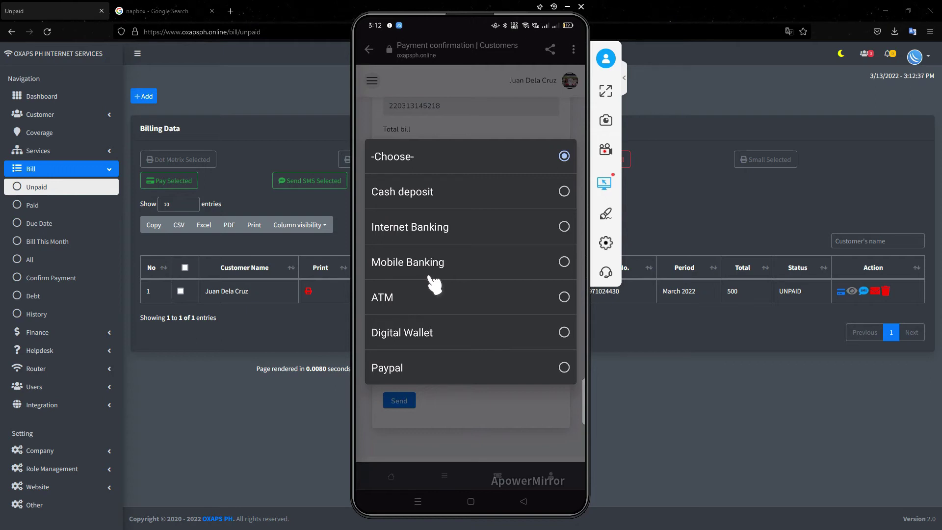
left_click(432, 332)
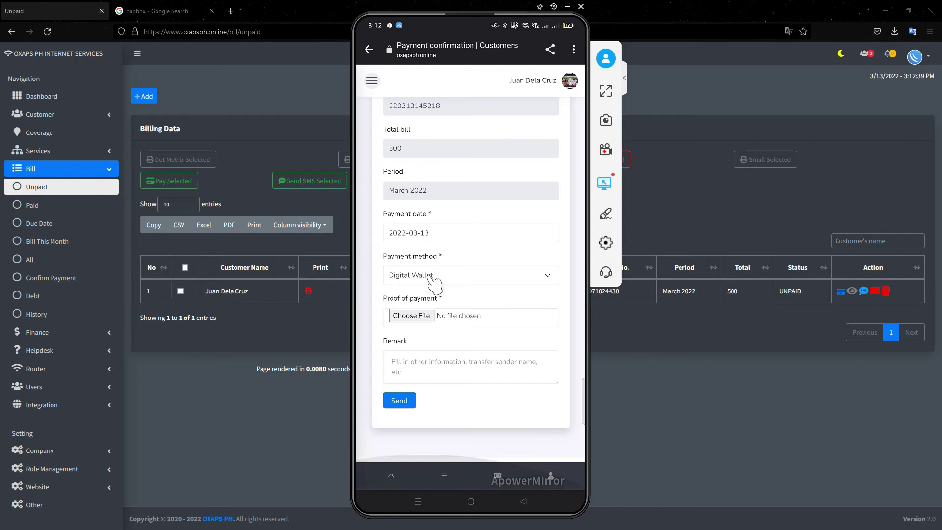
left_click(431, 322)
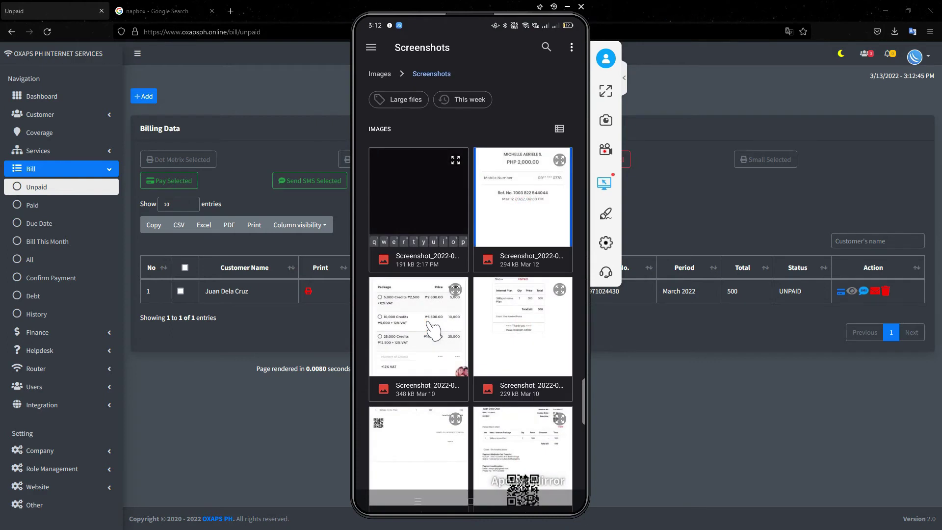
- Attach the transaction receipt screenshot from the Screenshots folder as proof of payment
scroll(433, 330, "down", 5)
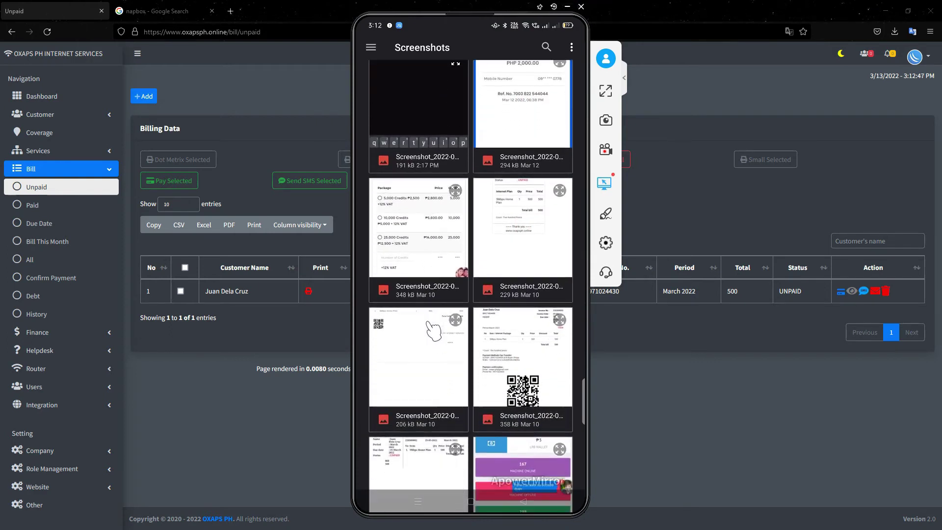
scroll(433, 330, "down", 5)
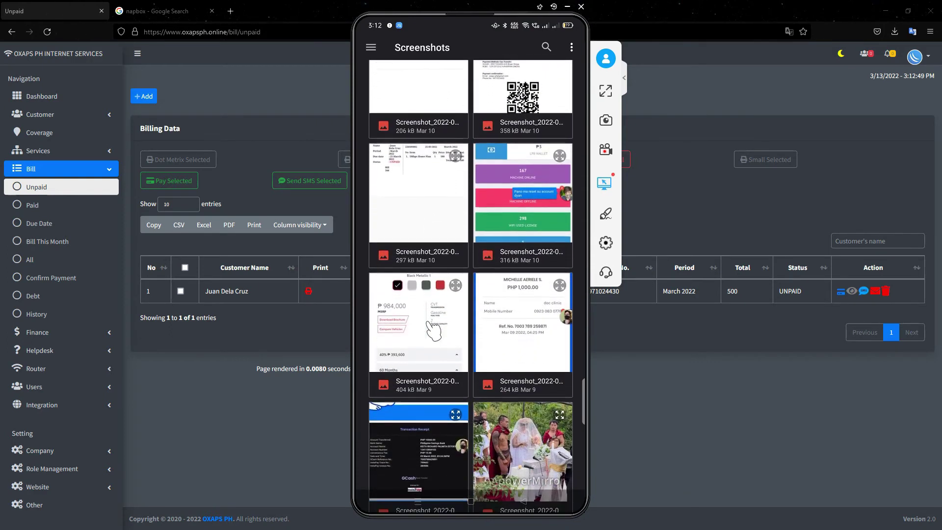
scroll(433, 330, "down", 5)
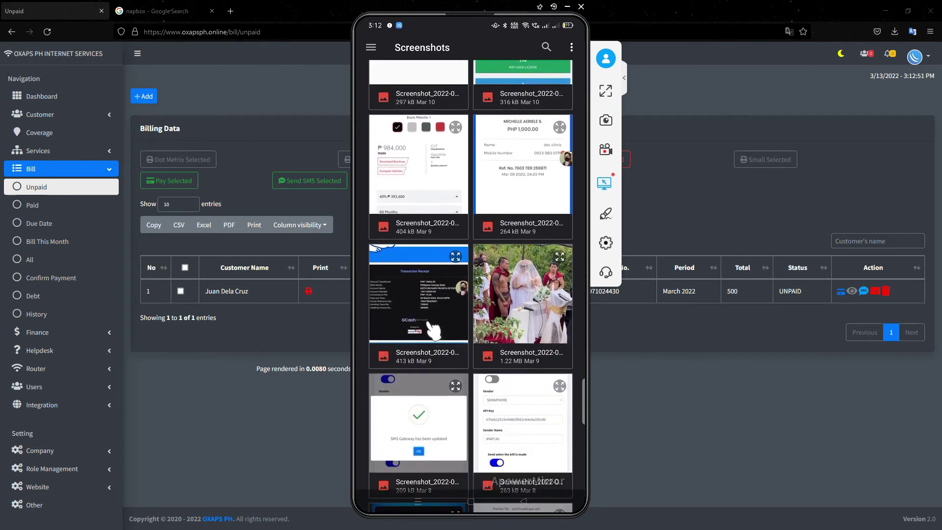
scroll(433, 330, "up", 7)
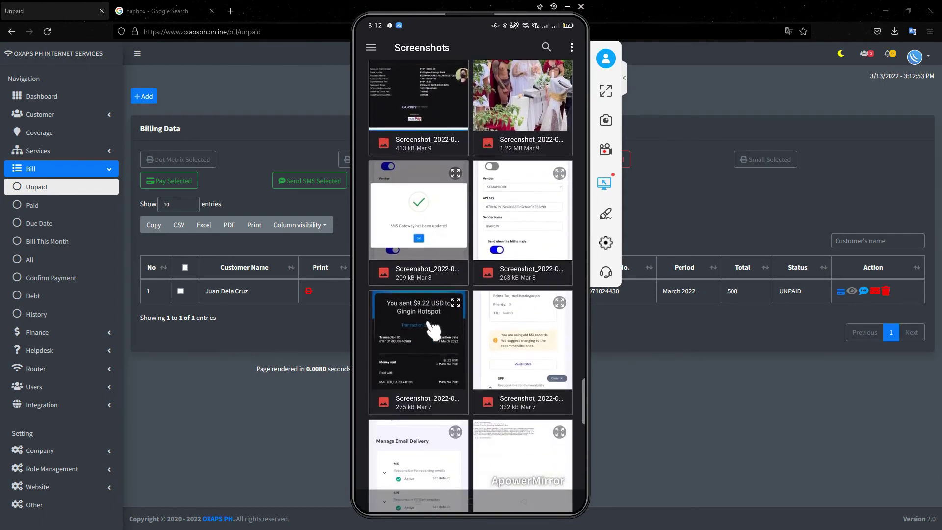
left_click(433, 330)
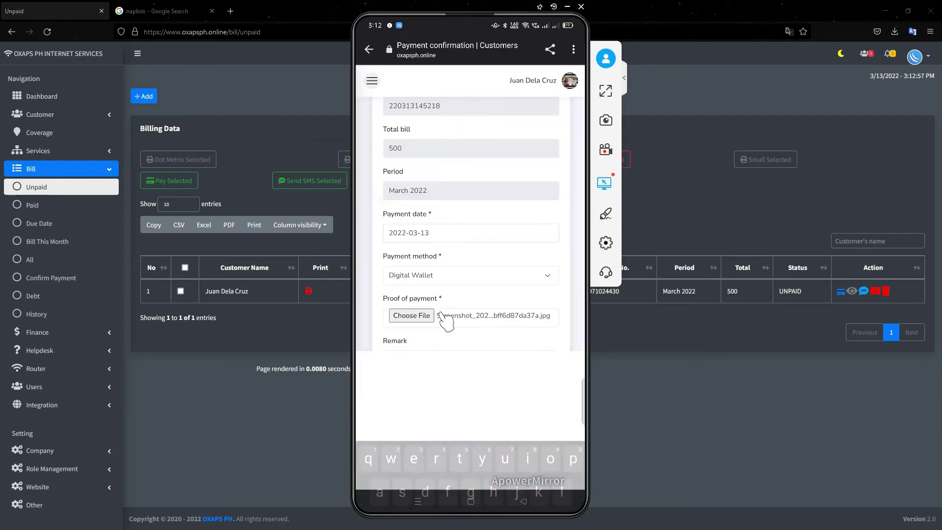
- Enter the remark 'already paid via gcash', correcting the typo
type("ak")
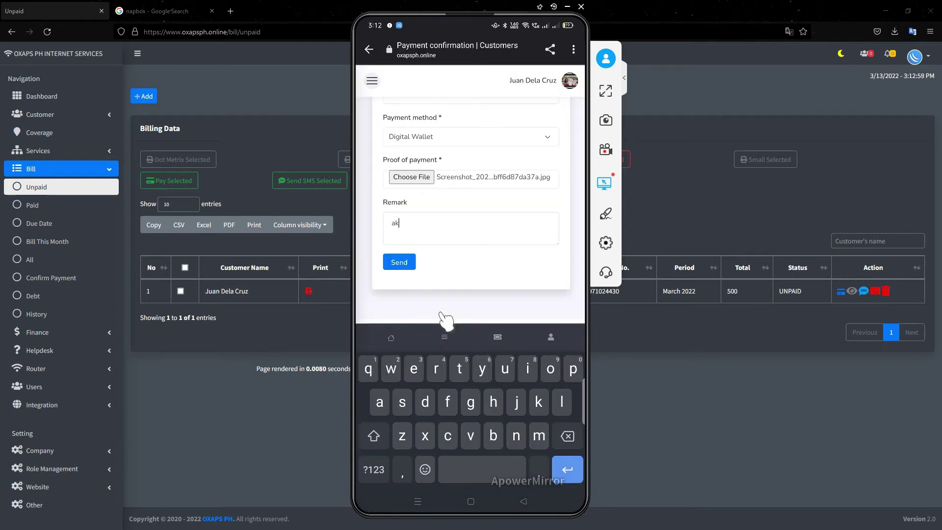
type("ready paid")
key("BackSpace")
key("BackSpace")
key("BackSpace")
key("BackSpace")
key("BackSpace")
key("BackSpace")
key("BackSpace")
key("BackSpace")
key("BackSpace")
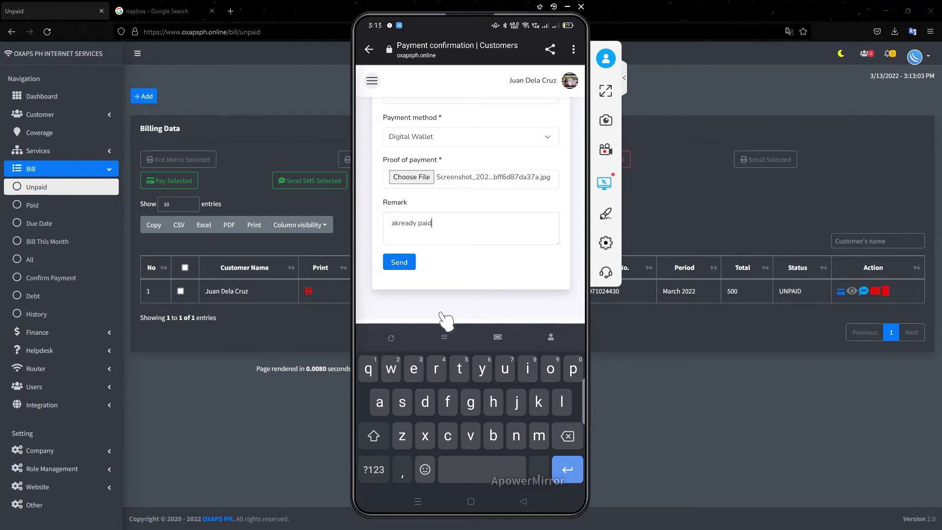
key("BackSpace")
key("BackSpace")
type("lready")
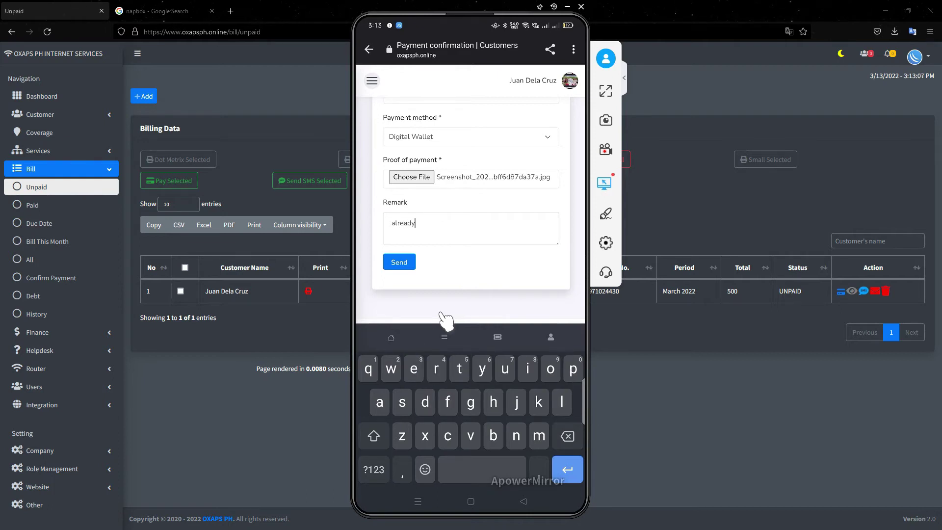
type(" paid via gcash")
- Send the March 2022 payment confirmation, acknowledge the sent message, and close the ApowerMirror window
left_click(400, 264)
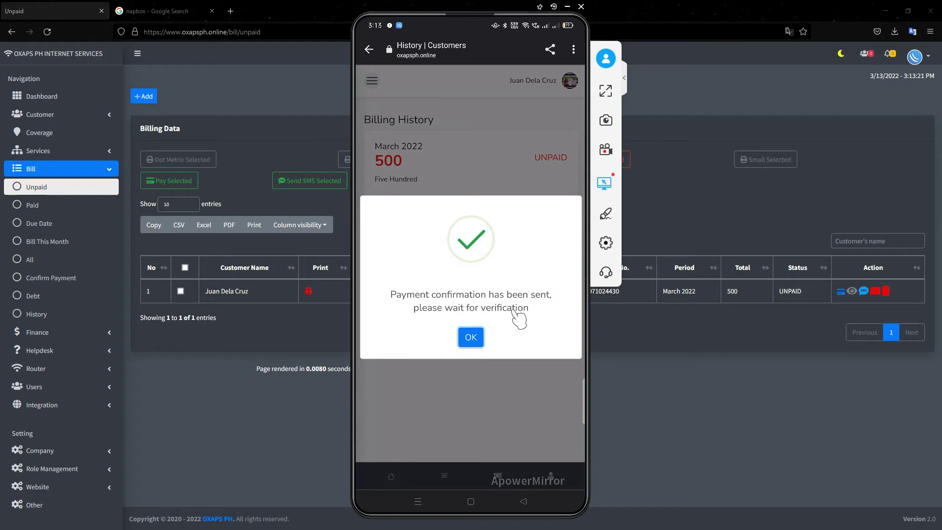
left_click(470, 334)
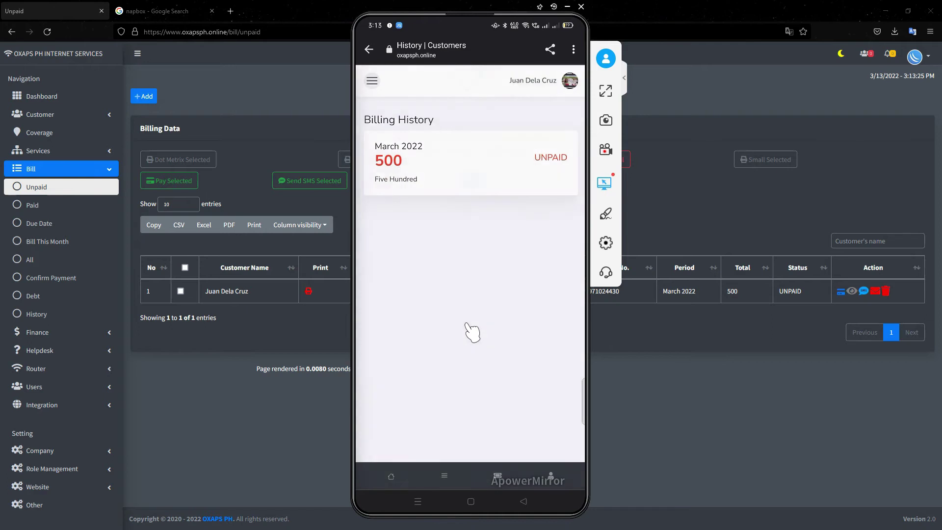
left_click(47, 31)
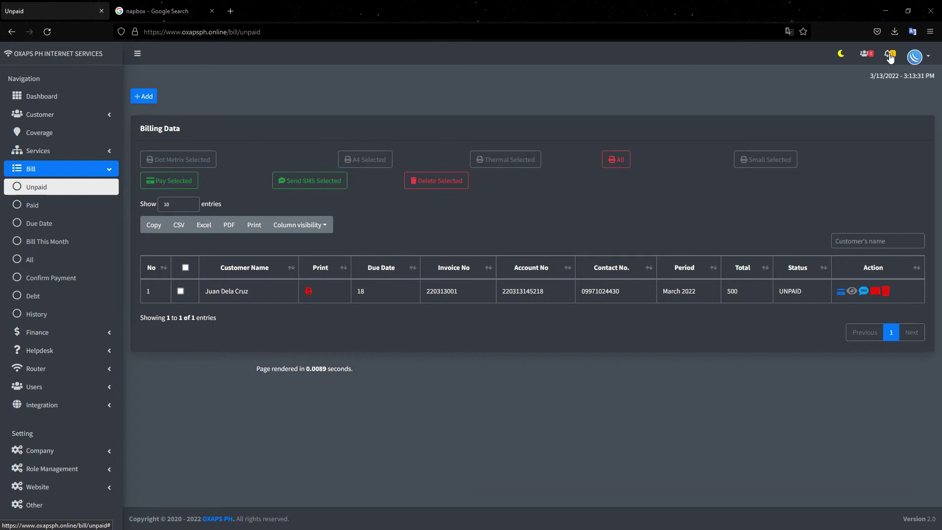
- Open the pending March 2022 payment notification, review the proof, mark it Verified, then return to Dashboard
left_click(889, 54)
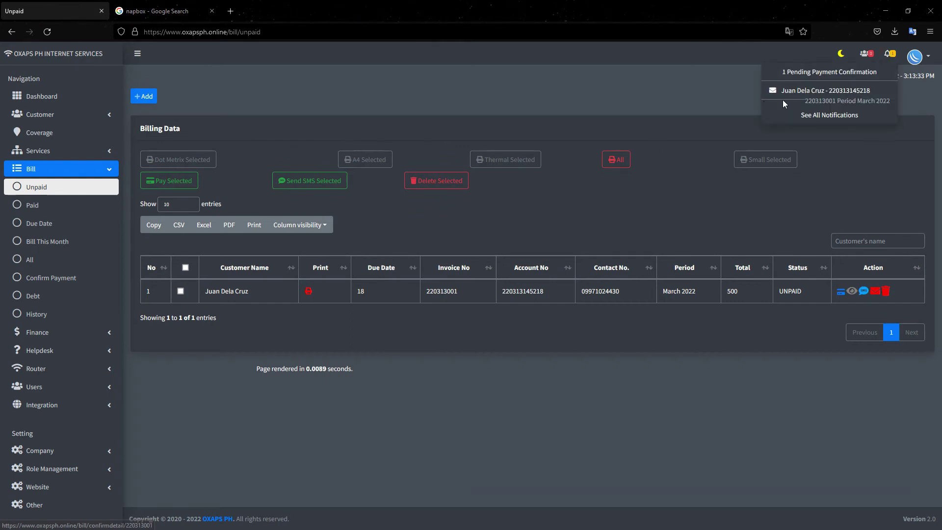
left_click(820, 94)
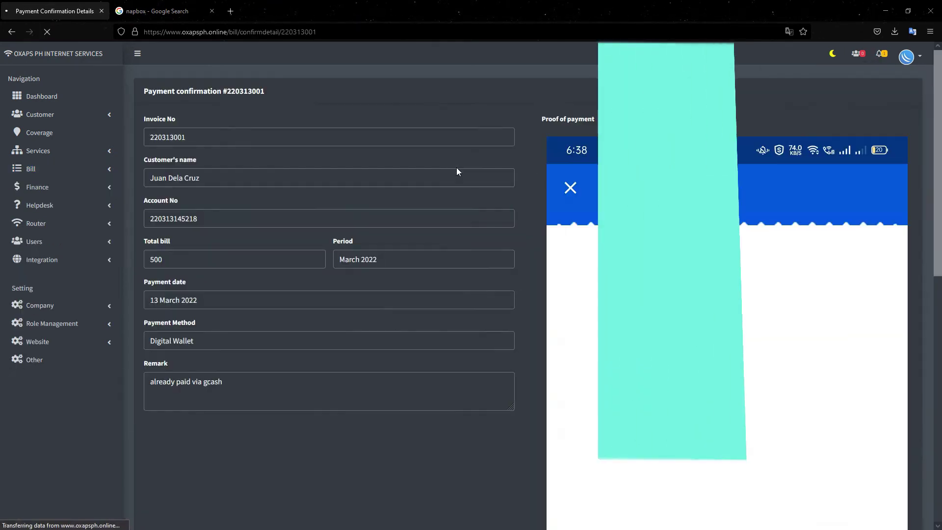
scroll(566, 204, "down", 1)
scroll(569, 196, "down", 3)
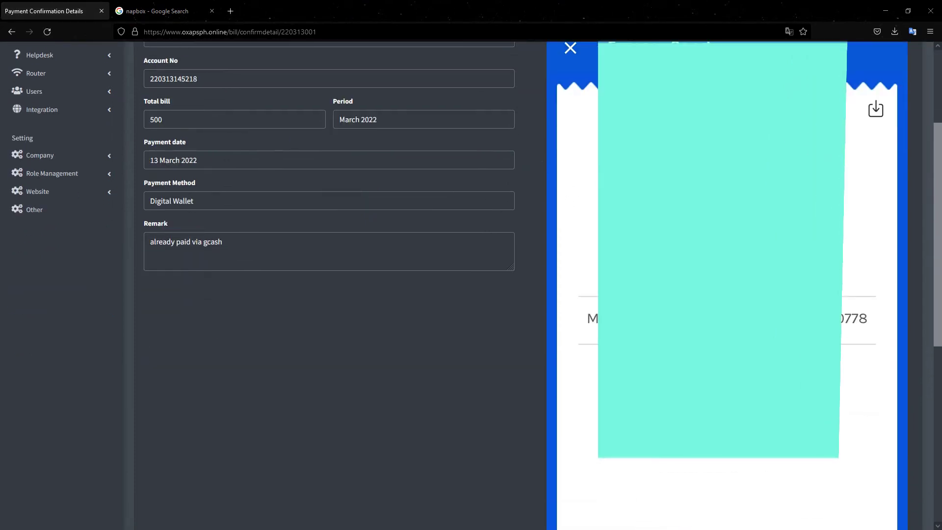
scroll(527, 285, "down", 8)
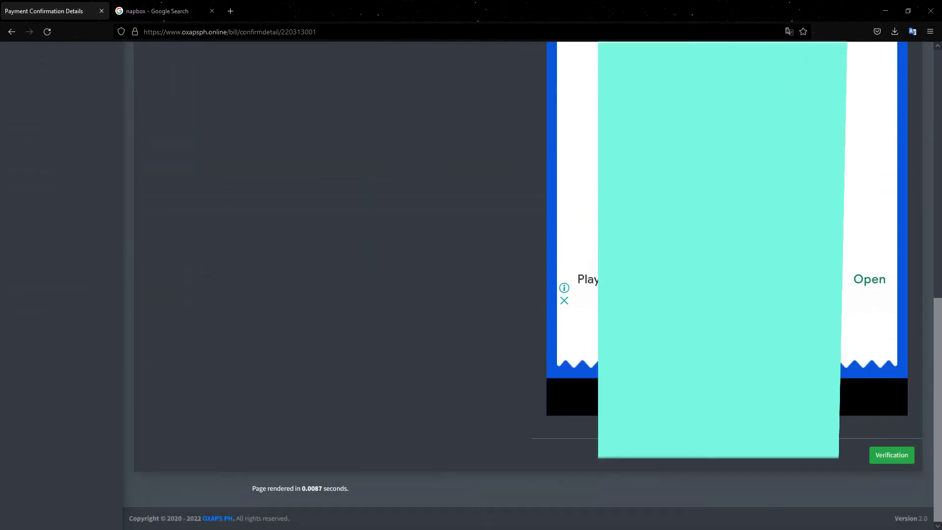
scroll(490, 284, "up", 10)
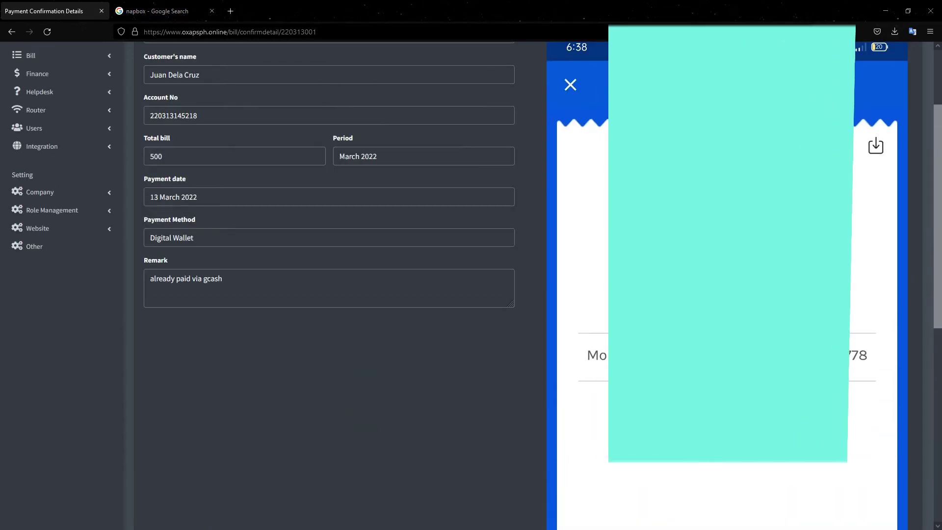
scroll(490, 285, "down", 10)
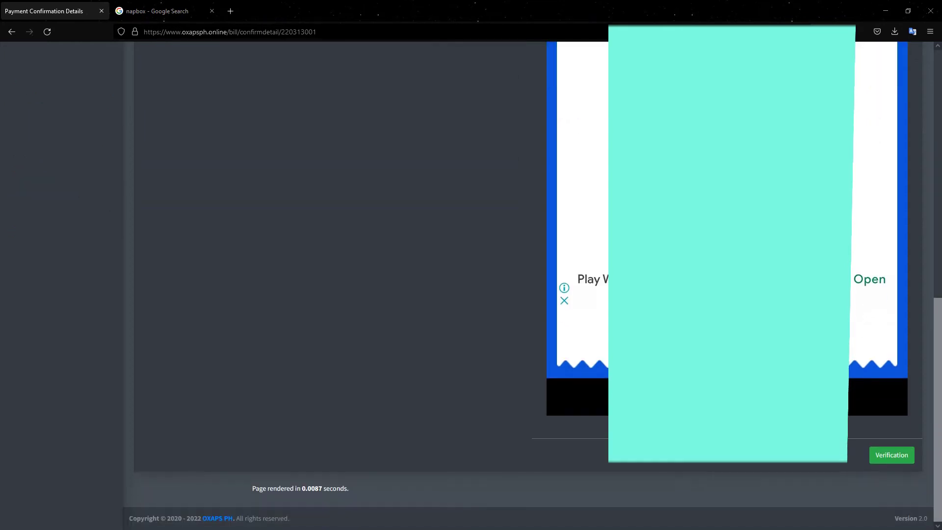
left_click(887, 454)
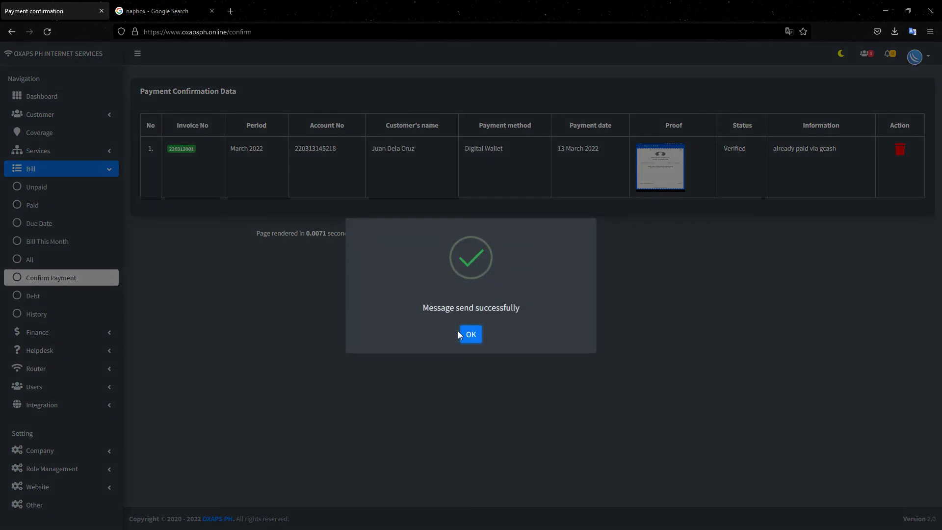
left_click(470, 335)
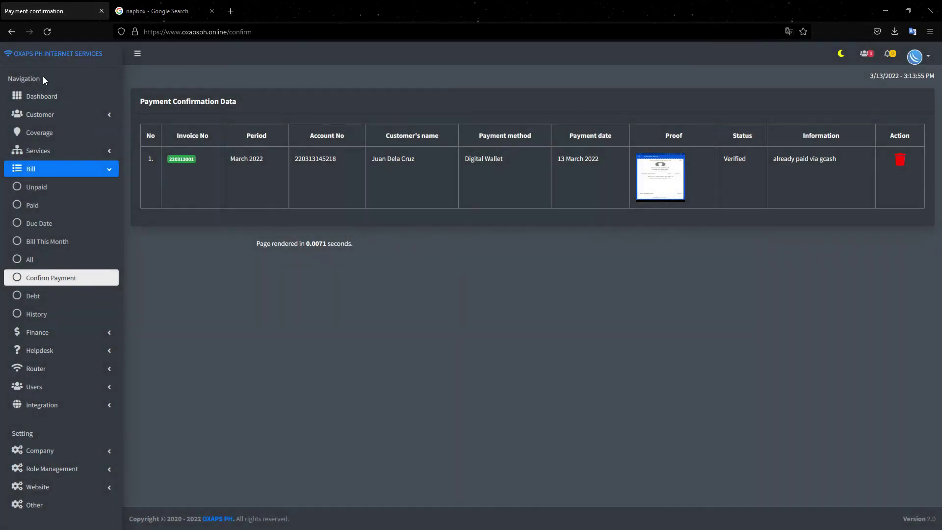
left_click(44, 96)
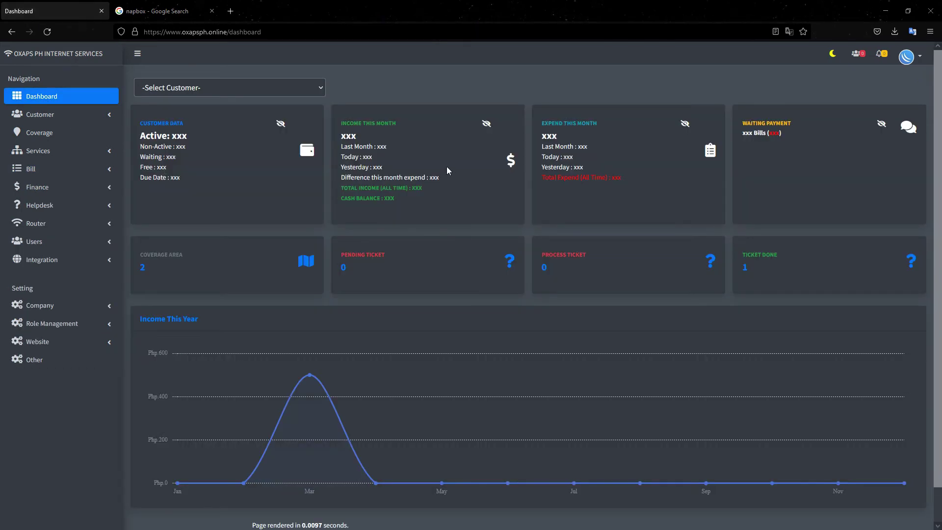
- Reveal the 500 Income This Month figure, then open the OXAPS payment thank-you notification on the phone
left_click(486, 135)
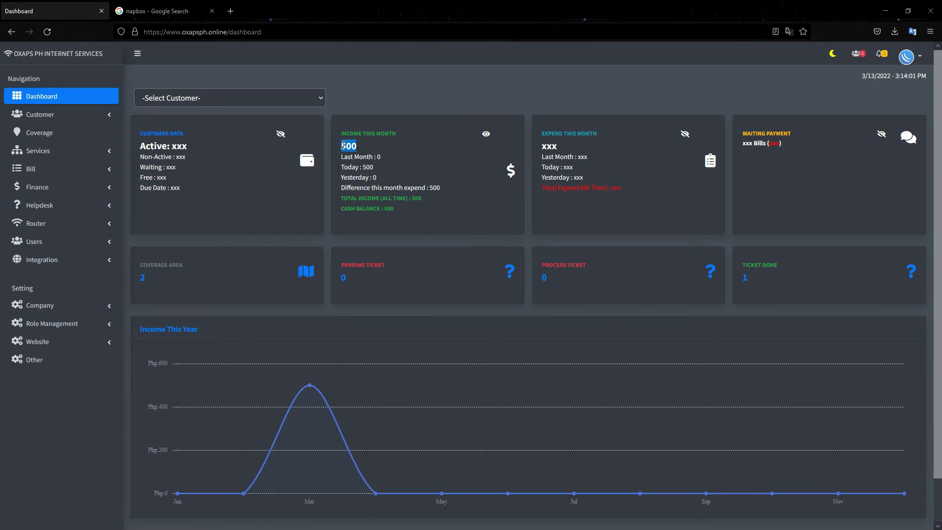
left_click(411, 163)
key("alt+Tab")
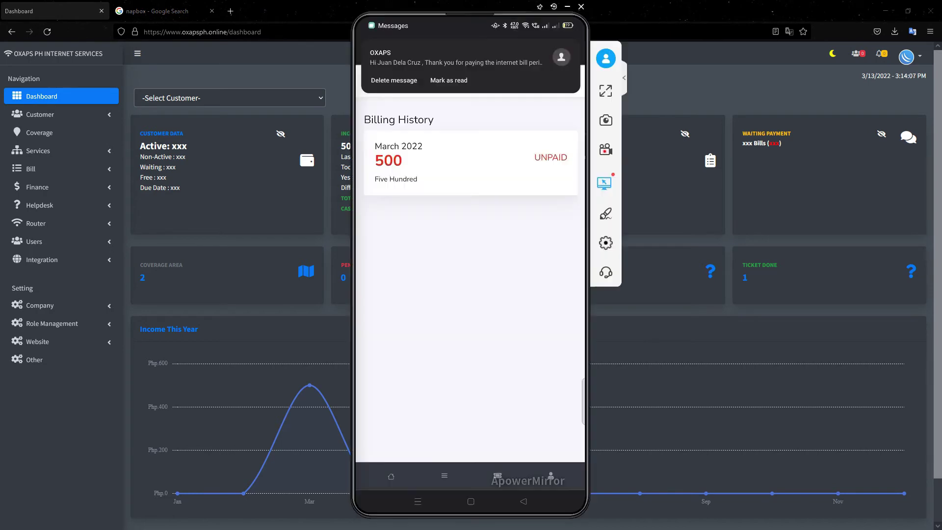
left_click_drag(412, 89, 430, 69)
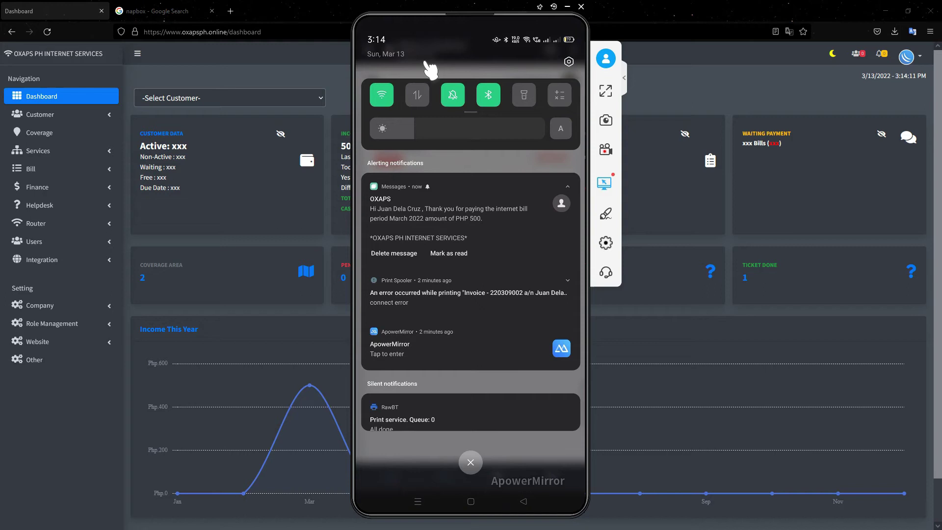
left_click(449, 206)
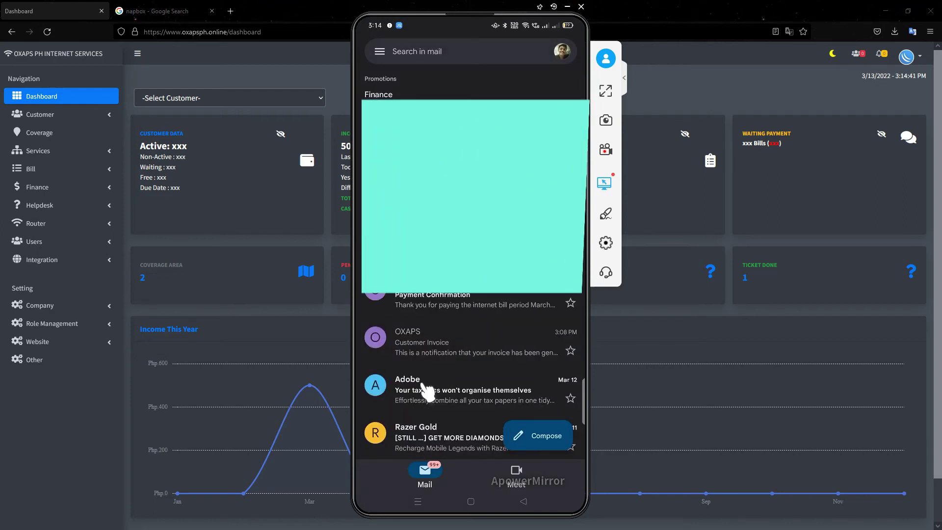
- Scroll the Gmail inbox and open the OXAPS Payment Confirmation email
scroll(428, 390, "down", 2)
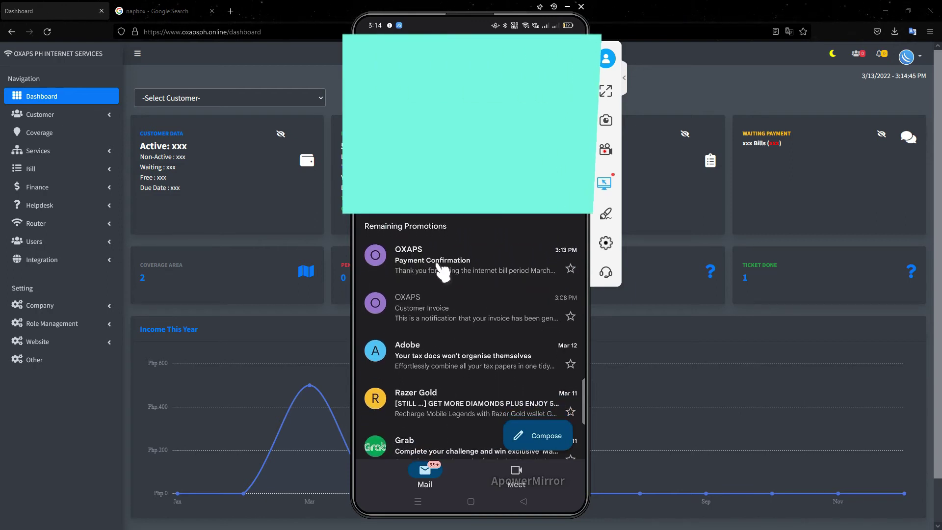
left_click(443, 269)
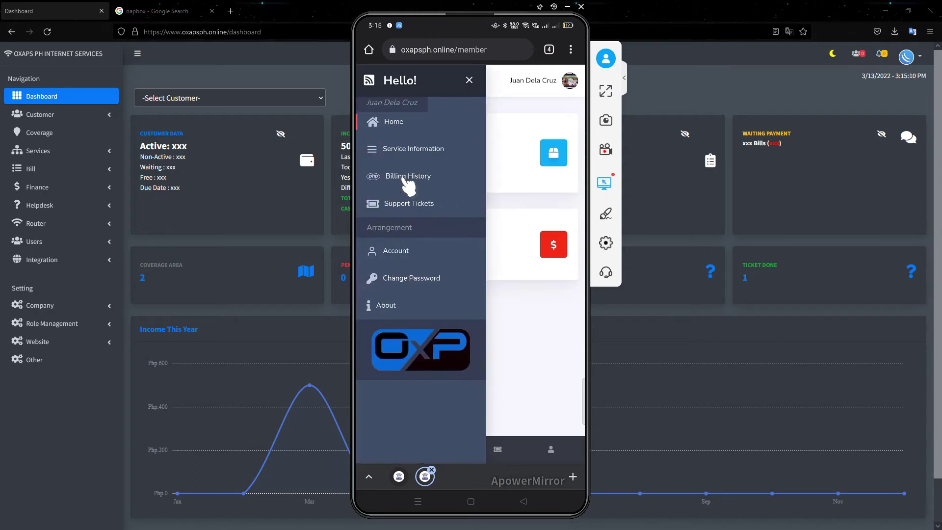
- Open the March 2022 bill from Billing History, confirm it is PAID, and view its invoice
left_click(407, 177)
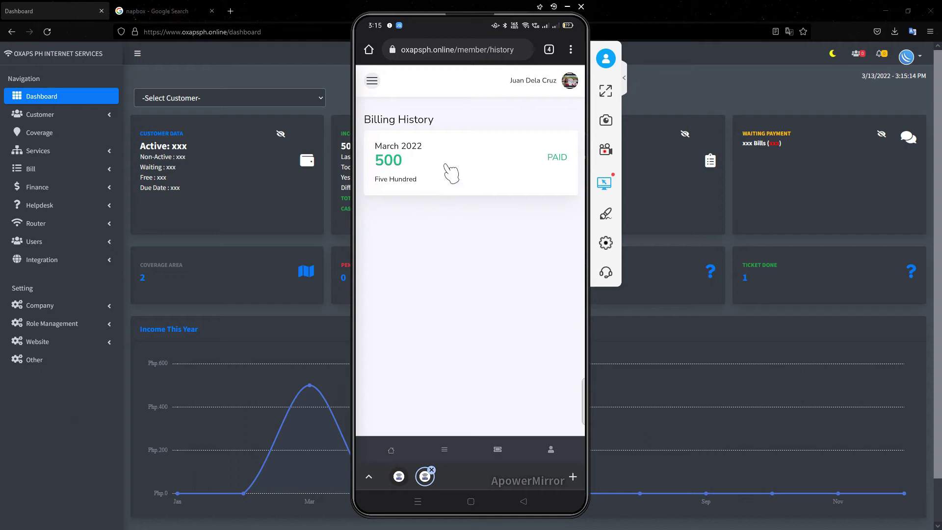
left_click(444, 167)
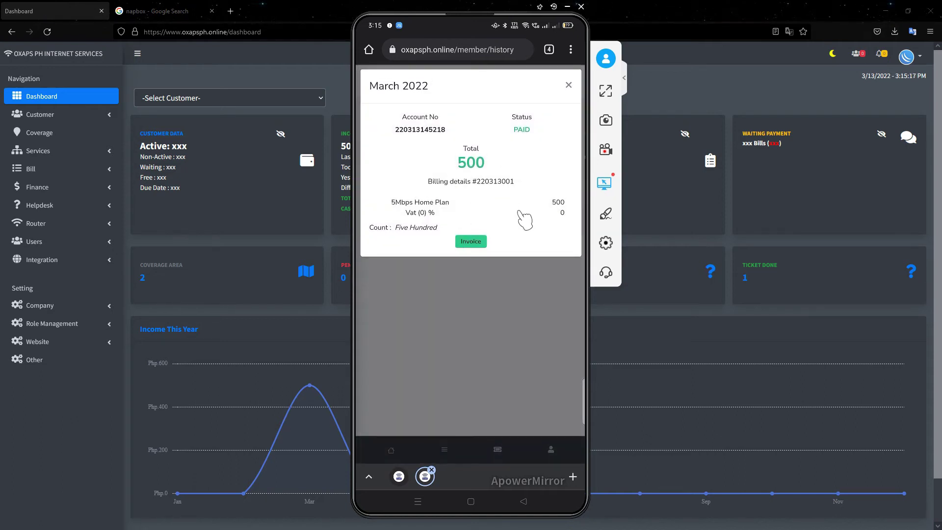
left_click(473, 241)
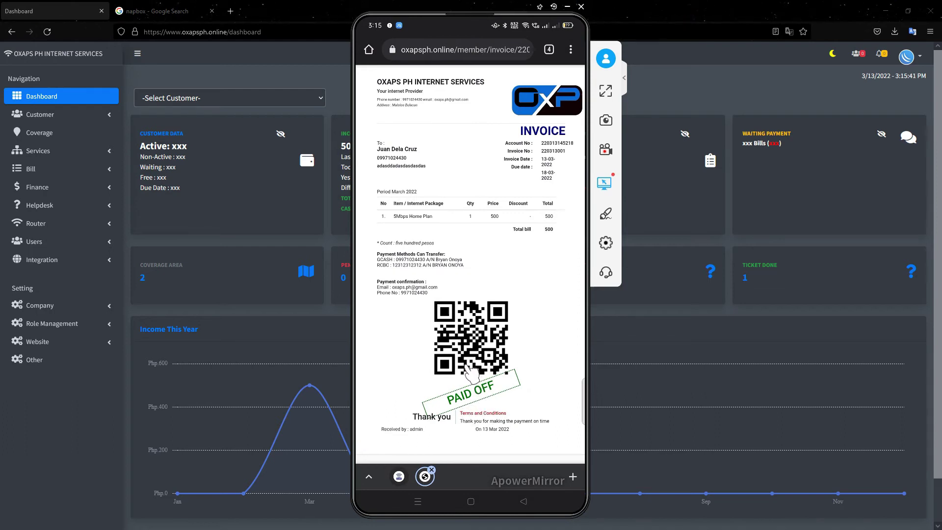
left_click(523, 500)
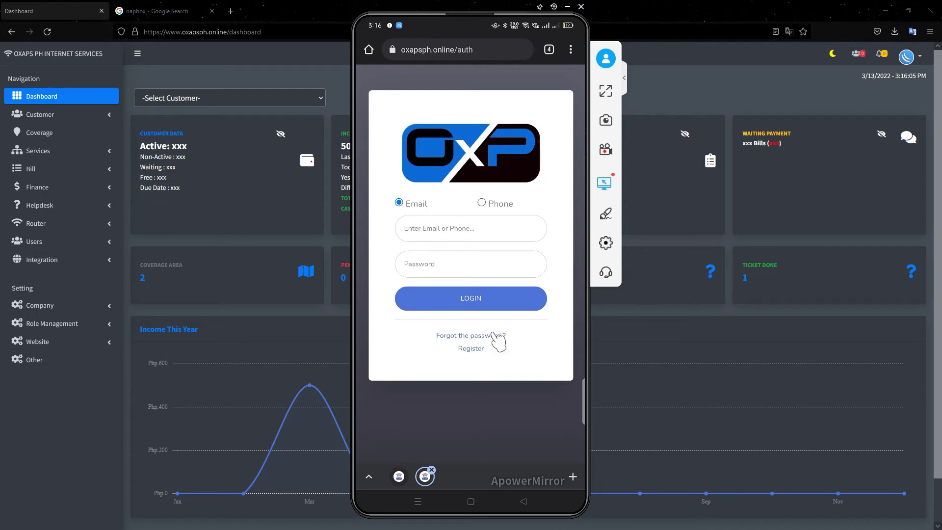
- Request a password reset e-mail for the customer's account via Forgot the password
left_click(493, 334)
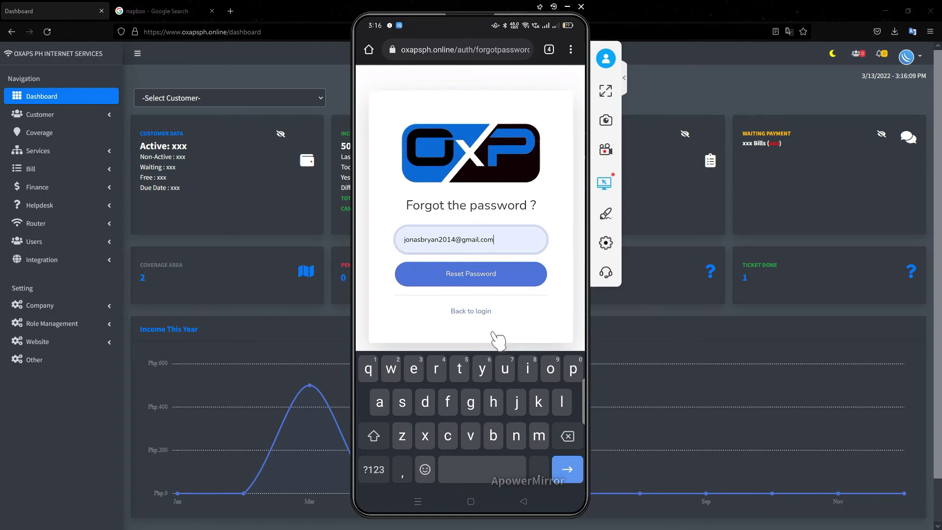
left_click(473, 278)
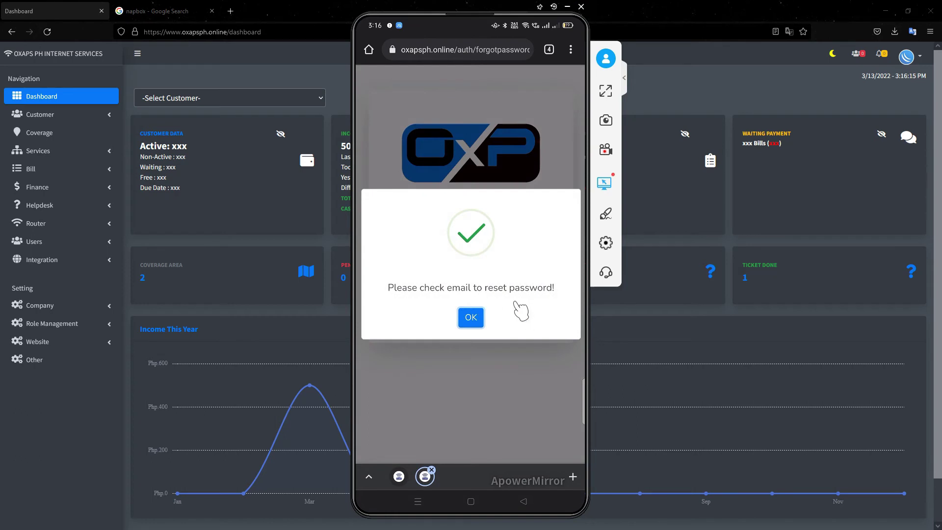
left_click(480, 318)
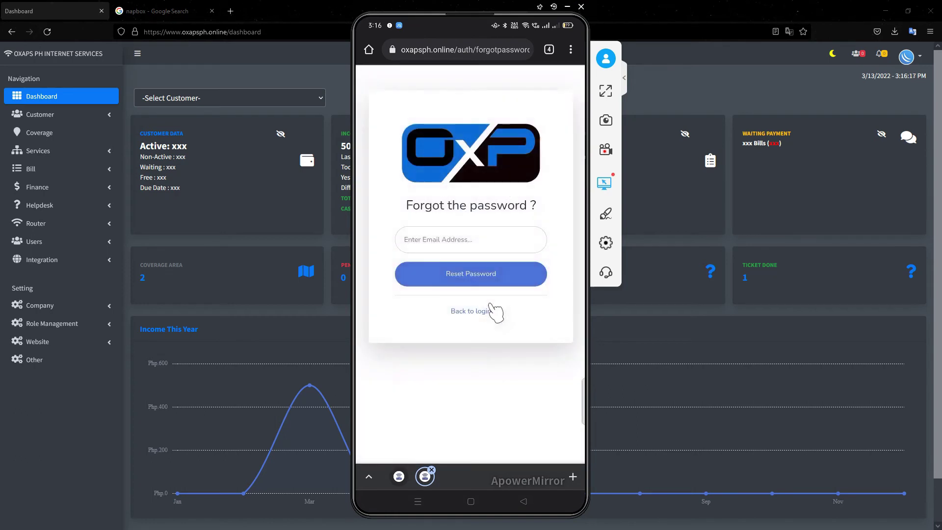
- Open Gmail on the phone and scroll the inbox to find the Update Password e-mail
right_click(488, 300)
left_click_drag(504, 307, 508, 307)
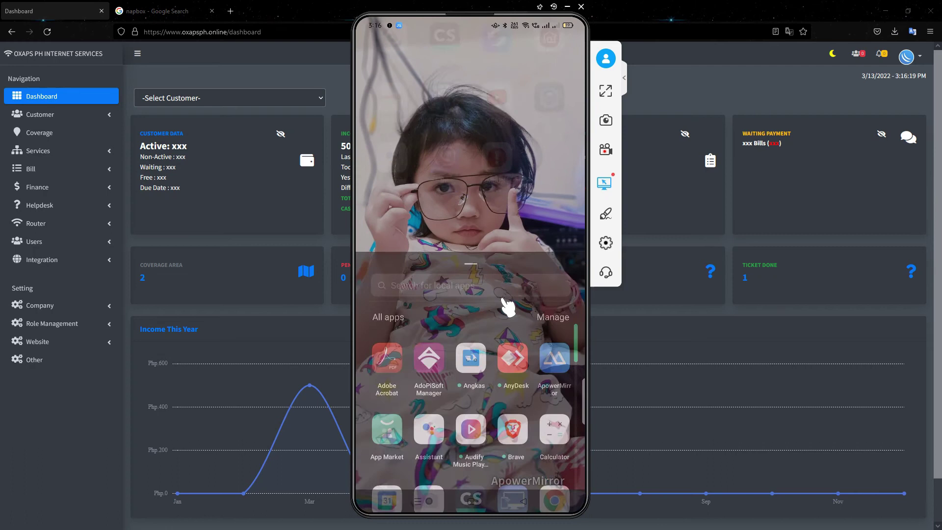
left_click(507, 306)
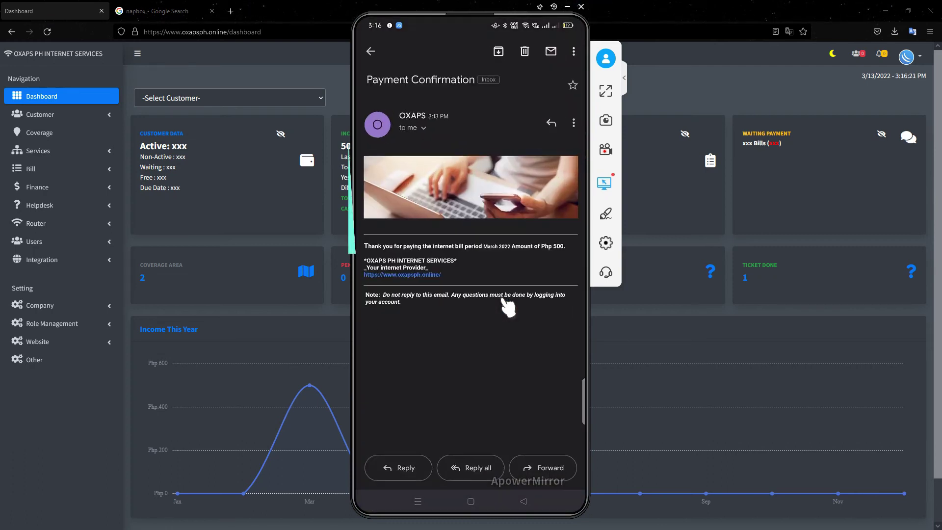
right_click(508, 306)
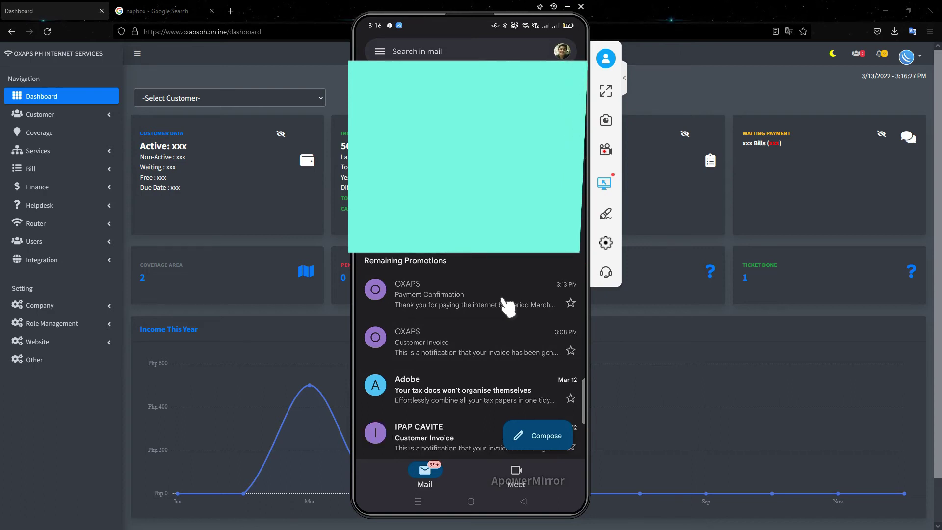
scroll(508, 306, "down", 2)
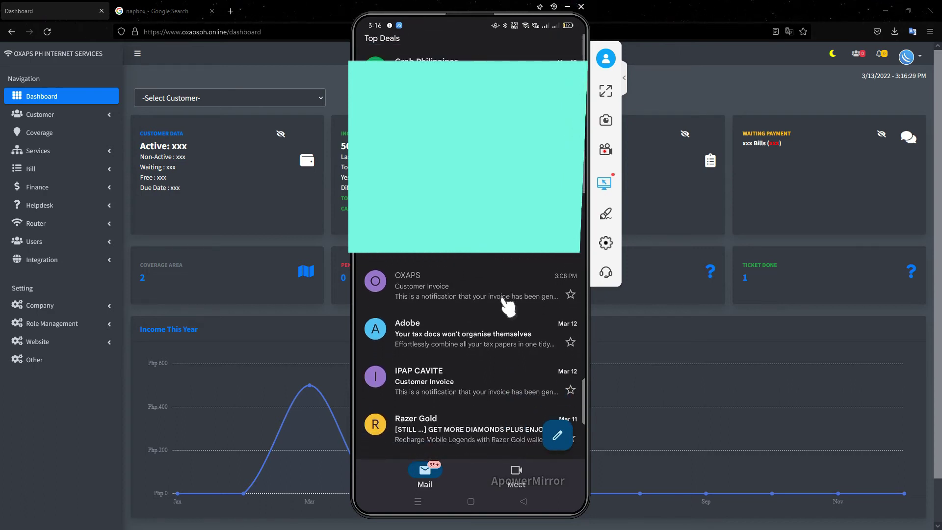
scroll(508, 307, "up", 2)
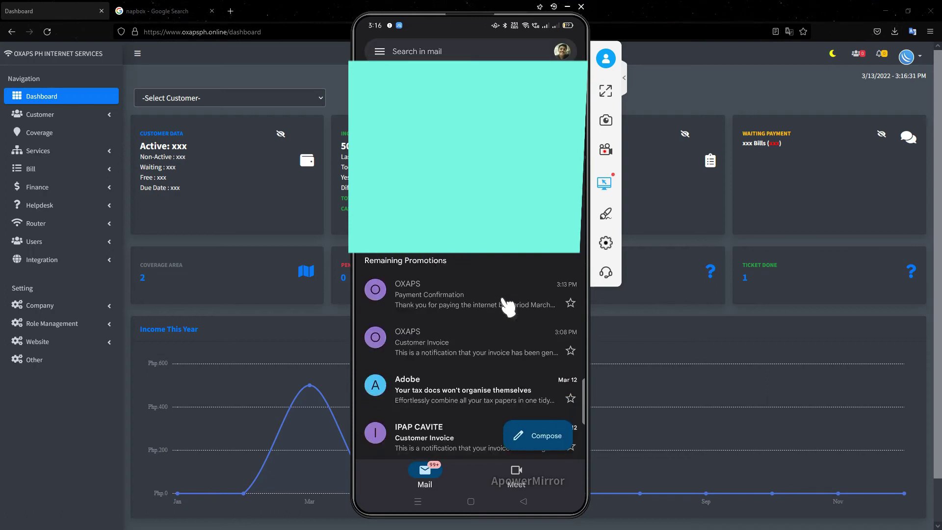
scroll(507, 306, "up", 2)
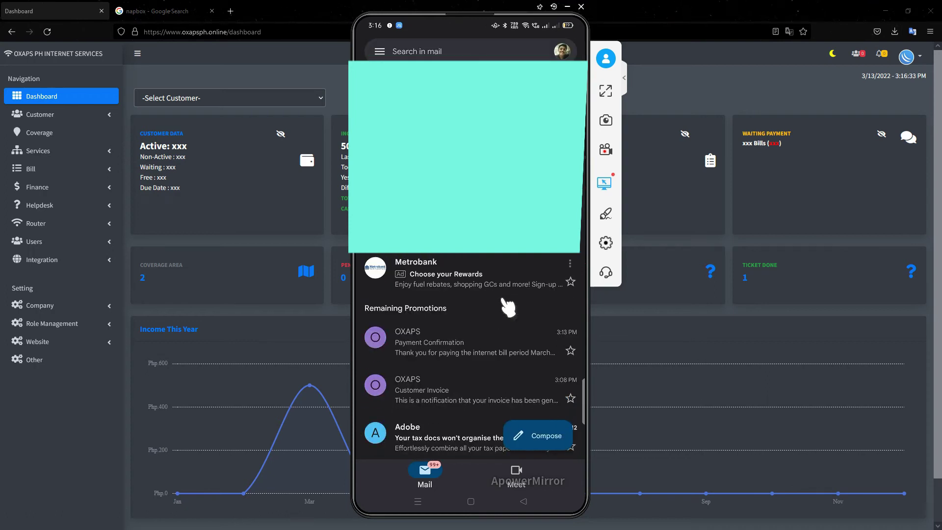
scroll(507, 306, "down", 2)
scroll(507, 306, "down", 3)
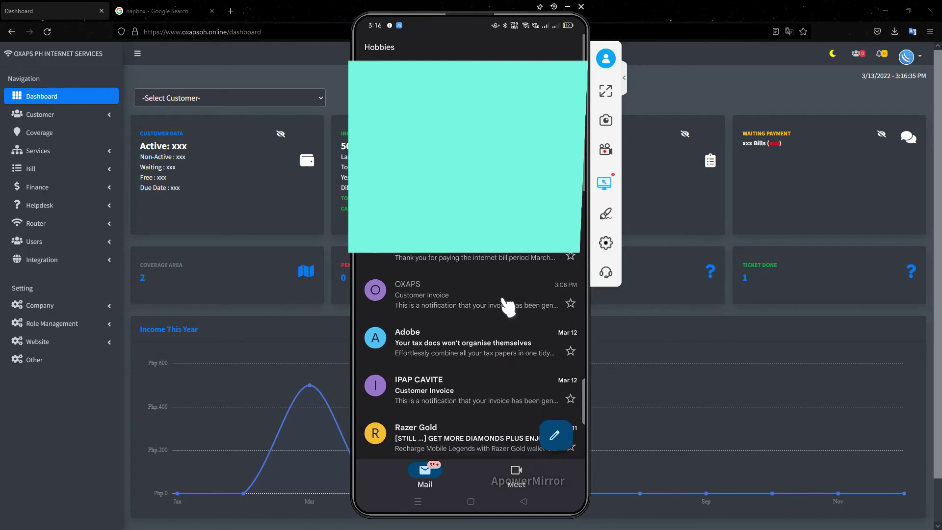
scroll(508, 306, "up", 3)
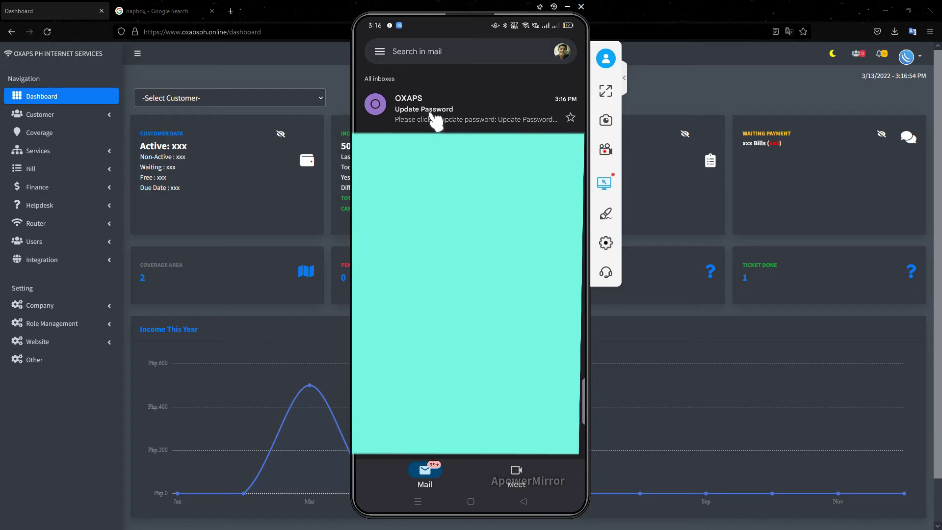
- Follow the Update Password e-mail's reset link and submit a new password and its repeat
left_click(434, 118)
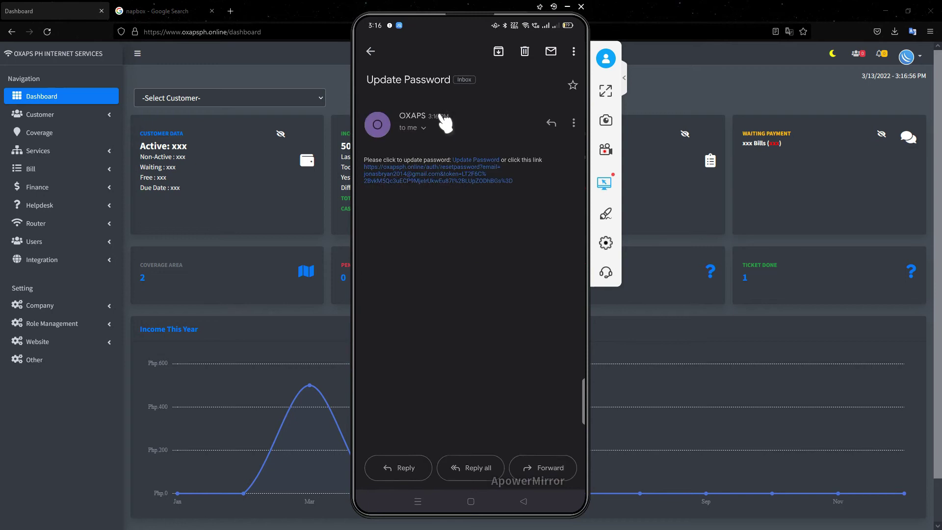
left_click(481, 160)
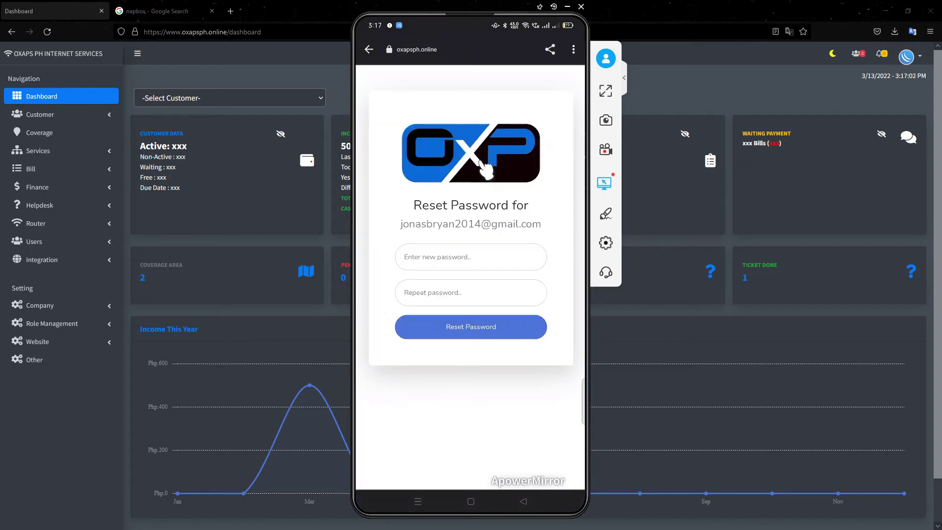
type("22222")
key("Tab")
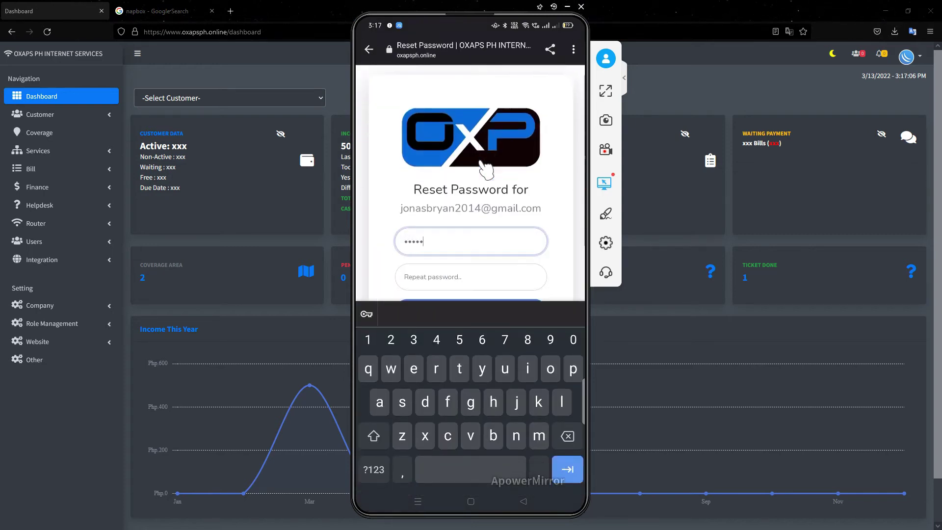
type("11335")
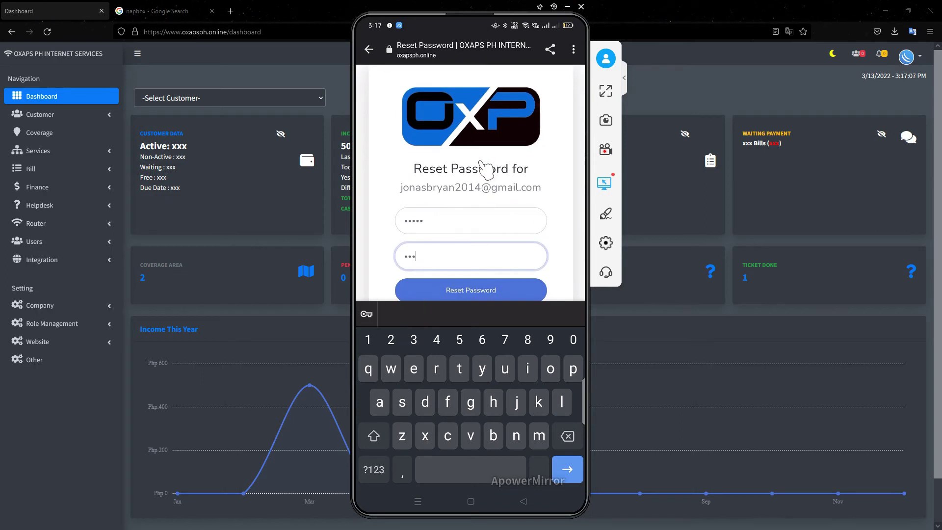
key("Return")
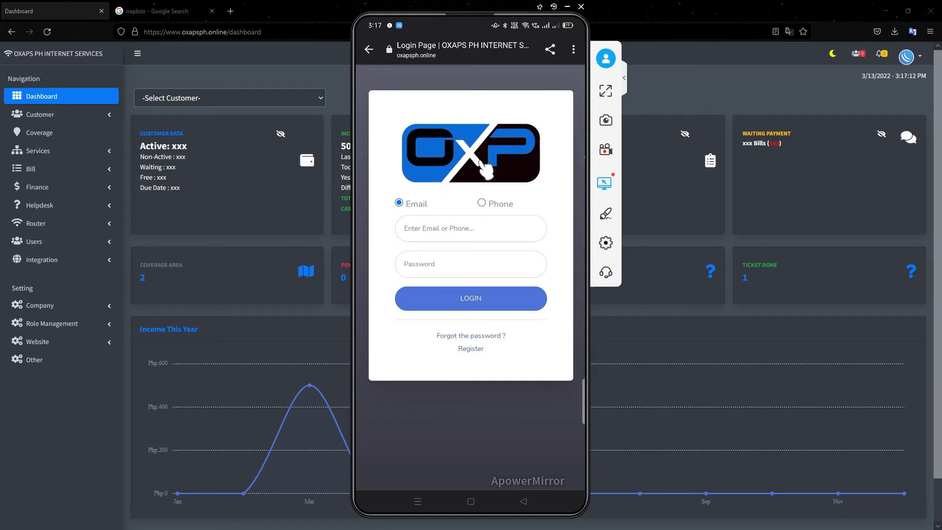
- Log in with the saved customer e-mail and password, retrying after a wrong password
key("Tab")
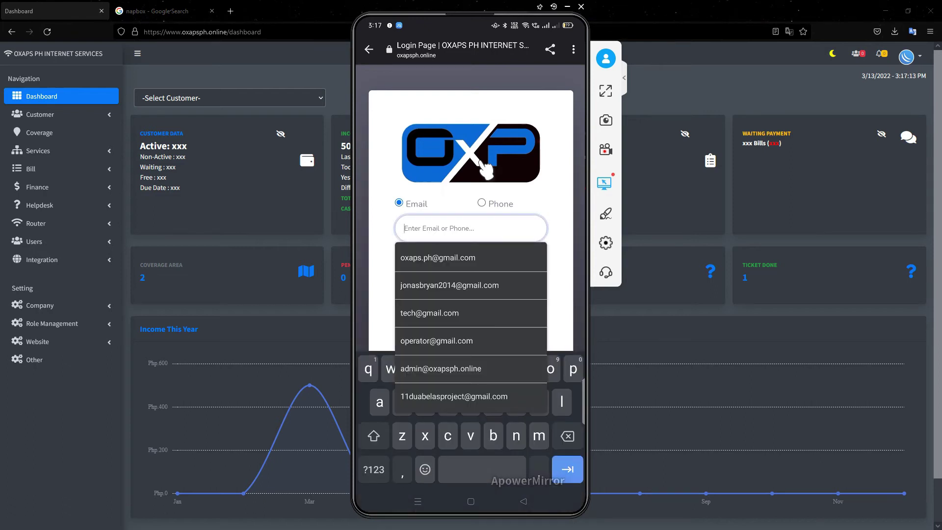
key("Down")
key("Down")
key("Return")
key("Tab")
type("3")
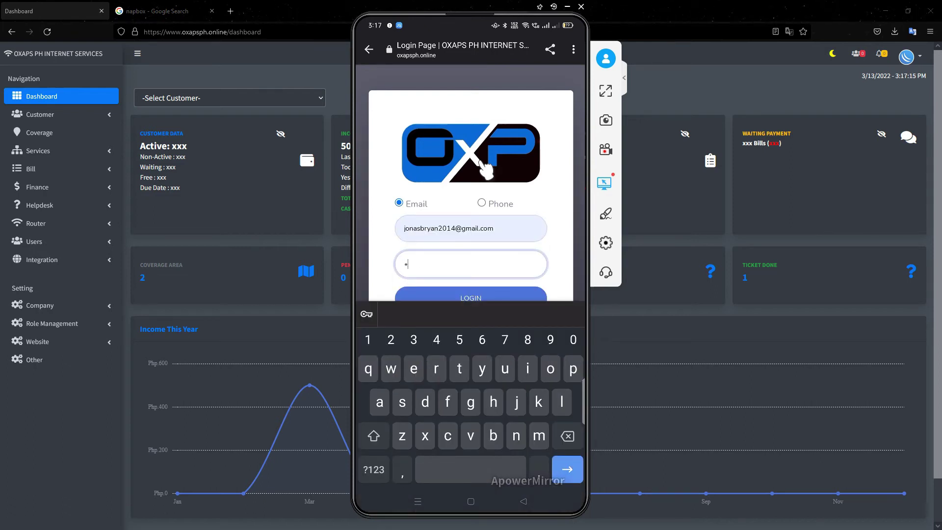
type("123")
key("Return")
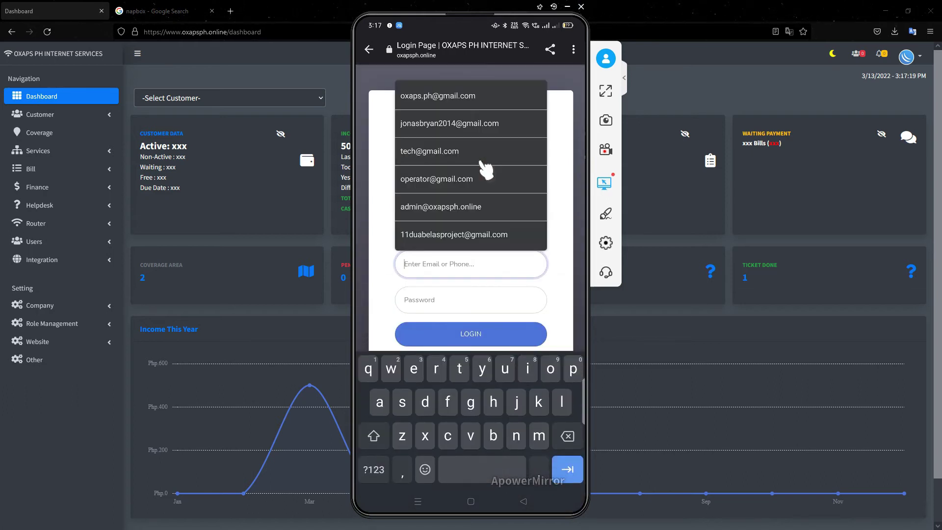
key("Tab")
type("•••••")
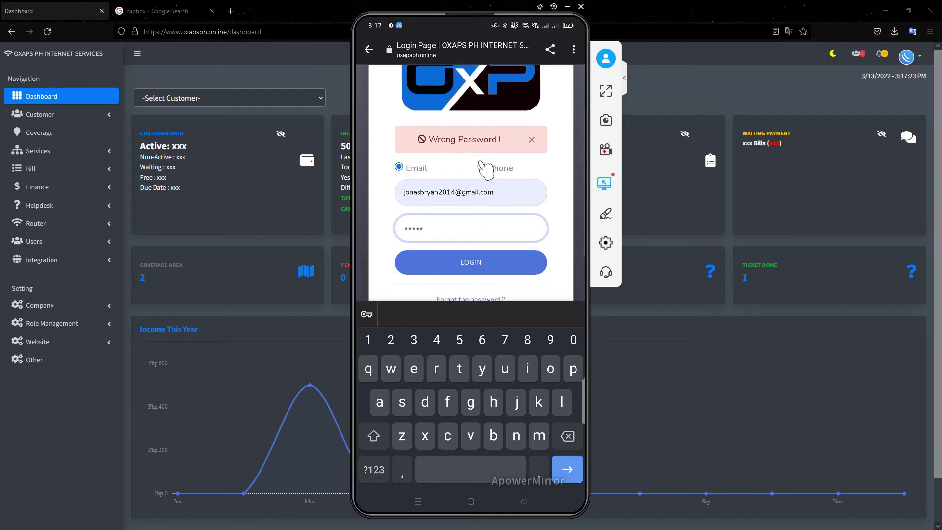
key("Escape")
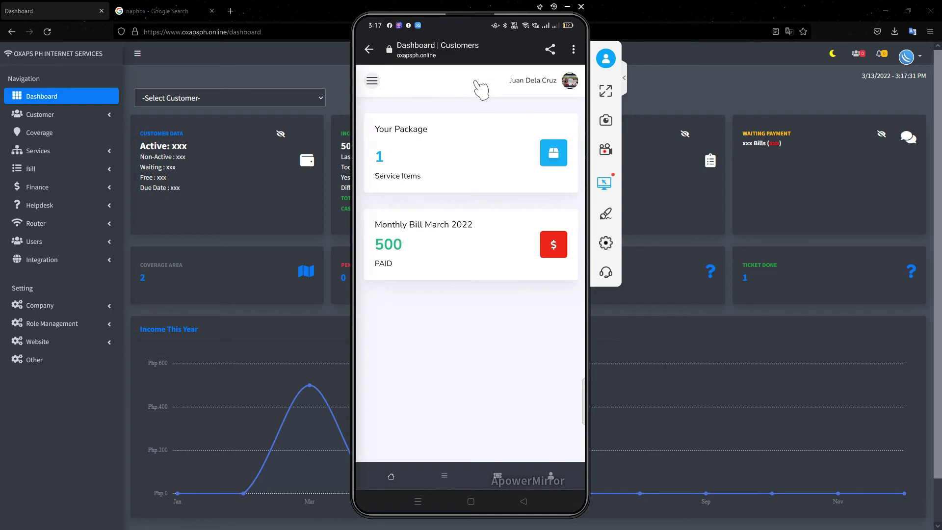
- Log the customer out and scroll through the empty new-customer registration form
left_click(570, 80)
left_click(518, 120)
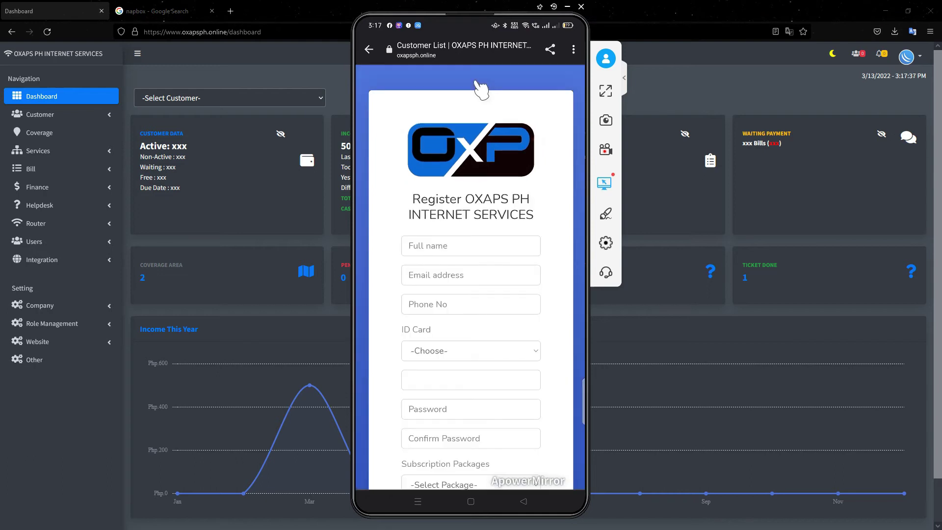
scroll(466, 377, "down", 3)
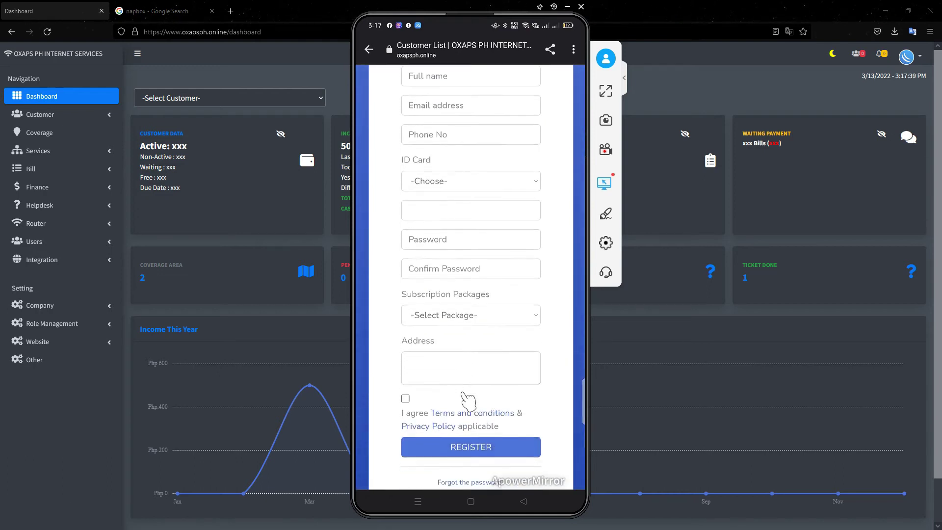
scroll(470, 421, "down", 1)
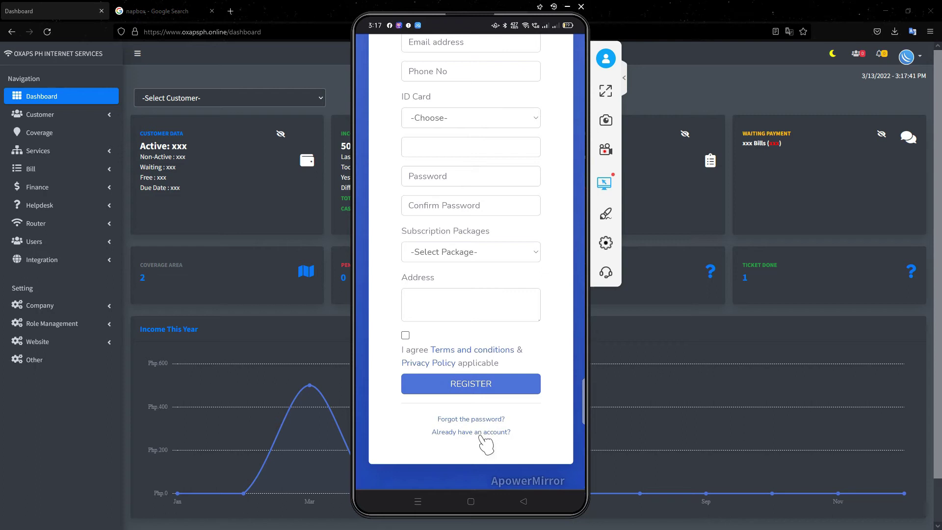
scroll(483, 442, "up", 5)
scroll(483, 441, "down", 5)
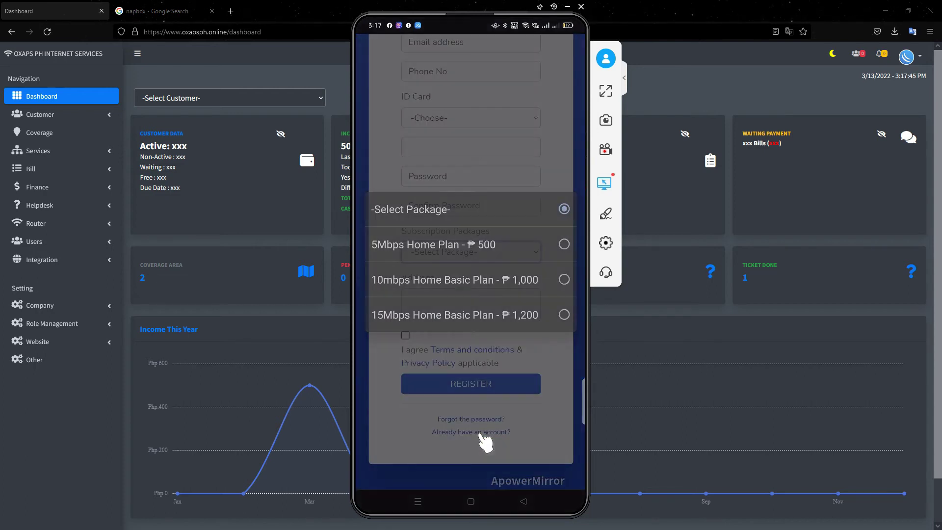
scroll(470, 216, "up", 3)
scroll(464, 186, "up", 2)
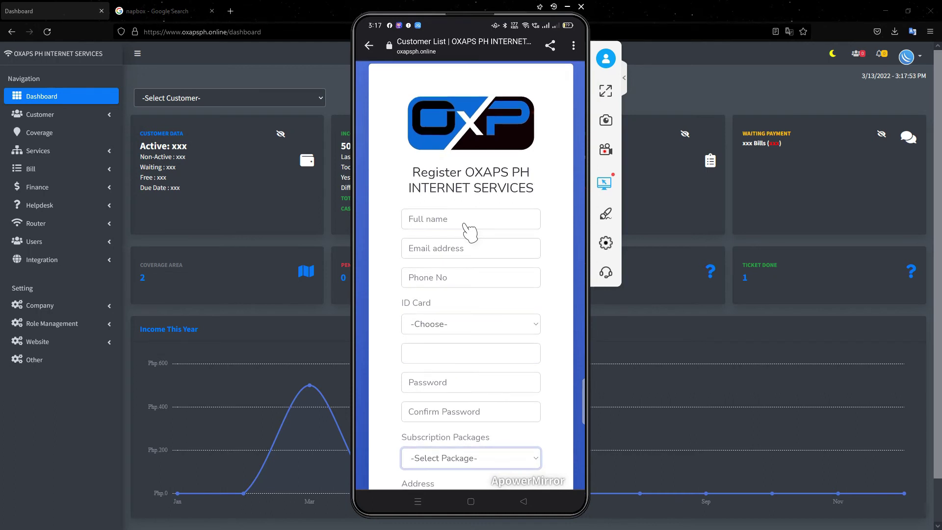
- Fill in the new customer's full name, e-mail and phone number
scroll(468, 229, "down", 1)
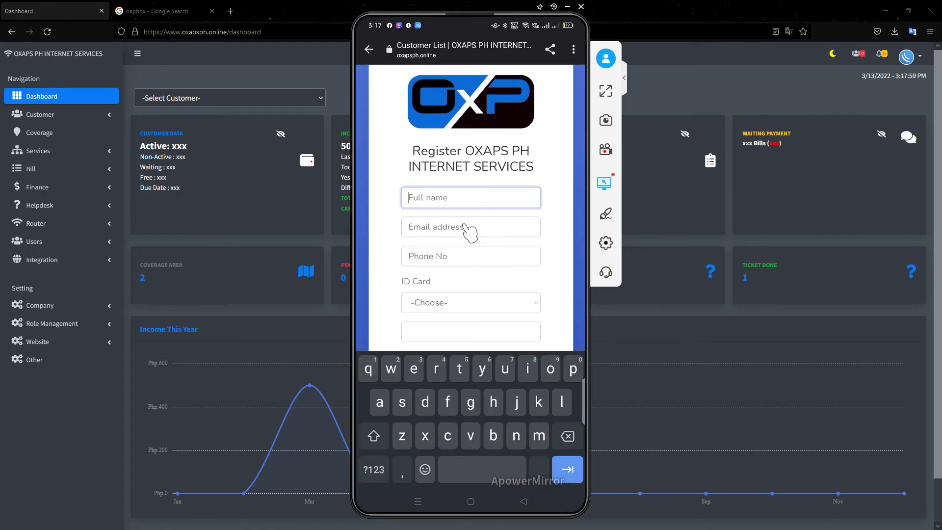
type("ckie")
key("BackSpace")
key("BackSpace")
type("lienr")
key("BackSpace")
type("t 2")
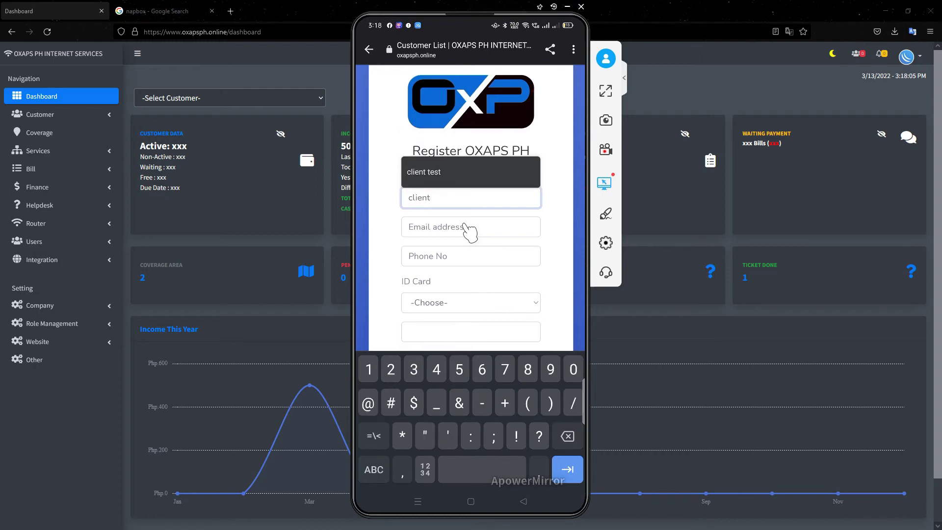
left_click(467, 227)
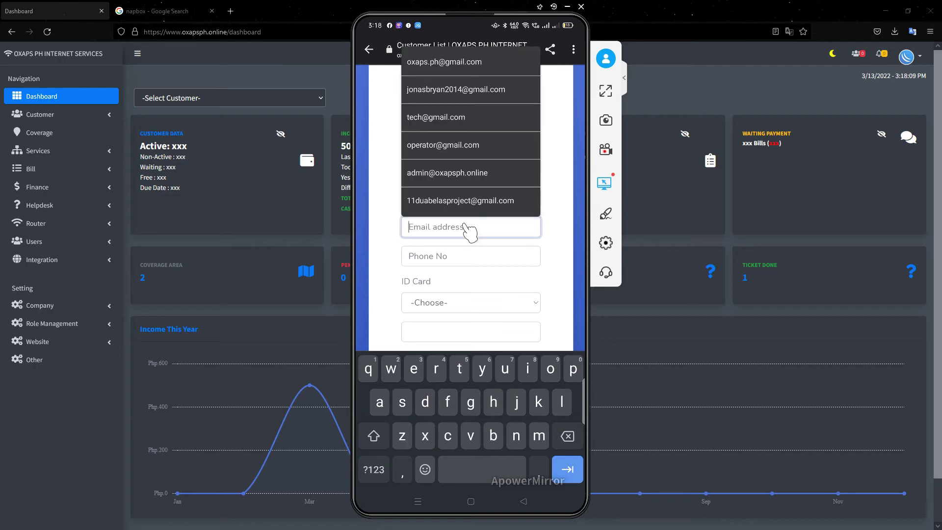
key("Tab")
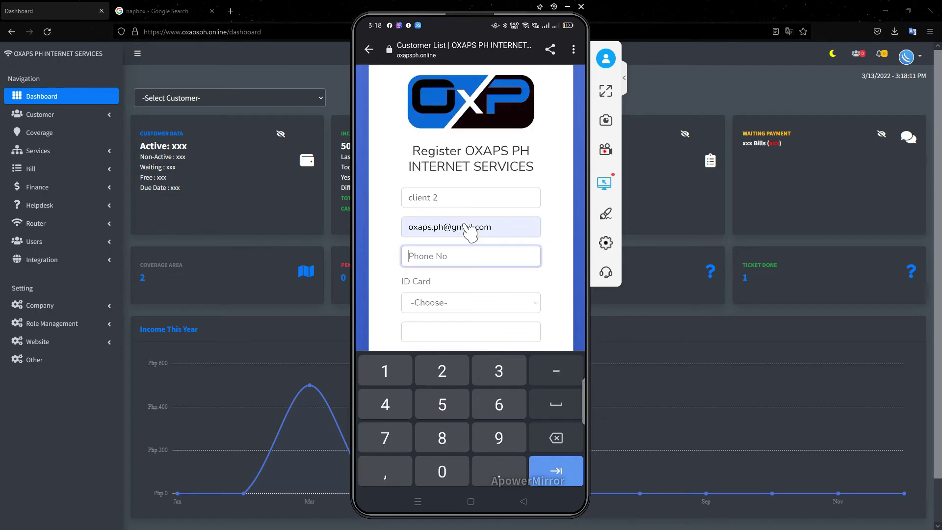
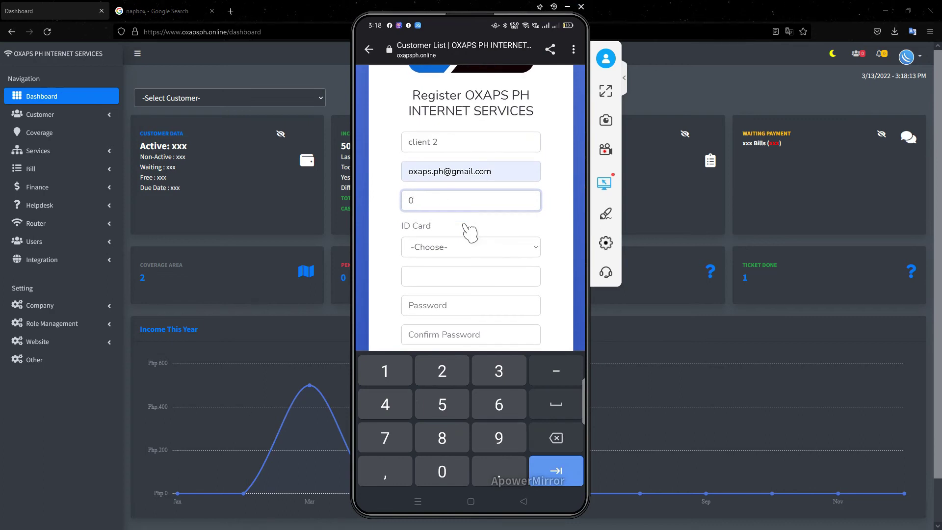
- Choose UMID as the ID type, fill the ID number, and enter and confirm the password
left_click(469, 230)
left_click(471, 257)
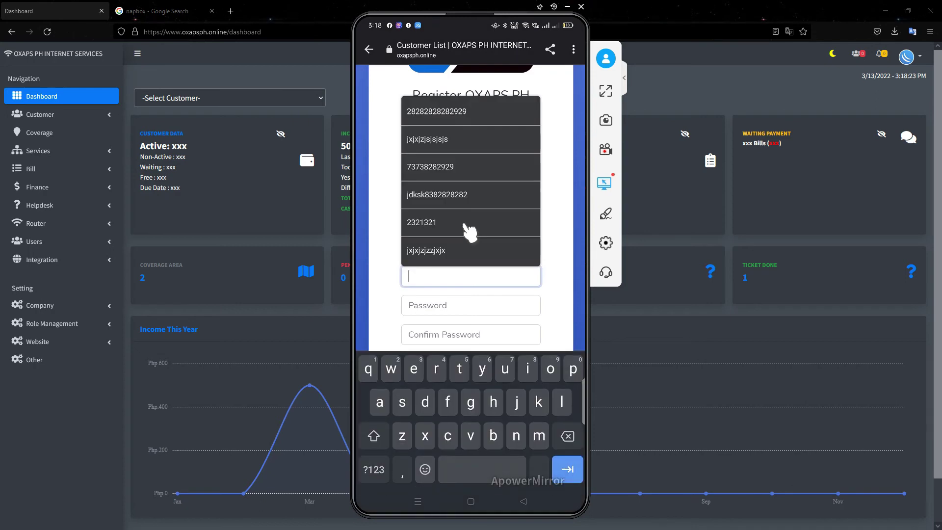
left_click(464, 225)
left_click(465, 224)
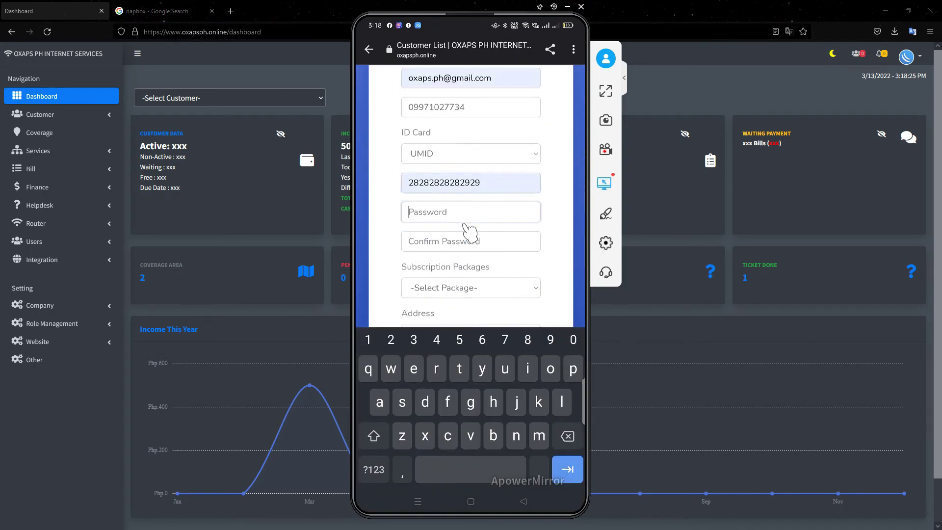
type("123")
key("Tab")
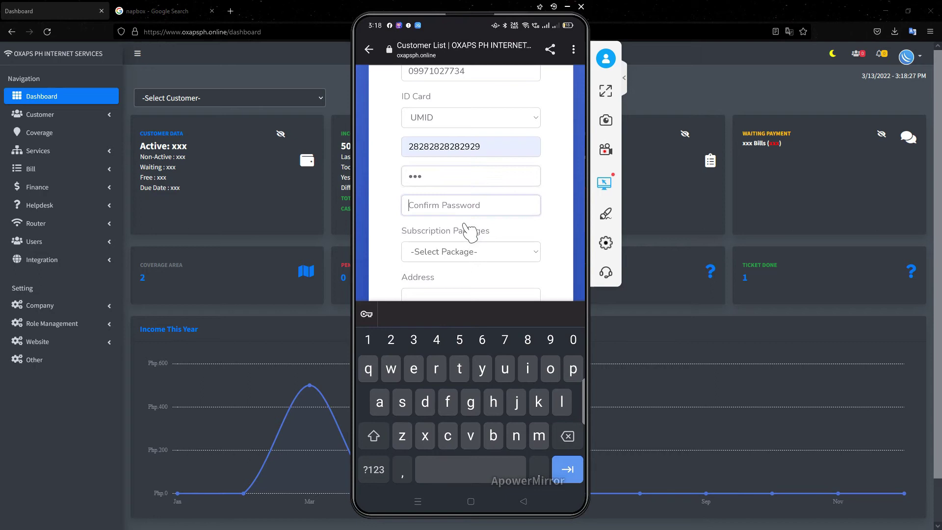
type("123")
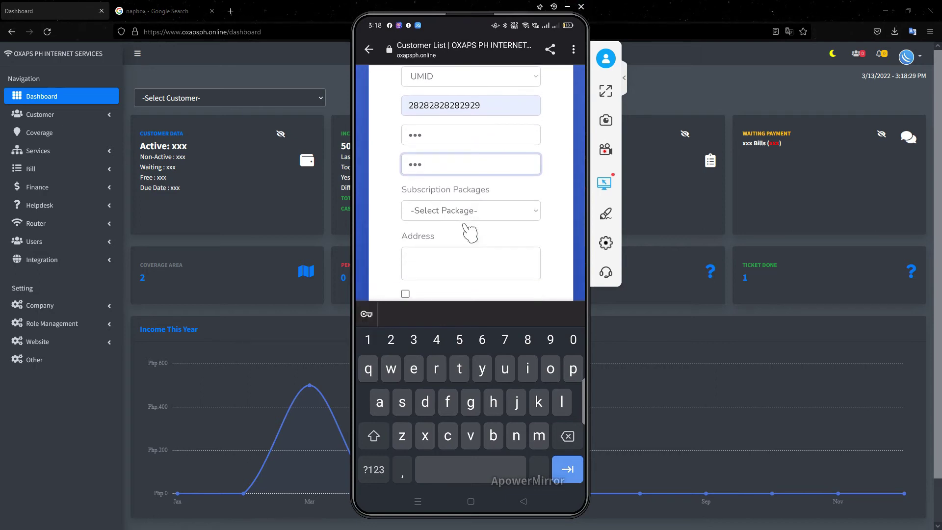
- Pick the 5Mbps Home Plan - ₱ 500 package, enter an address, accept the terms and submit
left_click(465, 221)
left_click(466, 228)
key("Tab")
type("hxjxjzjz")
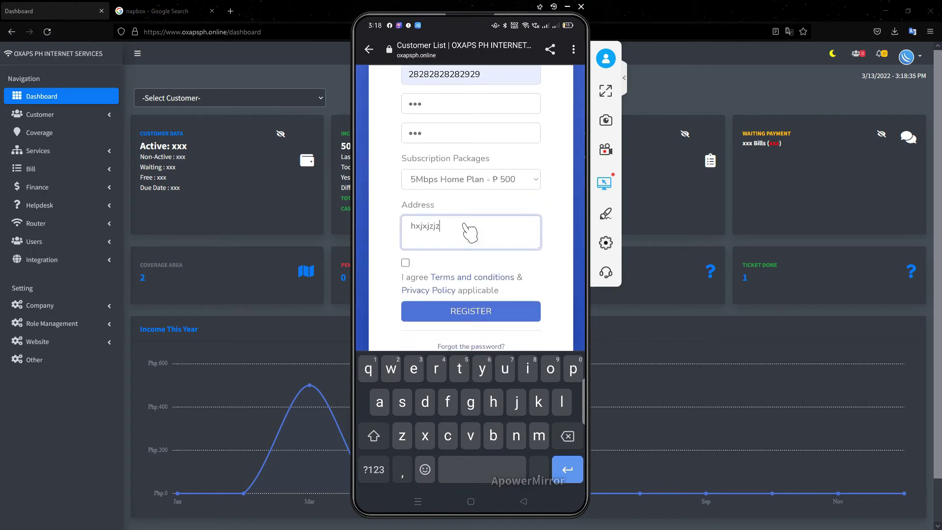
key("Tab")
key("space")
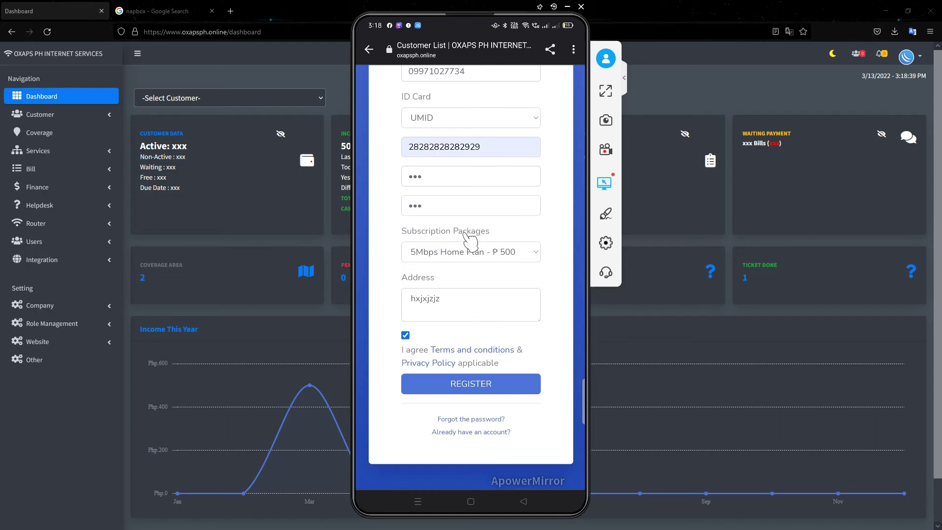
key("Return")
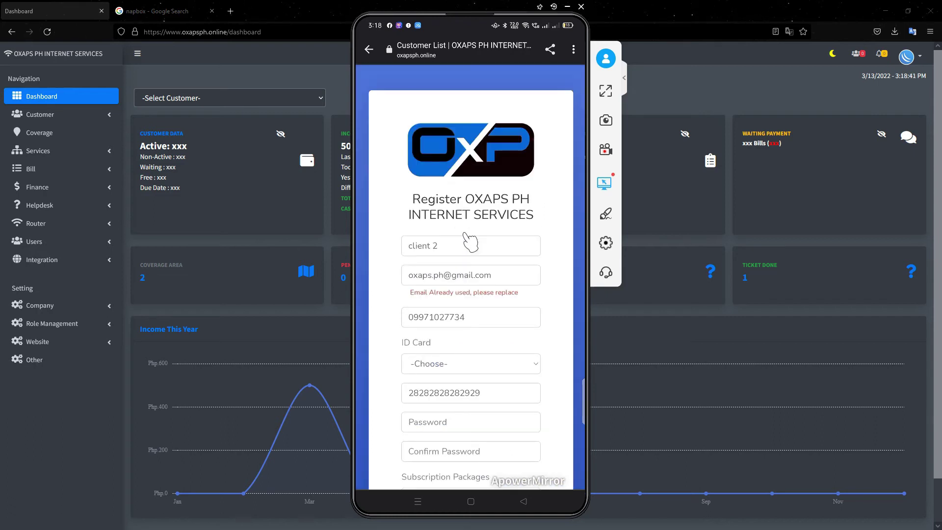
- Replace the already-used e-mail with a new suggested e-mail address
key("BackSpace")
key("BackSpace")
key("BackSpace")
key("BackSpace")
key("BackSpace")
key("BackSpace")
key("BackSpace")
key("BackSpace")
key("BackSpace")
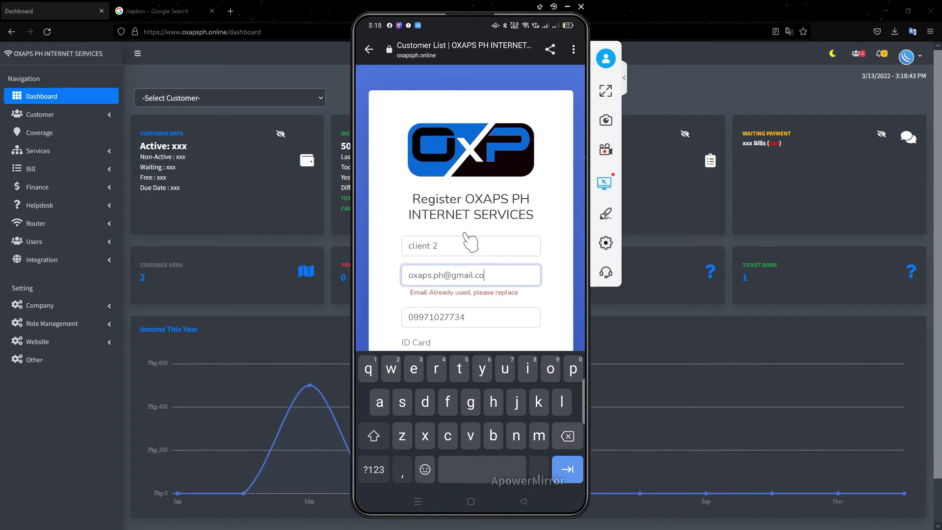
key("BackSpace")
key("BackSpace")
key("BackSpace")
key("BackSpace")
key("BackSpace")
key("BackSpace")
key("BackSpace")
key("BackSpace")
key("BackSpace")
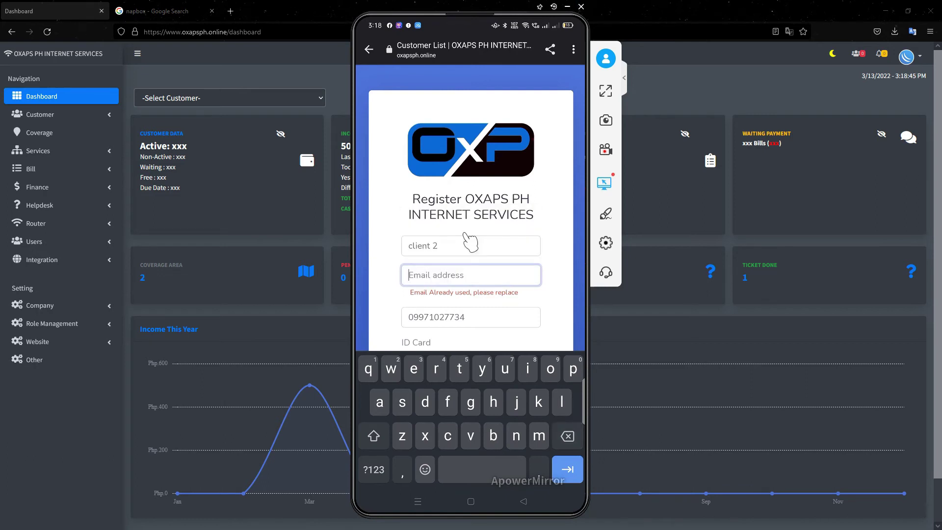
type("p")
key("BackSpace")
type("cl")
left_click(440, 193)
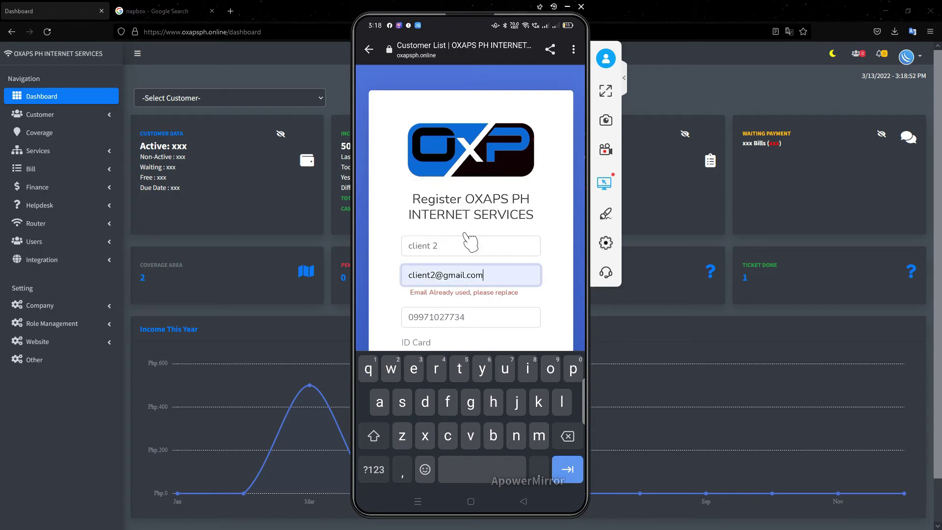
- Re-select UMID as the ID type and re-enter the password and its confirmation
scroll(470, 240, "down", 5)
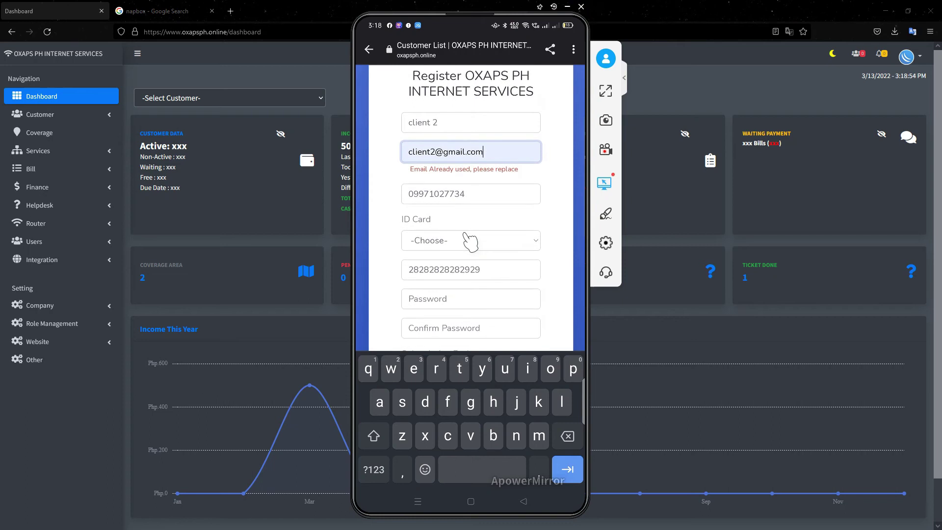
left_click(470, 240)
left_click(470, 245)
scroll(470, 240, "down", 2)
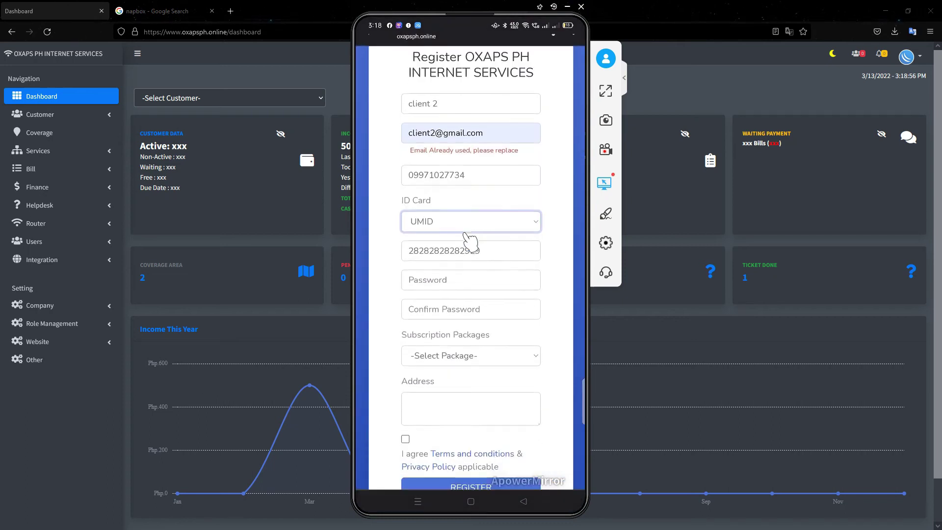
key("Tab")
type("123")
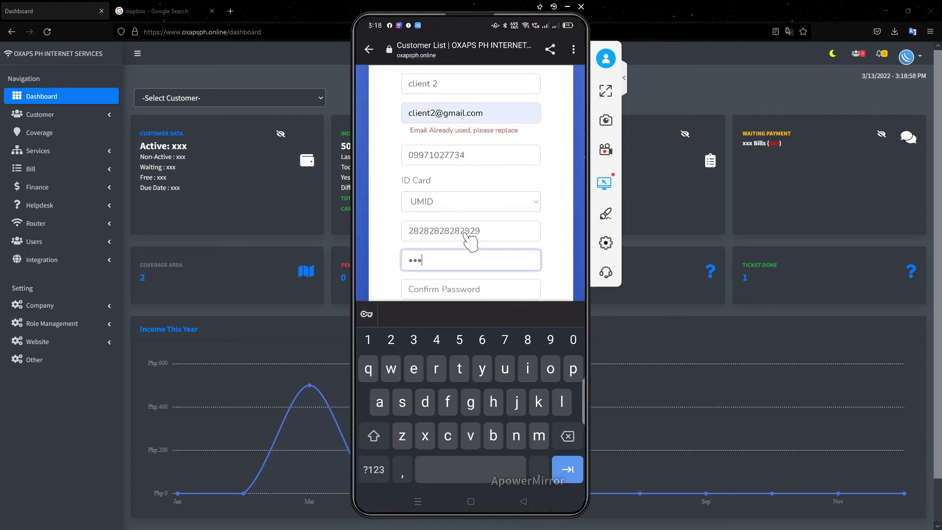
scroll(470, 240, "down", 2)
left_click(469, 241)
type("123")
- Re-choose the 5Mbps Home Plan - ₱ 500 package, re-enter the address and submit the registration
scroll(470, 239, "down", 2)
left_click(468, 238)
left_click(469, 243)
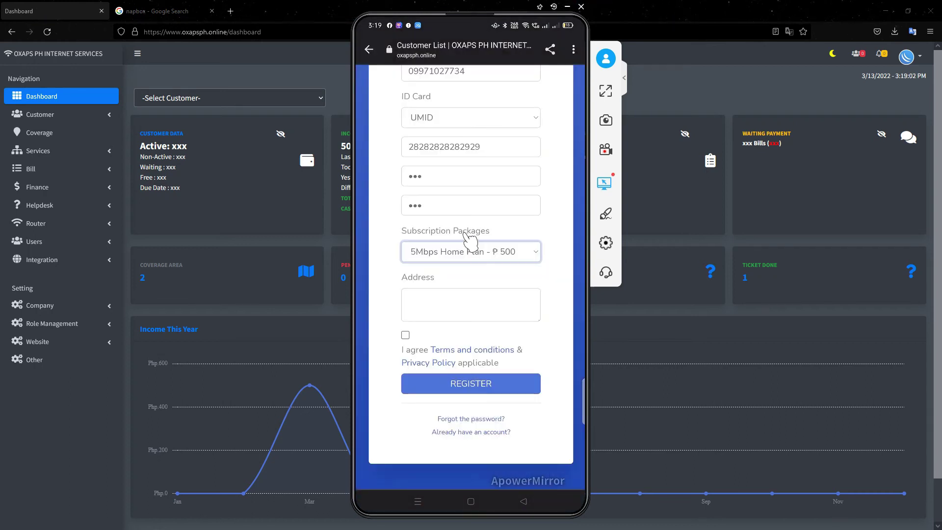
key("Tab")
type("jxjxjx")
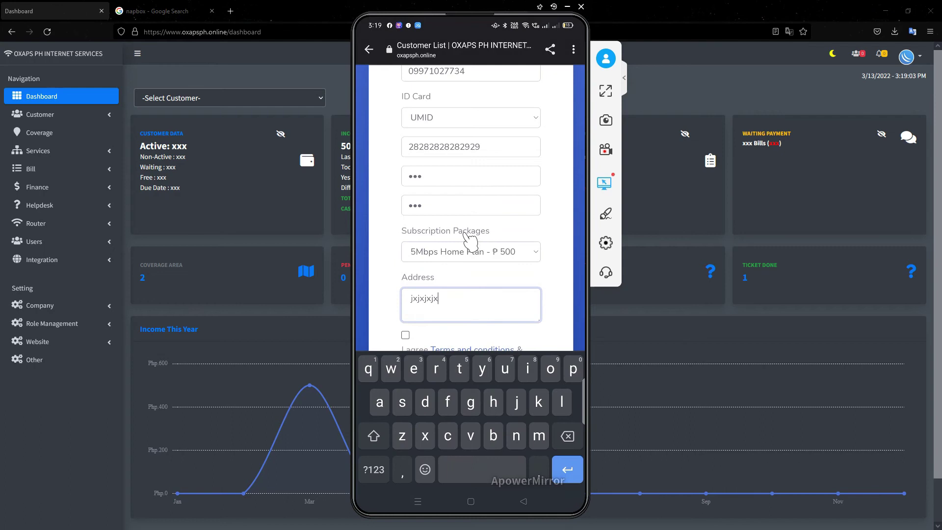
key("Escape")
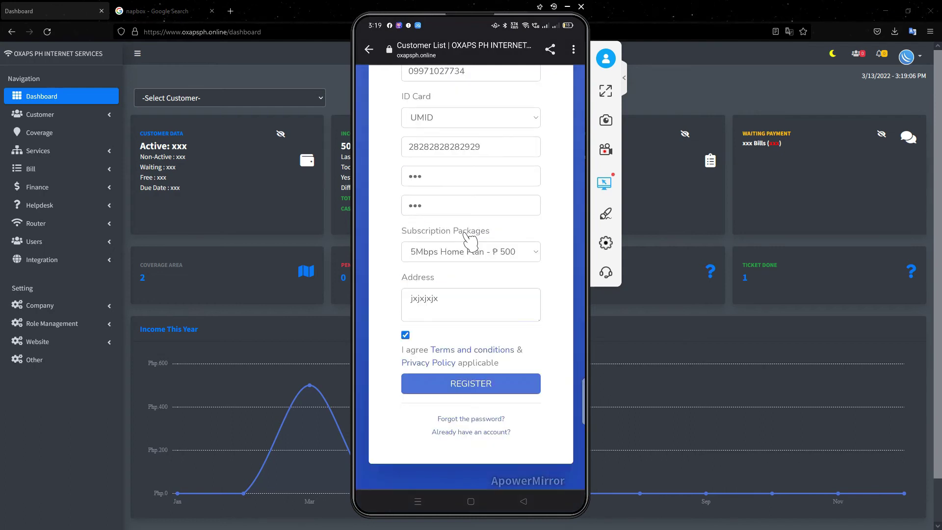
key("Return")
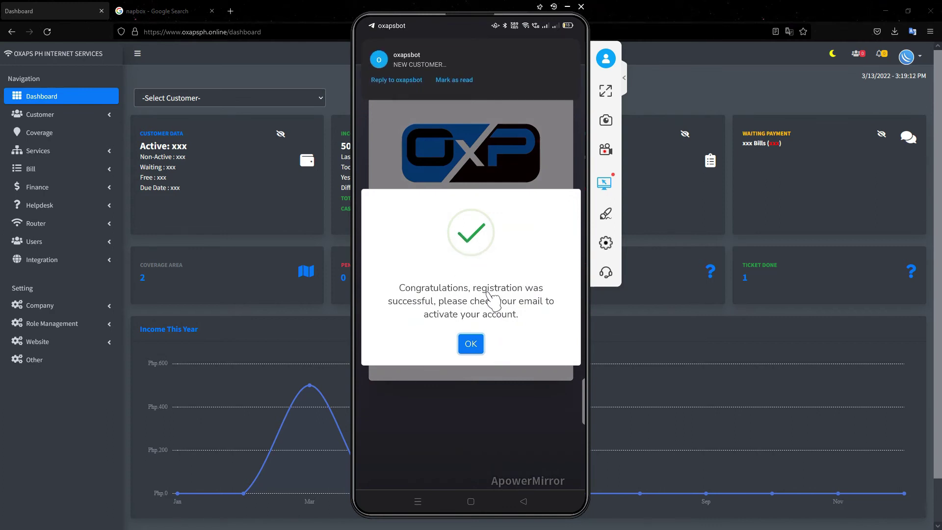
- Dismiss the registration success message, reload the dashboard and show the new customer notifications
key("Return")
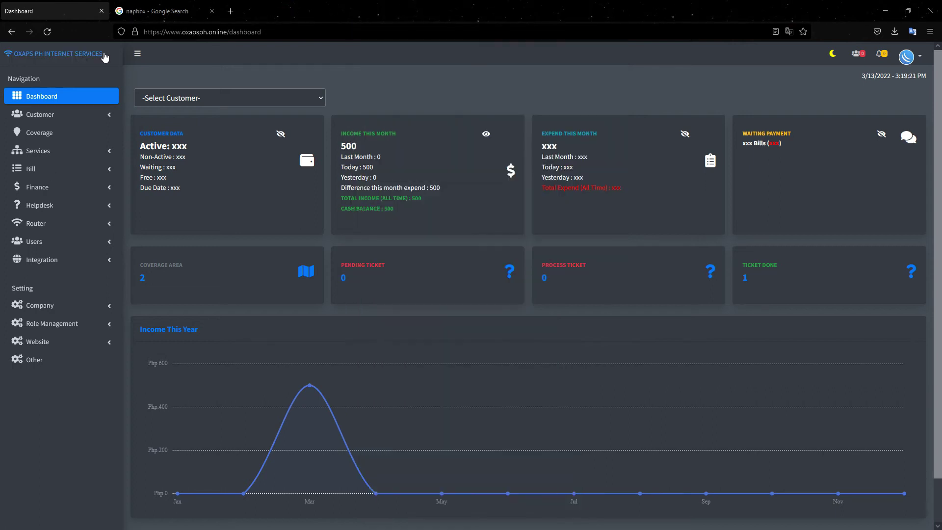
left_click(47, 31)
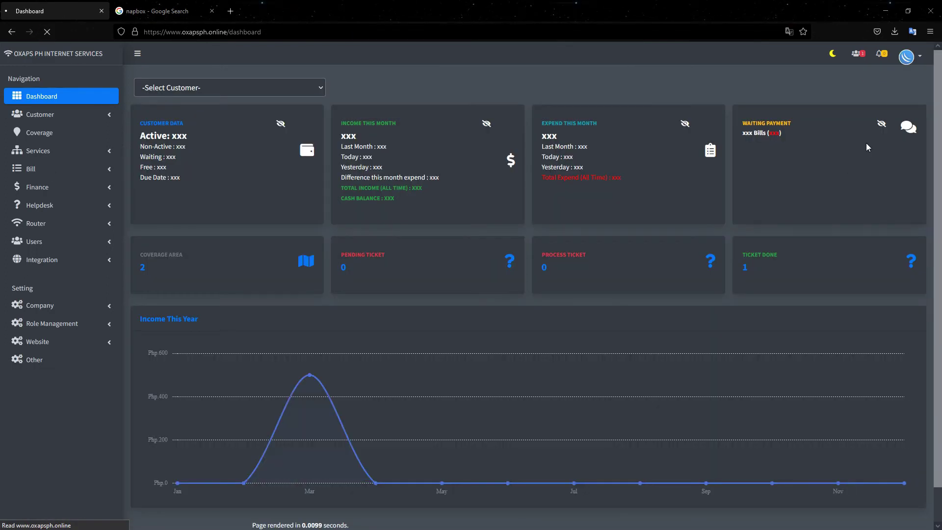
left_click(857, 57)
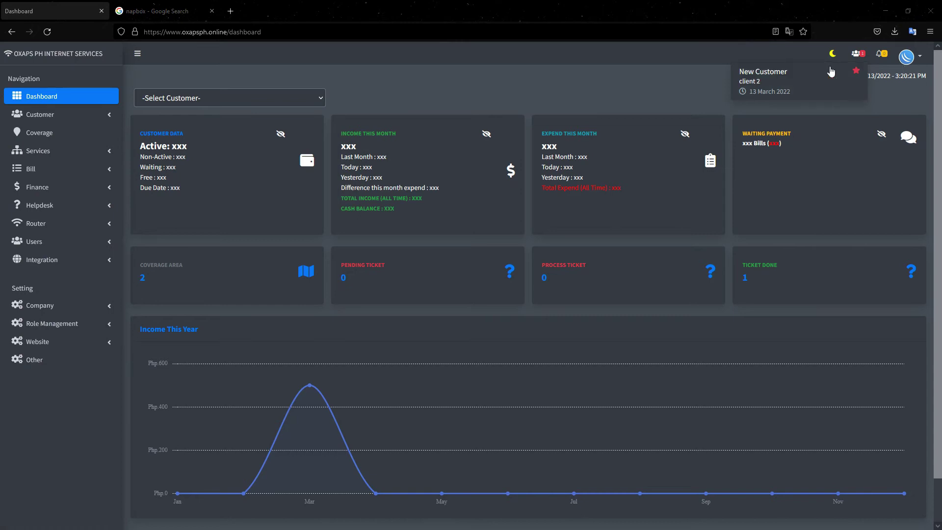
- Open the new customer's record and set its register date to 2022-03-13
left_click(786, 87)
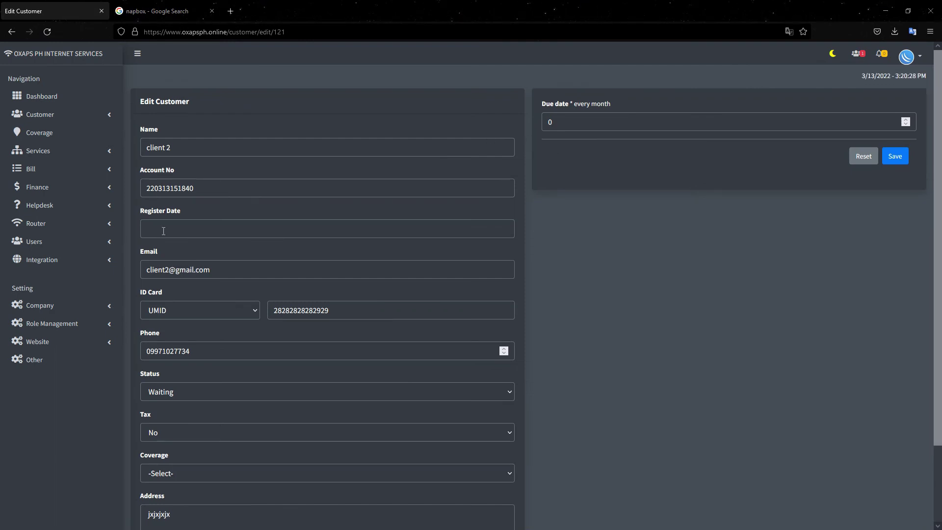
scroll(229, 189, "down", 2)
left_click(230, 182)
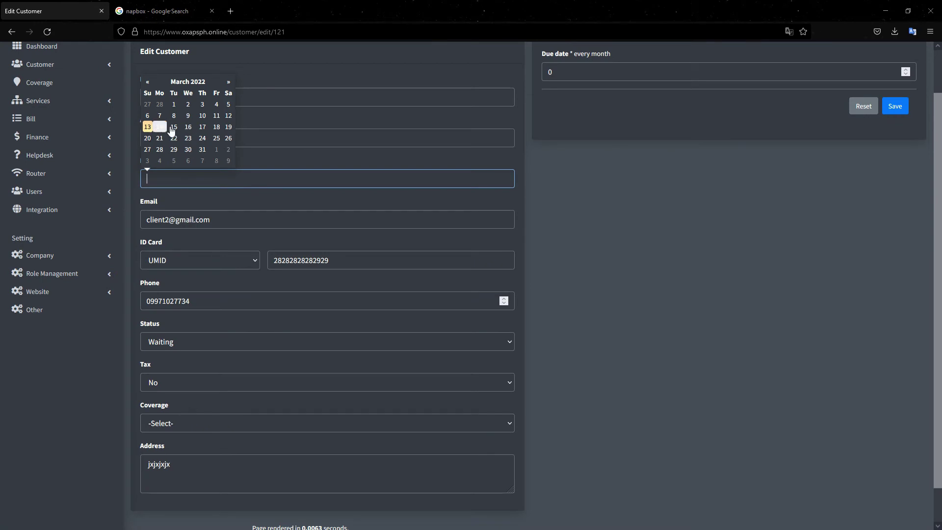
left_click(152, 129)
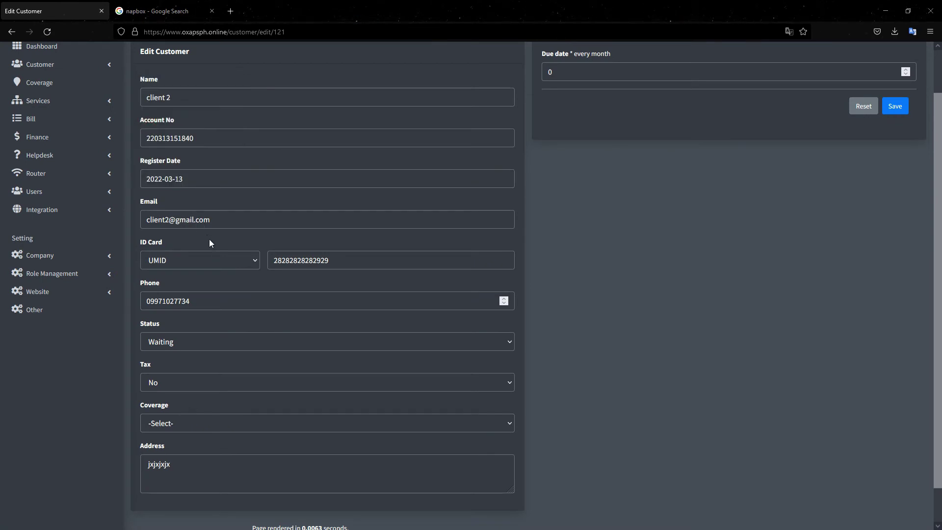
- Set status to Non-Active, coverage to nap 1002, due date to 15, and save
scroll(219, 284, "down", 1)
scroll(218, 284, "down", 1)
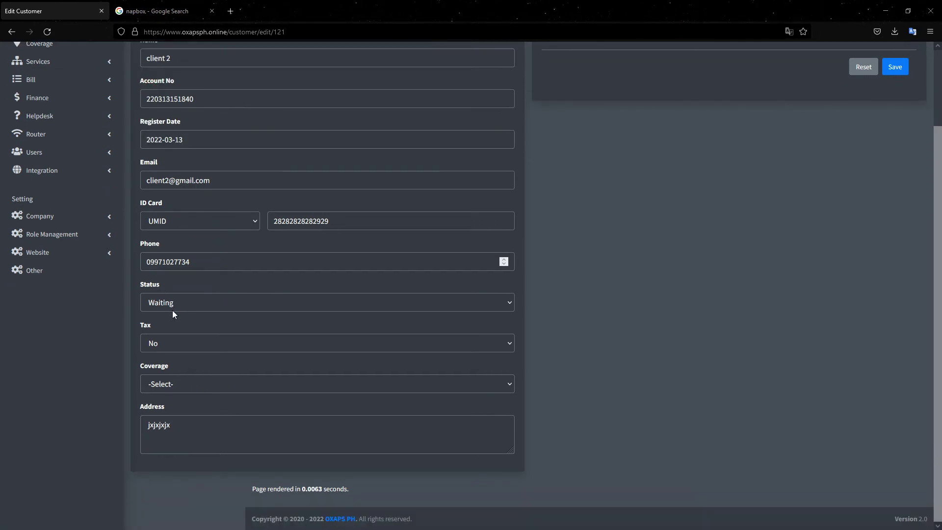
left_click(169, 306)
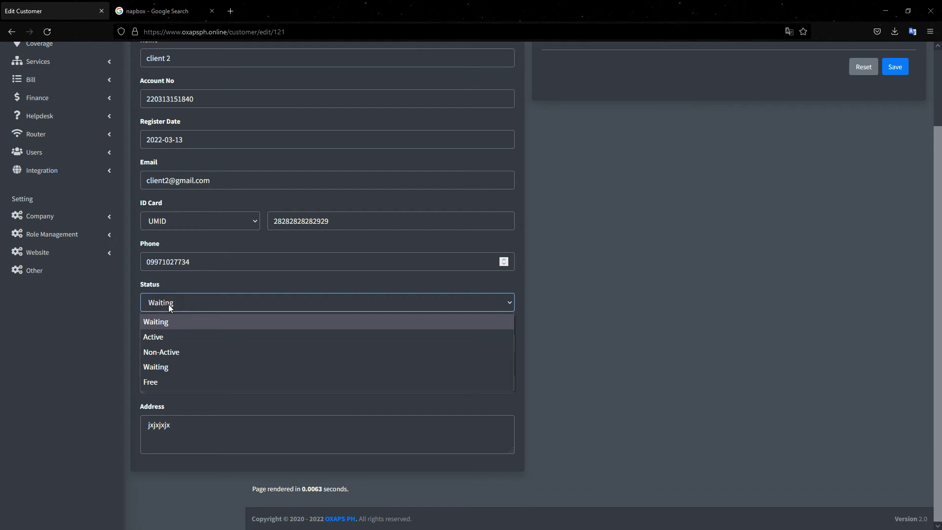
left_click(170, 351)
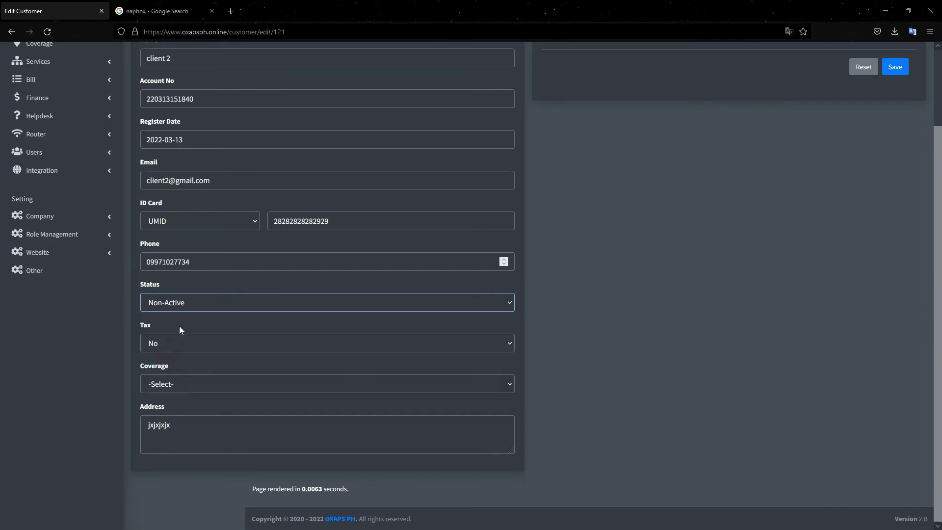
left_click(166, 385)
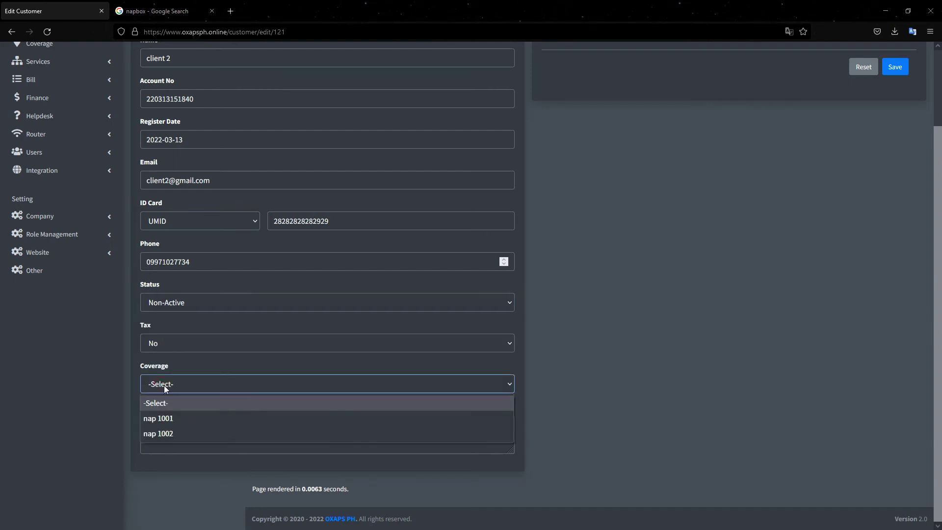
left_click(172, 432)
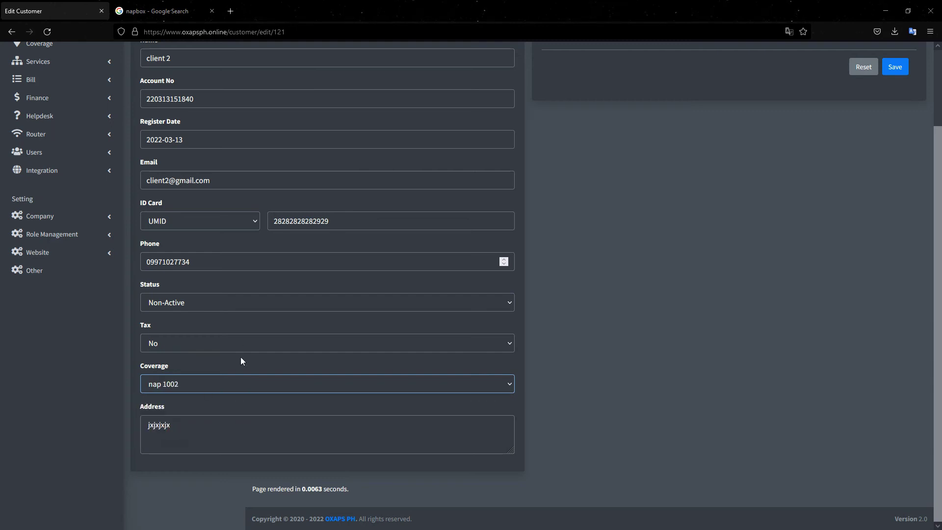
scroll(729, 219, "up", 3)
left_click(577, 122)
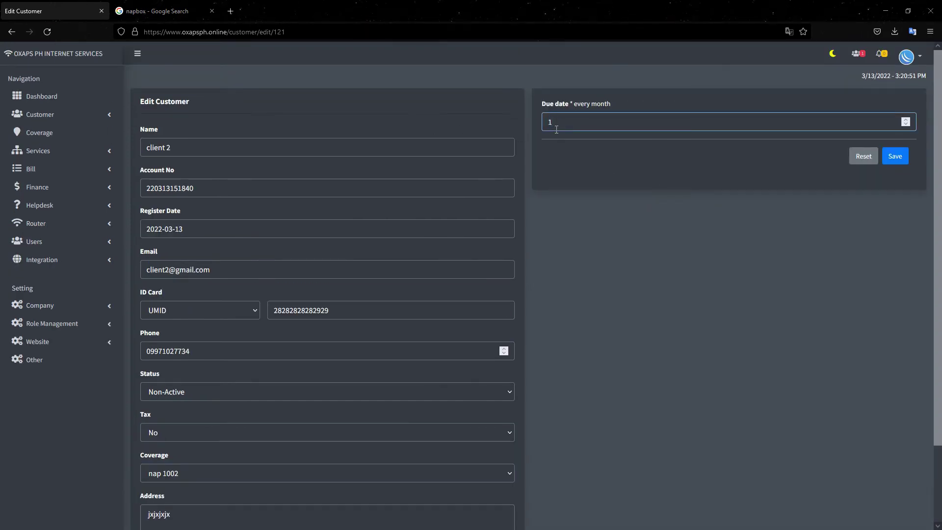
type("15")
left_click(894, 158)
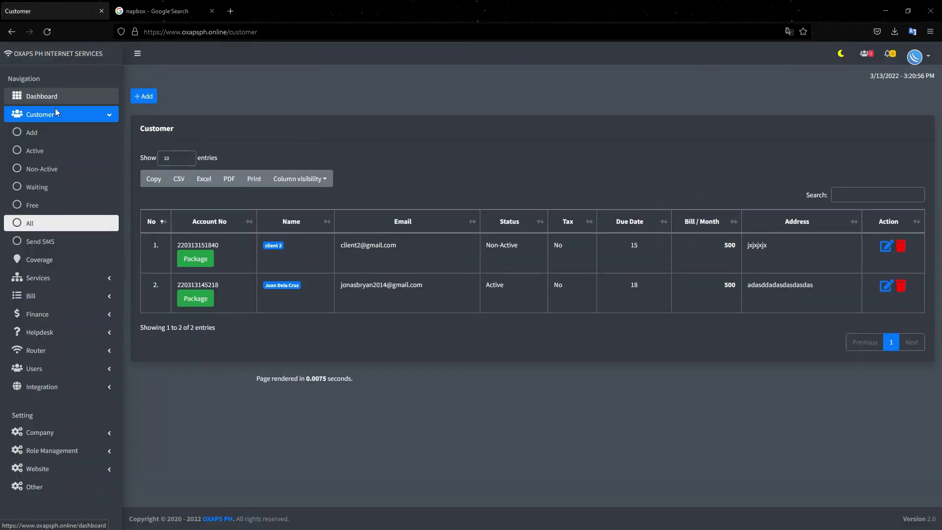
- Check nap 1002's Active/Non-Active counts and open client 2's record from that area's customer list
left_click(94, 115)
left_click(39, 133)
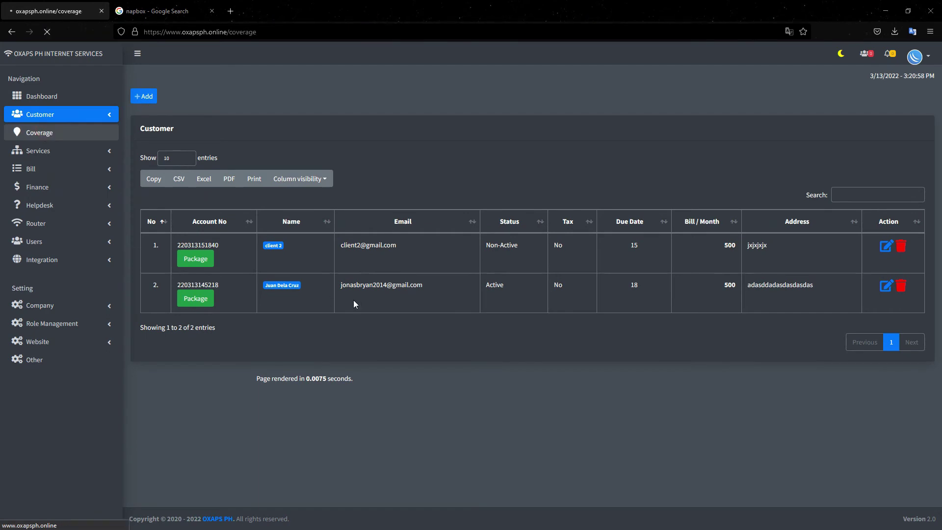
left_click_drag(387, 274, 366, 274)
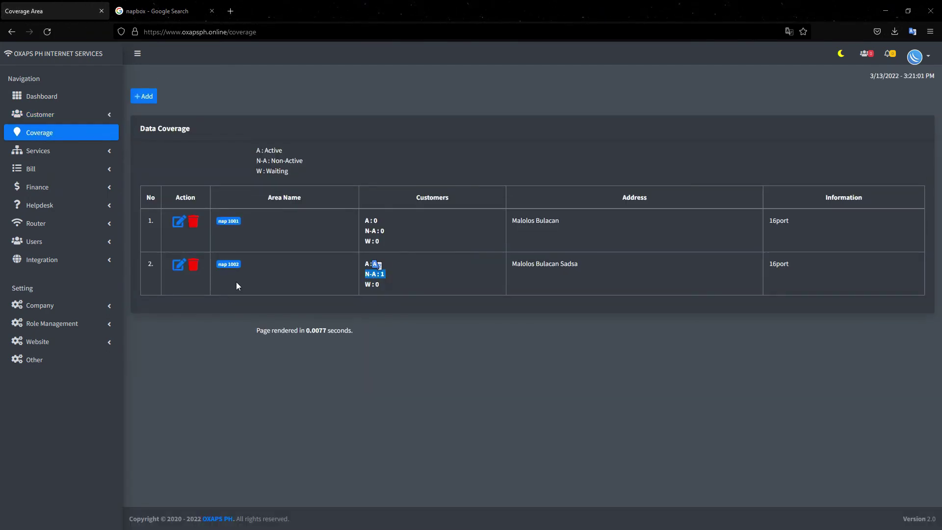
left_click(228, 264)
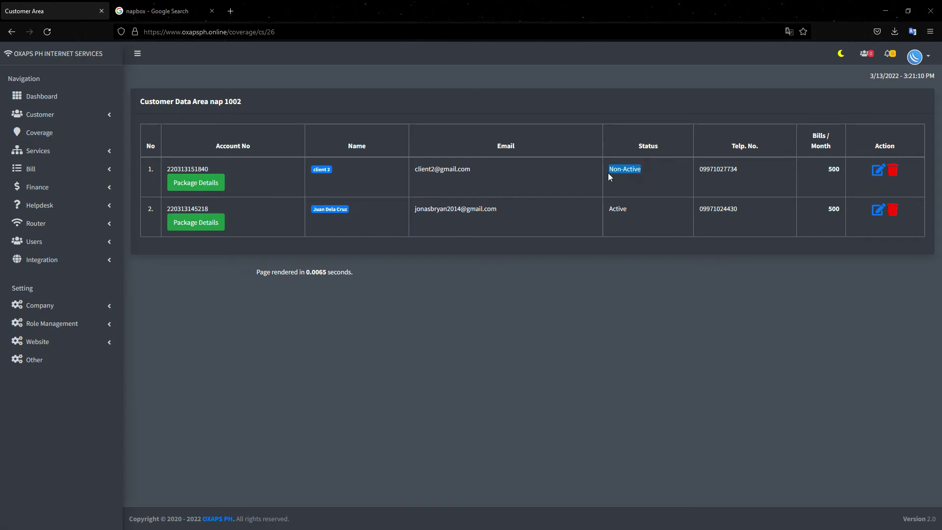
left_click(879, 174)
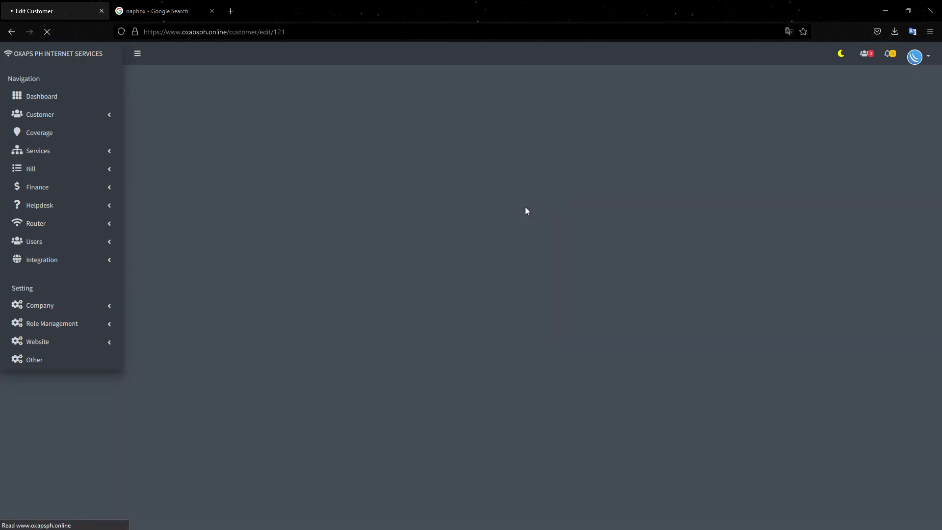
- Set client 2's status to Active, save, and check nap 1002's coverage counts
scroll(196, 378, "down", 2)
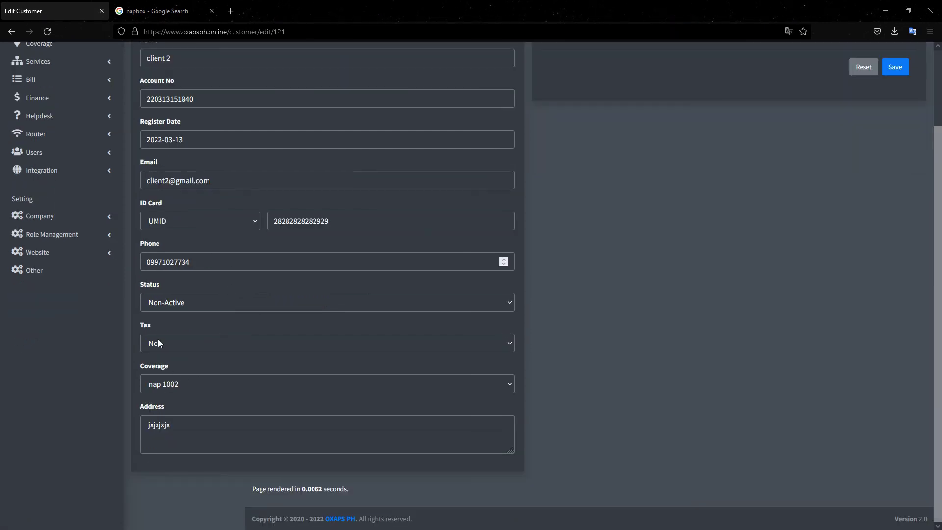
left_click(165, 305)
left_click(157, 337)
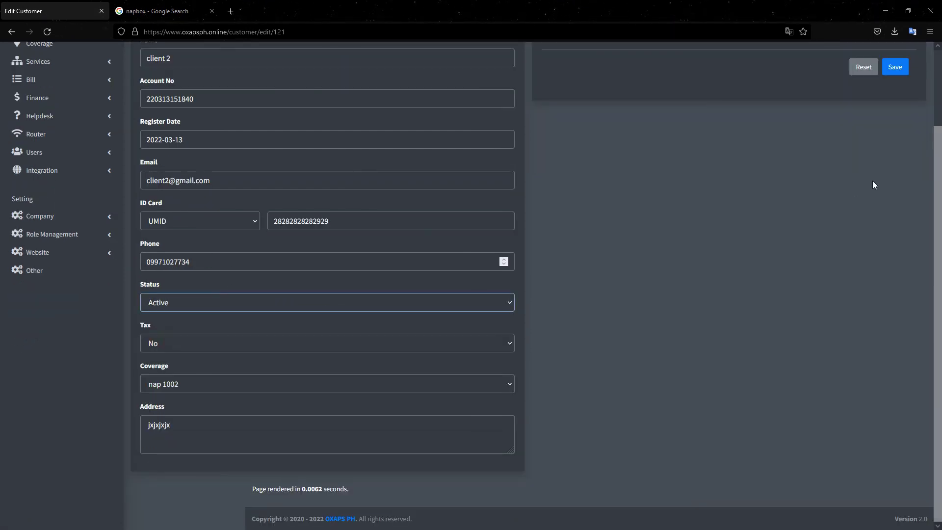
scroll(910, 138, "up", 1)
left_click(897, 107)
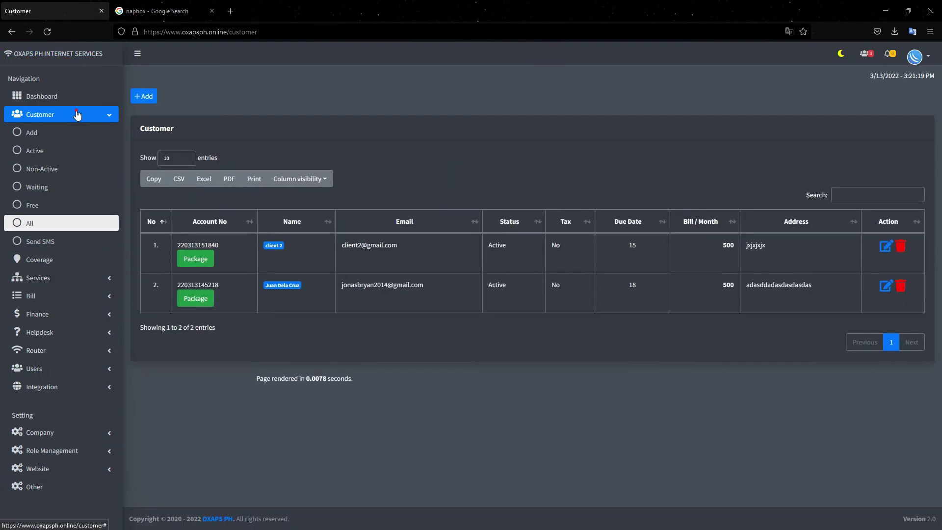
left_click(97, 119)
left_click(43, 141)
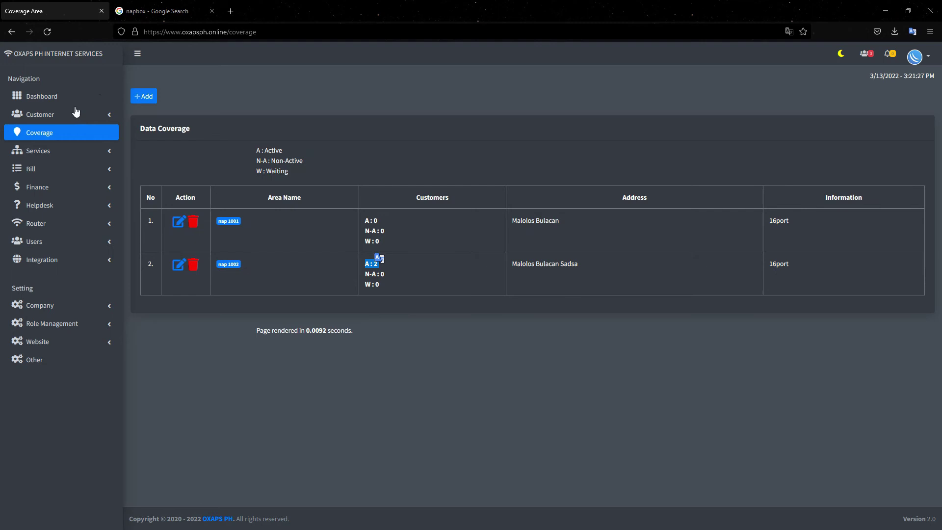
- Show the dashboard's customer data figures, confirming Active: 2
left_click(61, 98)
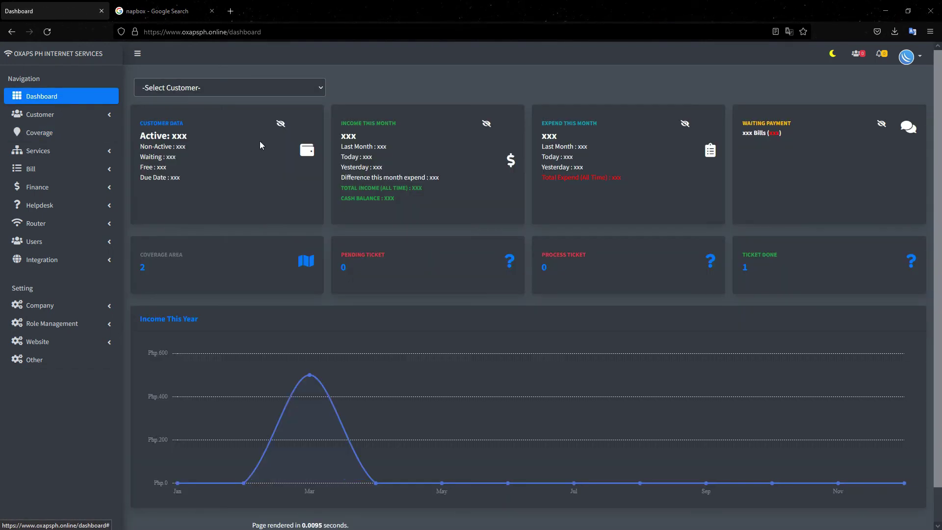
left_click(281, 135)
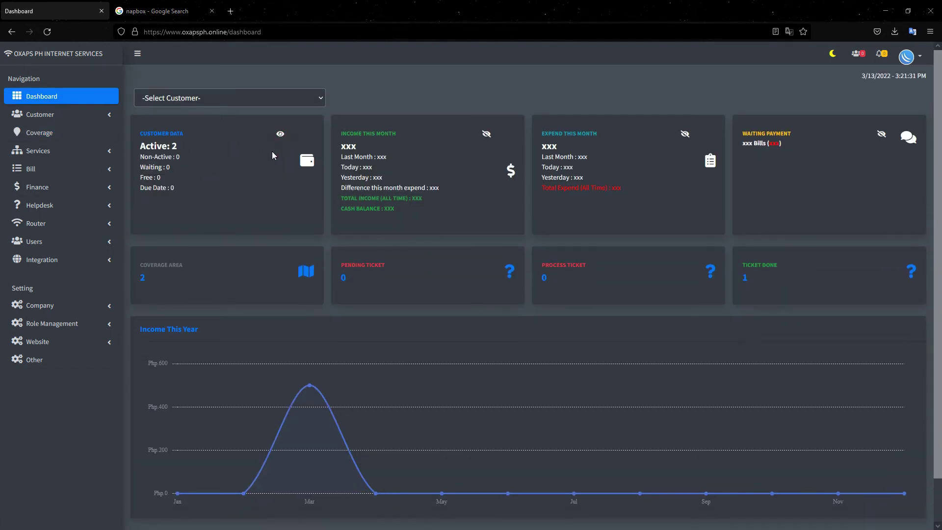
left_click_drag(179, 150, 131, 150)
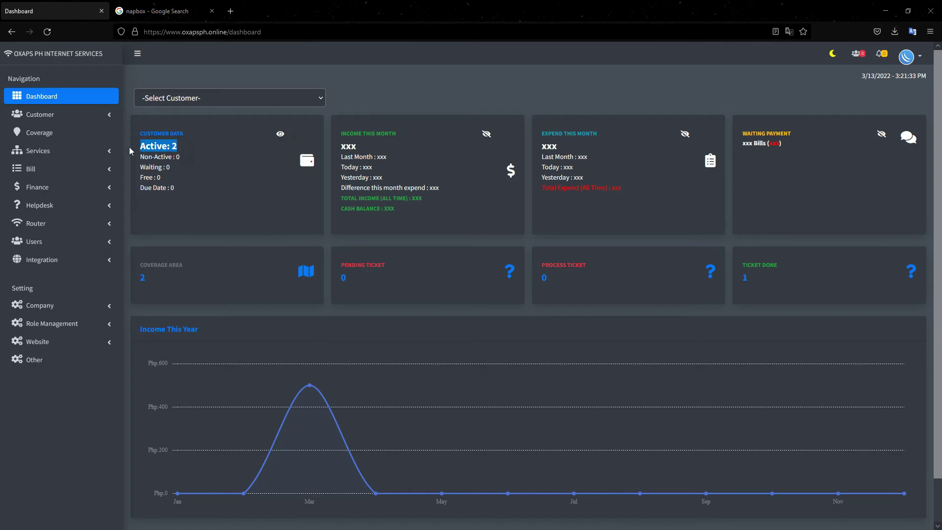
left_click(211, 164)
scroll(212, 163, "down", 1)
scroll(212, 163, "up", 1)
- View the other customer's and then client 2's data and billing history on the dashboard
left_click(199, 99)
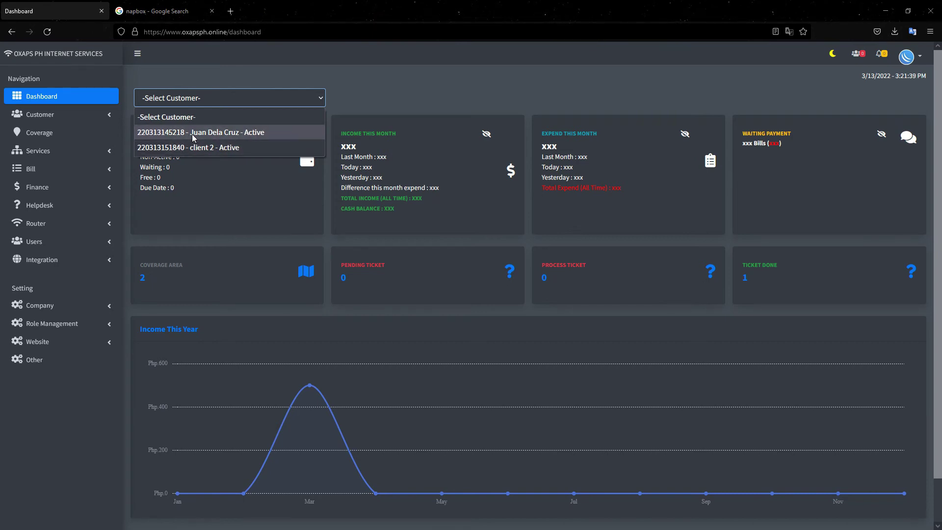
left_click(192, 133)
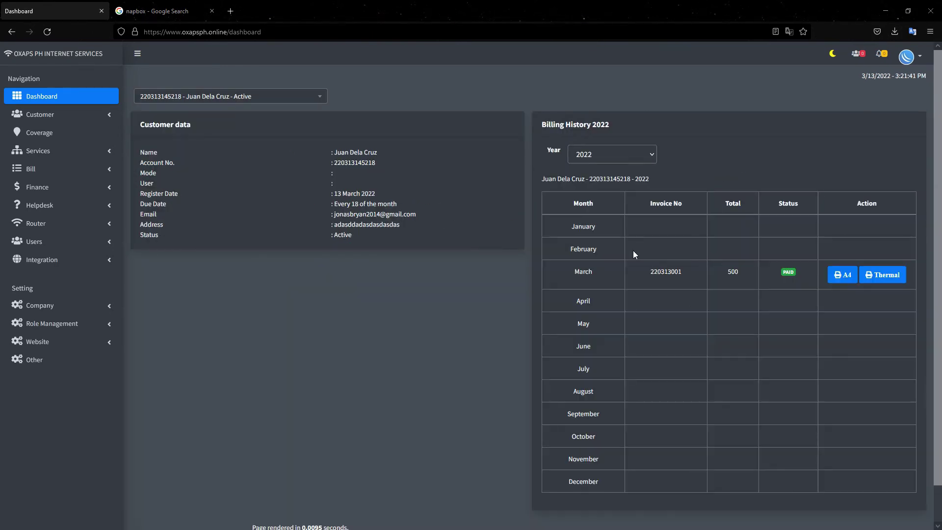
scroll(589, 257, "down", 1)
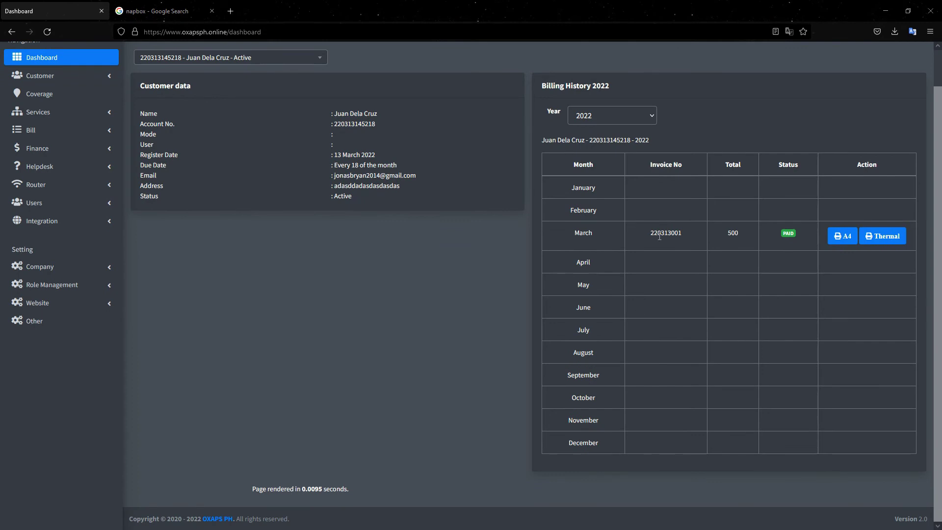
scroll(638, 239, "up", 1)
left_click(262, 97)
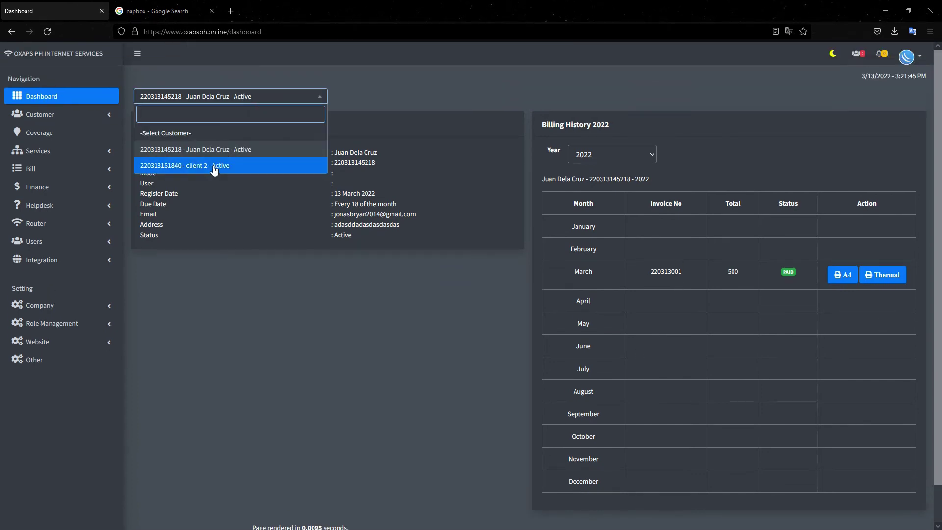
left_click(214, 166)
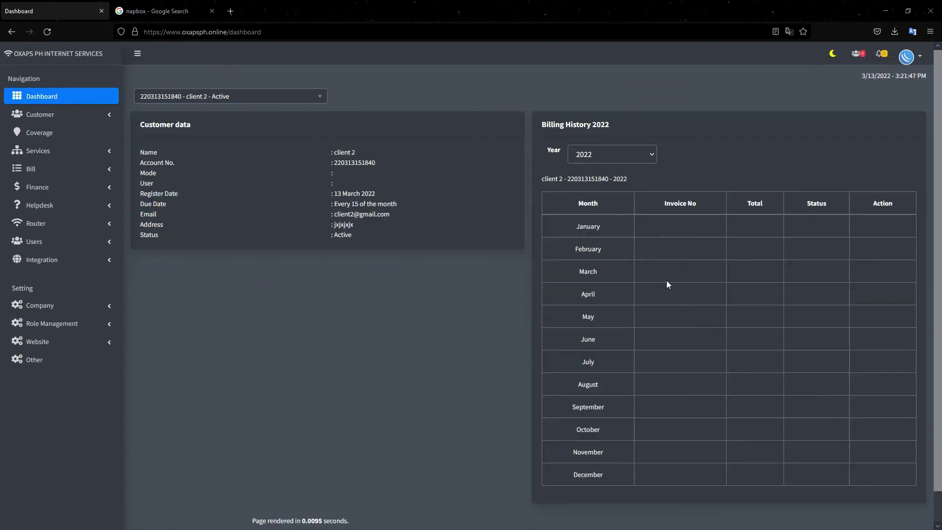
left_click_drag(390, 235, 178, 143)
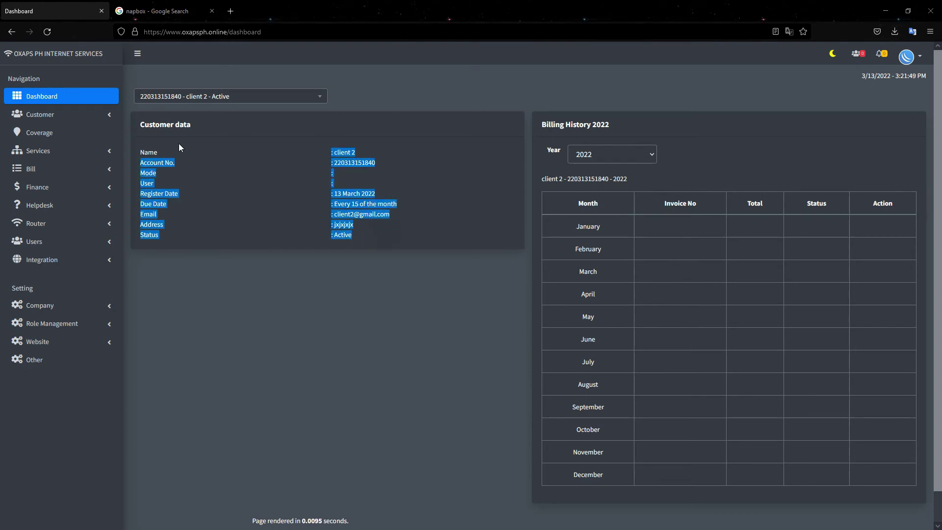
left_click(297, 179)
- Filter Bill > History for the paid customer's 2022 billing history
left_click(81, 172)
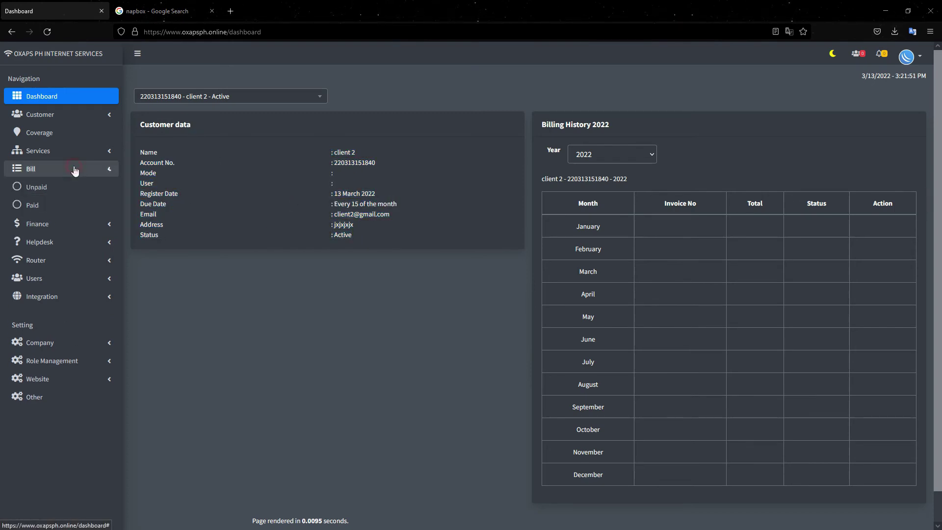
left_click(36, 314)
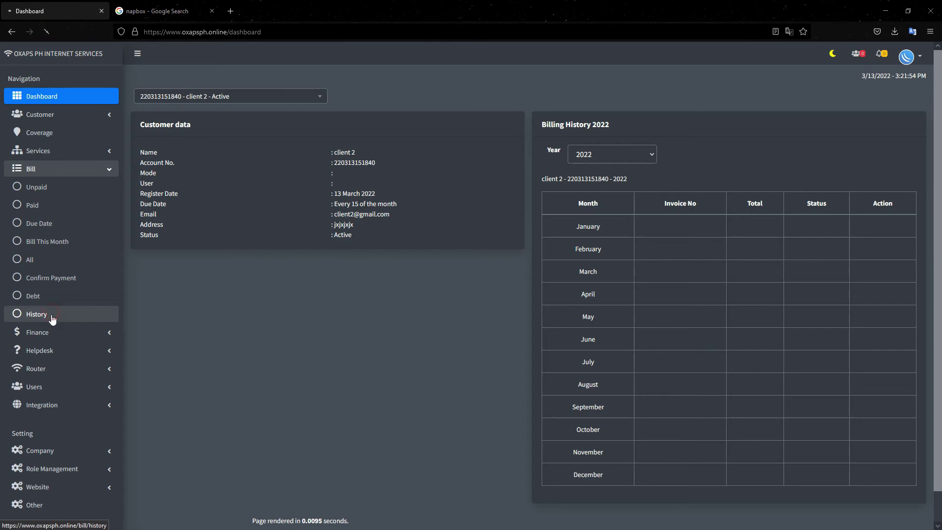
left_click(296, 143)
left_click(260, 190)
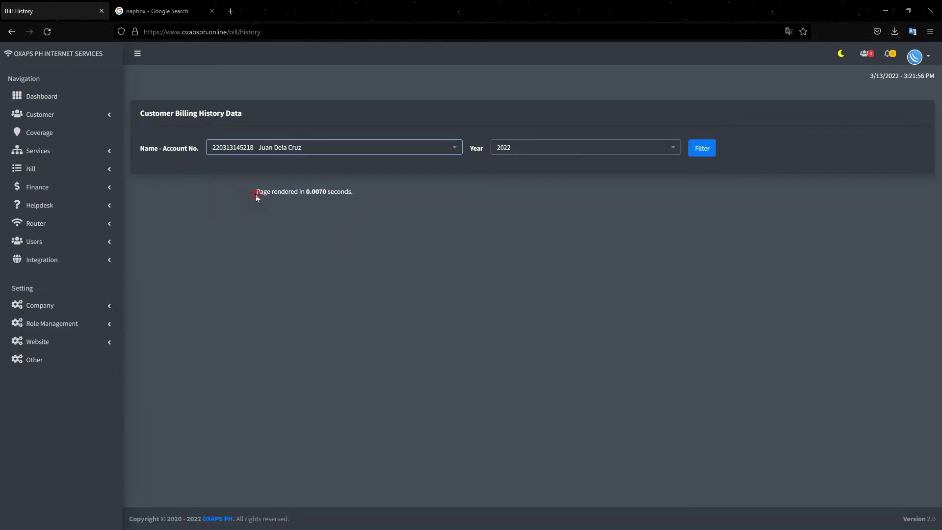
left_click(696, 148)
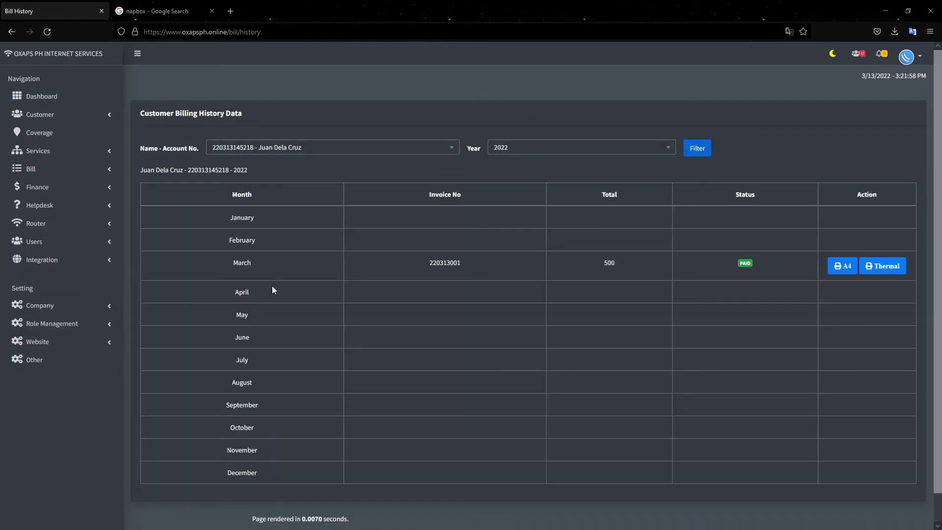
- Select the paid customer on the dashboard to show their data and billing history
left_click(65, 98)
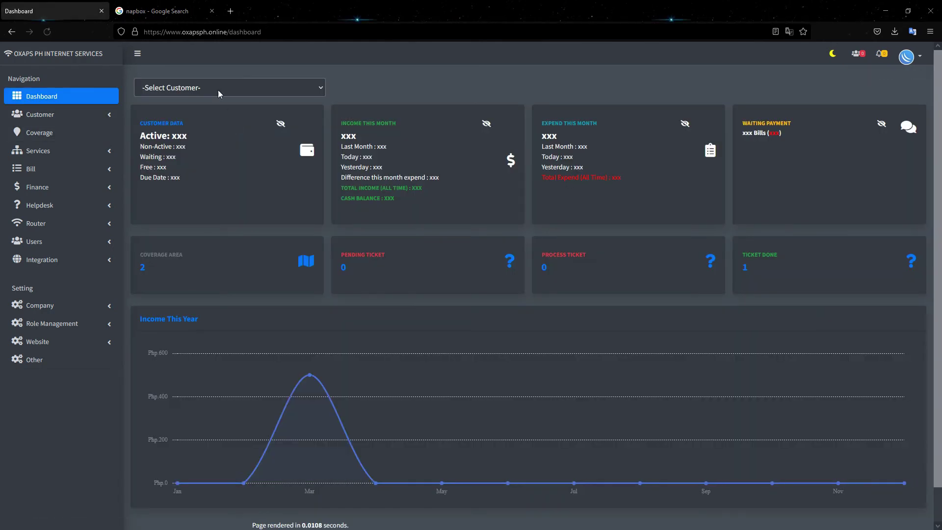
left_click(218, 93)
left_click(222, 122)
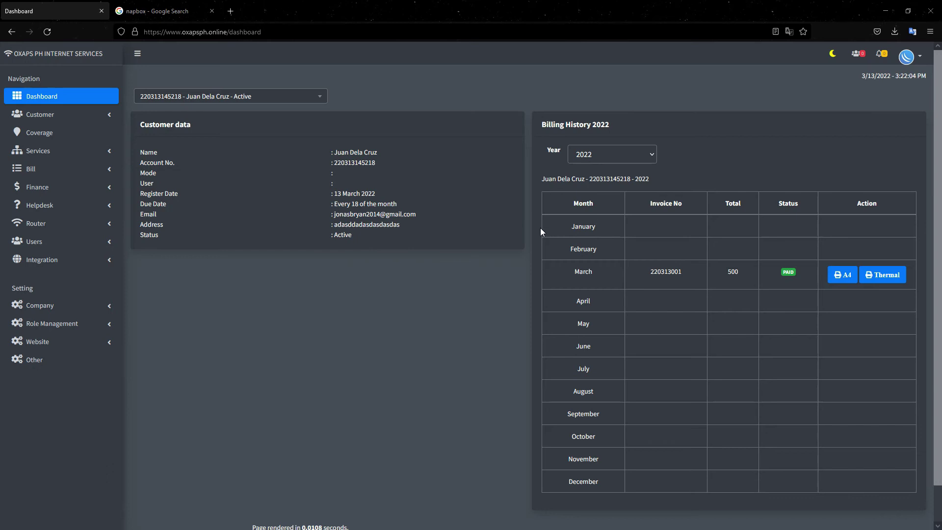
left_click(69, 173)
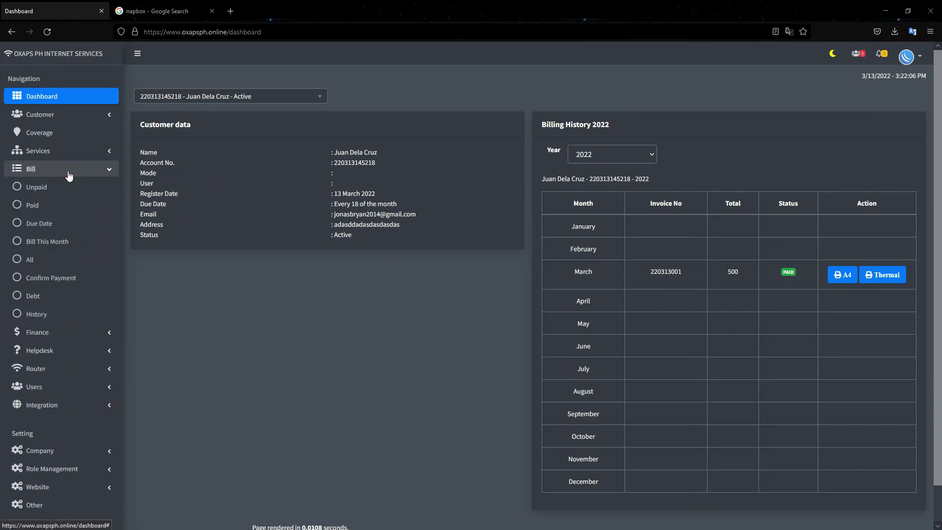
- Review the Debt, Bill This Month and Due Date lists, then switch the sidebar to Customer
left_click(45, 296)
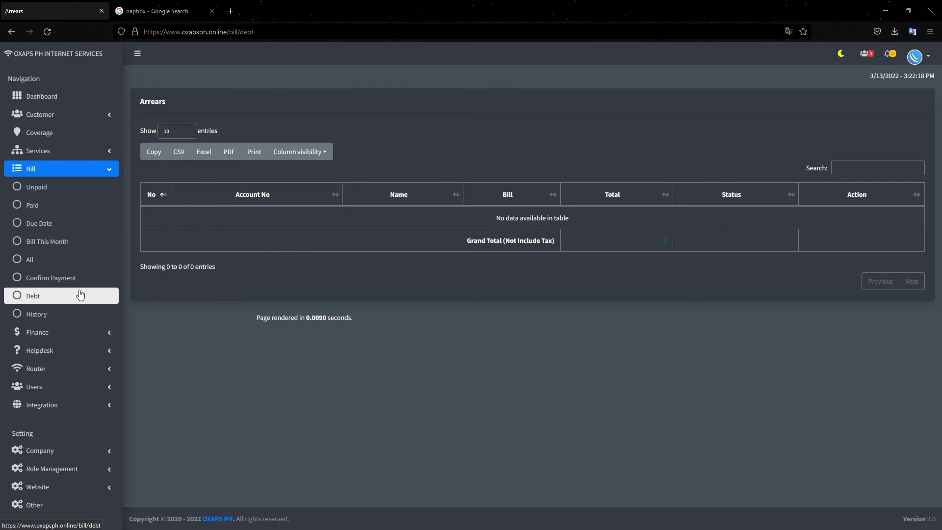
left_click(56, 241)
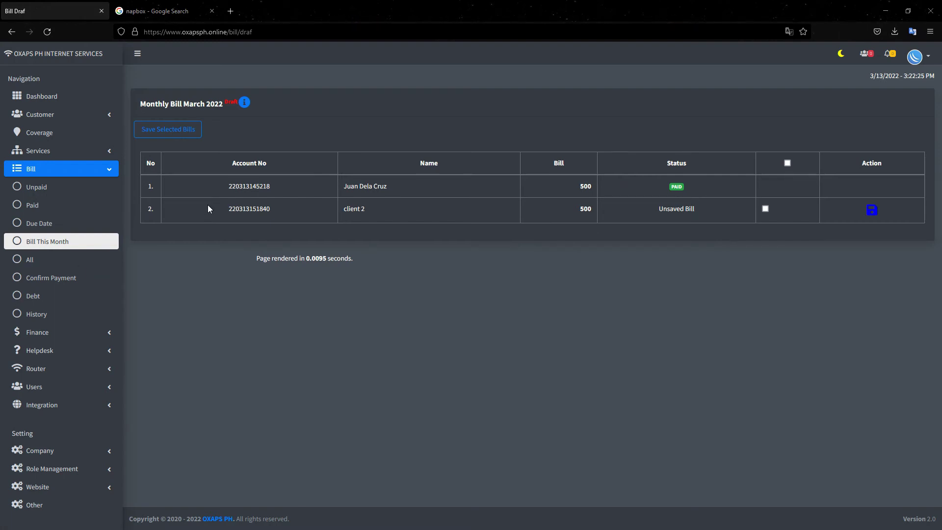
left_click(54, 223)
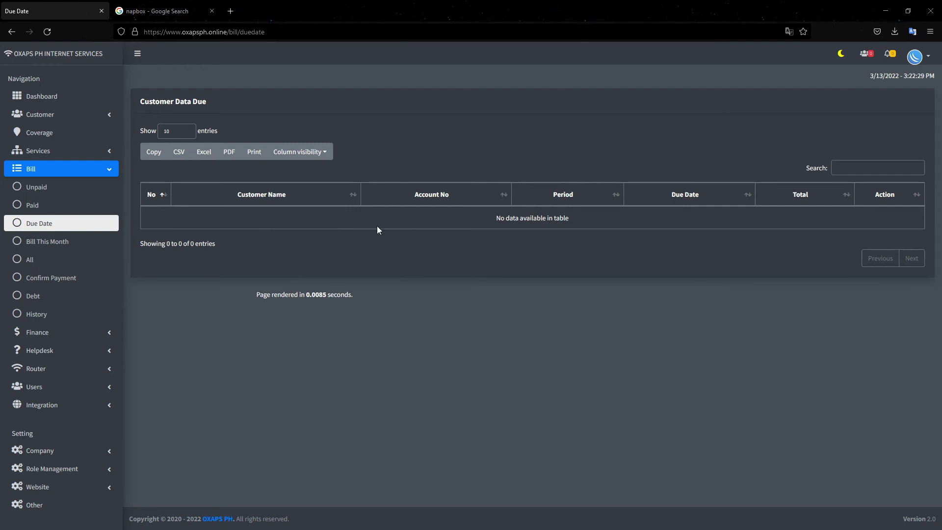
left_click(84, 170)
left_click(73, 115)
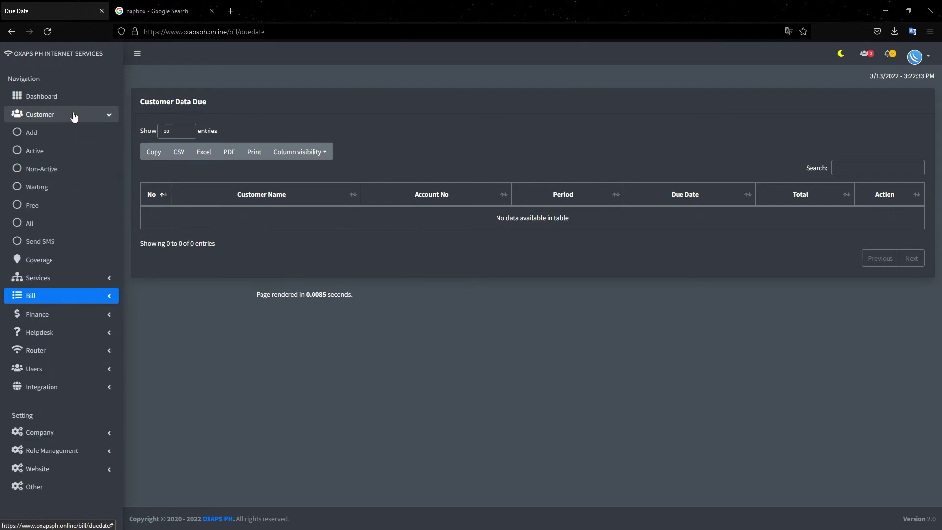
- Change client 2's status from Active to Free and save
left_click(34, 211)
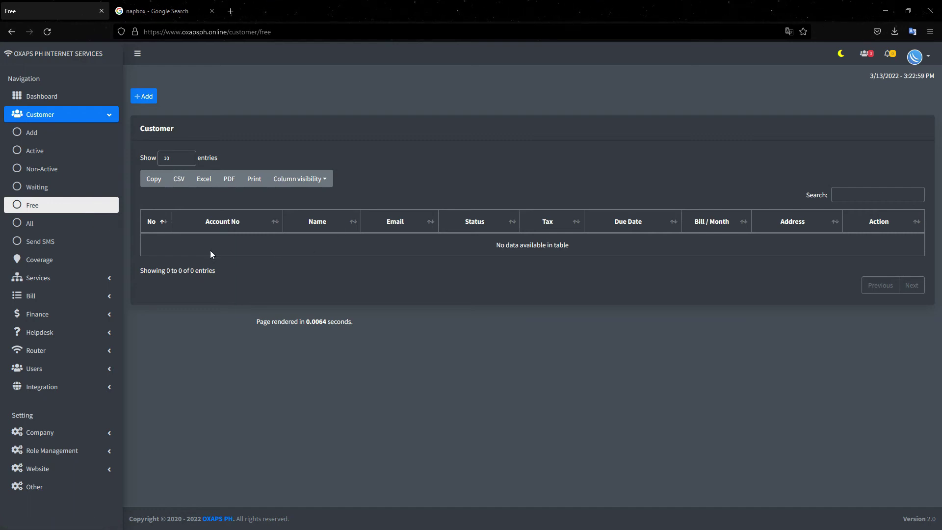
left_click(49, 227)
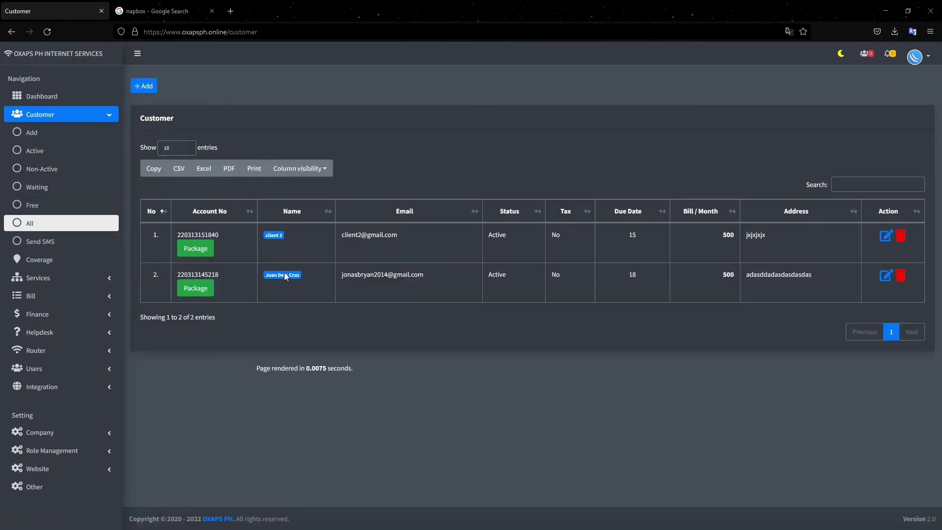
left_click(885, 236)
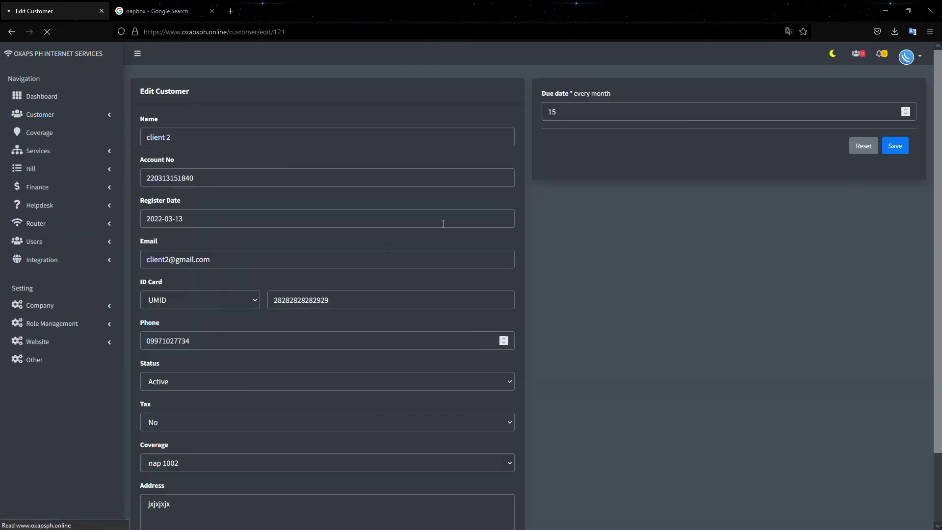
scroll(380, 260, "down", 2)
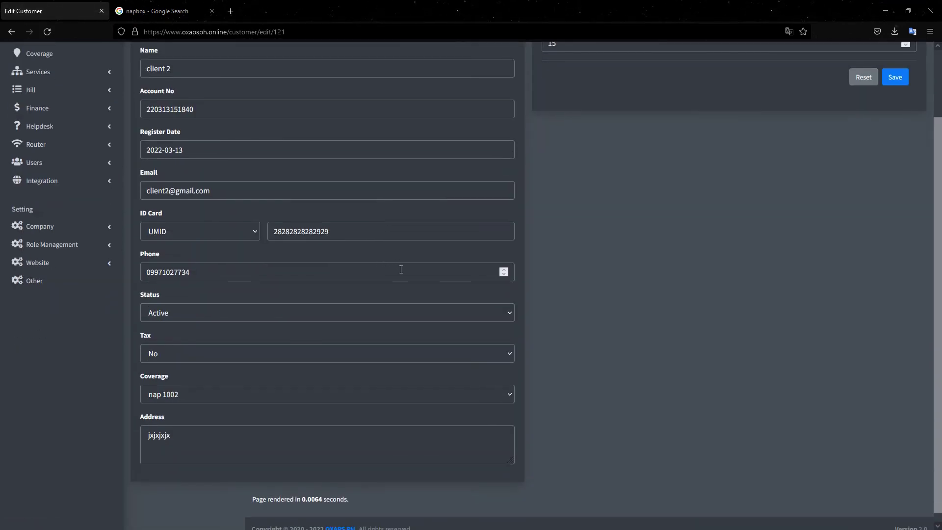
left_click(237, 308)
left_click(152, 392)
left_click(894, 77)
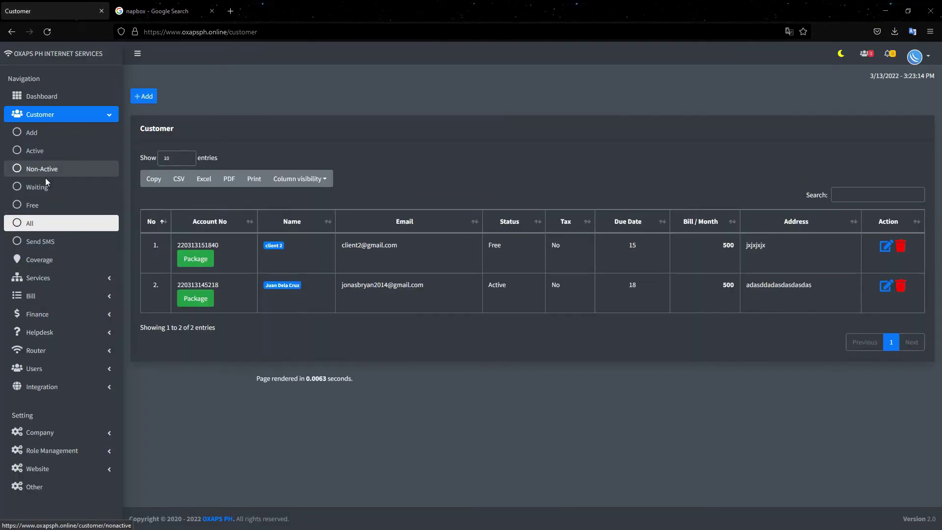
- Confirm client 2 appears on the Free customers list, then open the unpaid bills
left_click(44, 208)
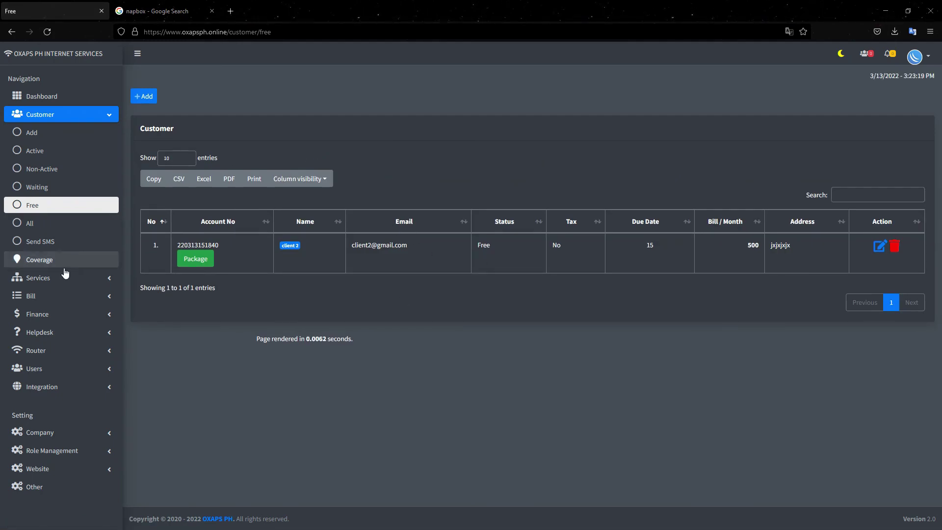
left_click(75, 290)
left_click(41, 315)
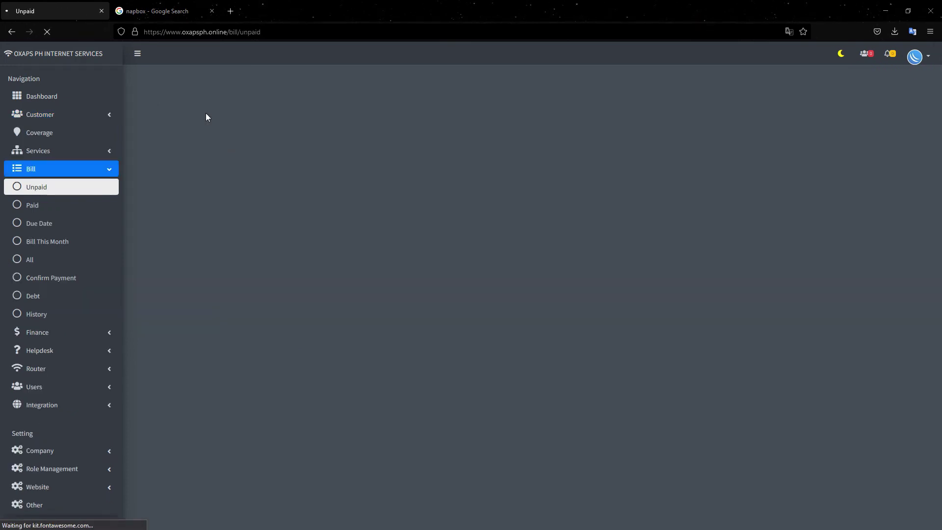
- Start a new bill, cancel the Add Bill dialog, and list all bills
left_click(144, 96)
left_click(331, 155)
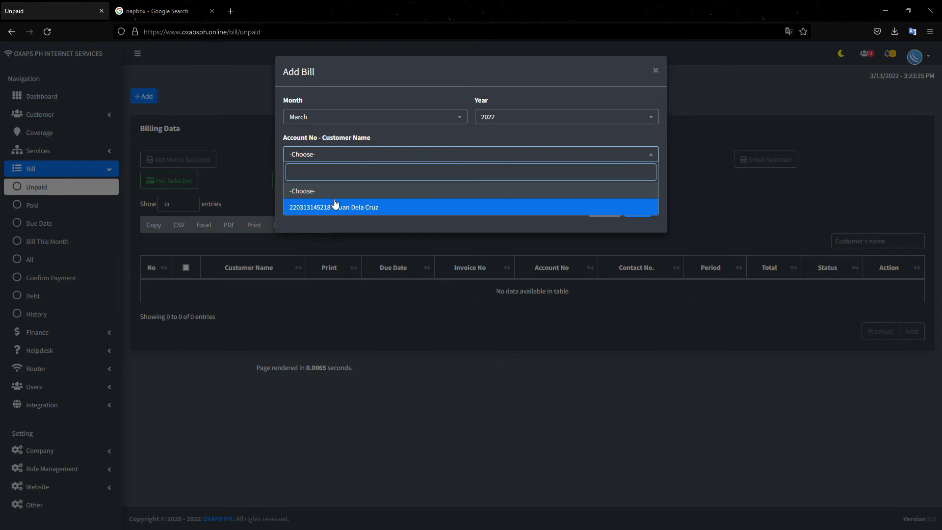
left_click(332, 156)
left_click(332, 156)
left_click(448, 141)
left_click(603, 209)
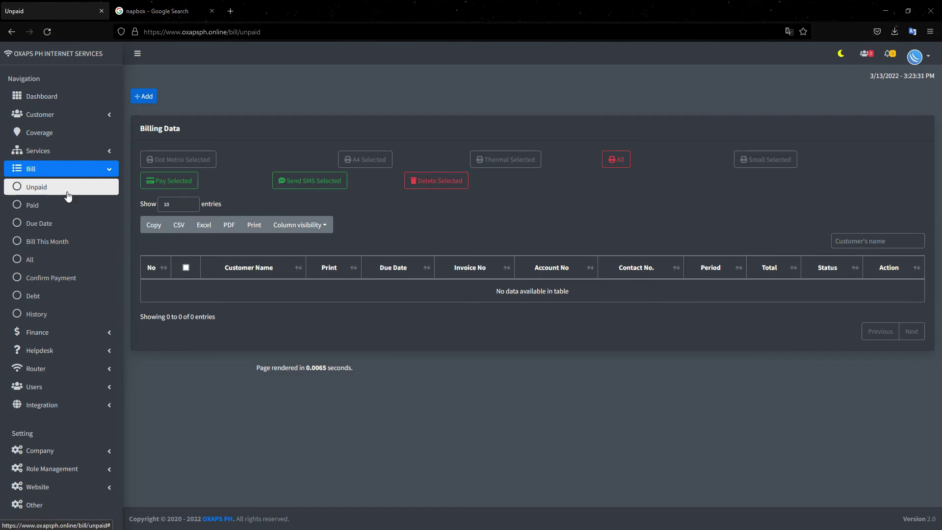
left_click(59, 259)
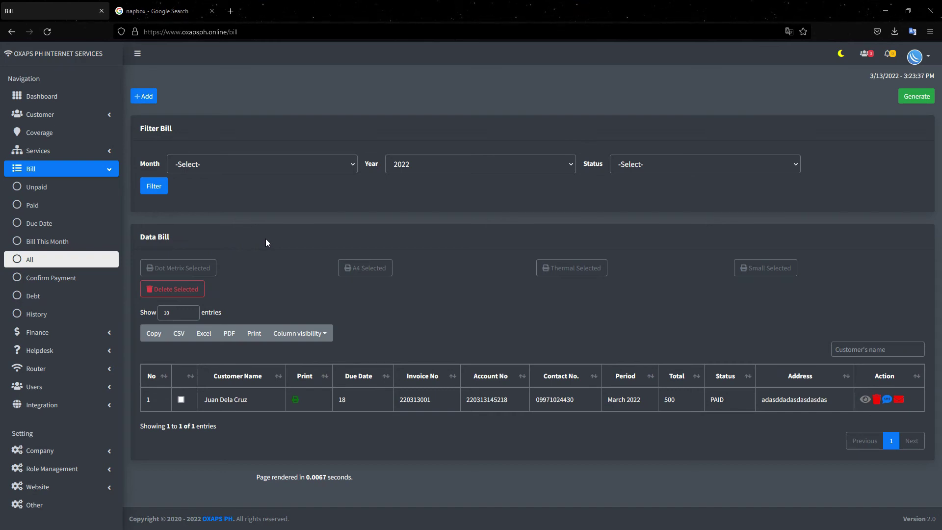
- Preview invoice 220313001 in the A4 and thermal receipt print formats
left_click(295, 403)
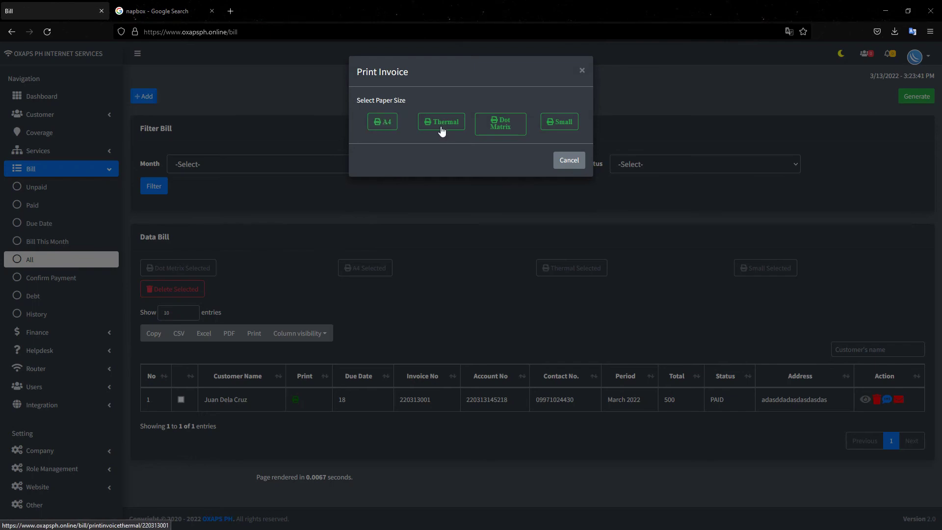
left_click(379, 122)
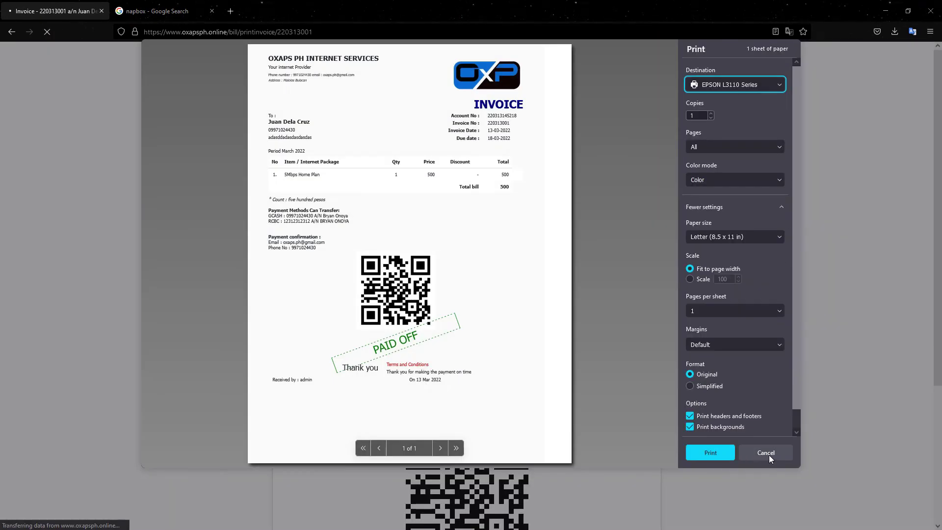
left_click(767, 453)
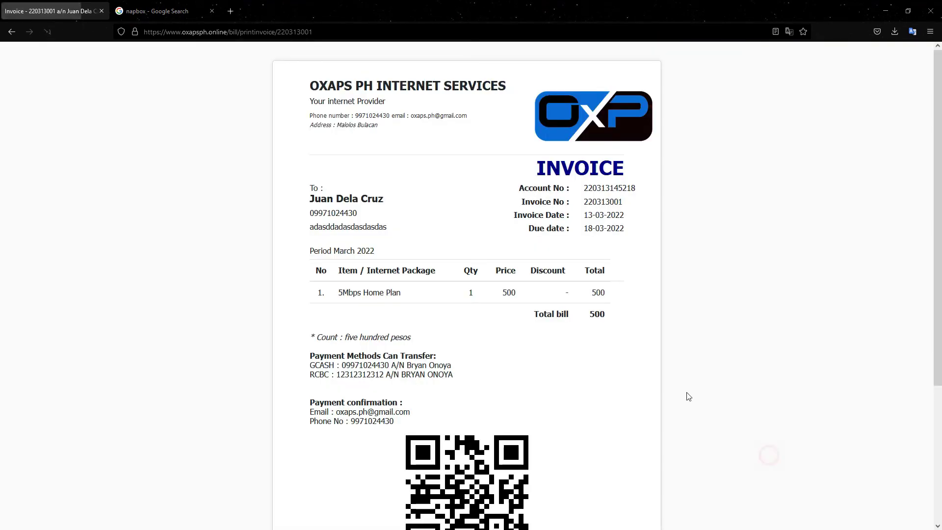
scroll(380, 255, "down", 3)
scroll(380, 255, "up", 3)
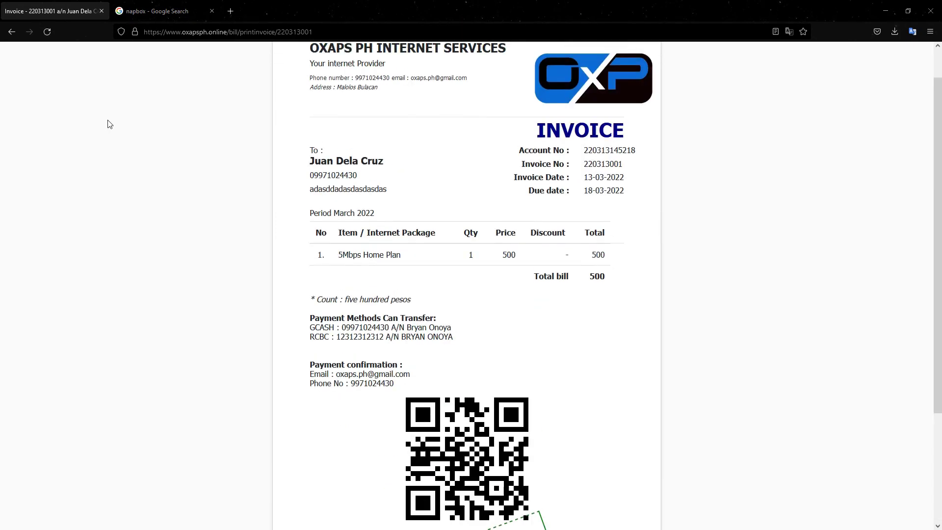
left_click(12, 32)
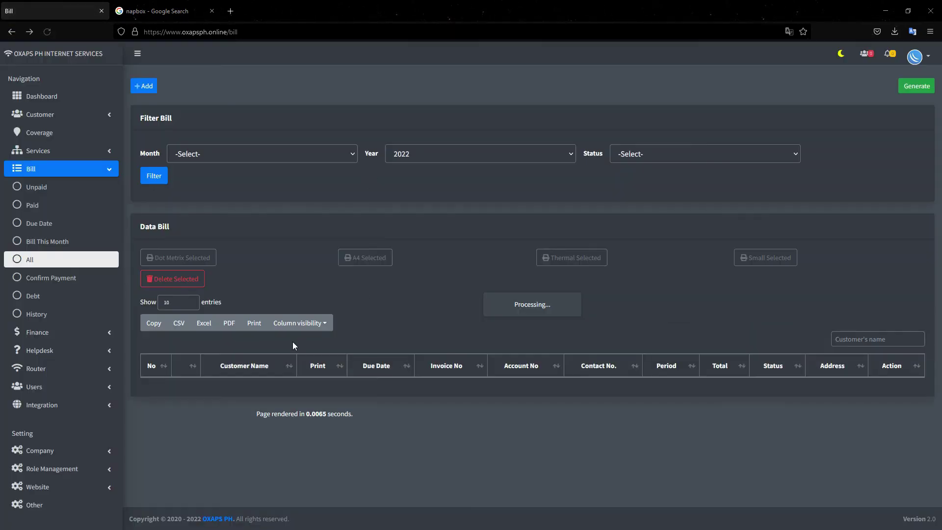
left_click(296, 400)
left_click(451, 123)
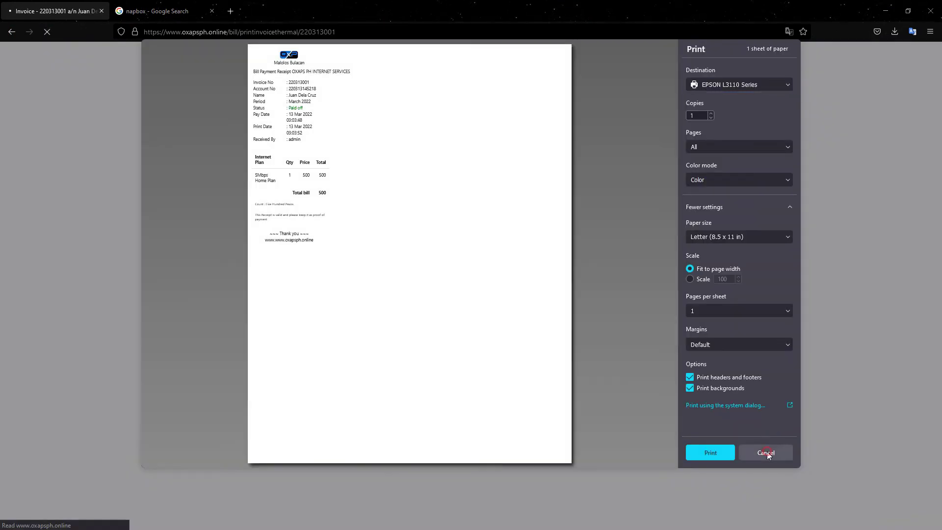
left_click(768, 449)
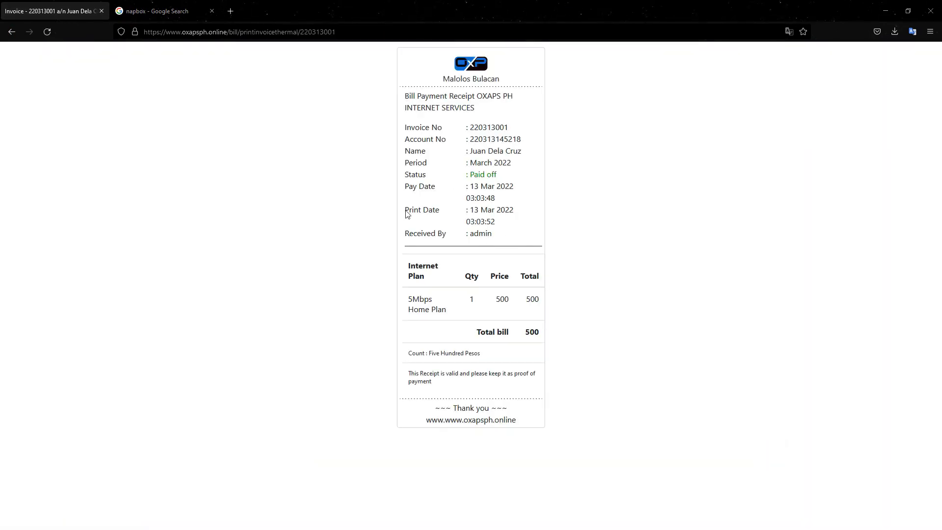
left_click(12, 31)
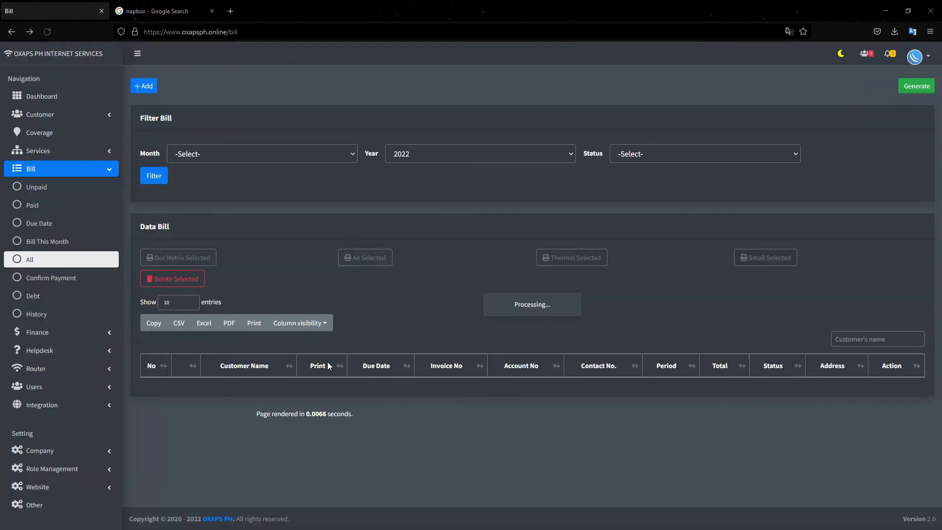
- Preview the invoice in dot-matrix and small formats, then return to the bill list
left_click(296, 402)
left_click(497, 123)
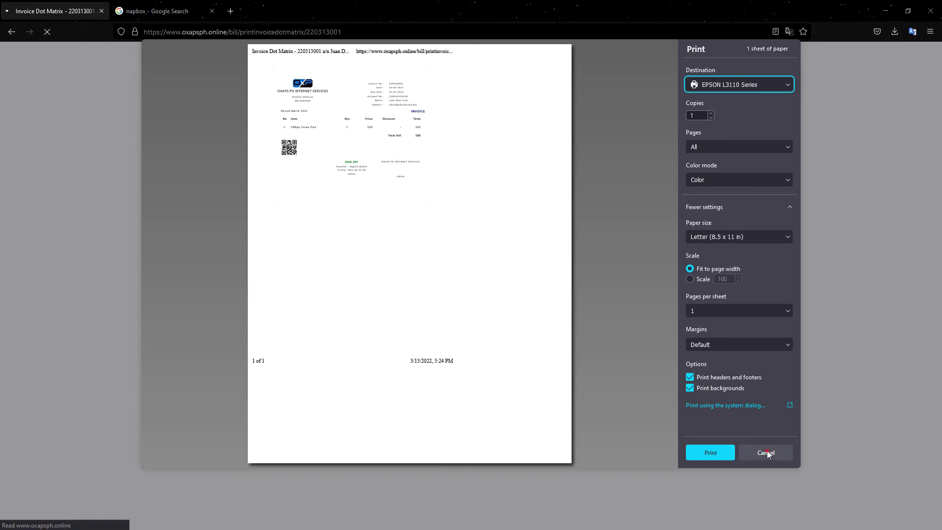
left_click(765, 451)
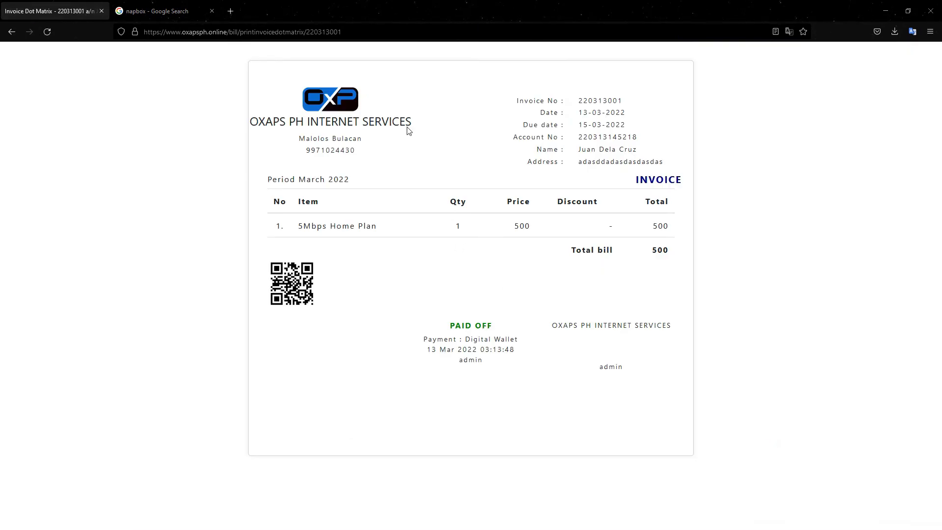
left_click(16, 30)
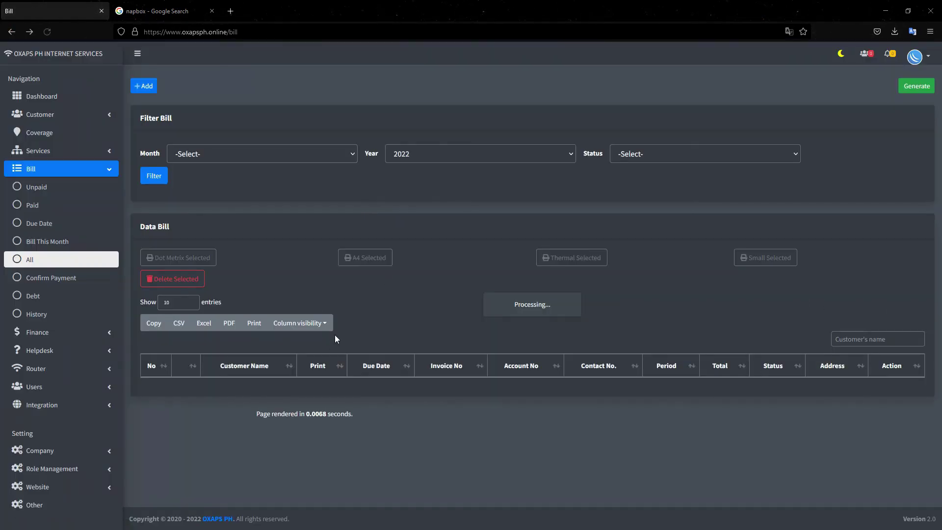
left_click(295, 400)
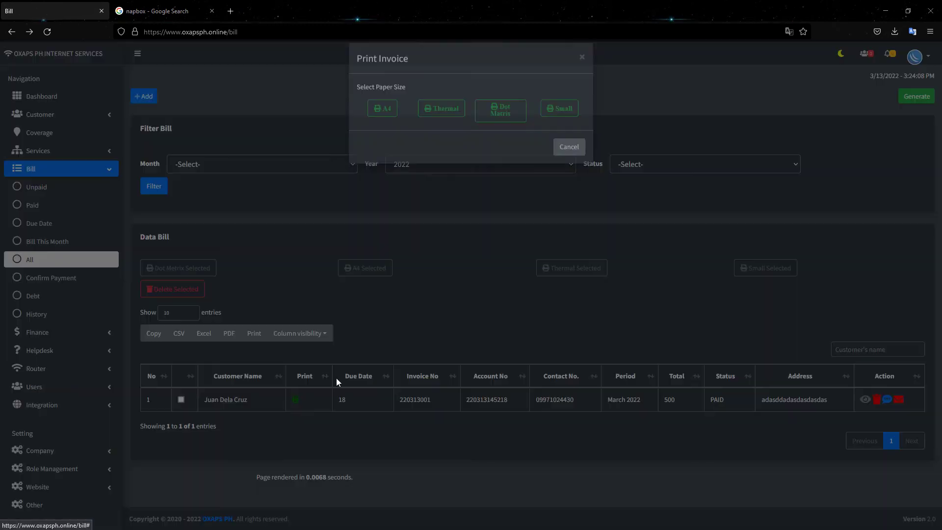
left_click(562, 128)
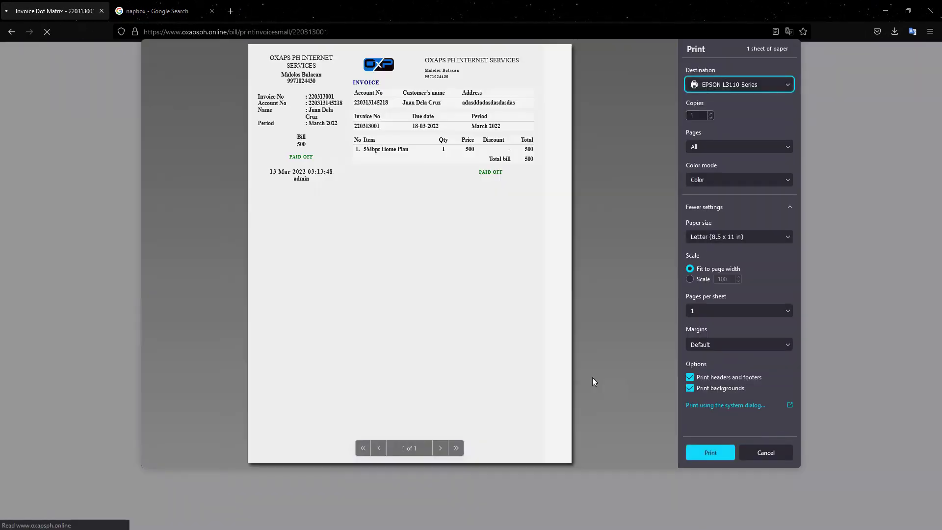
left_click(765, 452)
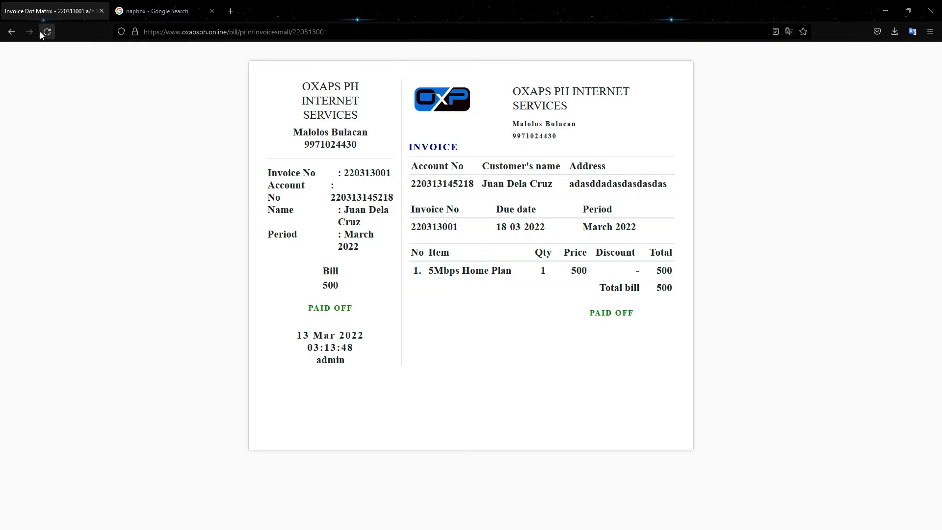
left_click(11, 31)
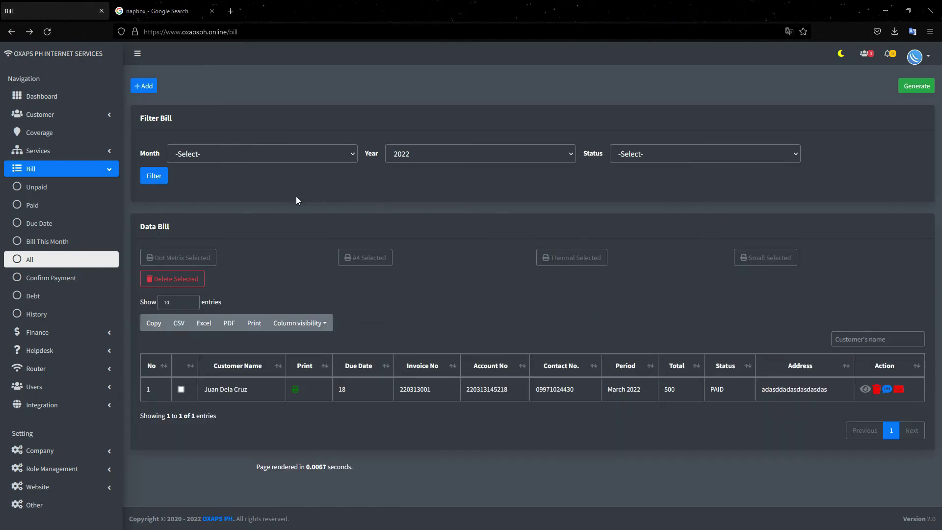
left_click(286, 168)
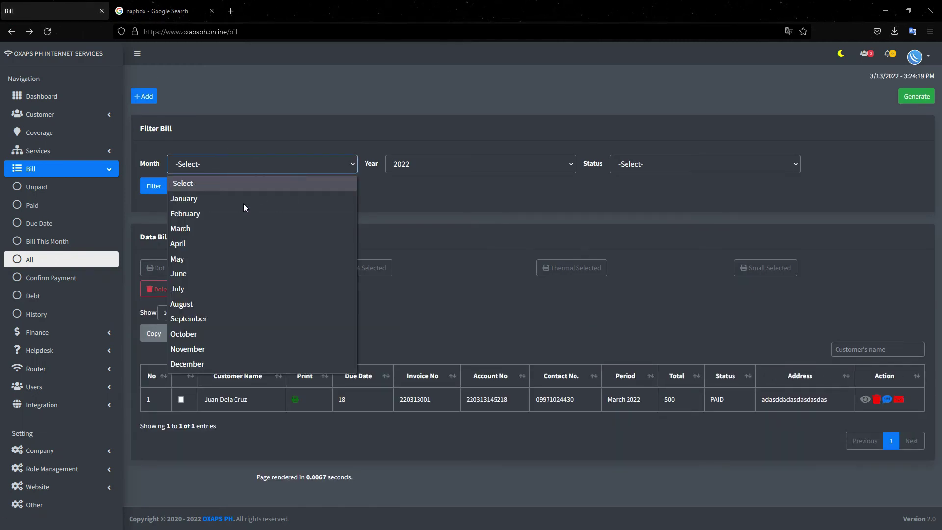
left_click(458, 234)
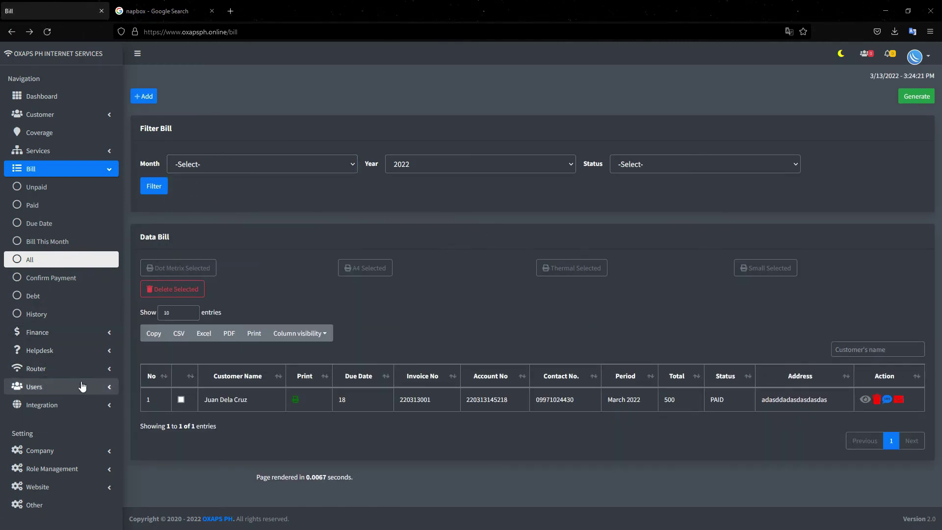
left_click(96, 169)
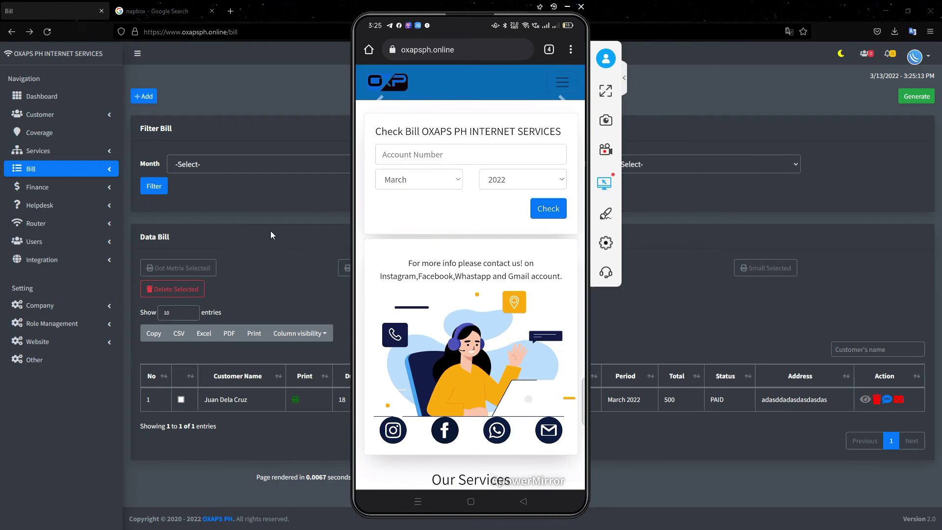
- Select the customer's account number and show their 2022 billing history on the dashboard
left_click(91, 117)
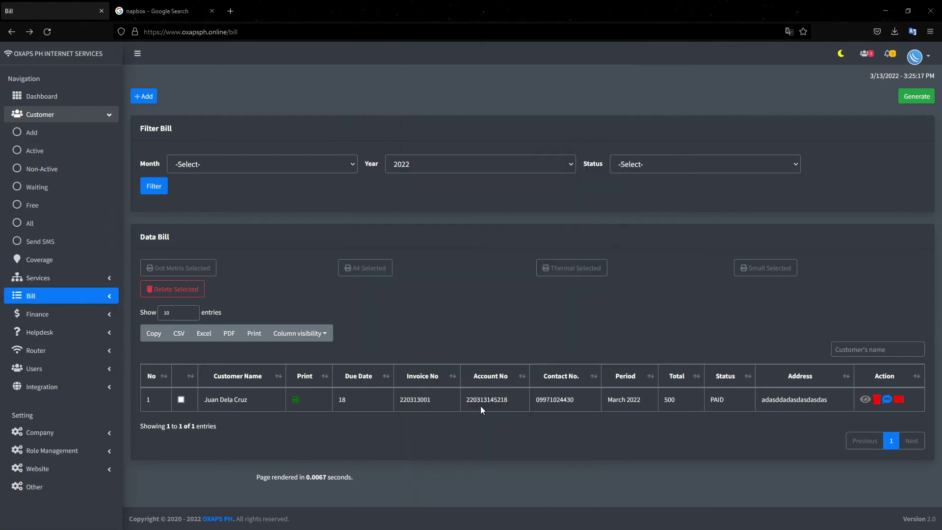
left_click_drag(507, 407, 470, 400)
left_click(61, 96)
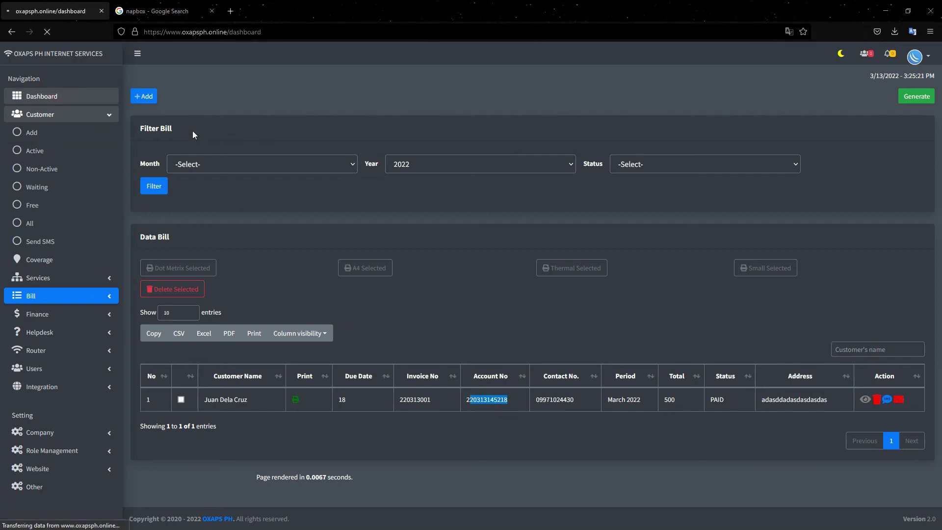
left_click(191, 96)
left_click(193, 125)
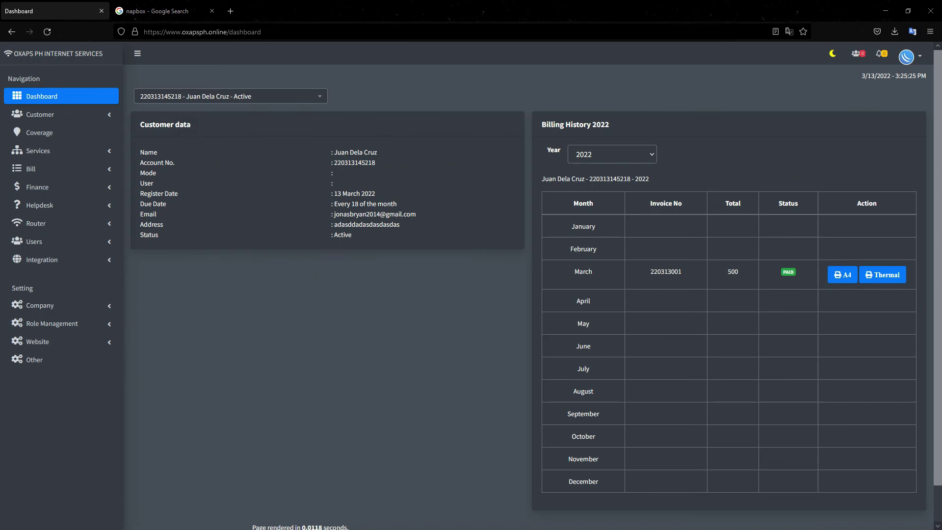
- Check the customer's bill on the mirrored phone by entering their account number
key("alt+Tab")
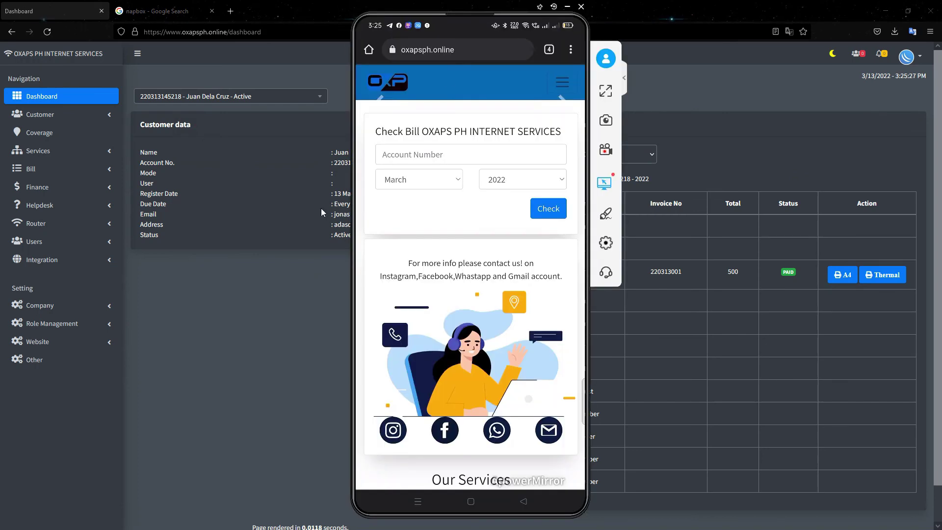
left_click_drag(522, 9, 643, 12)
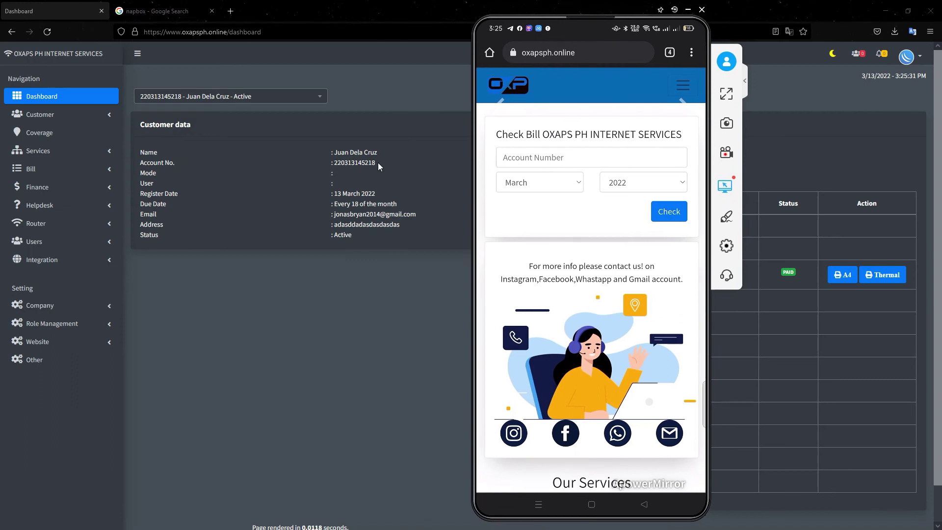
type("22")
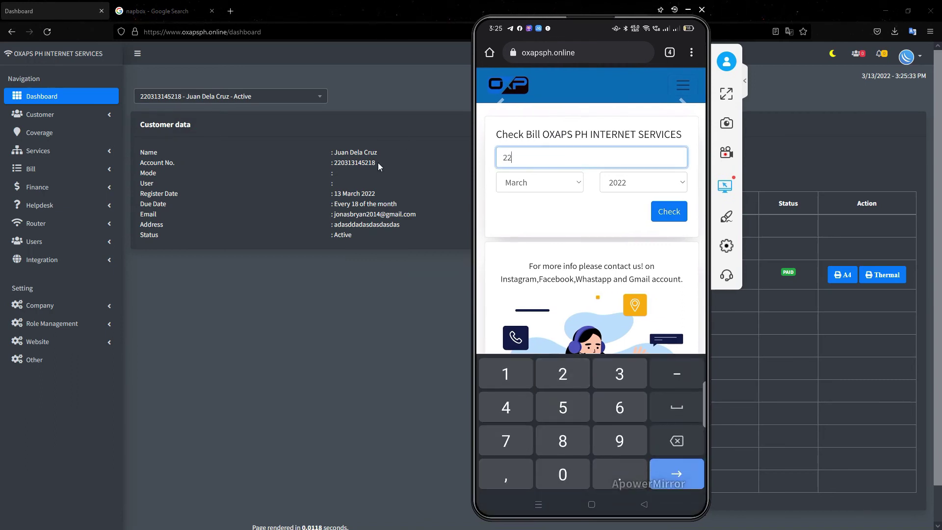
type("0313145218")
left_click(675, 213)
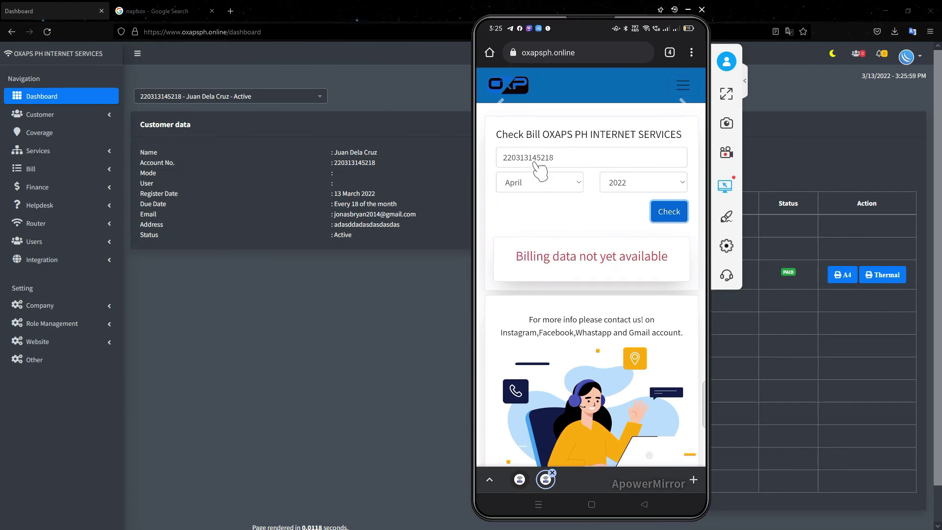
scroll(564, 216, "down", 2)
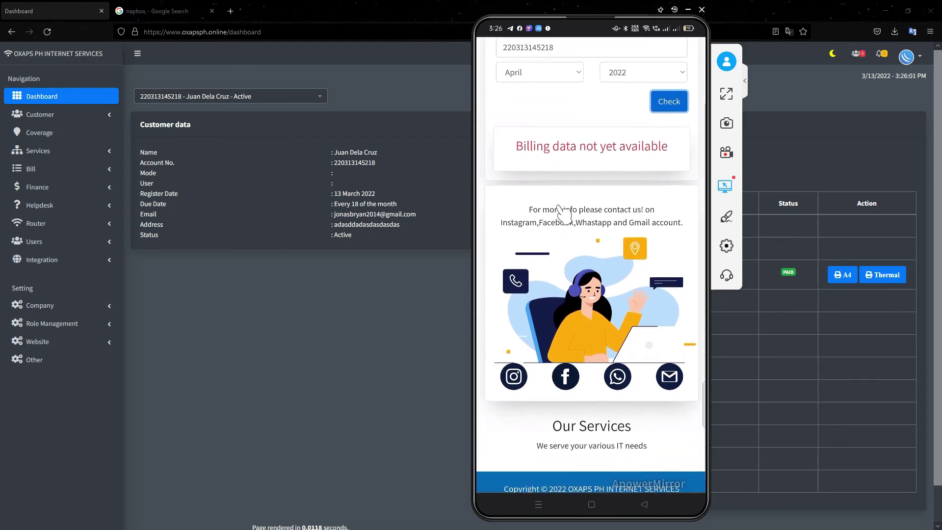
scroll(563, 202, "up", 2)
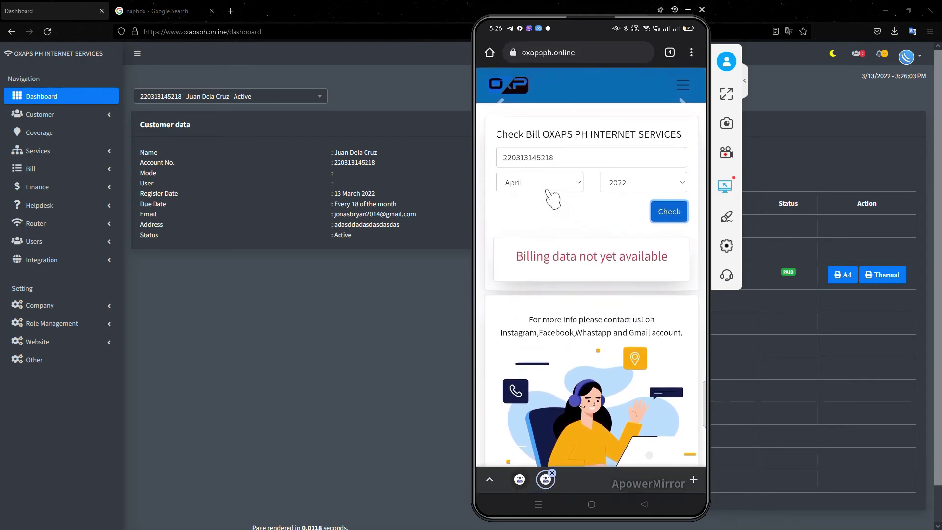
left_click(69, 341)
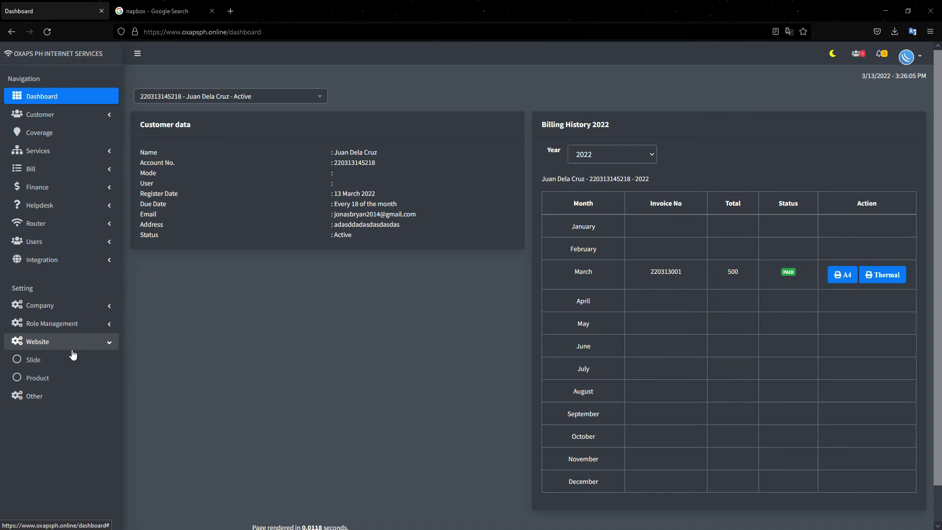
- Add product adsdasd with picture 1633_hi_res.png, brief description asdsad and description asdasdas
left_click(47, 378)
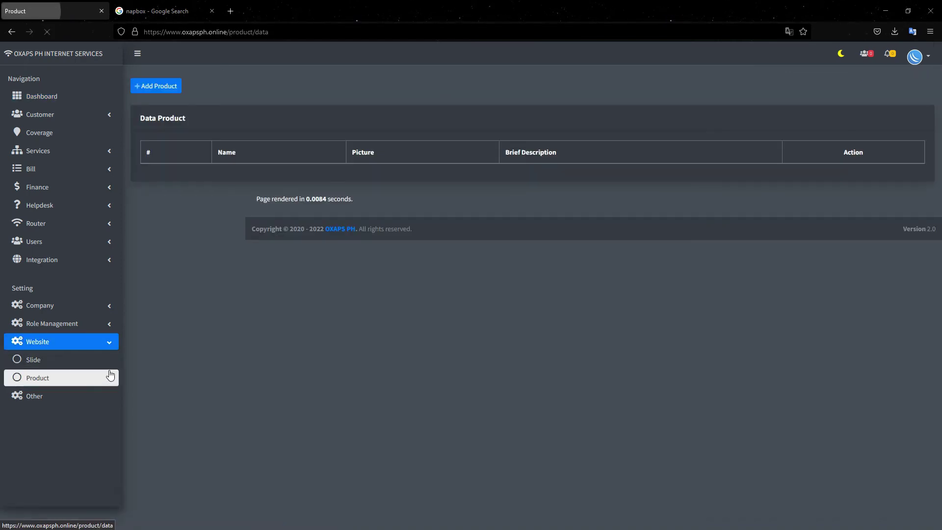
left_click(156, 97)
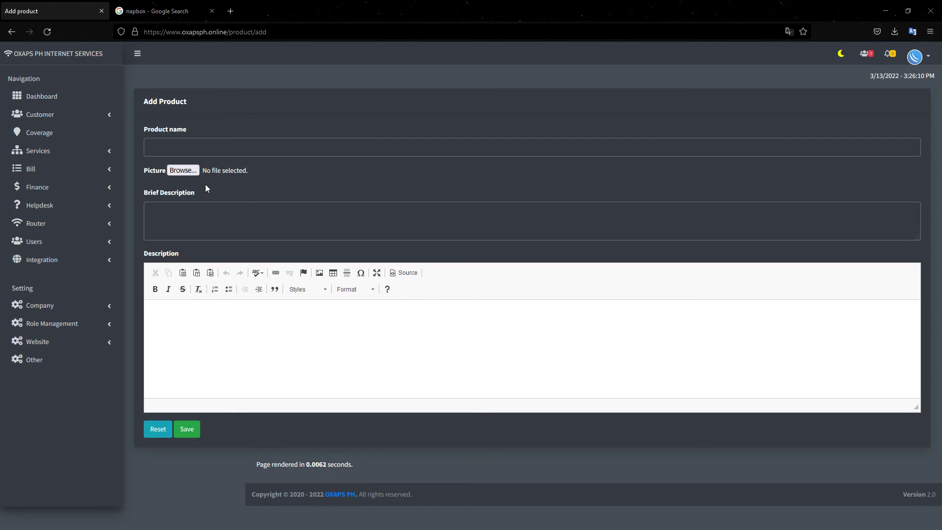
left_click(183, 171)
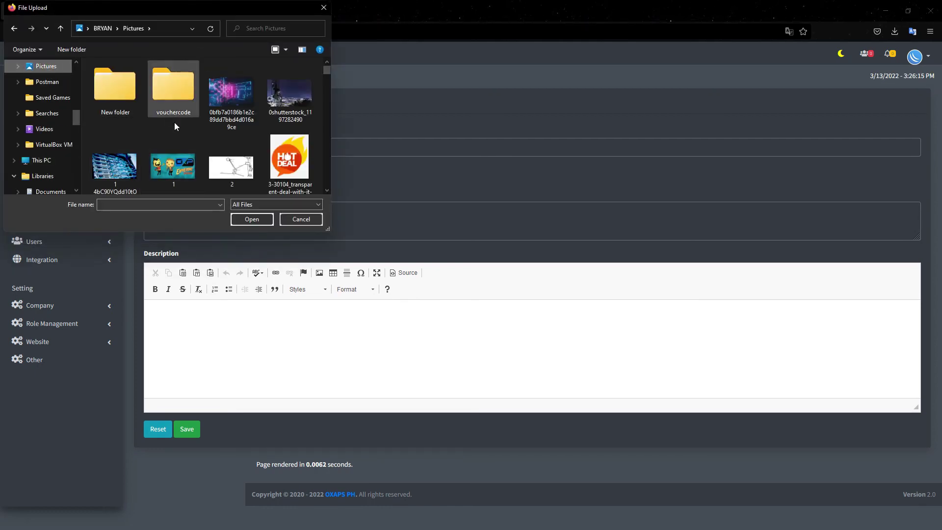
scroll(236, 154, "down", 5)
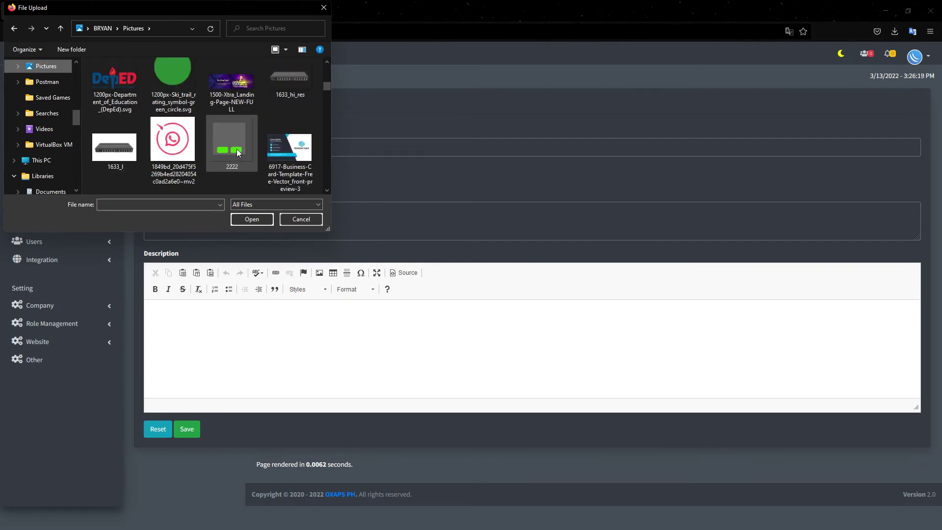
double_click(282, 79)
left_click(208, 152)
type("adsdasd")
left_click(174, 229)
type("asdsad")
left_click(170, 338)
type("asdasdas")
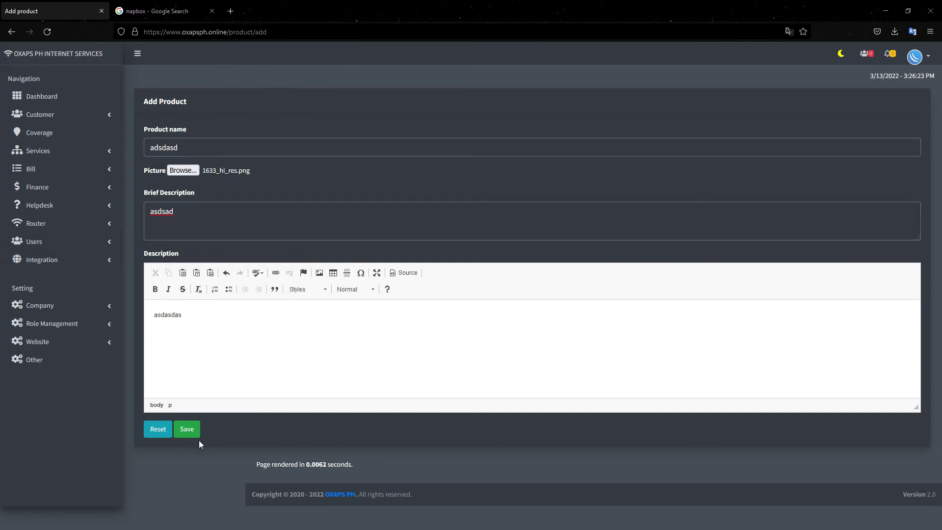
left_click(193, 433)
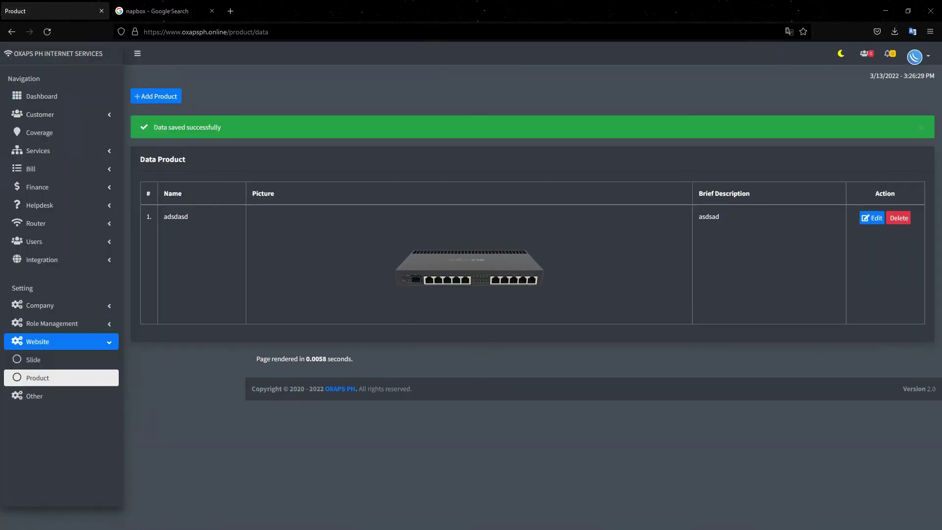
- Check the new product on the mirrored phone's view of the website
key("alt+Tab")
scroll(548, 273, "down", 3)
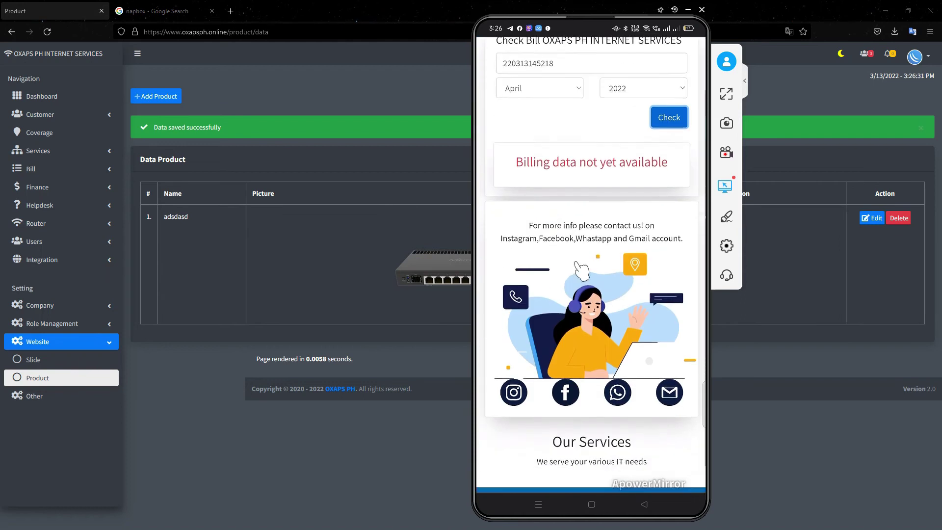
scroll(597, 156, "up", 3)
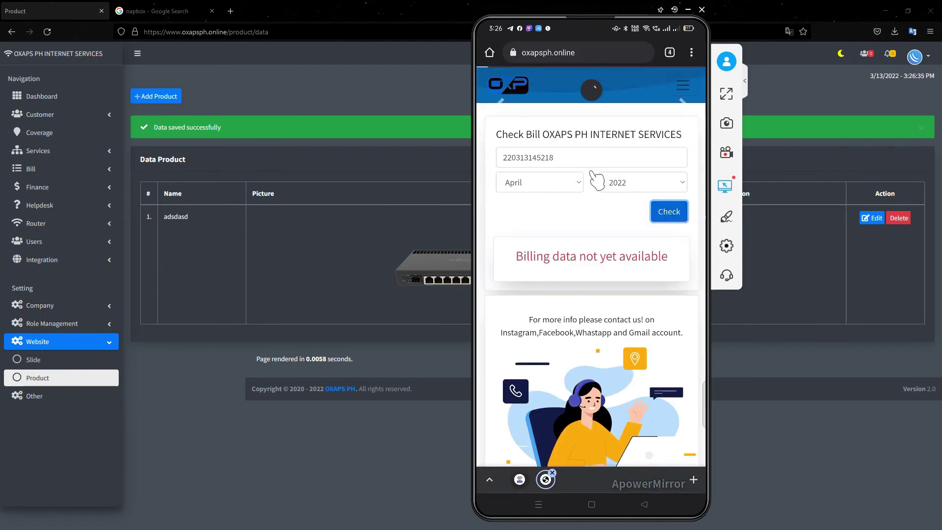
scroll(593, 186, "down", 5)
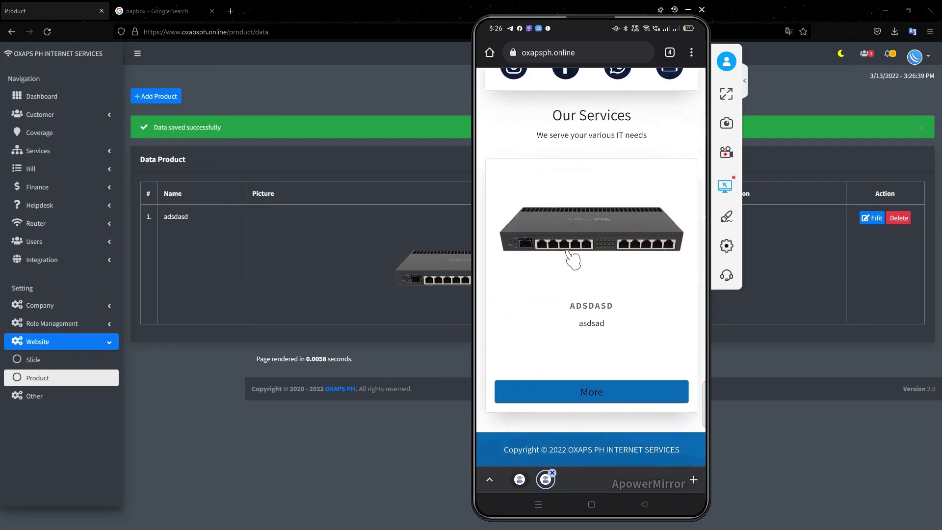
scroll(543, 248, "up", 2)
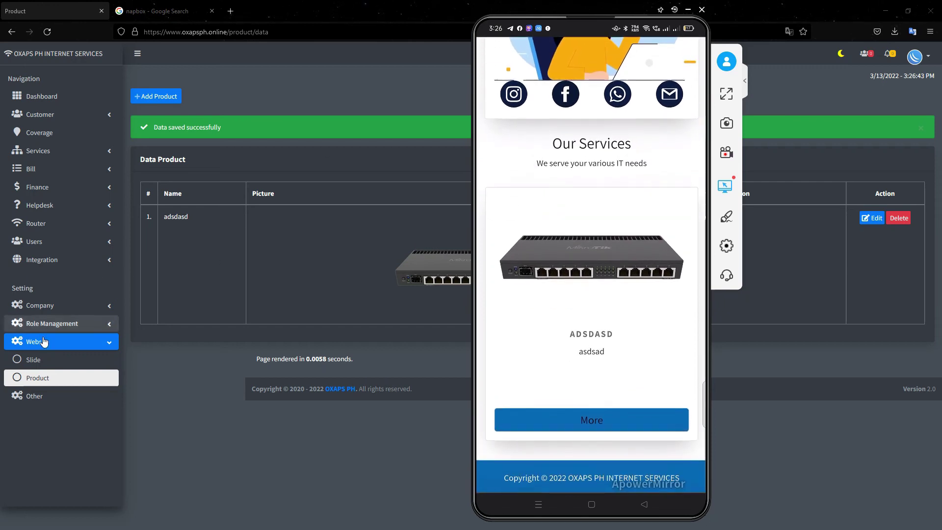
left_click(30, 361)
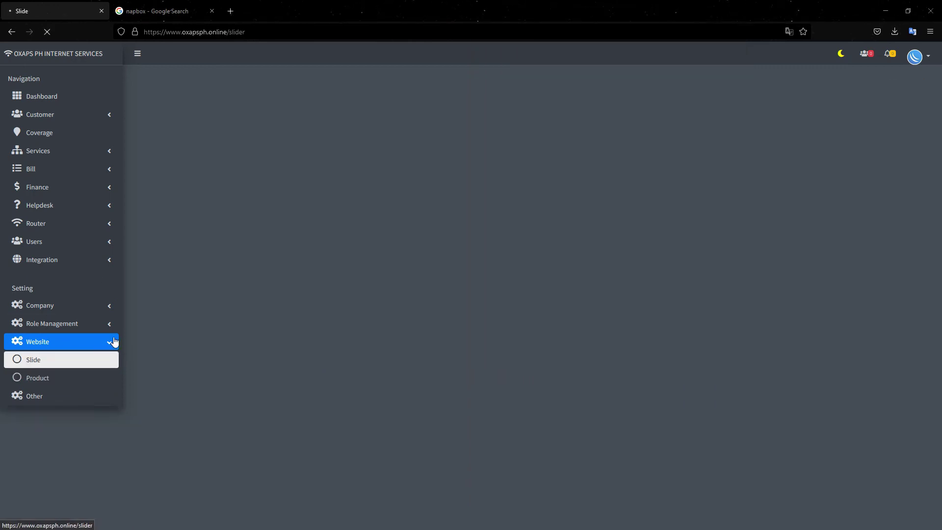
left_click(156, 94)
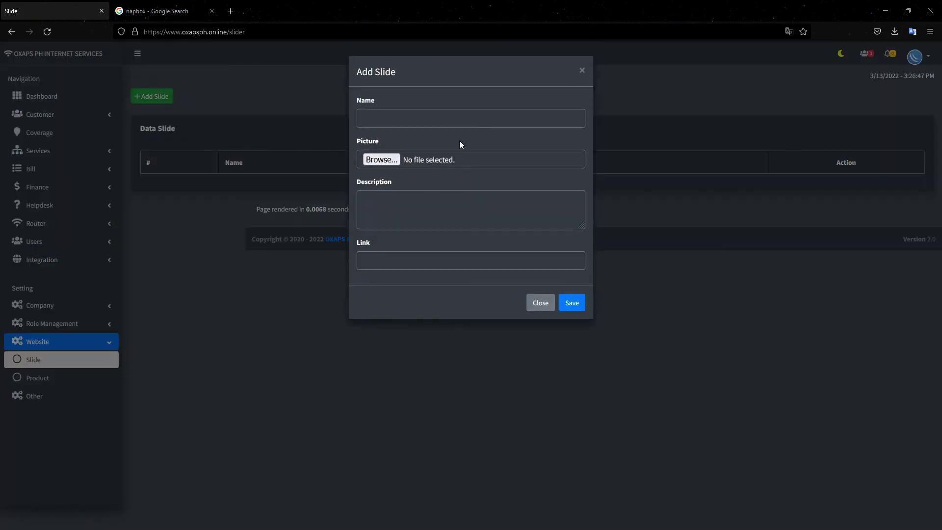
left_click(389, 164)
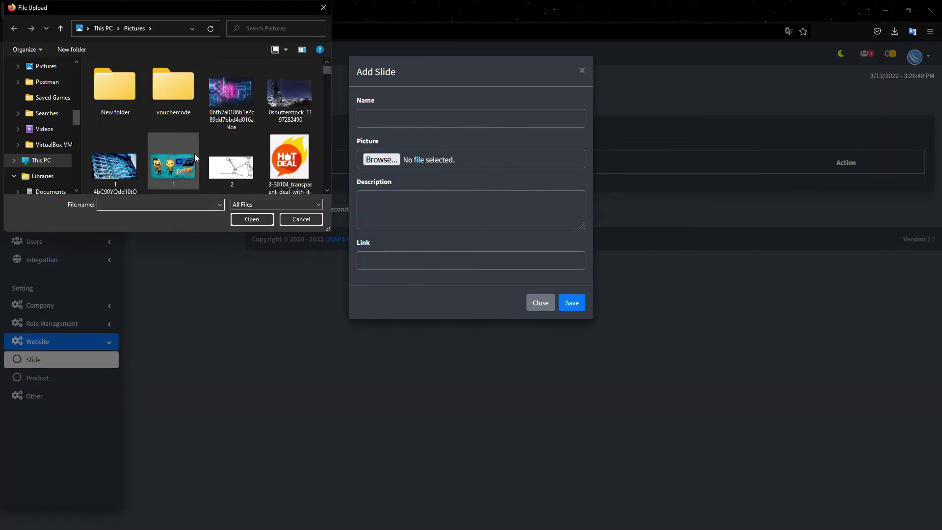
left_click(177, 170)
left_click(573, 305)
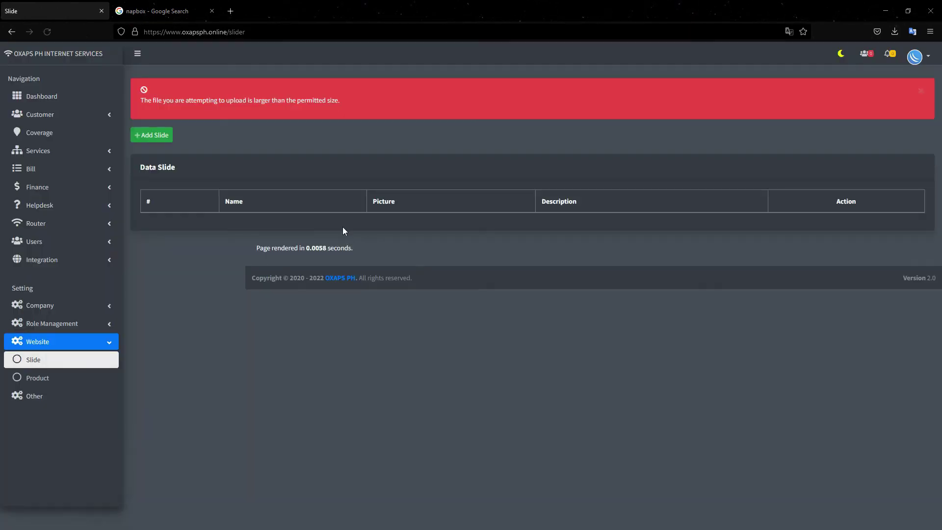
left_click_drag(314, 109, 141, 110)
left_click(331, 115)
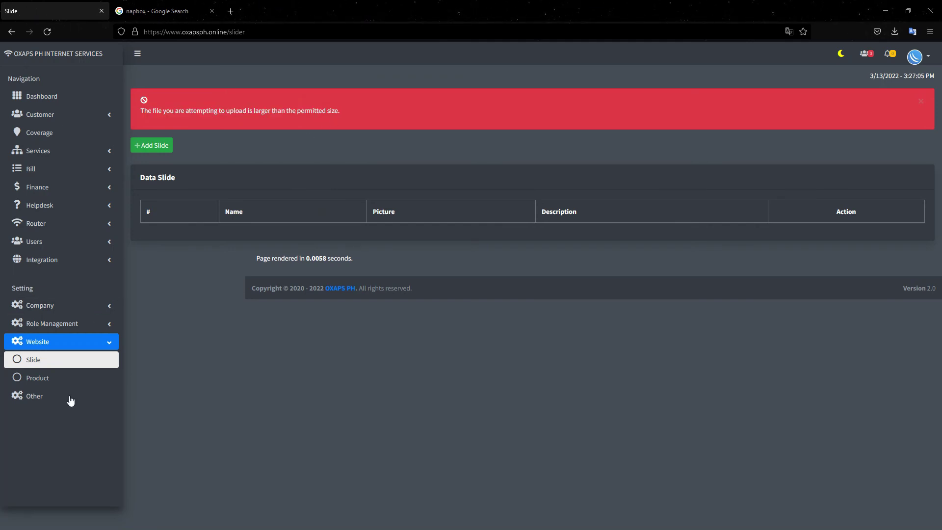
- Add a website slide using the 6383864 image from Pictures and save it
left_click(151, 145)
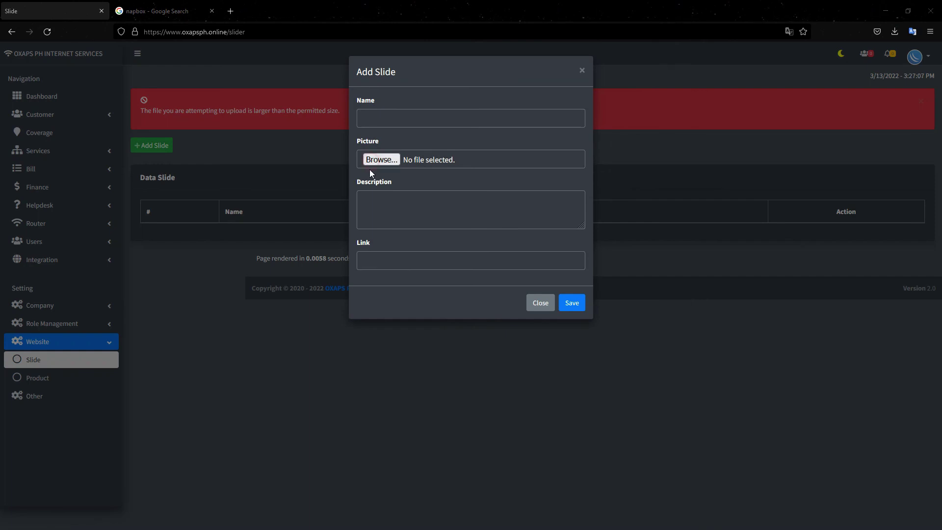
left_click(378, 161)
scroll(246, 134, "down", 1)
scroll(246, 136, "down", 1)
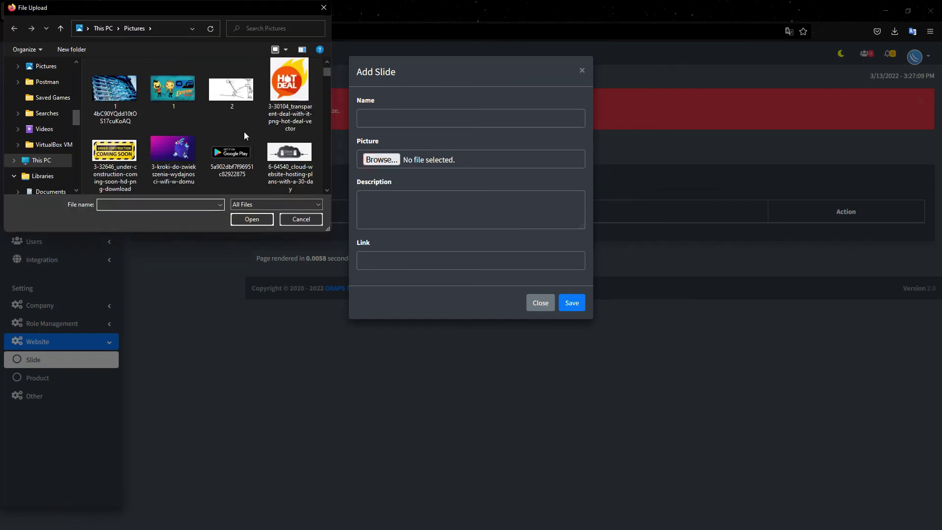
scroll(244, 135, "down", 1)
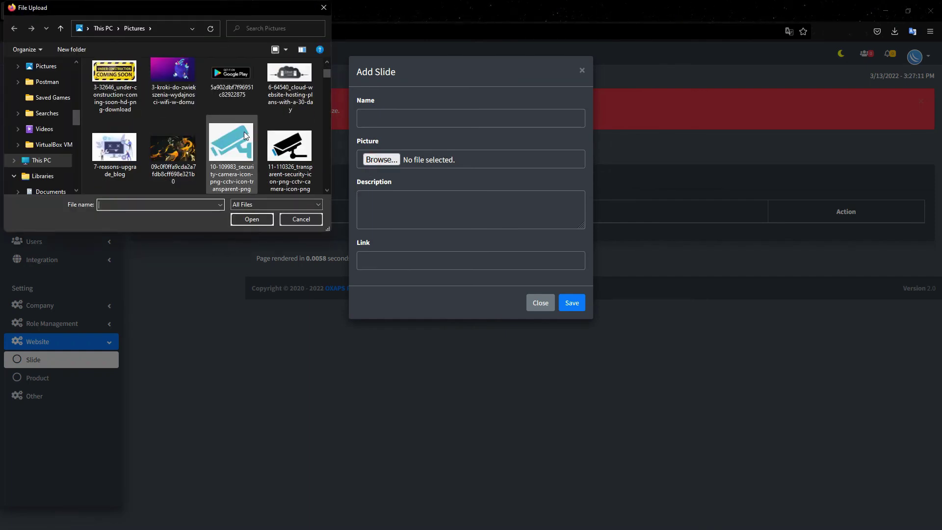
scroll(243, 131, "down", 1)
scroll(244, 131, "down", 1)
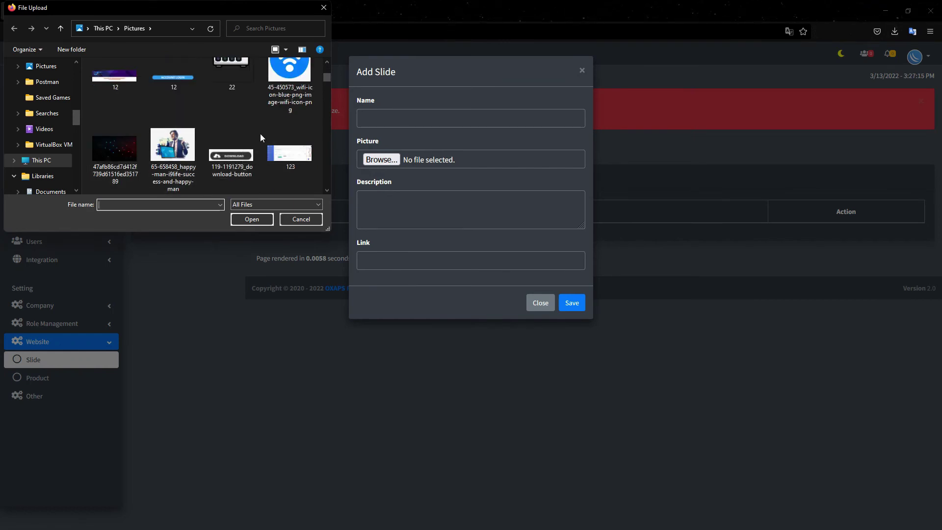
scroll(260, 134, "down", 4)
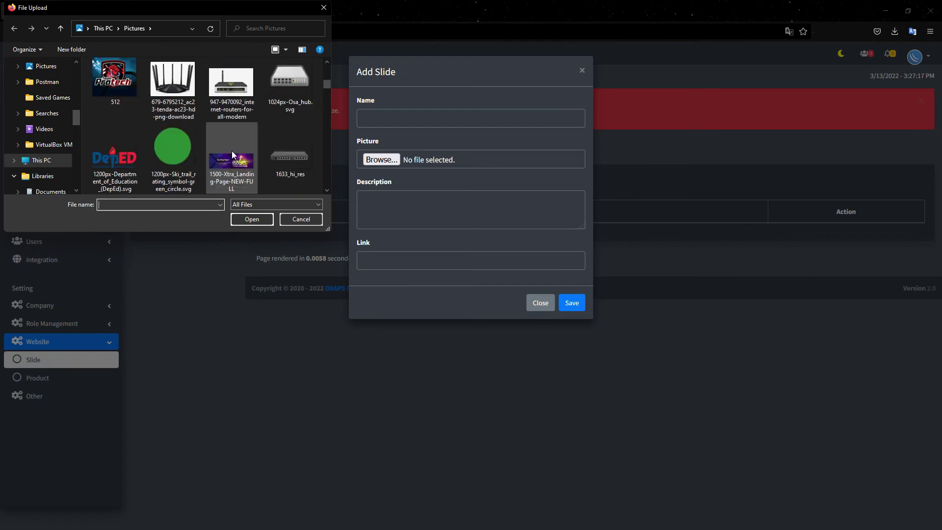
scroll(233, 154, "down", 2)
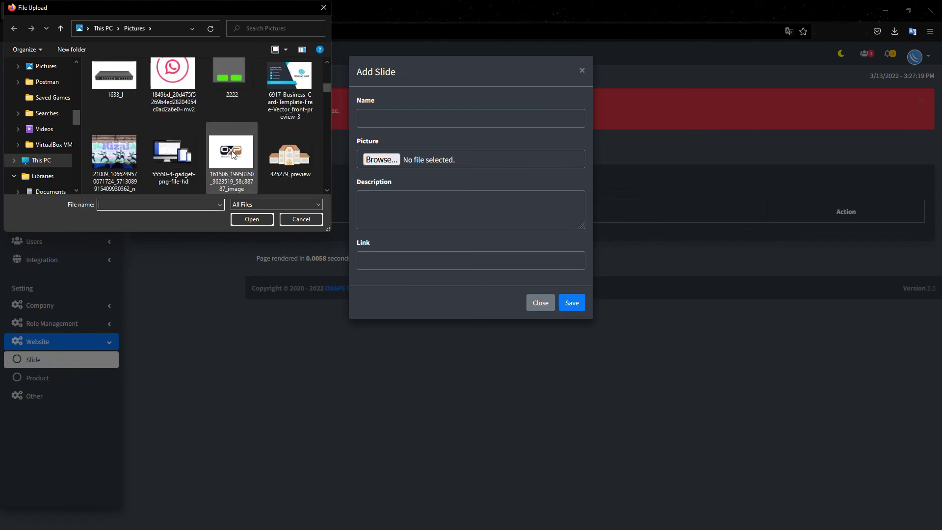
scroll(233, 155, "down", 1)
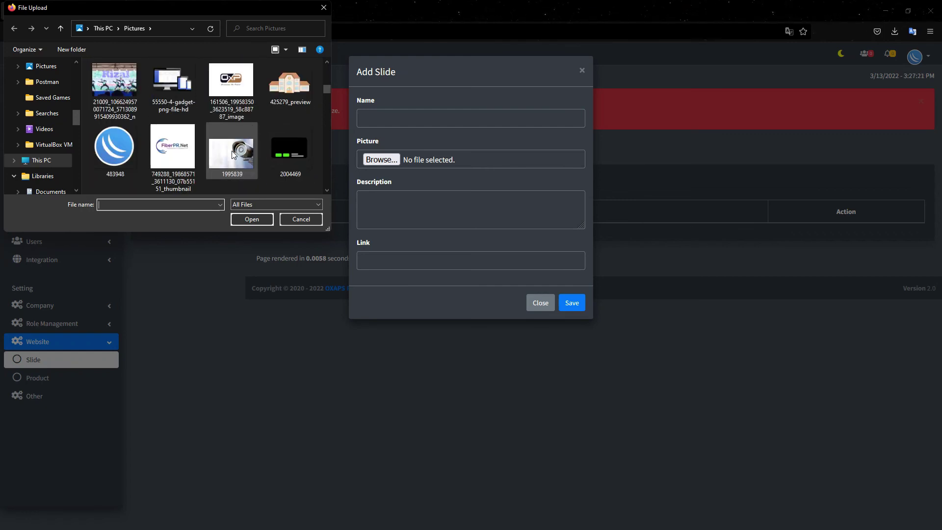
scroll(233, 154, "down", 1)
double_click(289, 148)
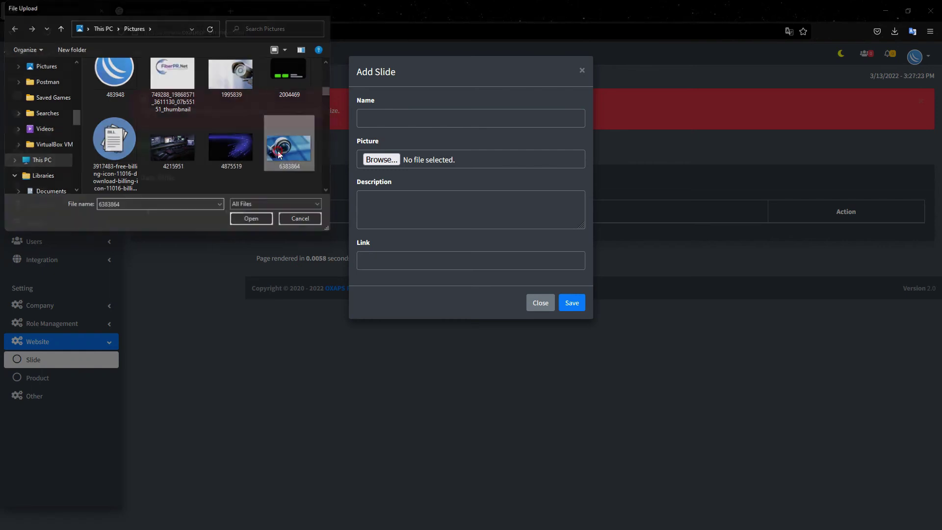
left_click(572, 302)
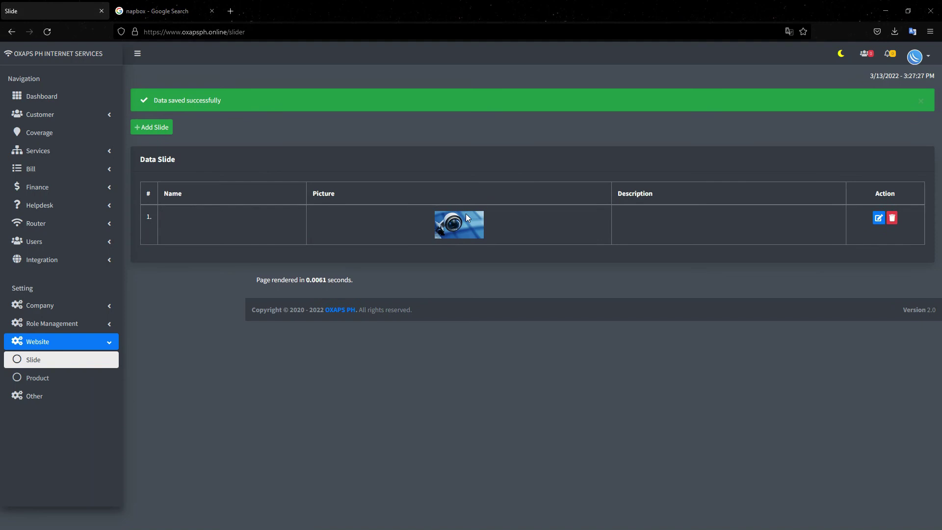
- Preview the new slide on the mirrored phone, then return to the billing site
key("alt+Tab")
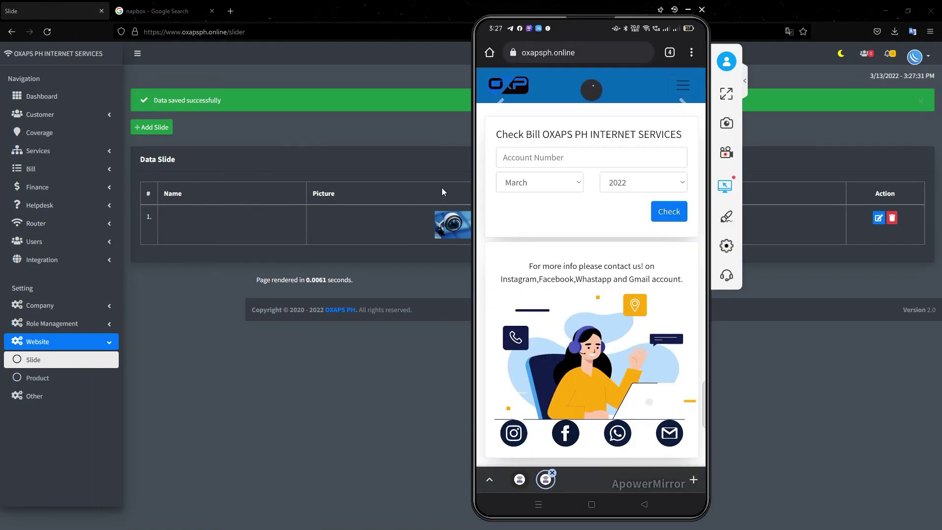
scroll(613, 277, "down", 2)
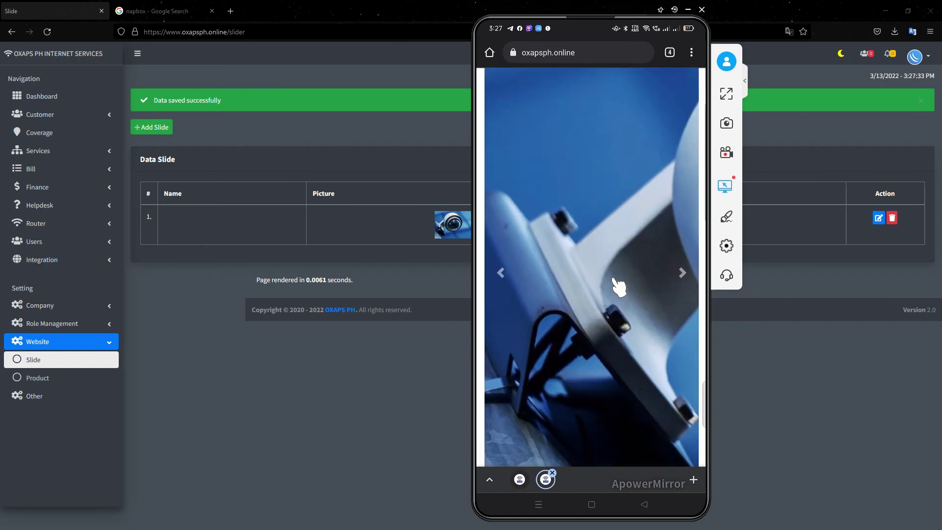
scroll(535, 274, "down", 3)
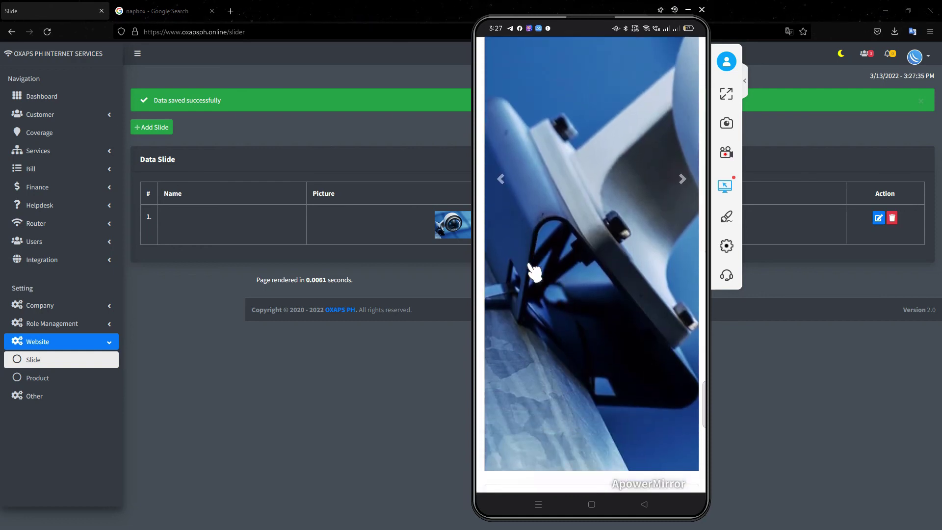
scroll(539, 211, "down", 5)
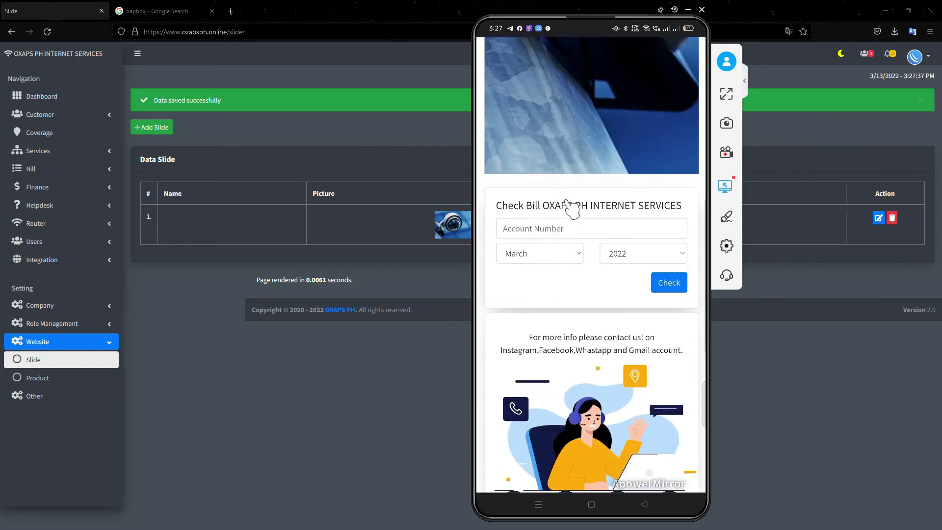
scroll(568, 201, "up", 10)
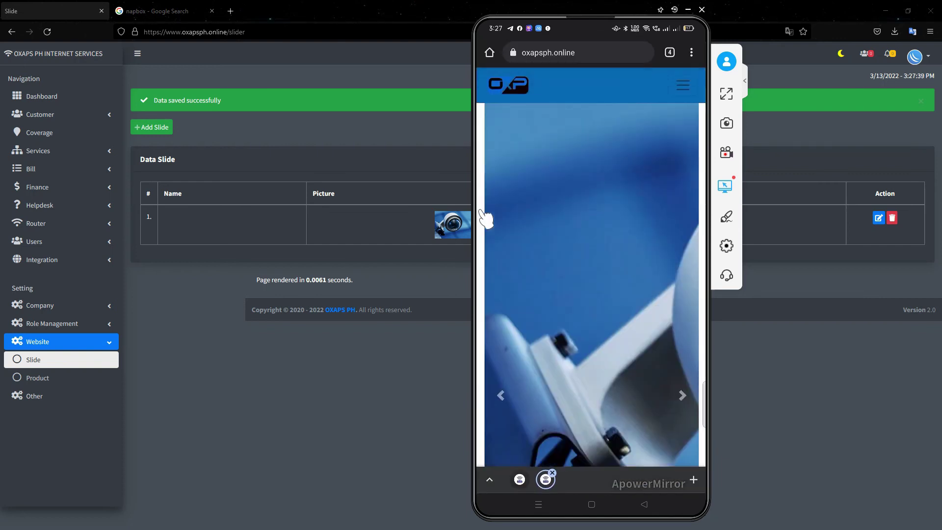
left_click(396, 226)
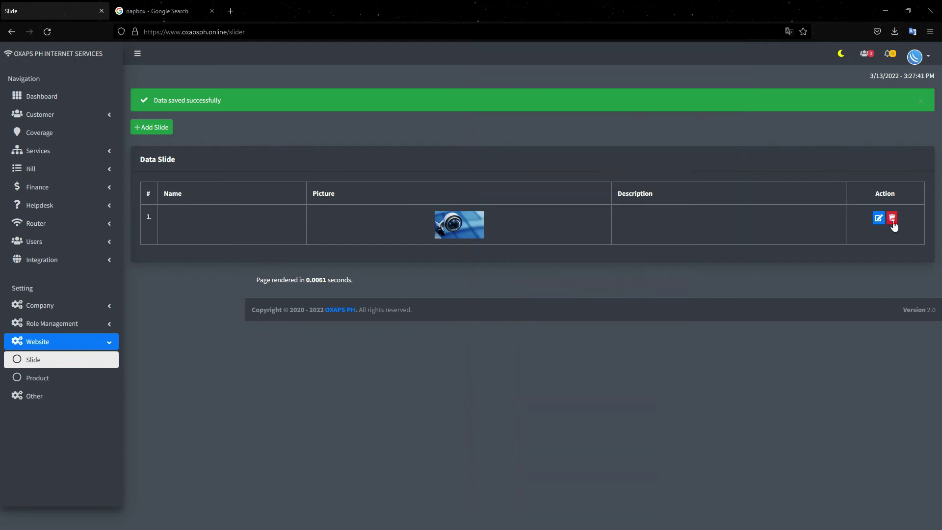
- Delete the website slide and check the site on the mirrored phone
left_click(891, 217)
left_click(562, 136)
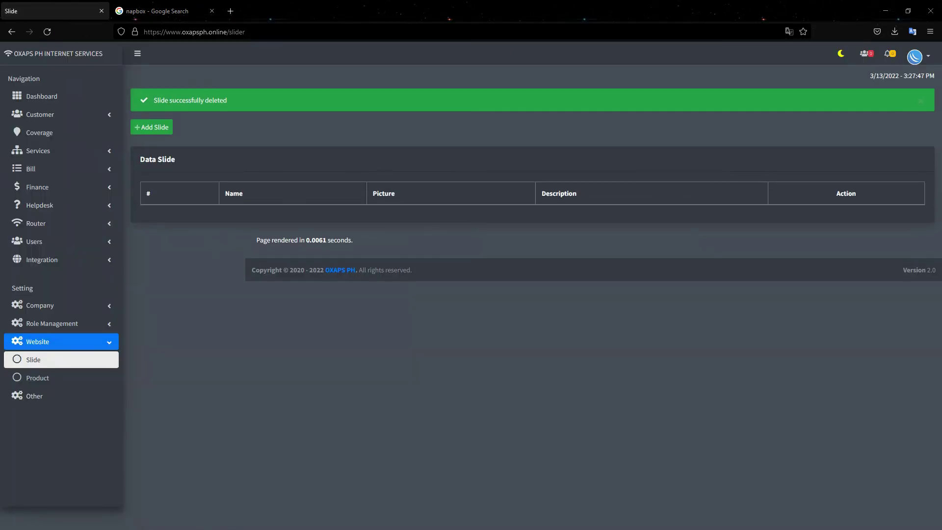
key("alt+Tab")
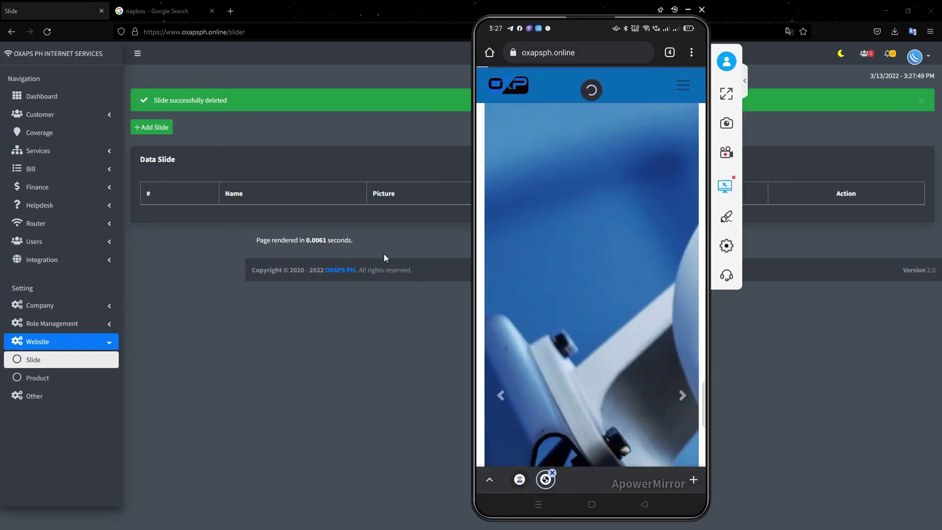
scroll(608, 294, "down", 5)
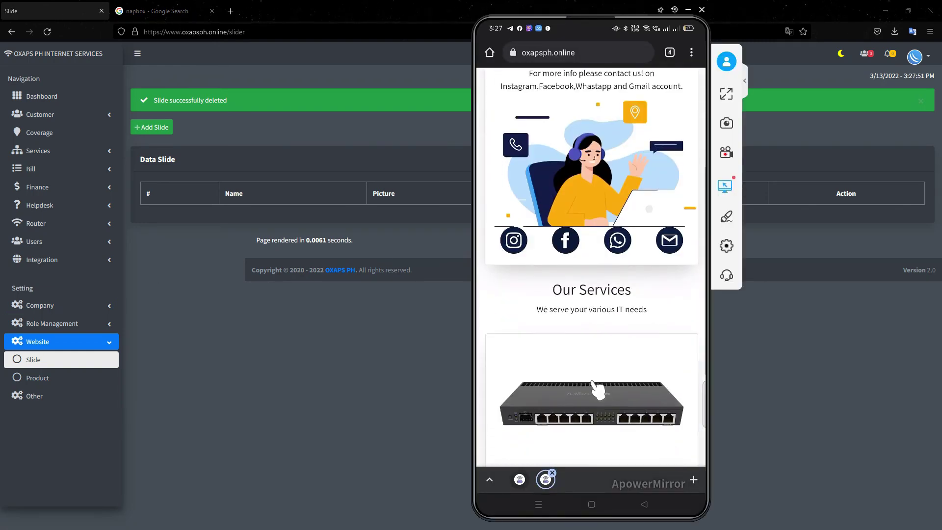
- Delete product adsdasd and confirm Our Services is empty on the phone
left_click(47, 381)
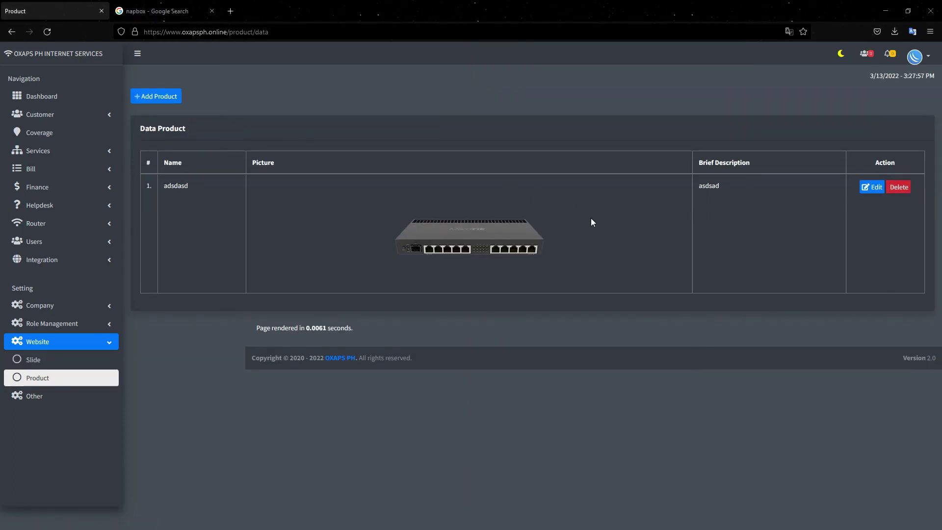
left_click(895, 192)
left_click(558, 142)
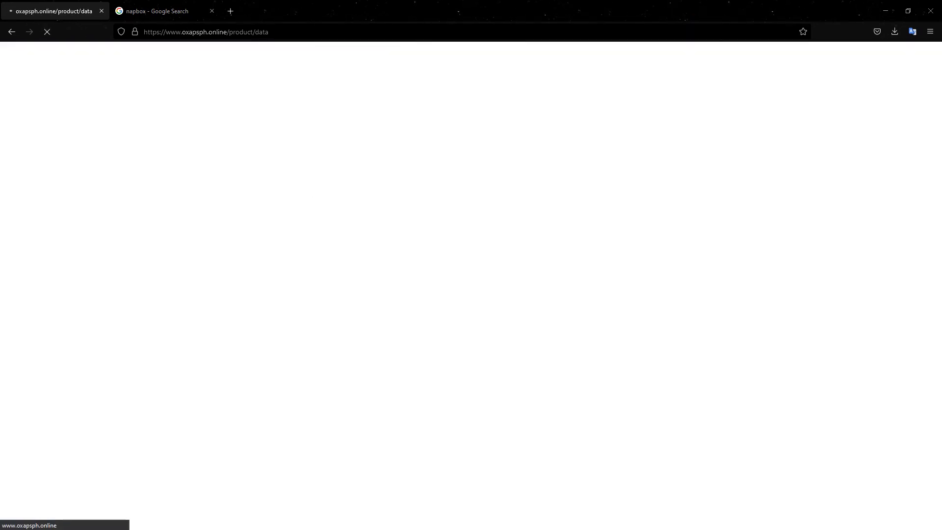
key("alt+Tab")
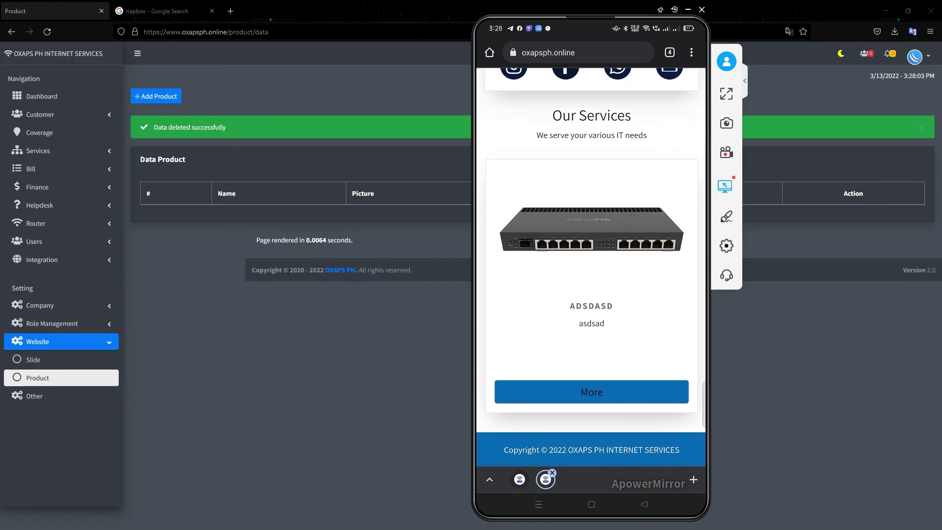
scroll(575, 211, "up", 10)
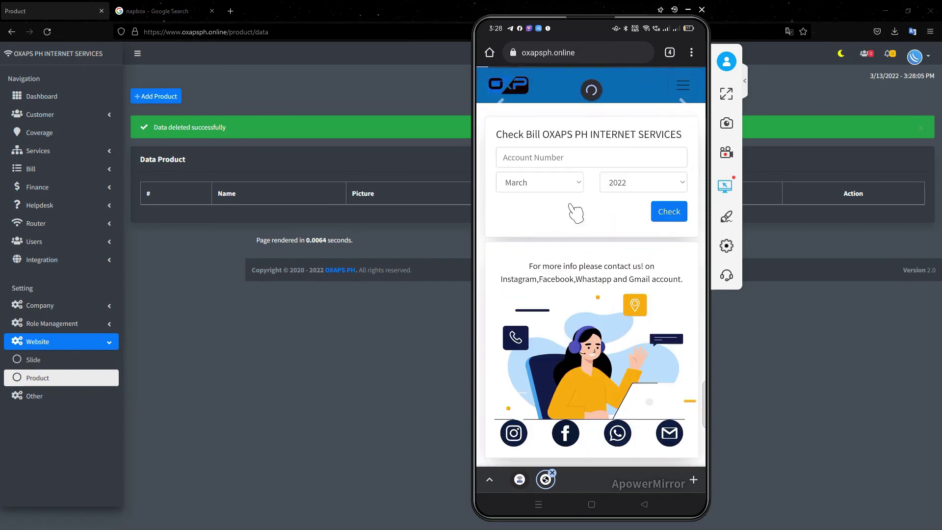
scroll(575, 212, "down", 5)
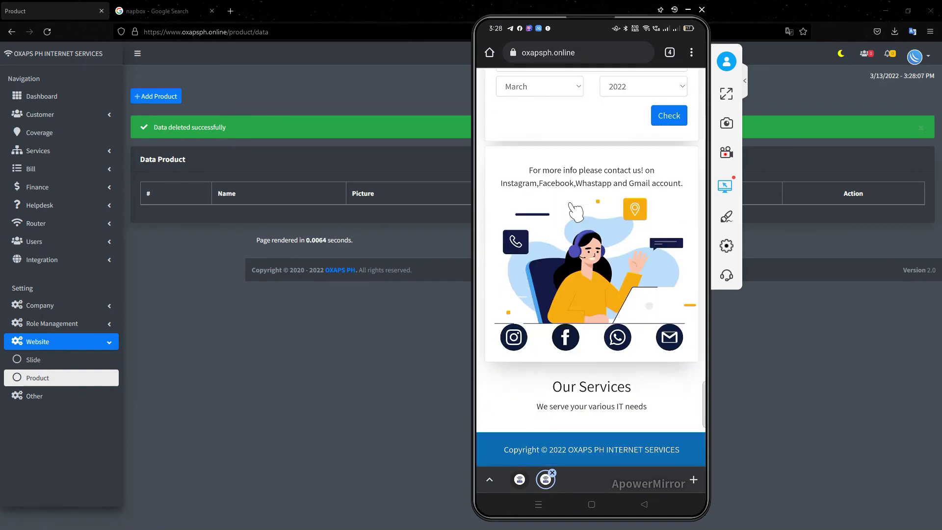
scroll(574, 212, "up", 5)
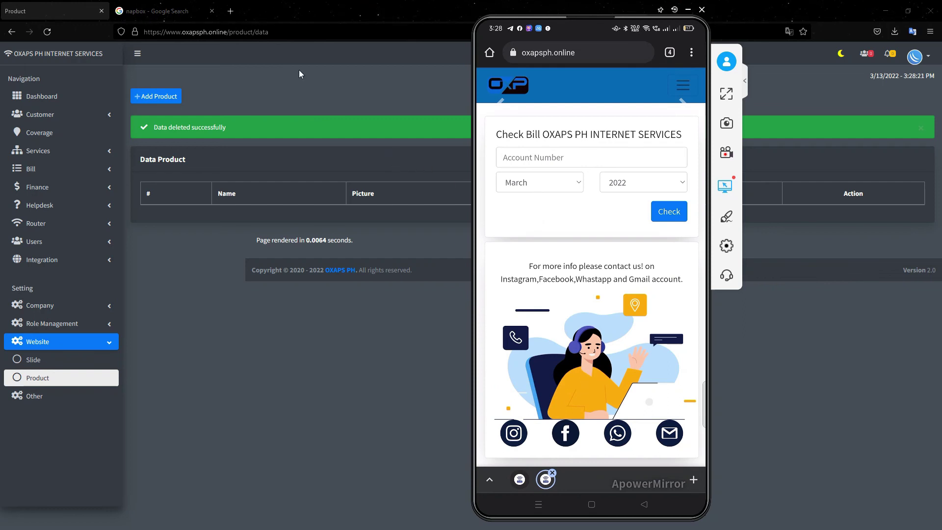
left_click(174, 10)
left_click(195, 34)
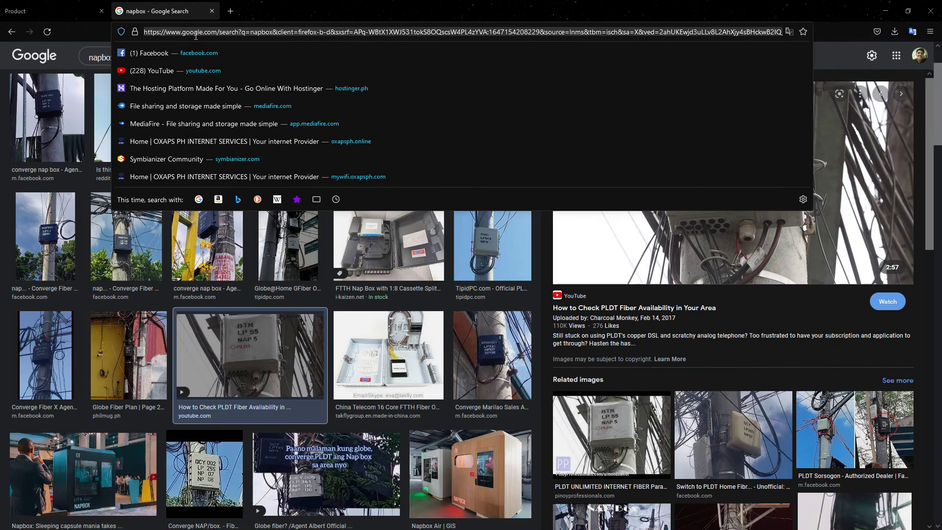
key("Escape")
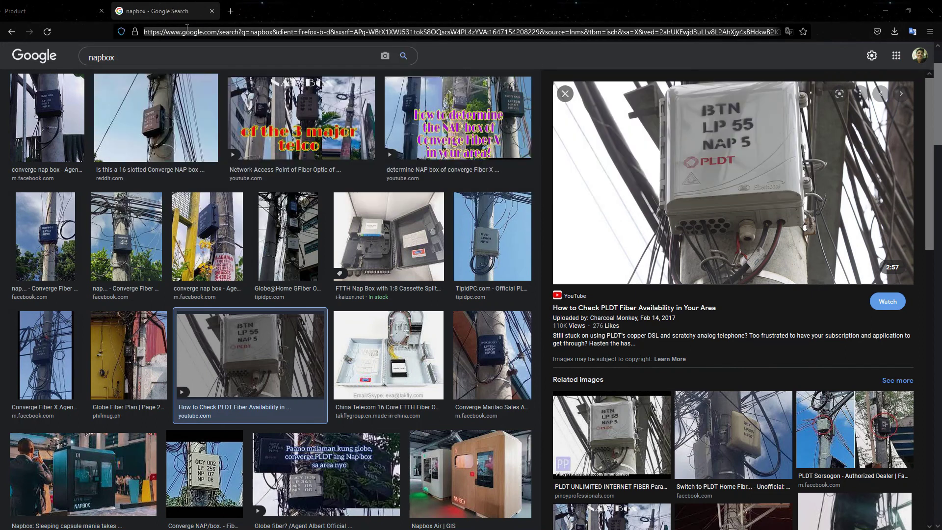
left_click(206, 33)
key("ctrl+a")
type("www.")
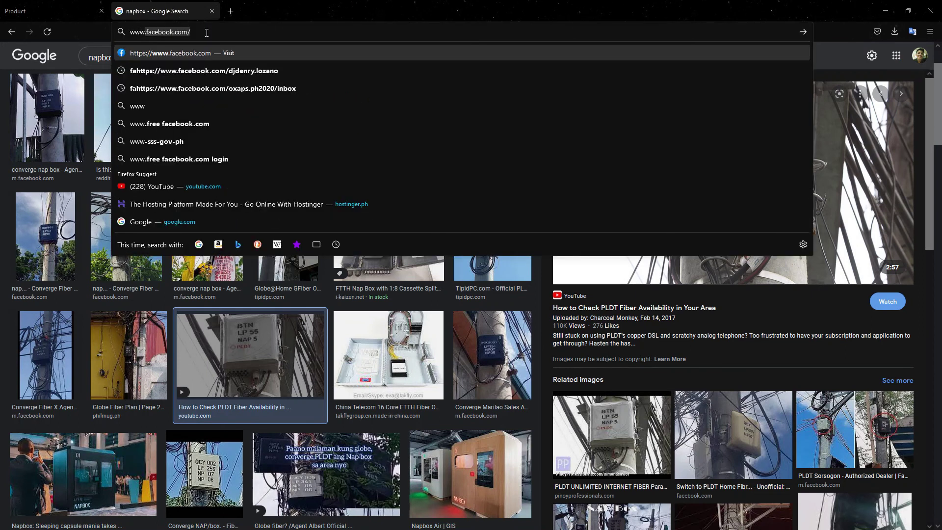
type("oxaps")
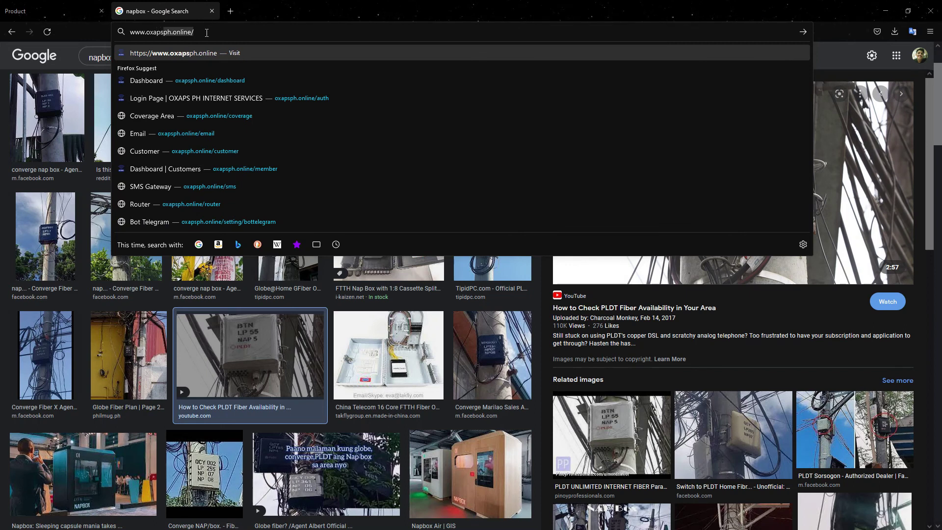
type(".")
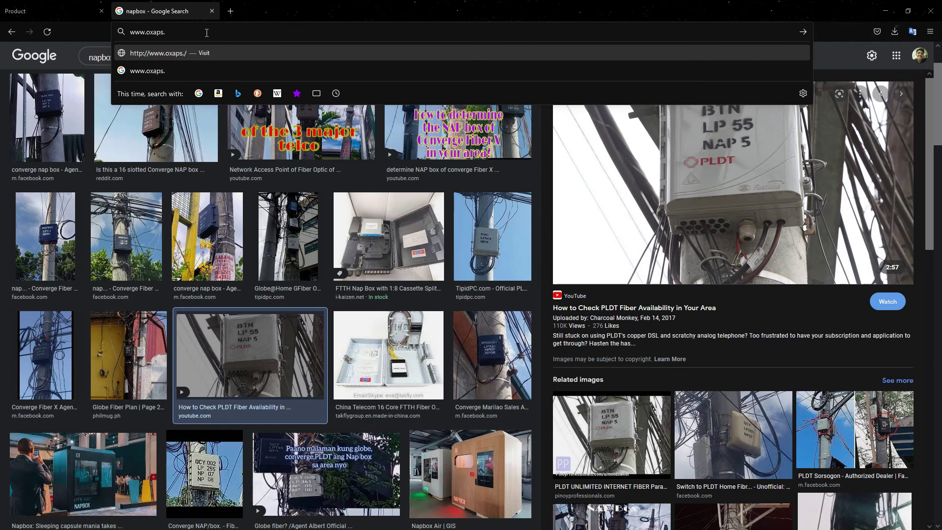
key("BackSpace")
type("ph.com4")
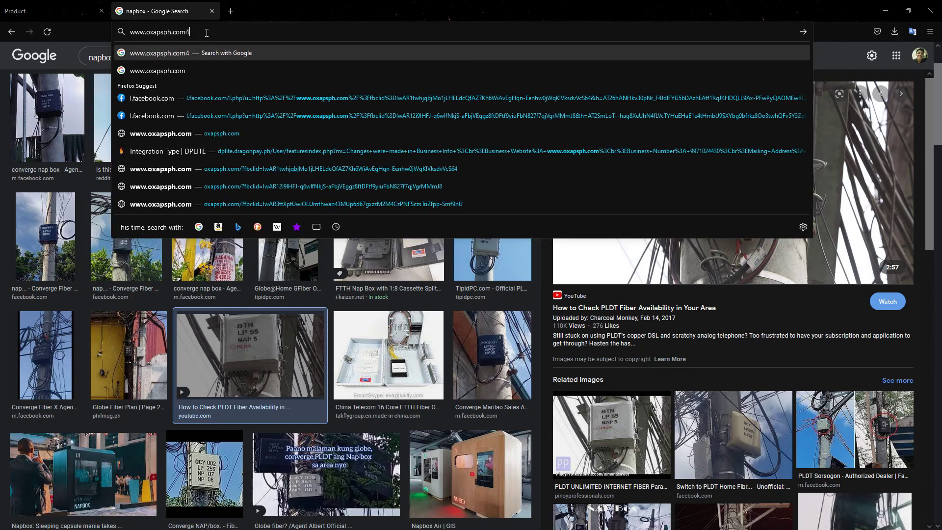
key("BackSpace")
key("Return")
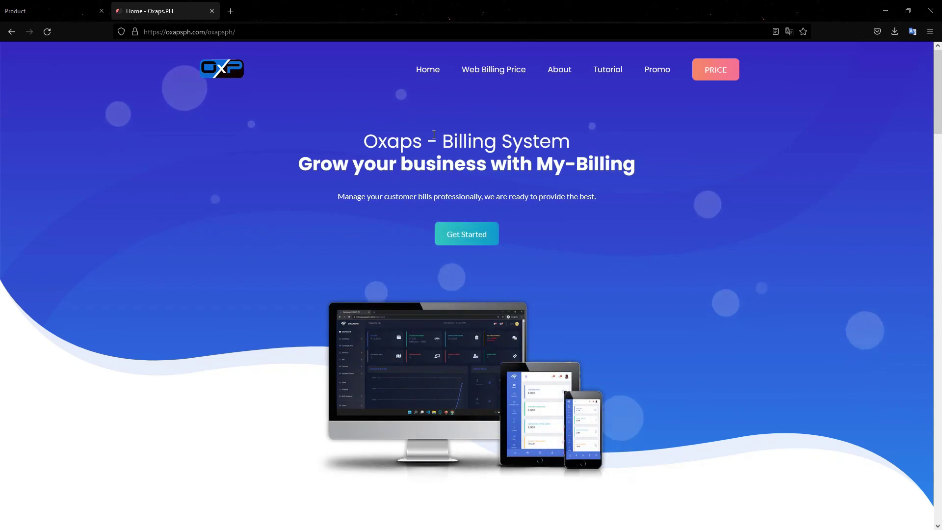
- Browse the PRICE page's Silver, Gold and Platinum plan cards, then return Home
left_click(729, 72)
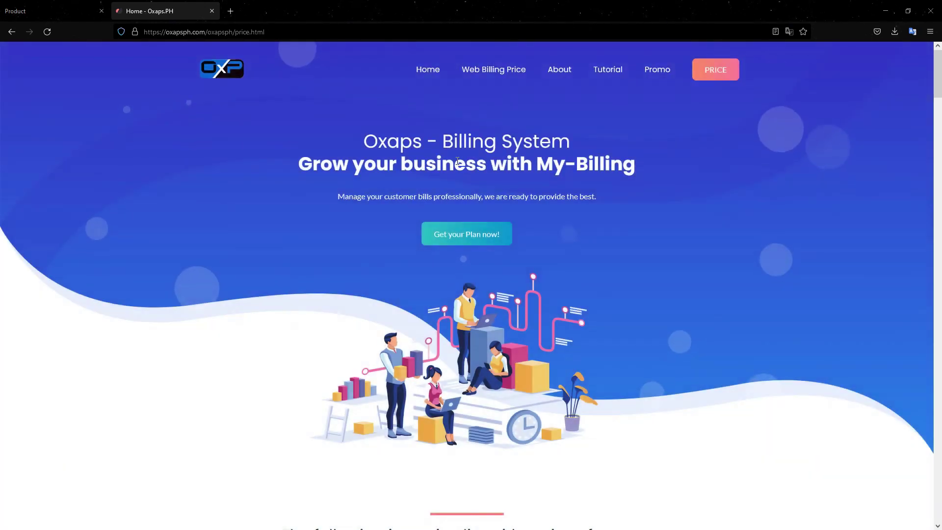
scroll(479, 274, "down", 8)
scroll(420, 286, "down", 18)
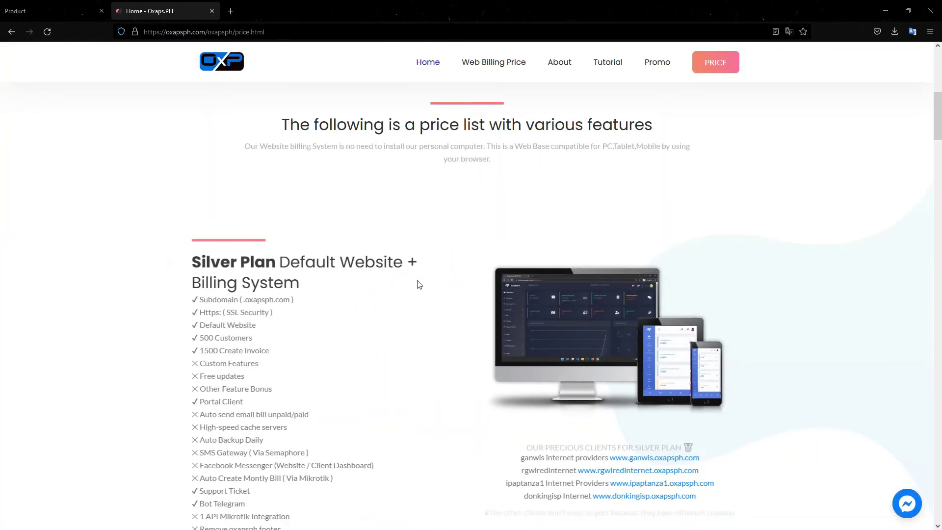
scroll(417, 277, "down", 15)
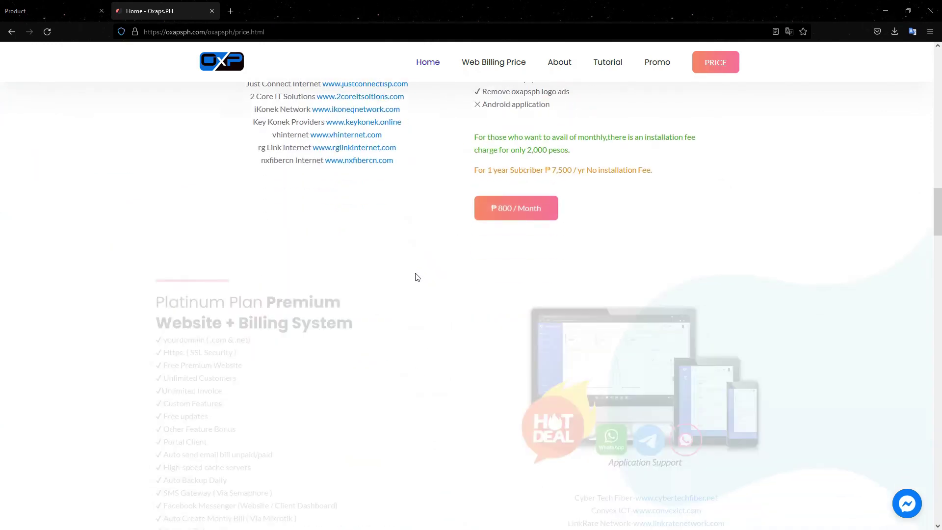
scroll(415, 276, "down", 10)
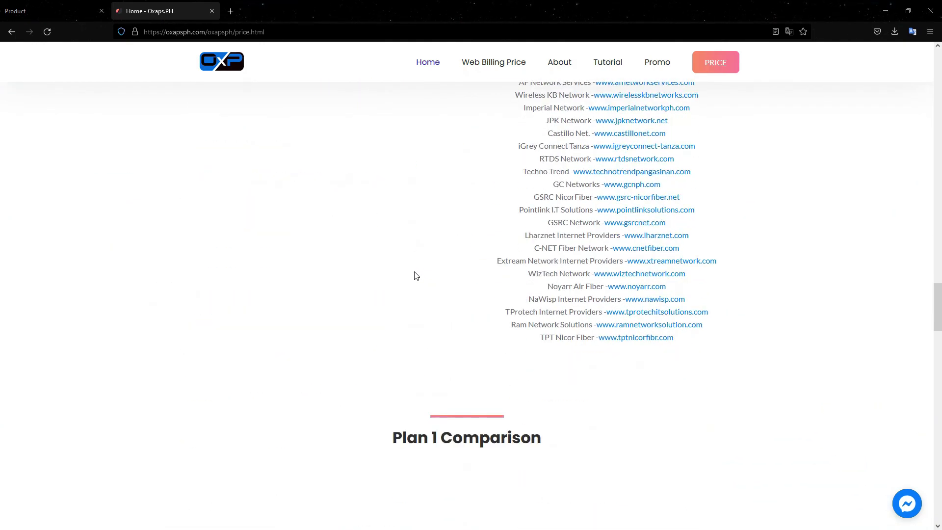
scroll(414, 276, "down", 1)
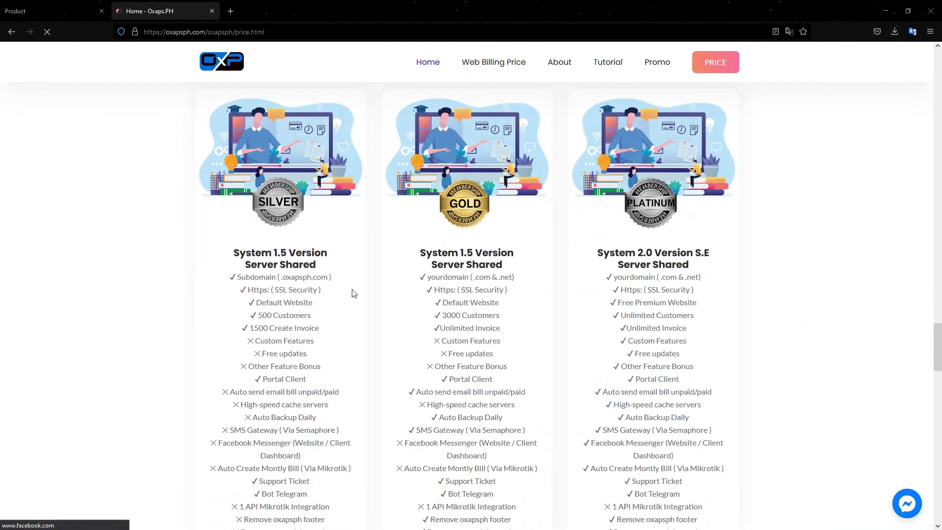
scroll(460, 267, "down", 2)
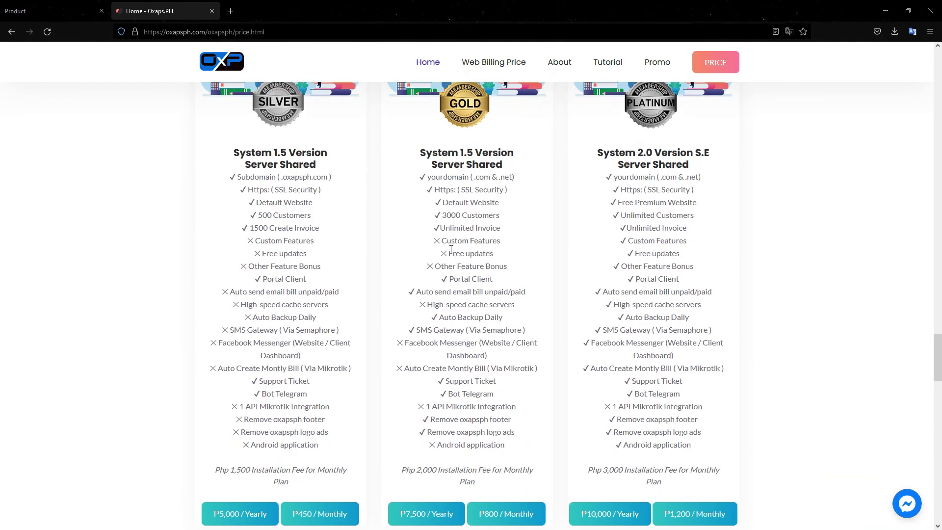
scroll(451, 249, "down", 9)
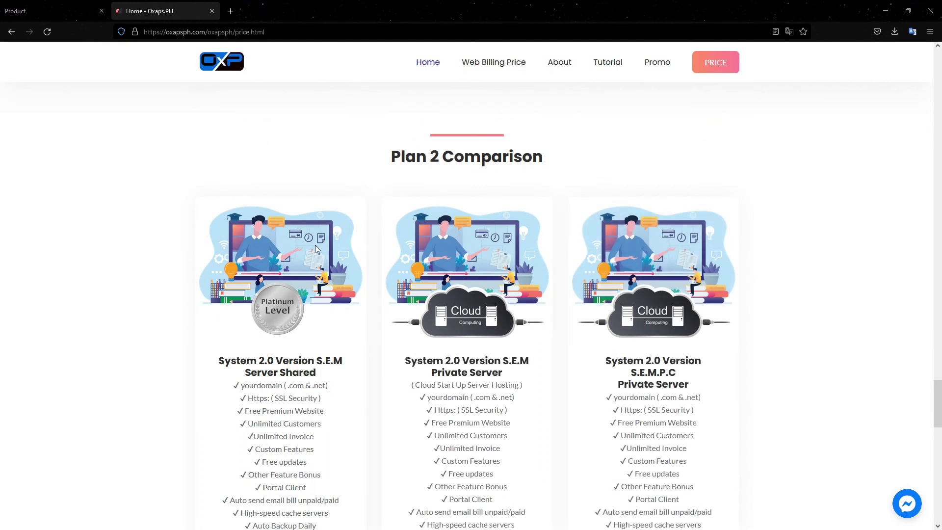
scroll(388, 249, "down", 5)
scroll(390, 251, "up", 12)
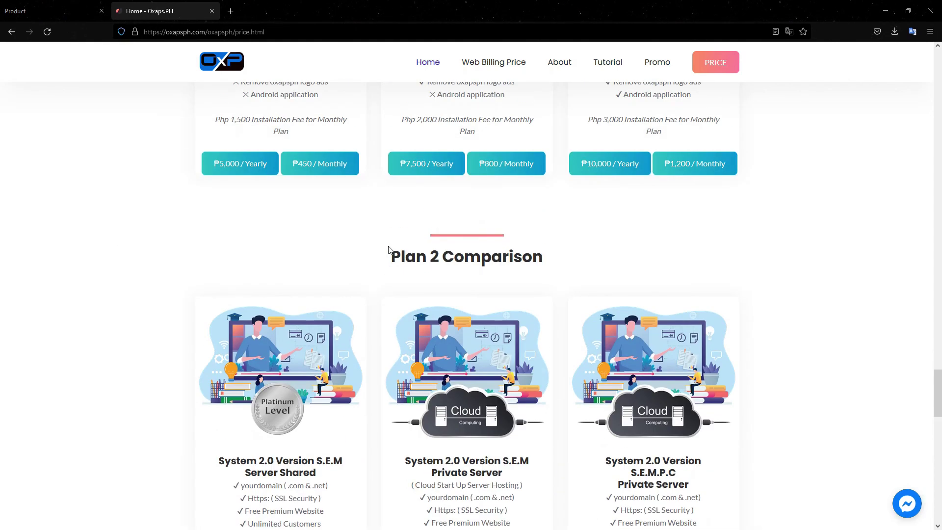
scroll(618, 265, "up", 2)
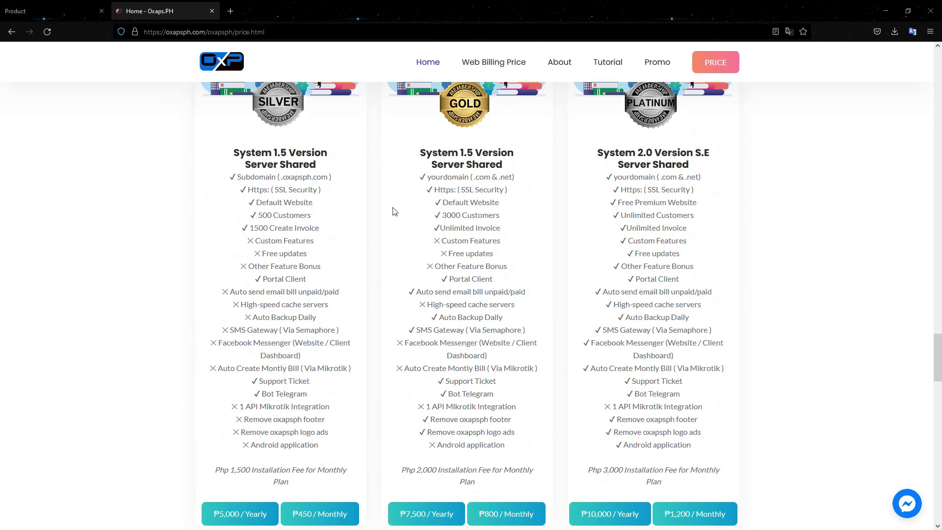
scroll(395, 211, "up", 14)
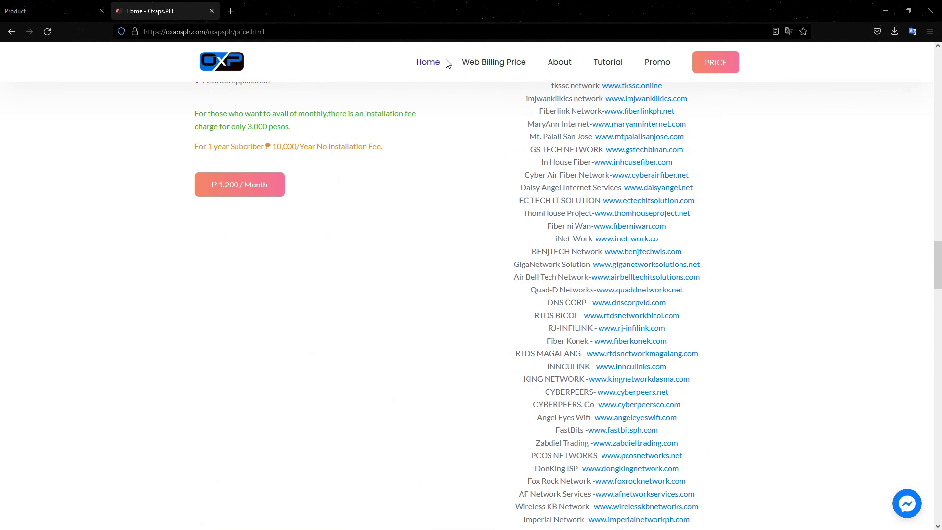
left_click(428, 61)
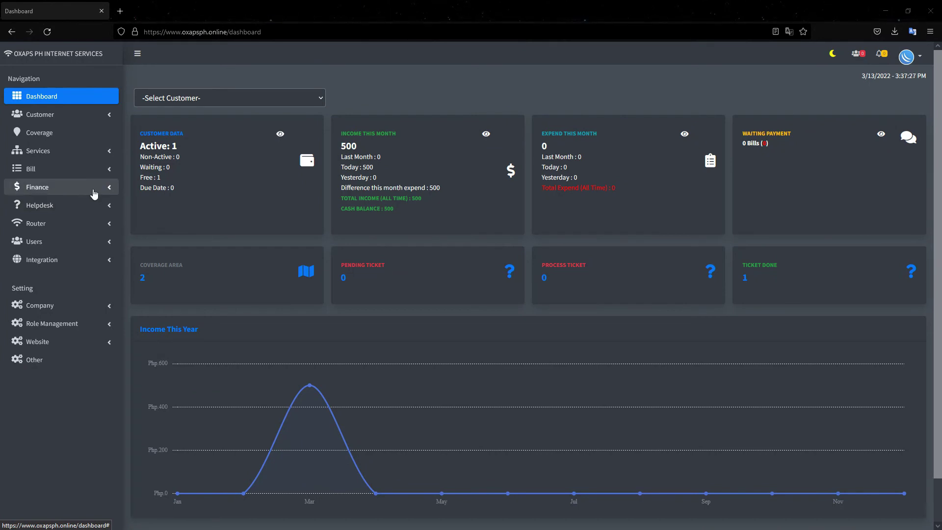
- Open Finance > Income, view the income Category list, then go back to Income
left_click(75, 187)
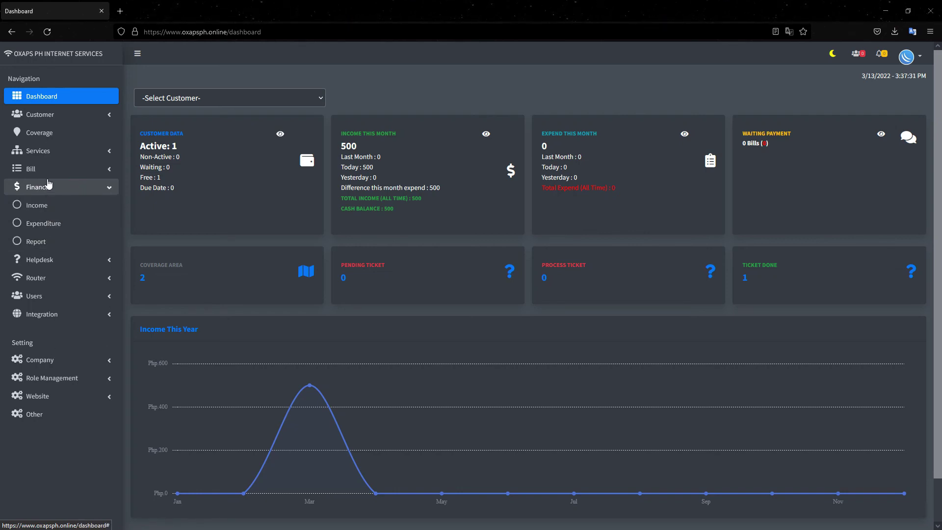
left_click(76, 194)
left_click(75, 192)
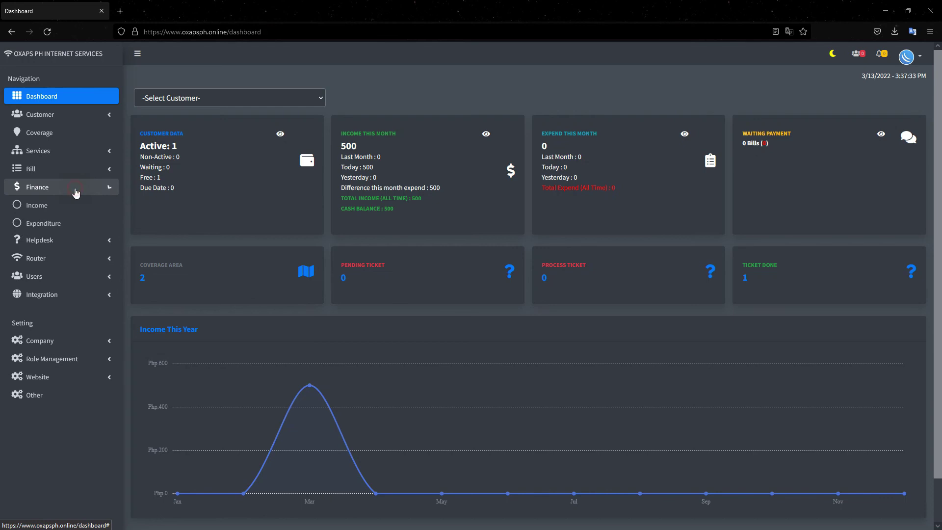
left_click(50, 210)
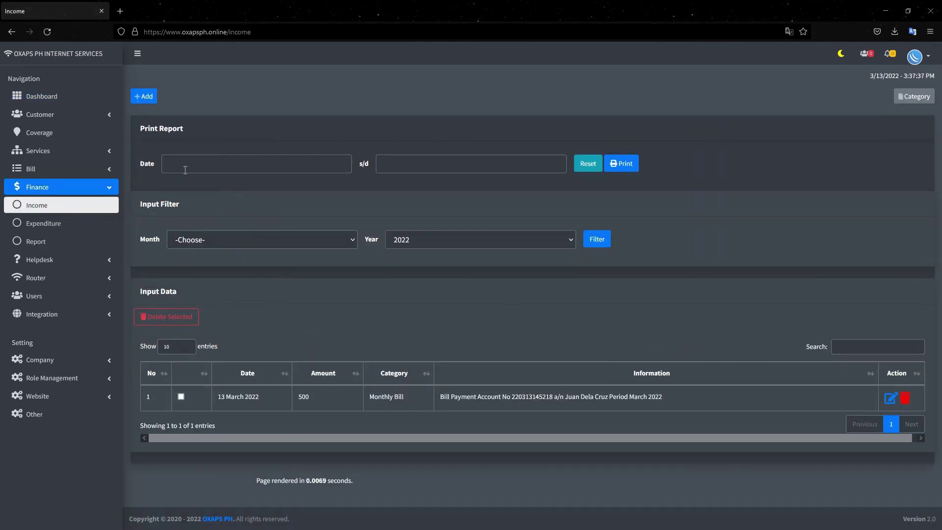
left_click(916, 97)
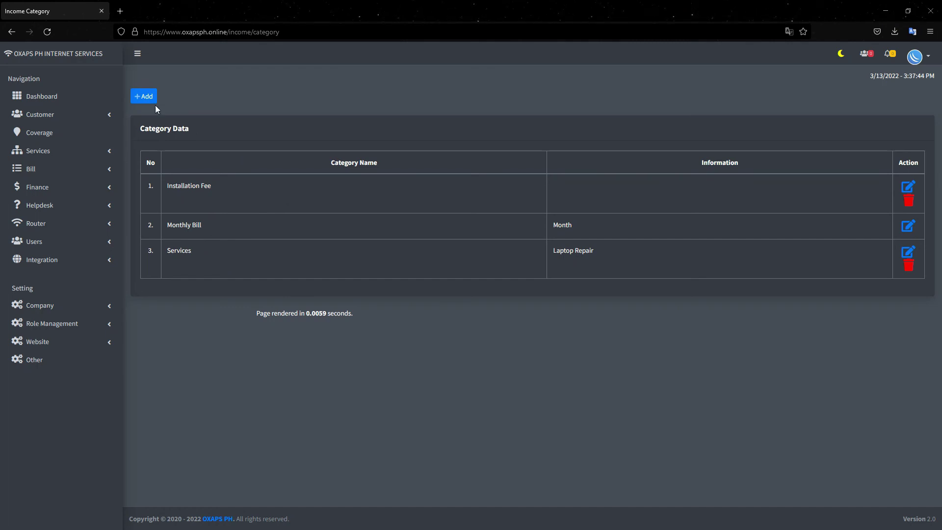
left_click(74, 189)
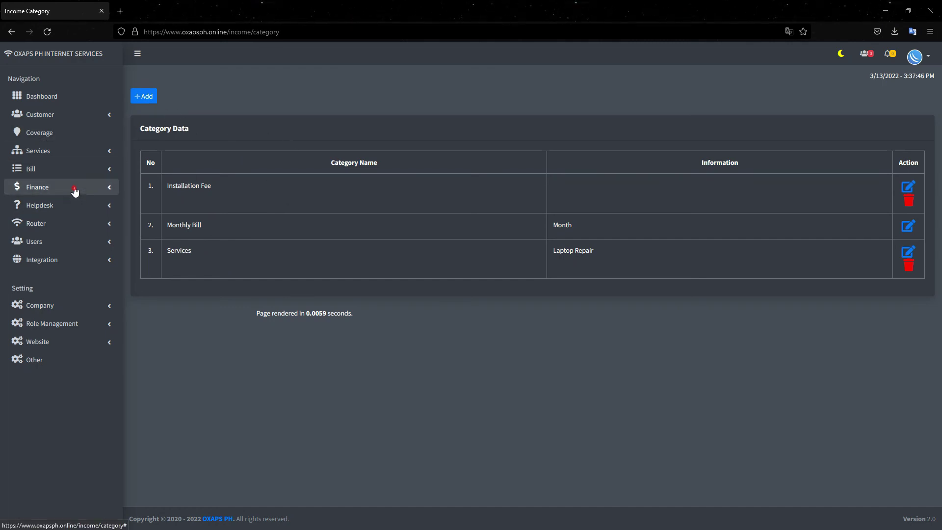
left_click(65, 209)
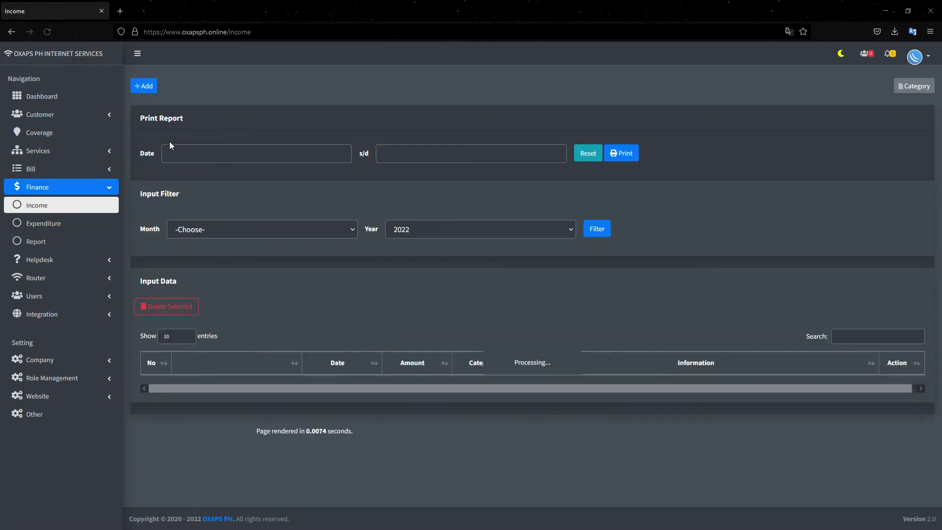
- Save a 2000 Services income dated 2022-03-13 for repair laptop
left_click(147, 97)
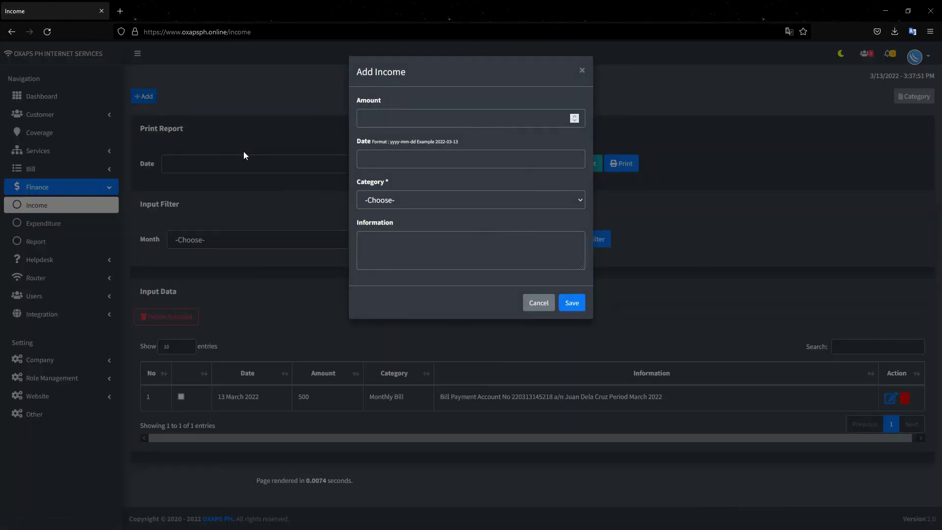
left_click(396, 123)
type("2000")
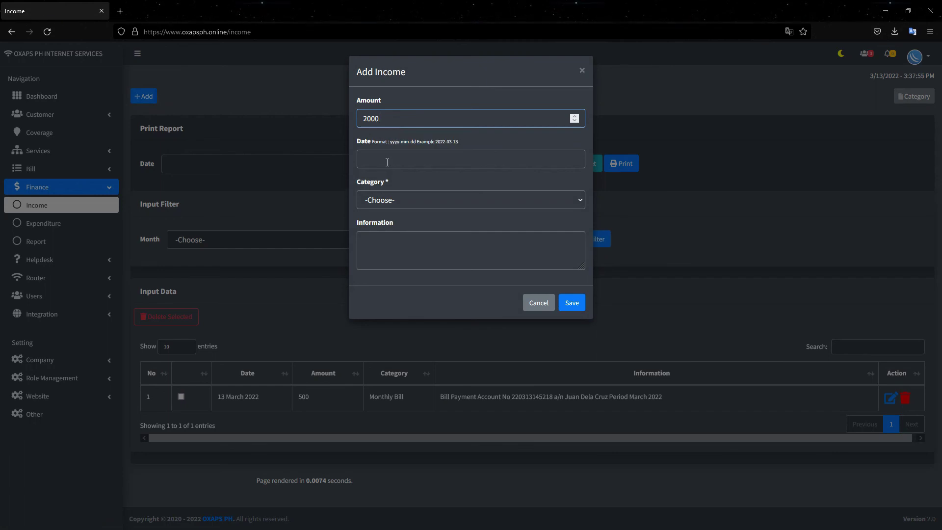
left_click(387, 162)
left_click(366, 109)
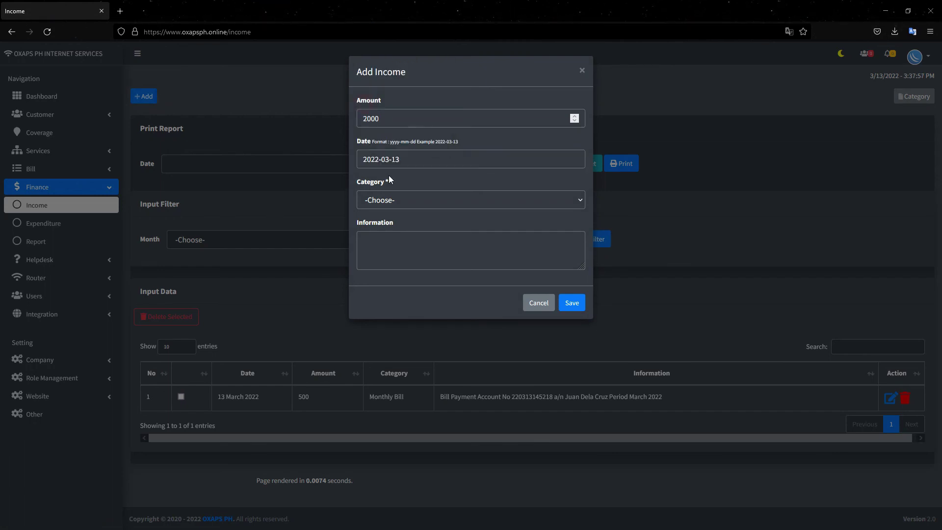
left_click(374, 202)
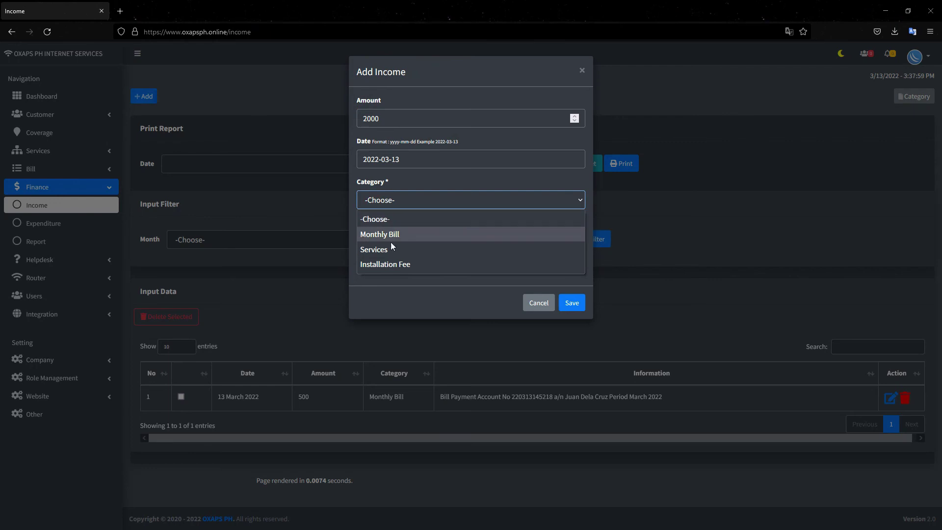
left_click(377, 249)
left_click(389, 255)
type("repair laptop")
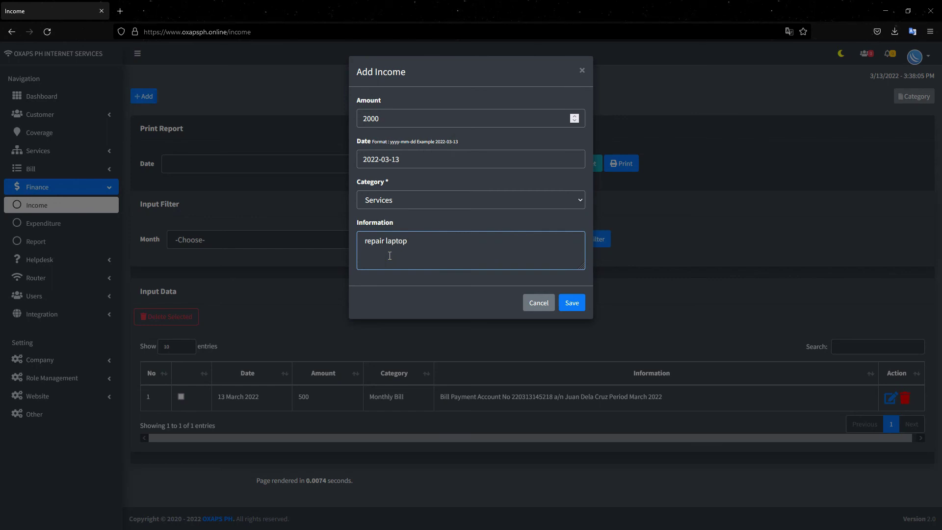
left_click(571, 302)
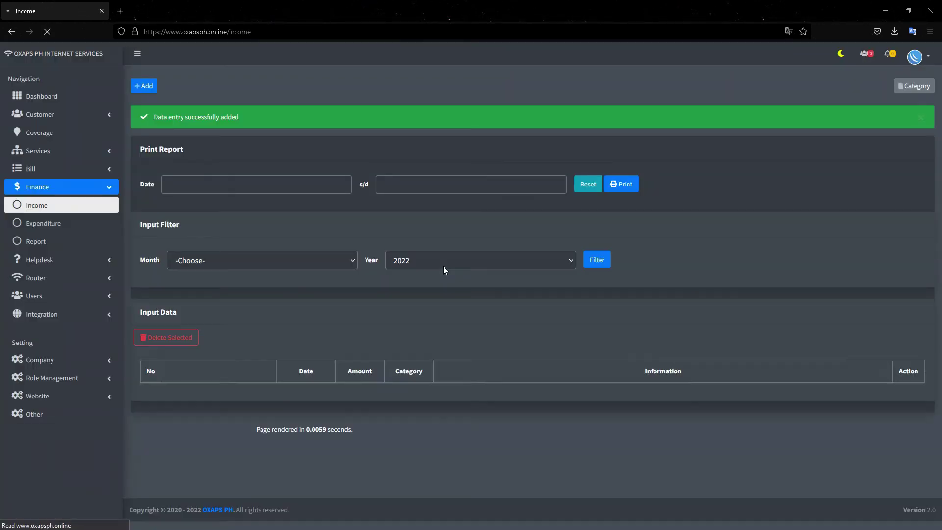
- Confirm the dashboard's income this month reads 2,500, then return to Finance > Income
left_click(52, 95)
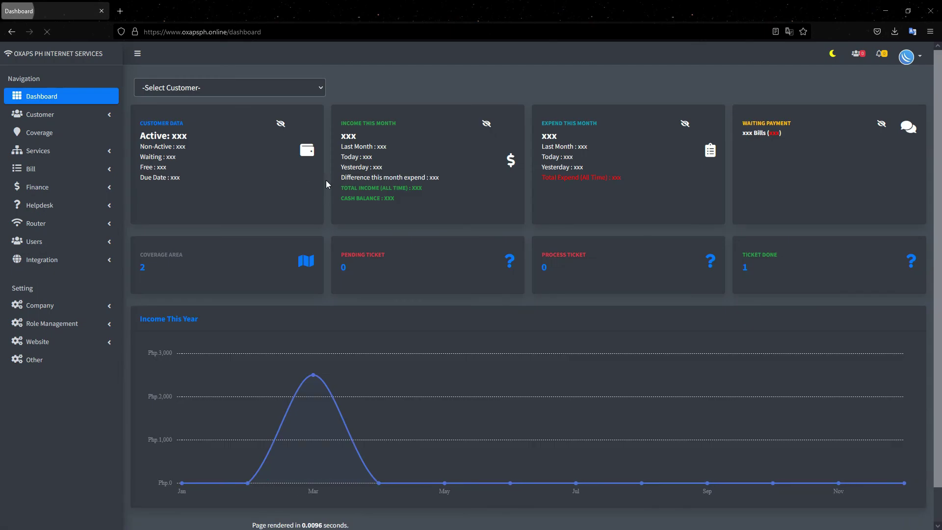
left_click(486, 135)
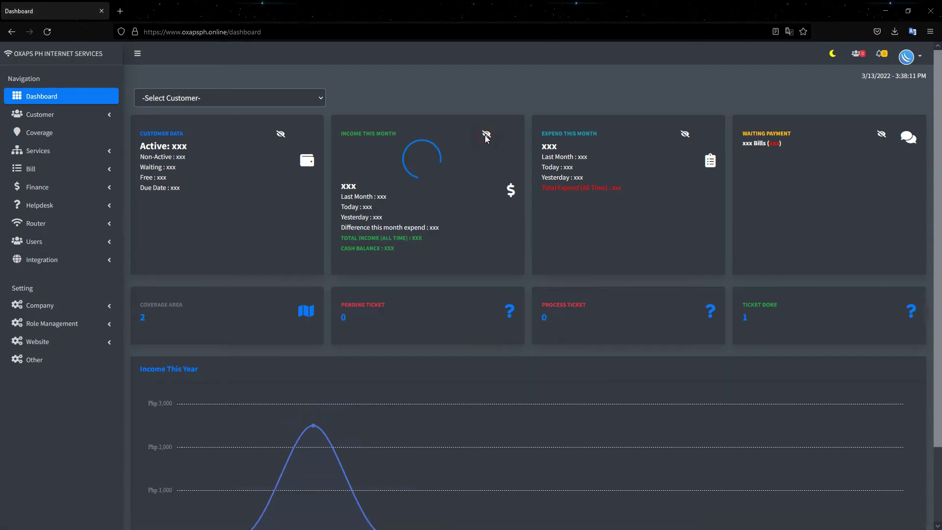
left_click_drag(371, 148, 343, 143)
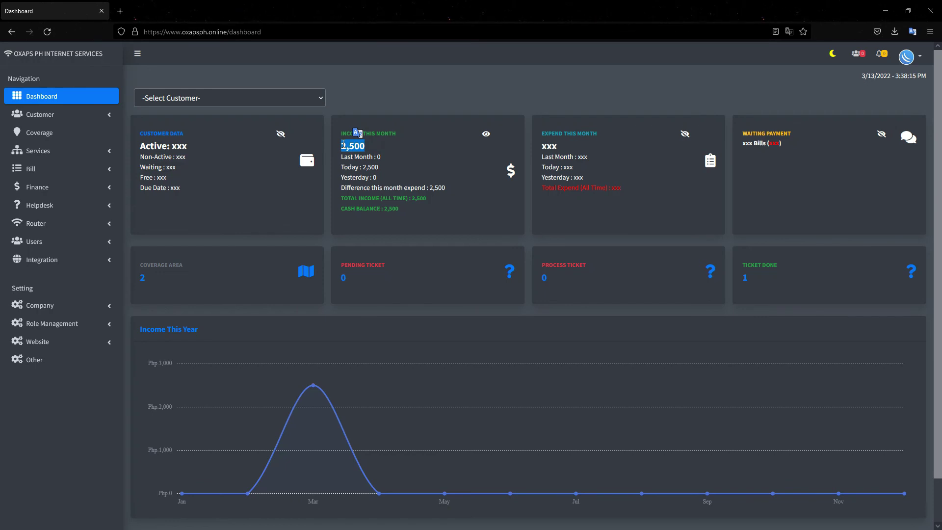
left_click(390, 156)
left_click(52, 195)
left_click(55, 206)
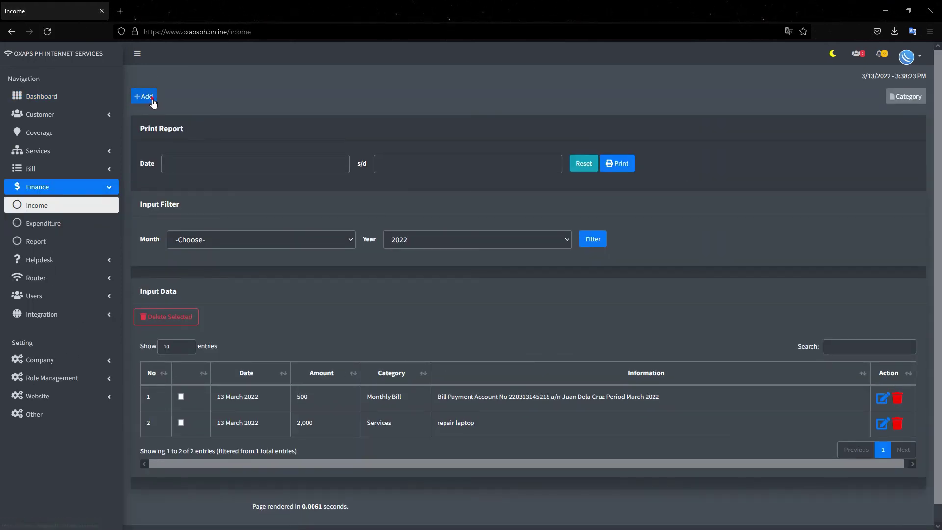
- Start a new income entry with amount 1500 dated 13 March 2022
left_click(152, 98)
left_click(395, 122)
type("5000")
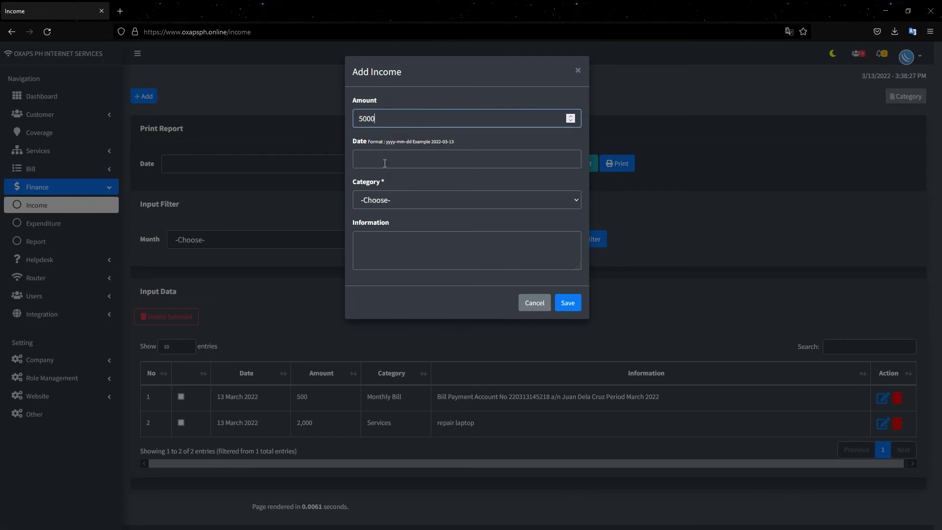
left_click(384, 159)
left_click(358, 108)
left_click(374, 202)
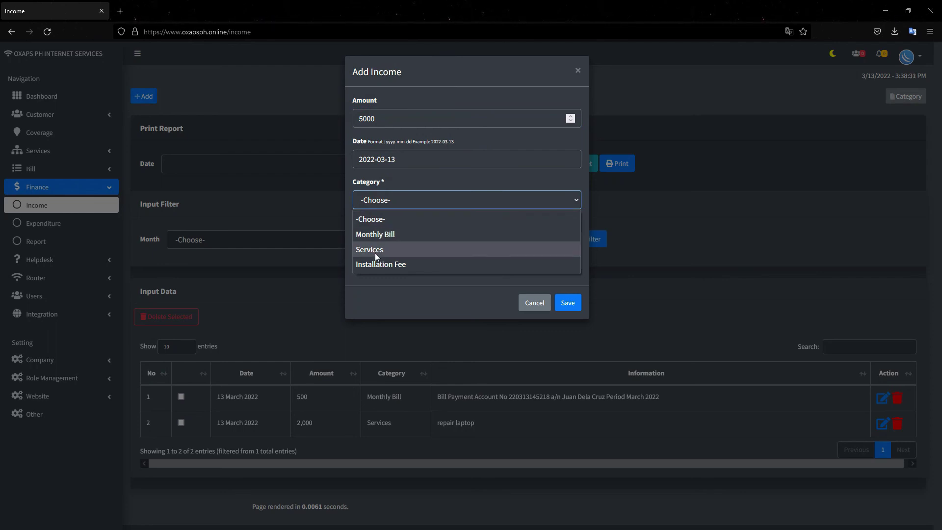
double_click(397, 118)
type("1500")
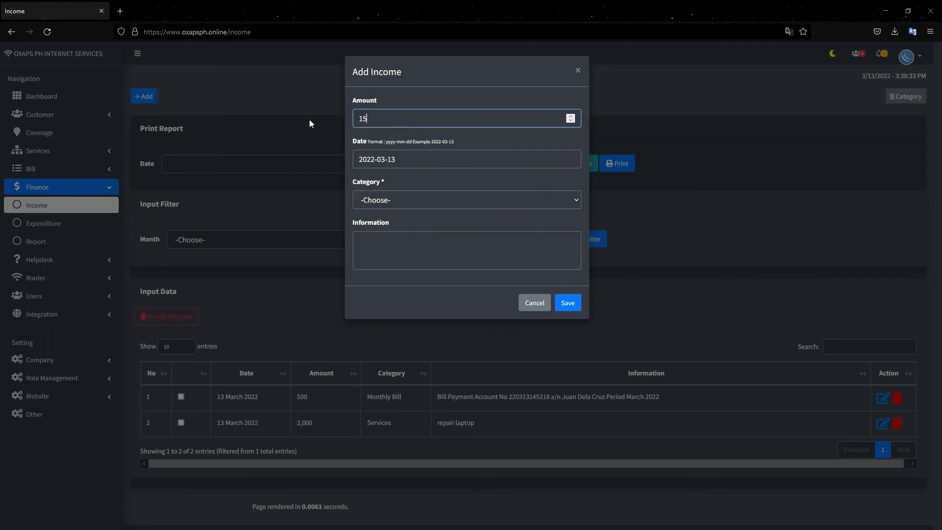
- Choose the Installation Fee category, enter the client's name as information, and save
left_click(395, 201)
left_click(378, 264)
left_click(403, 251)
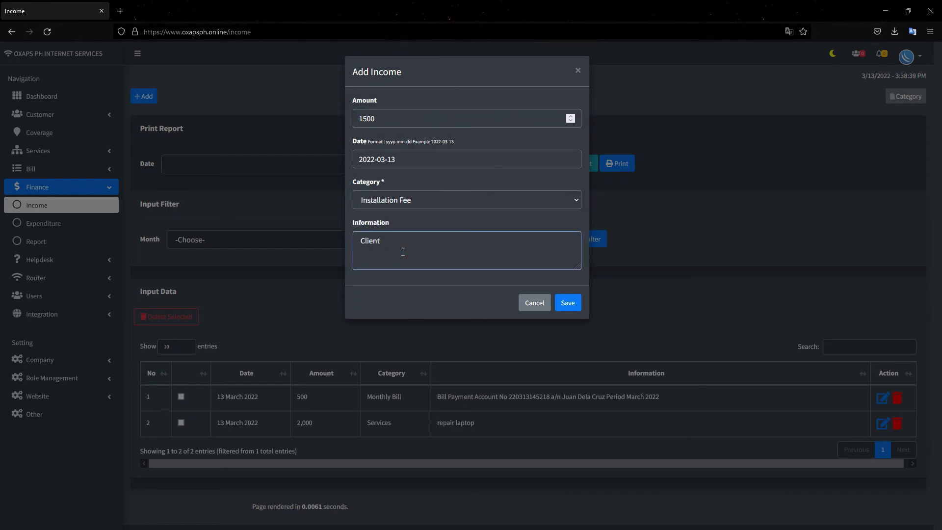
type("Client Juan Dela Cruz Installation Fee")
left_click(575, 302)
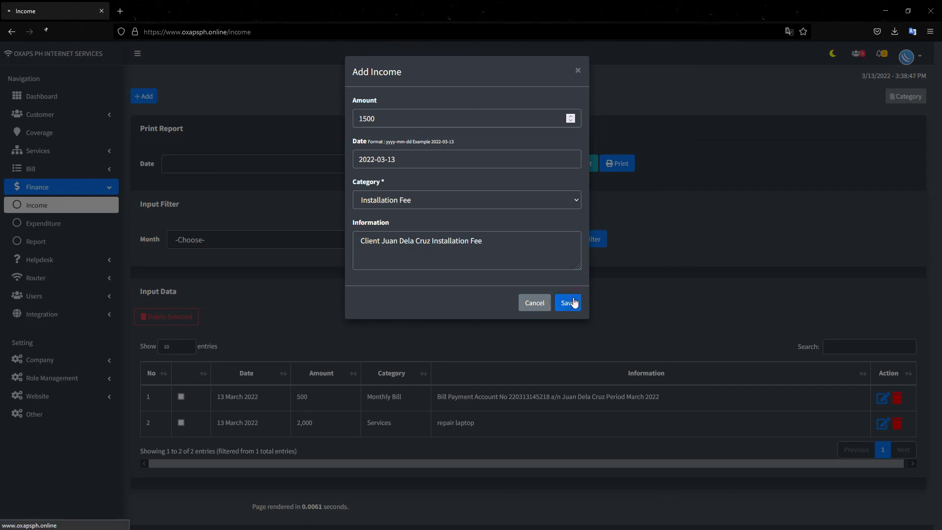
left_click(59, 96)
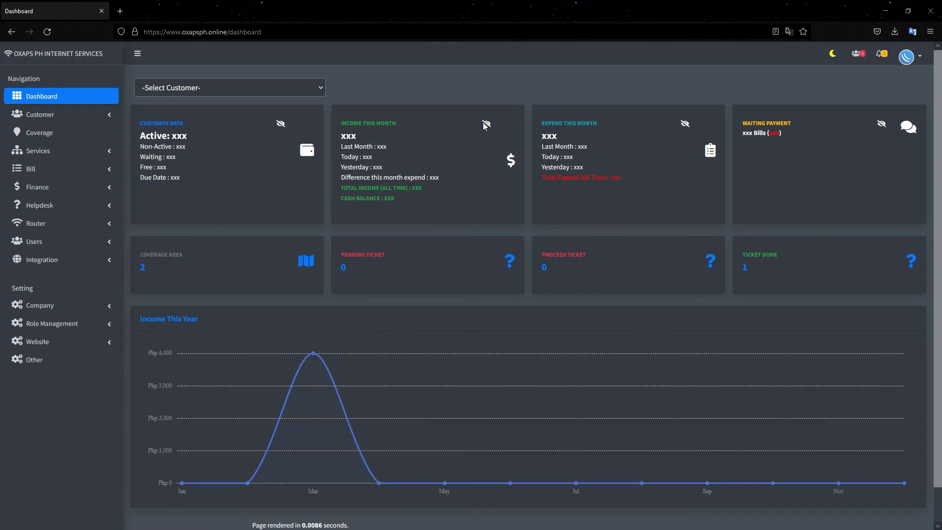
- Reveal the dashboard's 4,000 income and 0 expenses this month, then open Finance > Expenditure
left_click(485, 123)
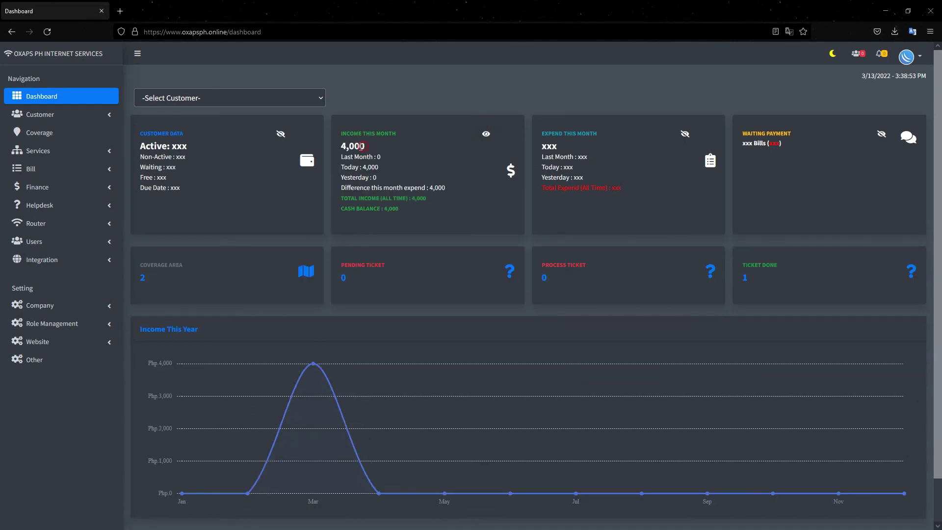
left_click(441, 173)
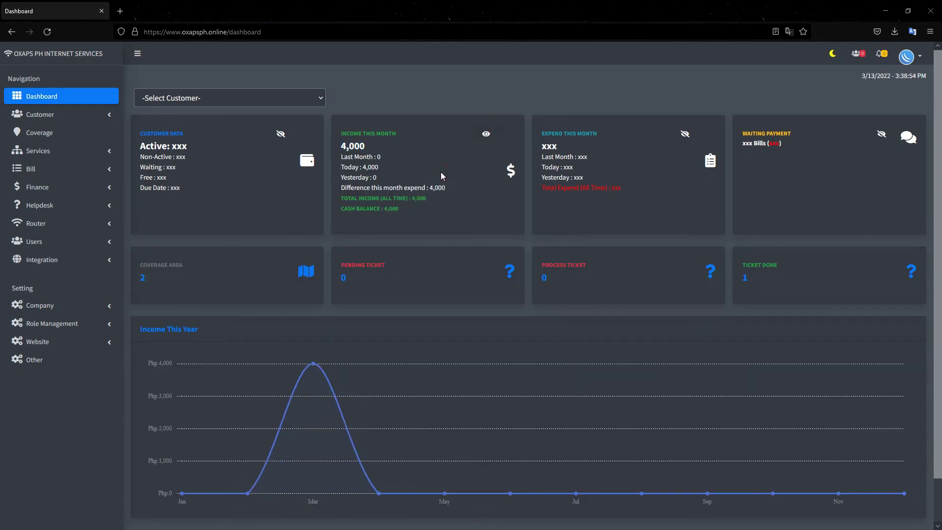
left_click(686, 134)
left_click(63, 187)
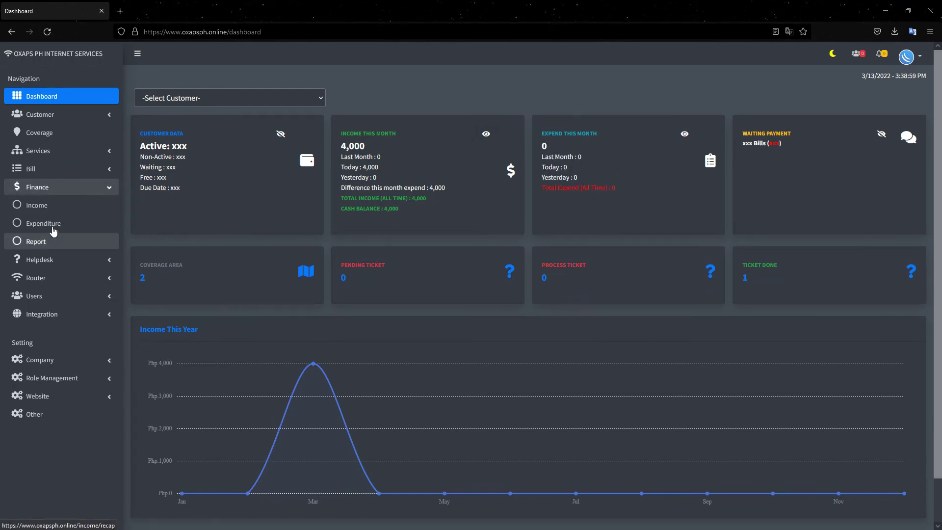
left_click(45, 224)
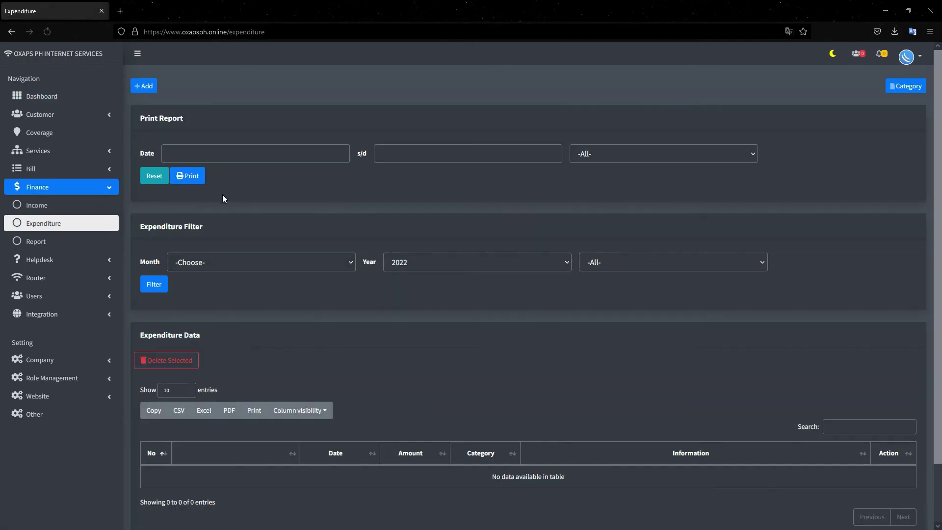
- Save a 500 Water Bill expense dated 12 March 2022 with filler information text
left_click(147, 96)
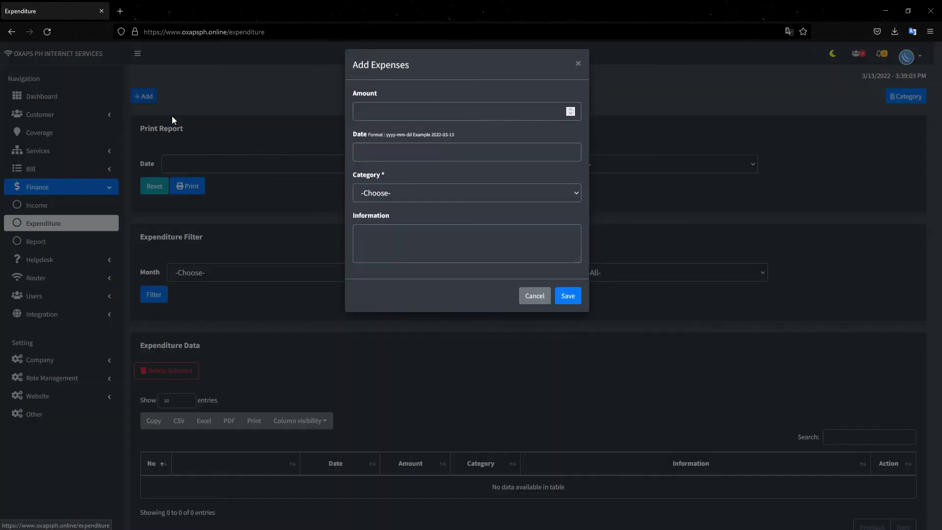
left_click(384, 120)
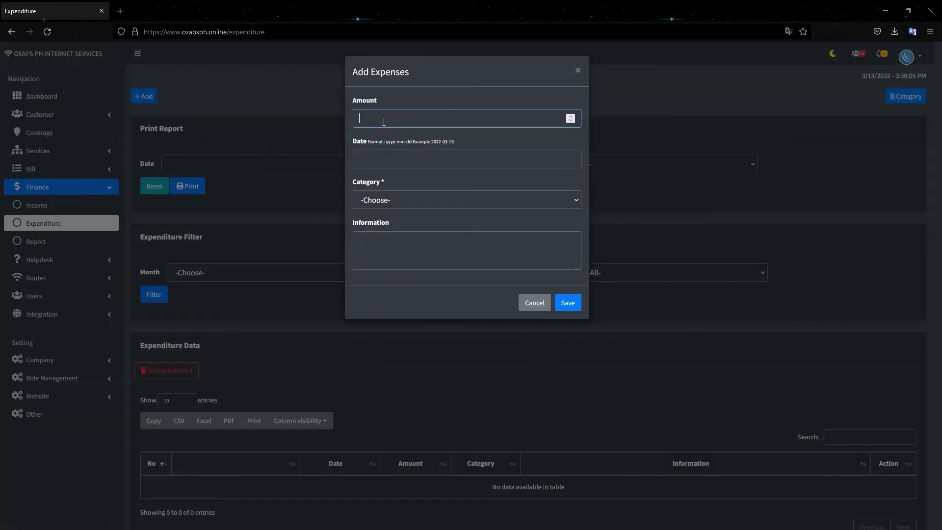
left_click(372, 154)
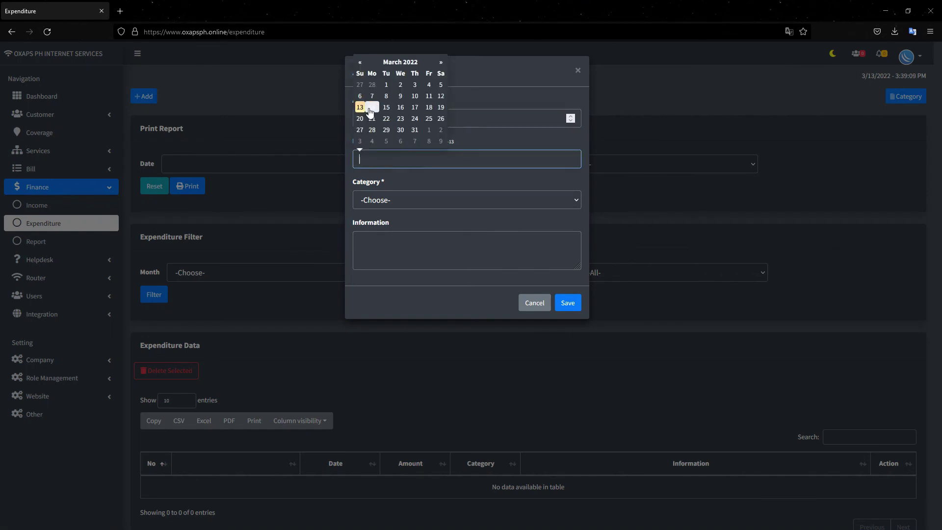
left_click(441, 96)
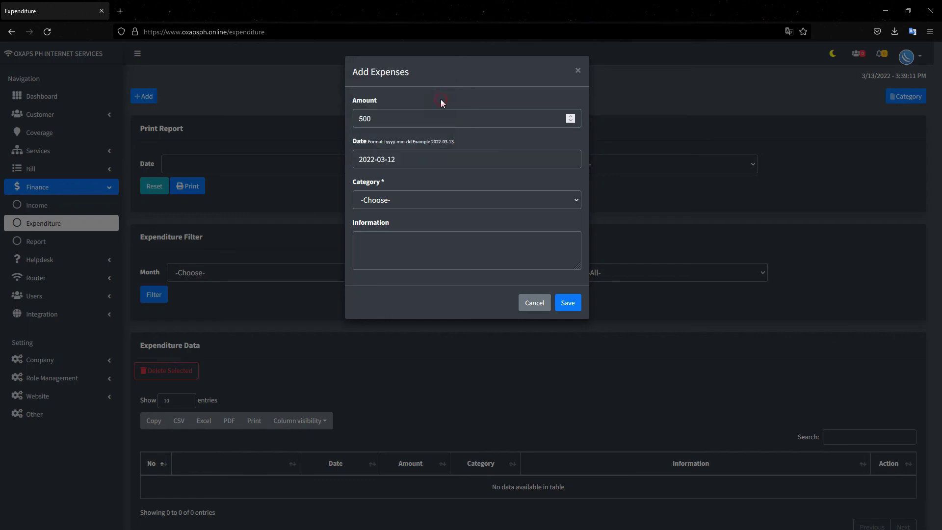
left_click(397, 196)
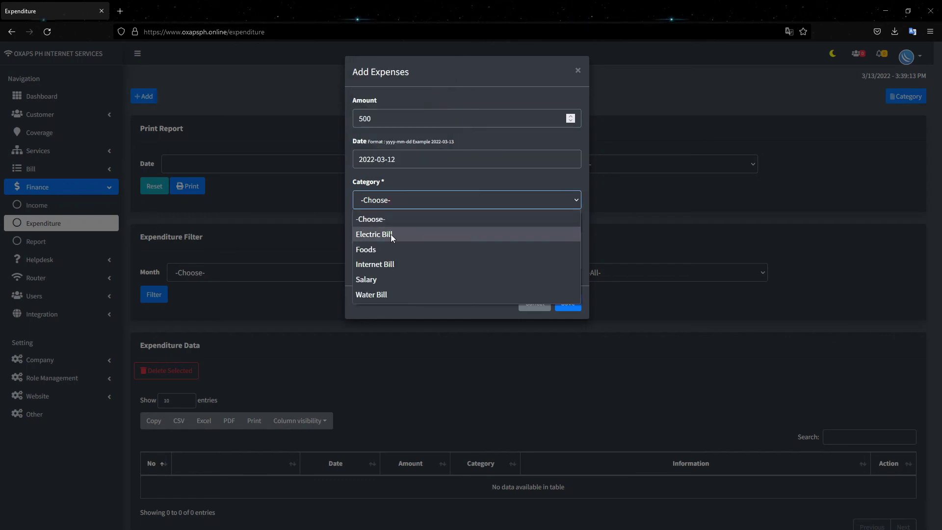
left_click(384, 293)
left_click(386, 257)
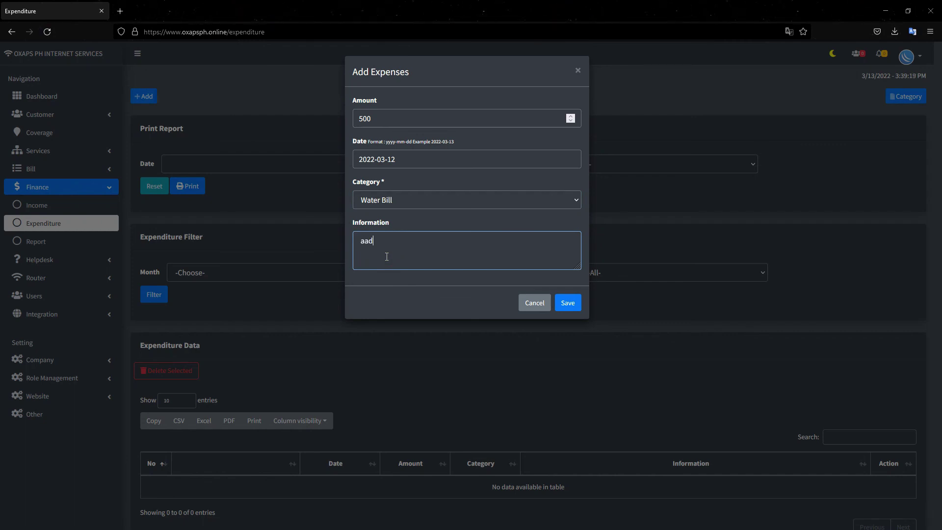
type("aadadas daskdoak2ke2pd")
left_click(568, 303)
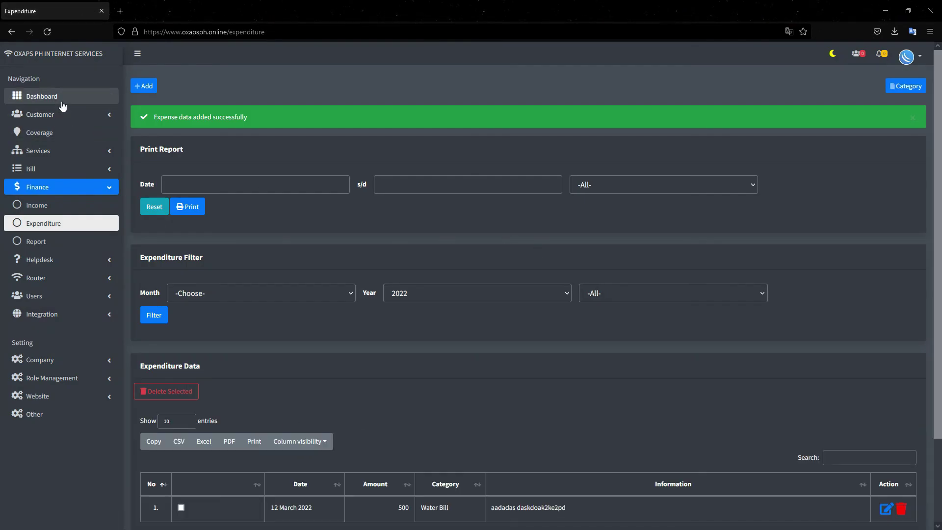
left_click(63, 97)
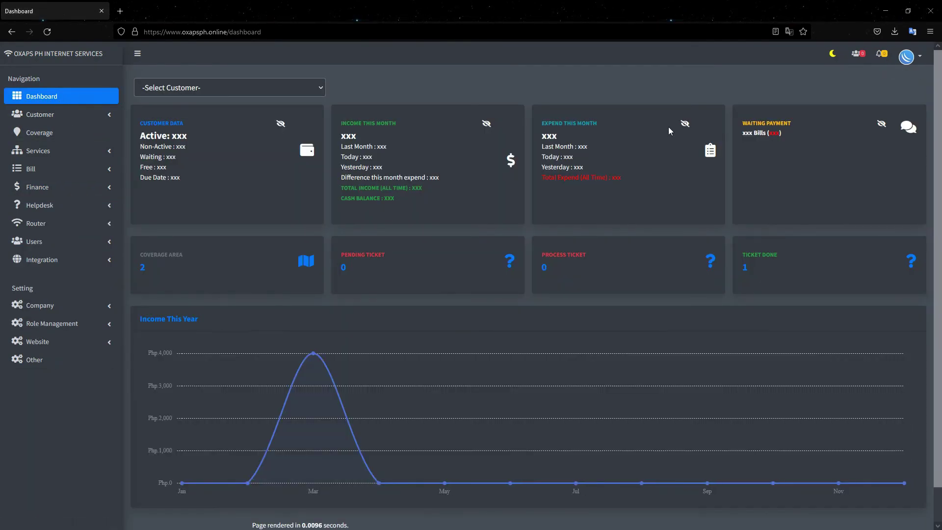
- Reveal this month's income and highlight the 4,000 income total and 3,500 cash balance
left_click(485, 132)
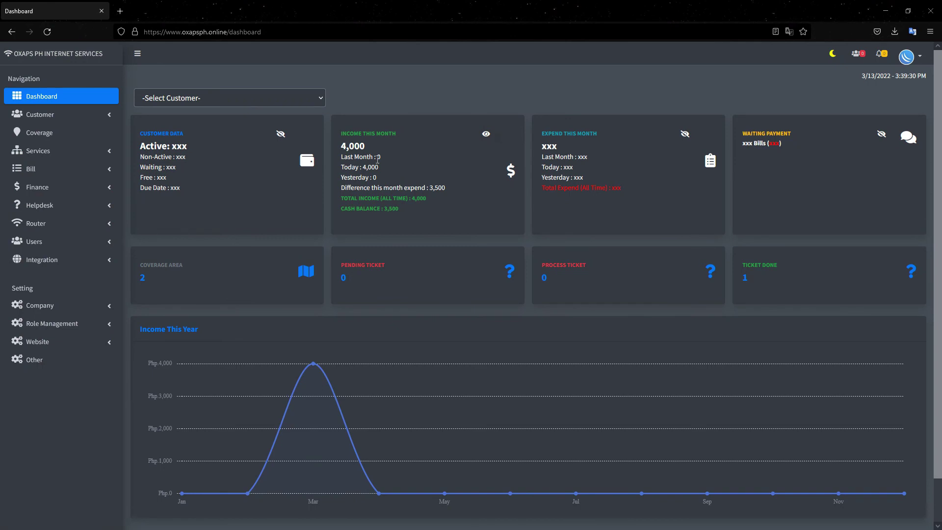
left_click_drag(372, 149, 341, 143)
left_click(410, 214)
left_click_drag(385, 209, 342, 207)
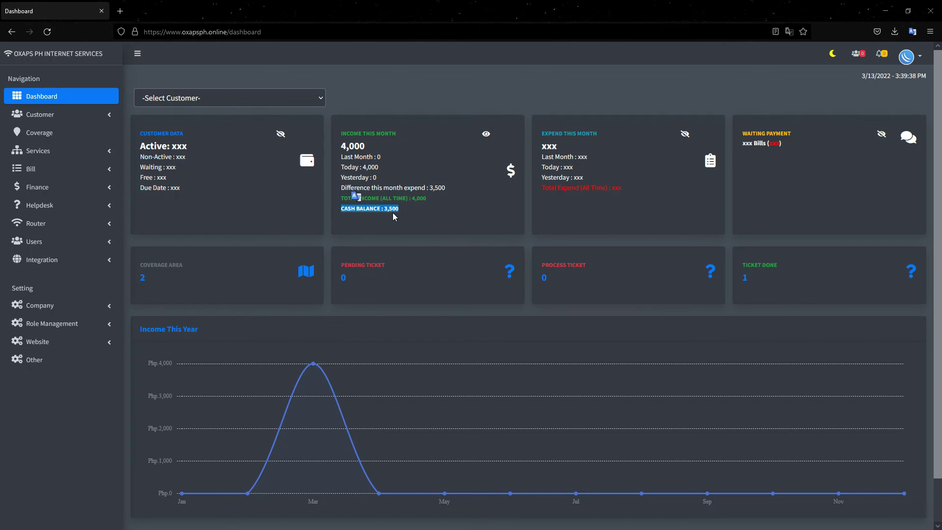
left_click(410, 211)
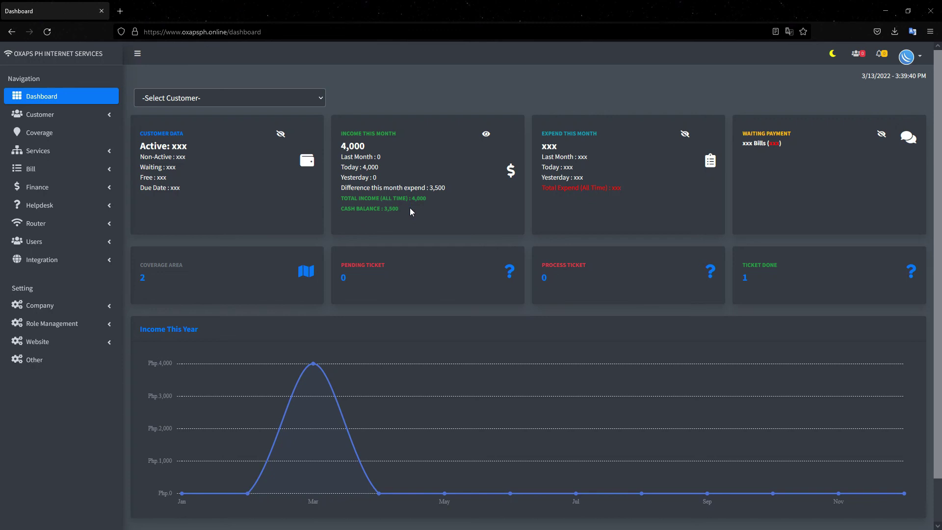
left_click_drag(419, 199, 347, 200)
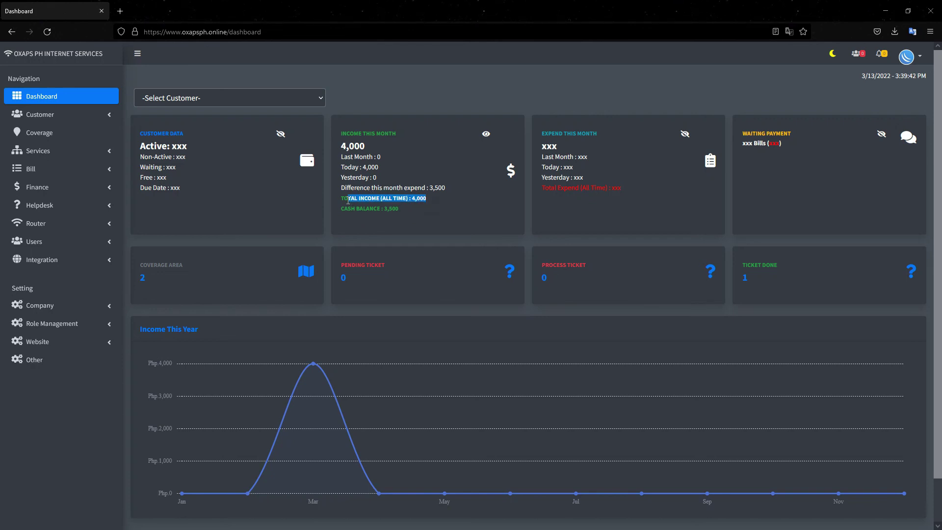
left_click(406, 211)
left_click_drag(406, 211, 349, 205)
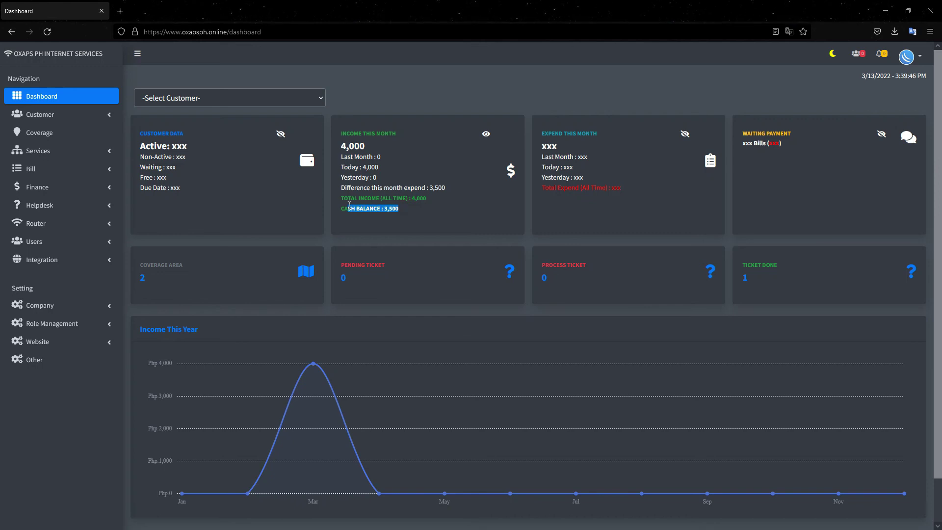
- Reveal this month's 500 expenses, then open Finance > Income
left_click(686, 134)
left_click(406, 208)
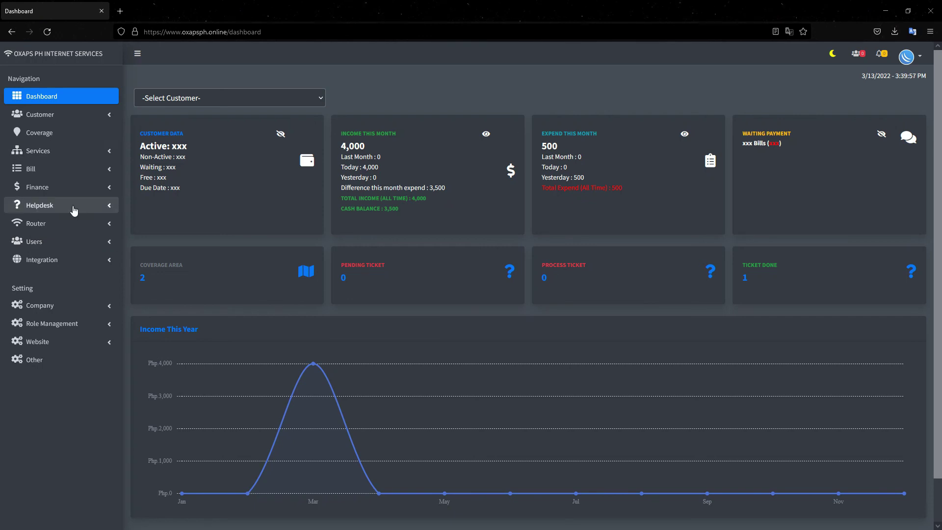
left_click(69, 190)
left_click(58, 205)
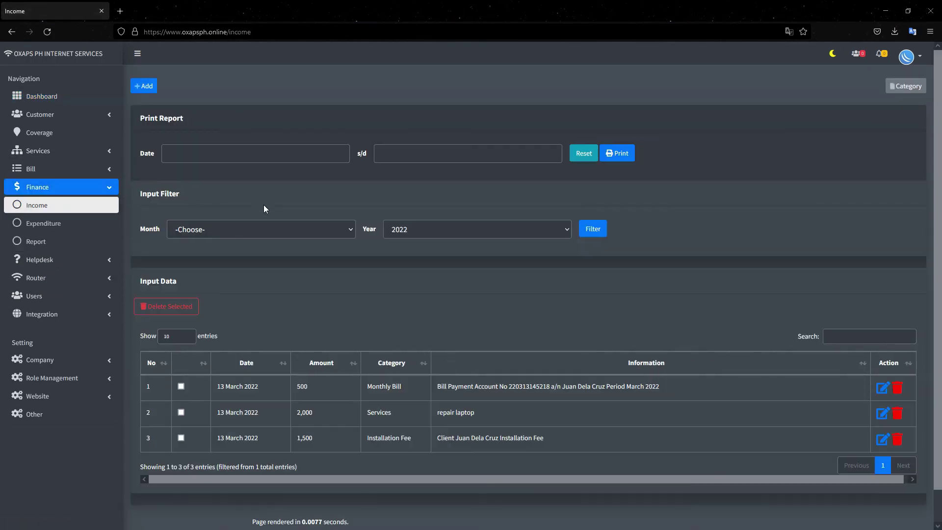
- Print the income report for 2022-03-13 to 2022-03-13, cancel printing, and close the report tab
left_click(226, 168)
left_click(169, 111)
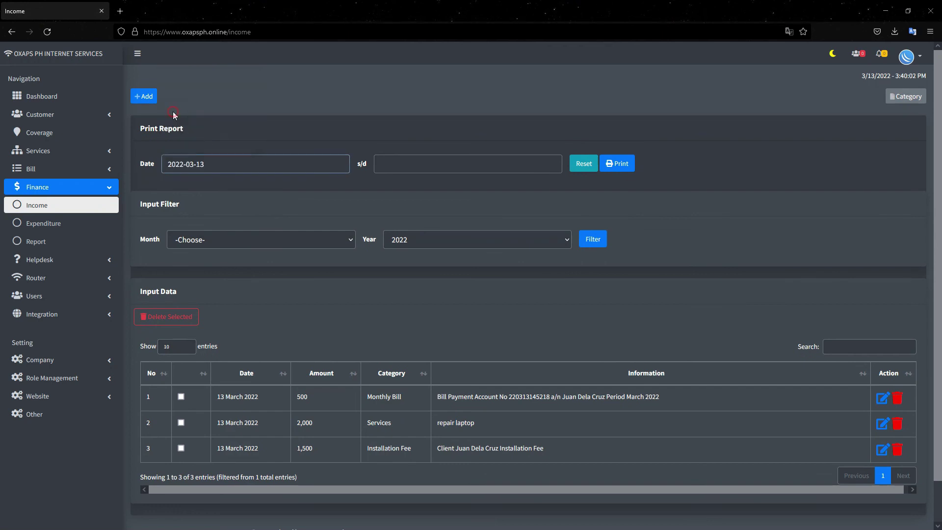
left_click(405, 163)
left_click(381, 112)
left_click(620, 165)
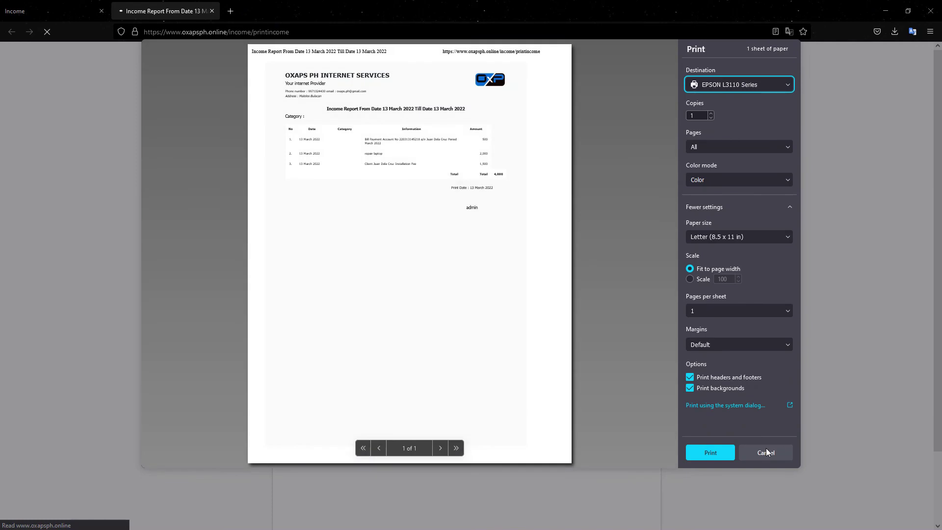
left_click(769, 451)
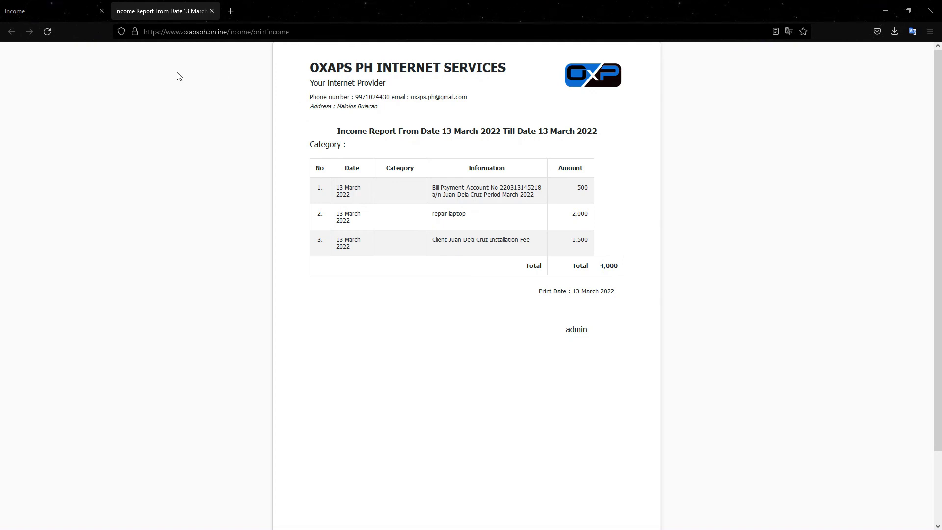
left_click(212, 10)
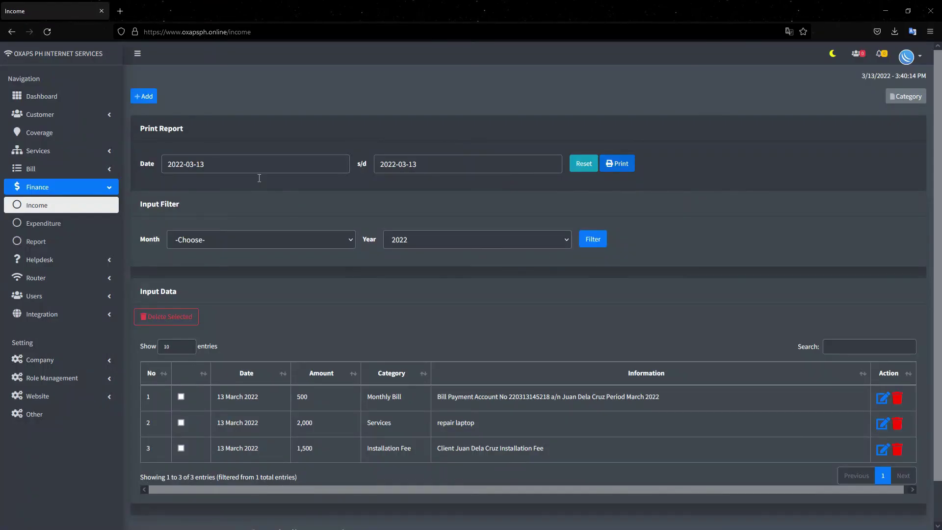
scroll(328, 240, "down", 2)
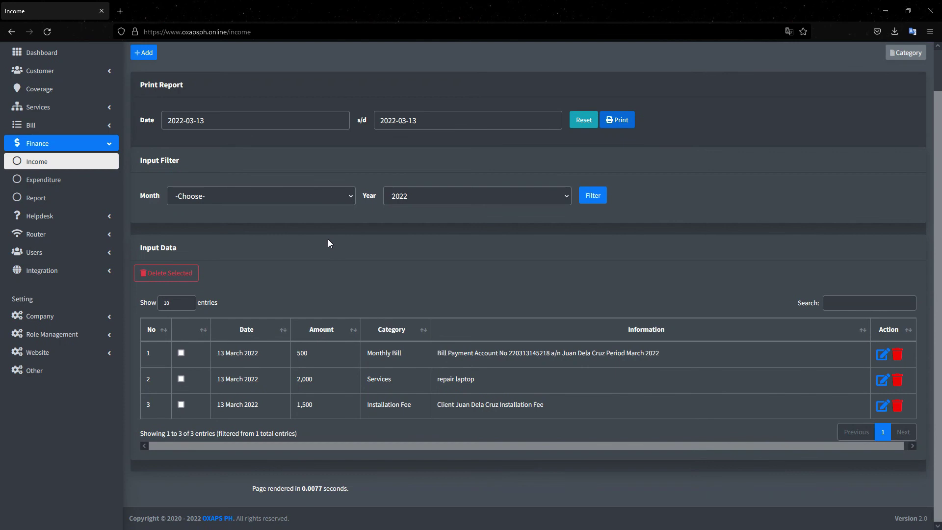
scroll(328, 243, "up", 2)
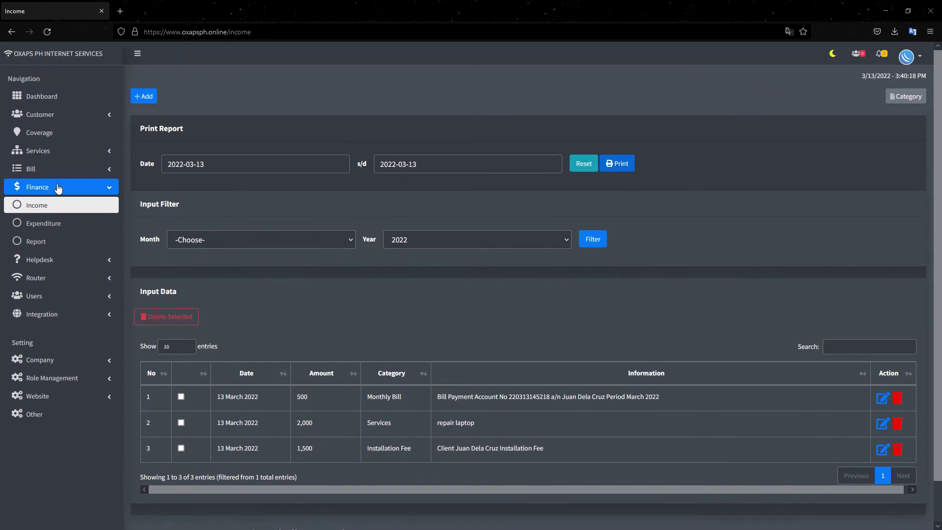
- Print the Finance Report for recipient admin from 2022-03-13 to 2022-03-13, cancelling the print dialog
left_click(52, 246)
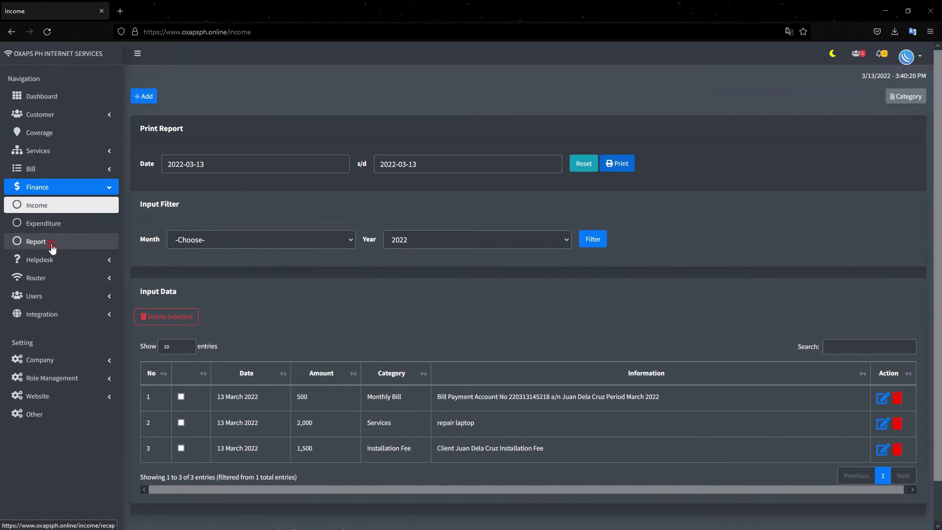
left_click(239, 135)
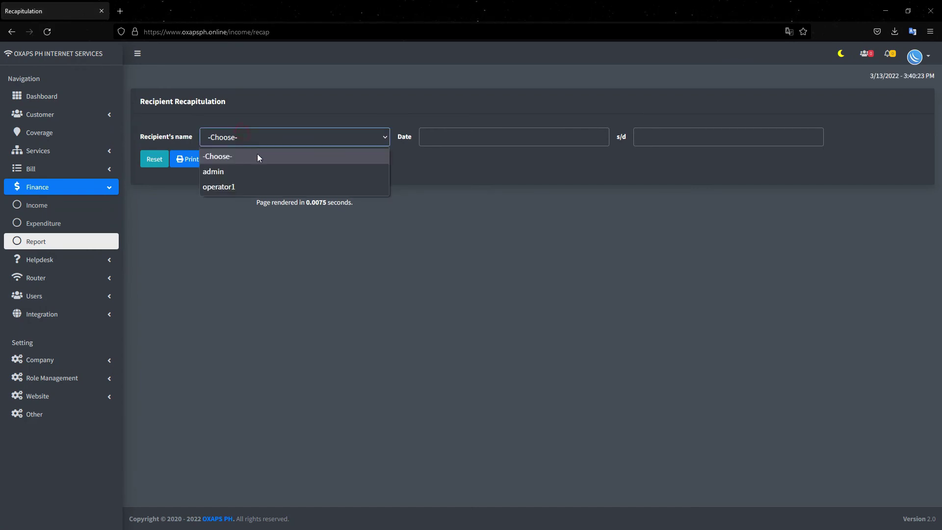
left_click(218, 173)
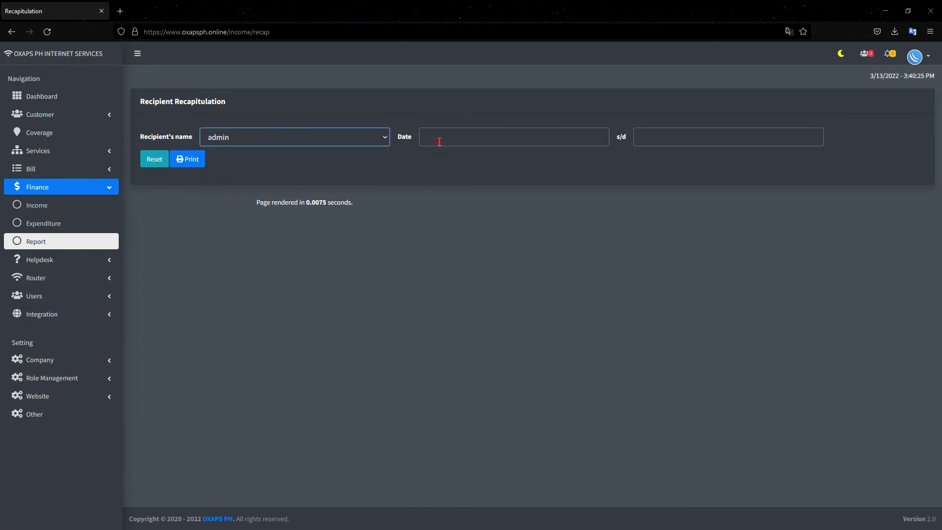
left_click(439, 141)
left_click(426, 201)
left_click(467, 138)
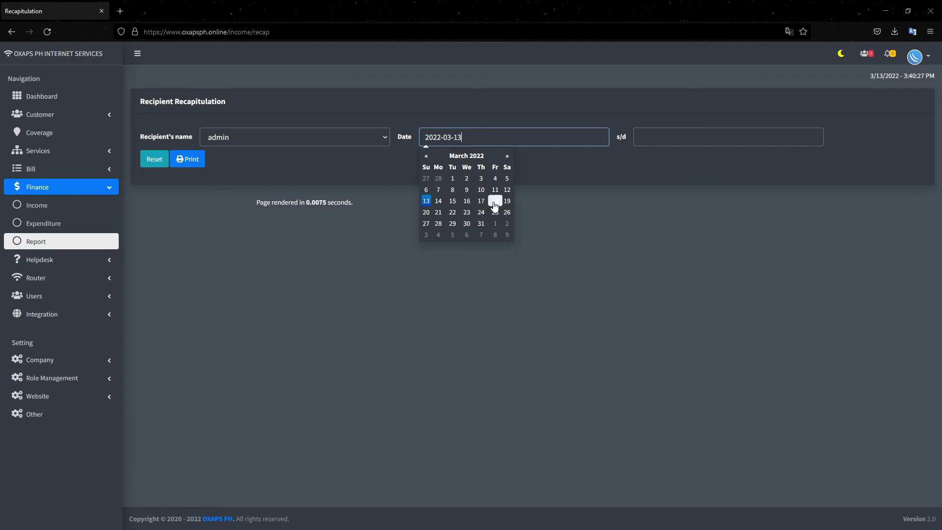
left_click(648, 134)
left_click(640, 200)
left_click(181, 161)
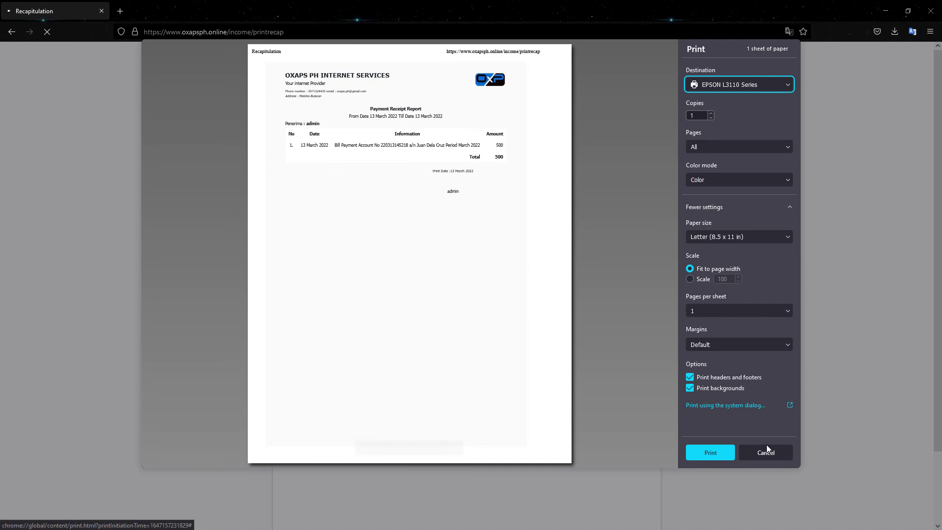
left_click(767, 449)
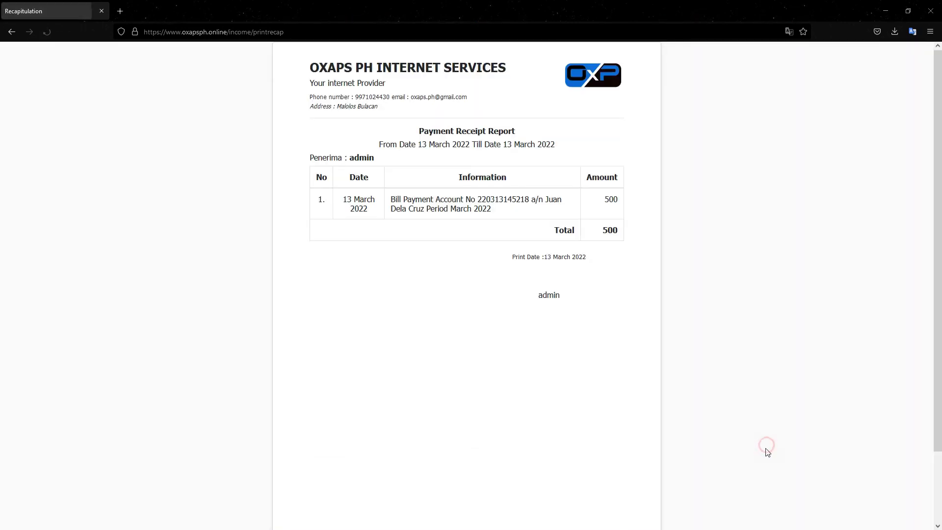
- Check the 500 receipt total, go back to the form, and open the Helpdesk ticket list
double_click(610, 230)
left_click(447, 216)
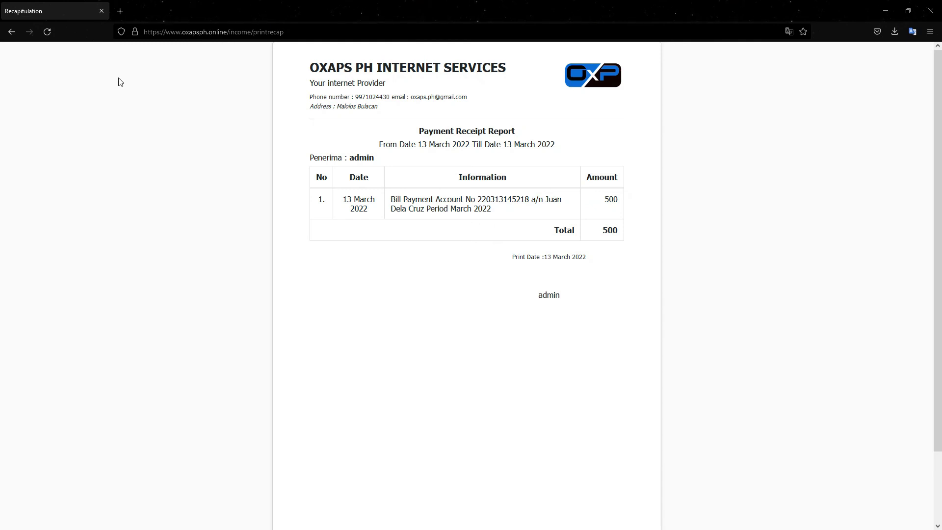
left_click(10, 33)
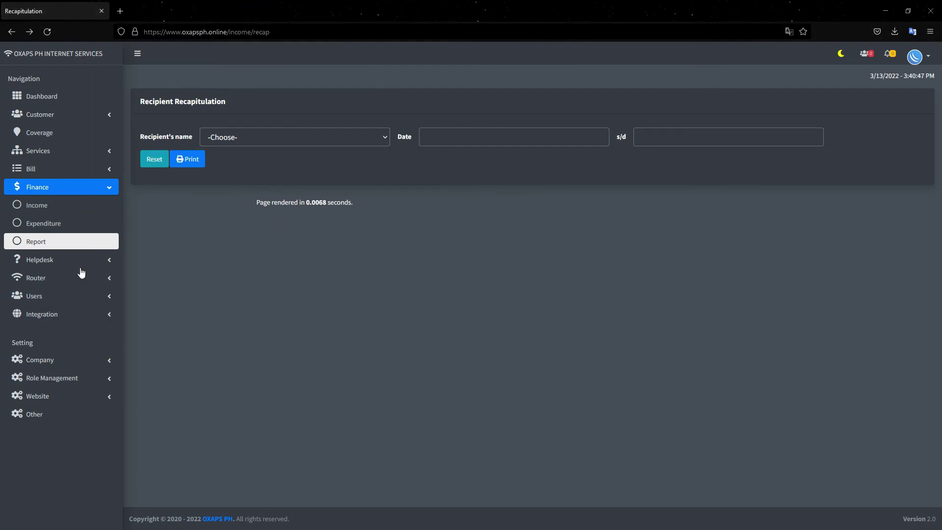
left_click(64, 265)
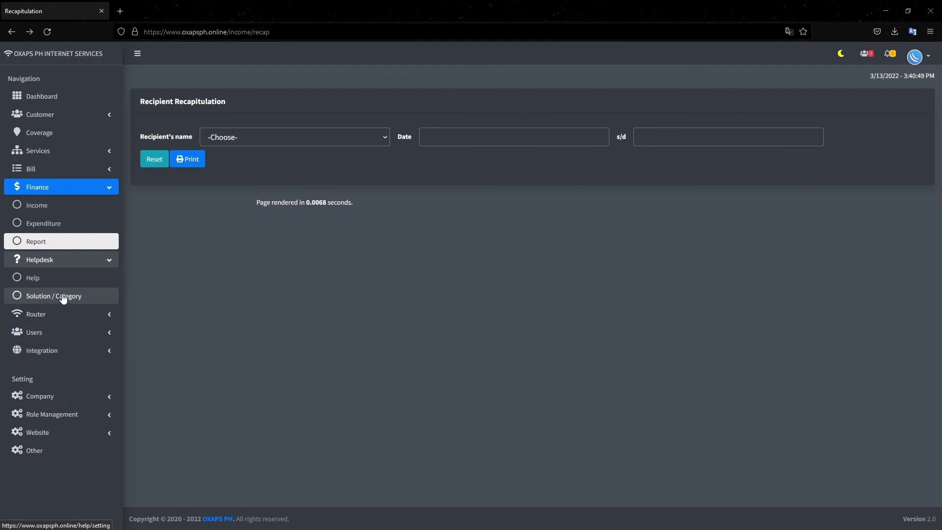
left_click(47, 283)
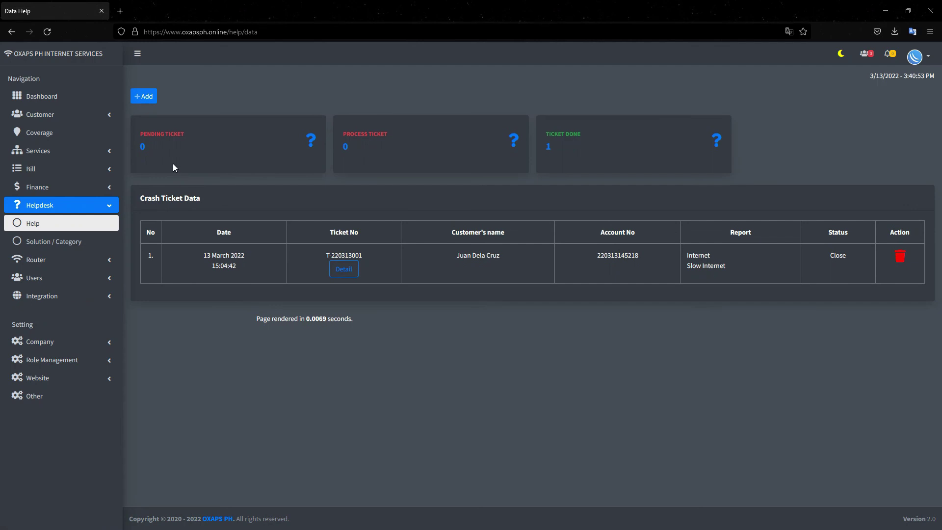
- Start a new nuisance ticket for the customer's account with Internet as the topic
left_click(143, 98)
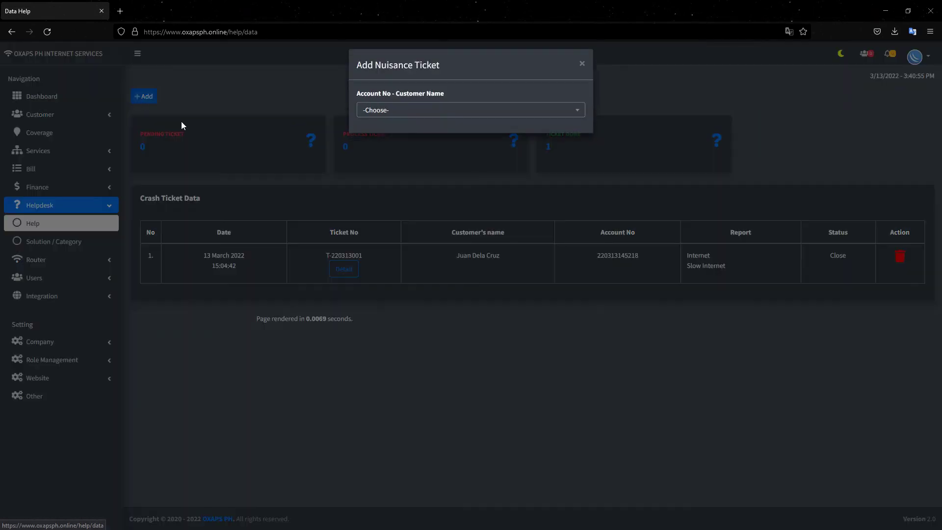
left_click(369, 116)
left_click(389, 169)
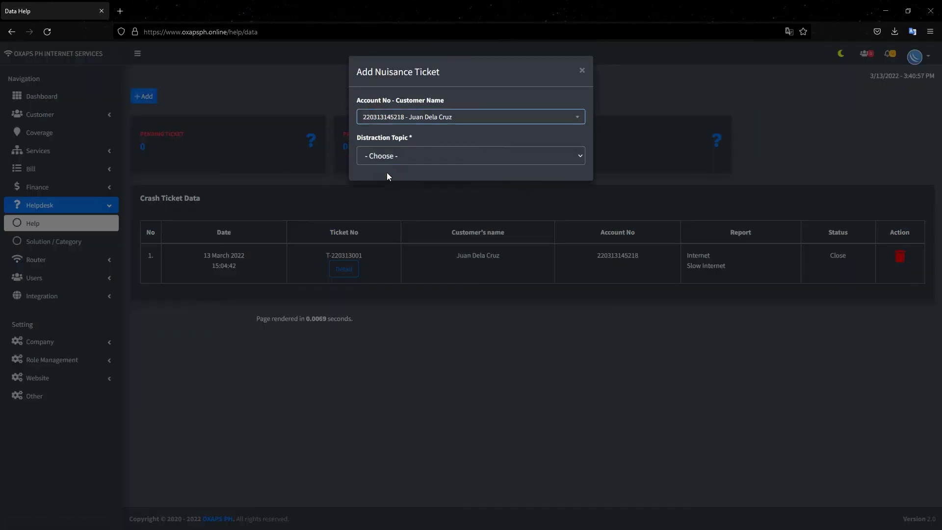
left_click(400, 162)
left_click(386, 190)
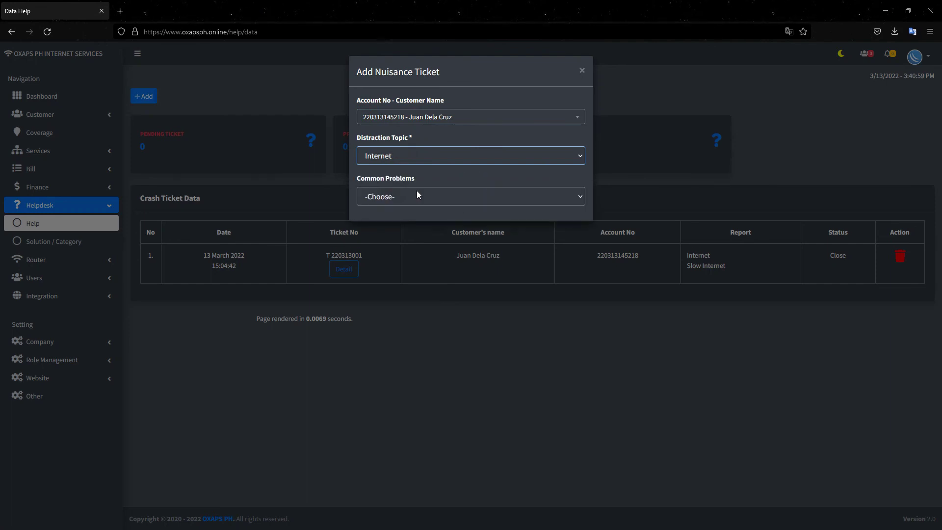
- Choose Slow Internet as the problem, discard the ticket, and go to Helpdesk > Solution / Category
left_click(402, 199)
left_click(423, 229)
left_click(430, 250)
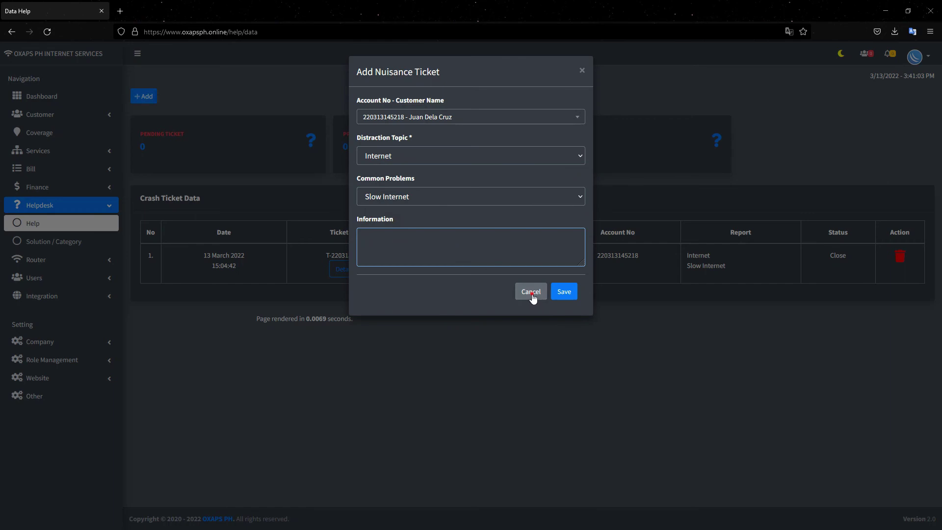
left_click(532, 293)
left_click(59, 247)
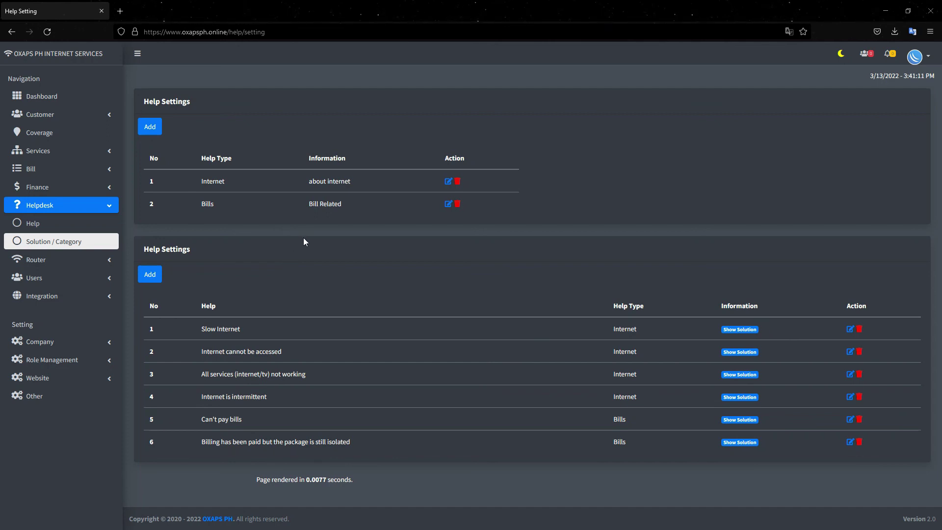
left_click(150, 128)
left_click(534, 223)
left_click(55, 171)
- Open the Unpaid bills list, start a new bill, then close the form unsaved
left_click(55, 189)
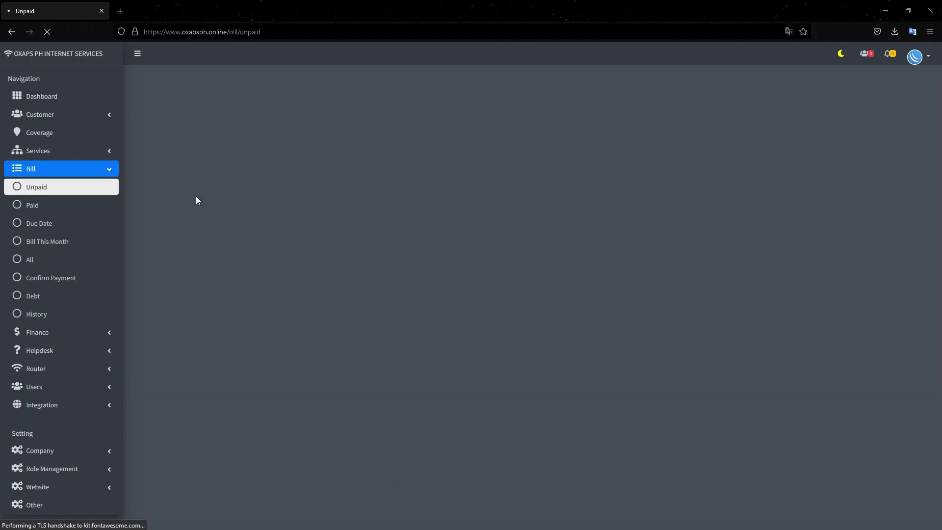
left_click(144, 96)
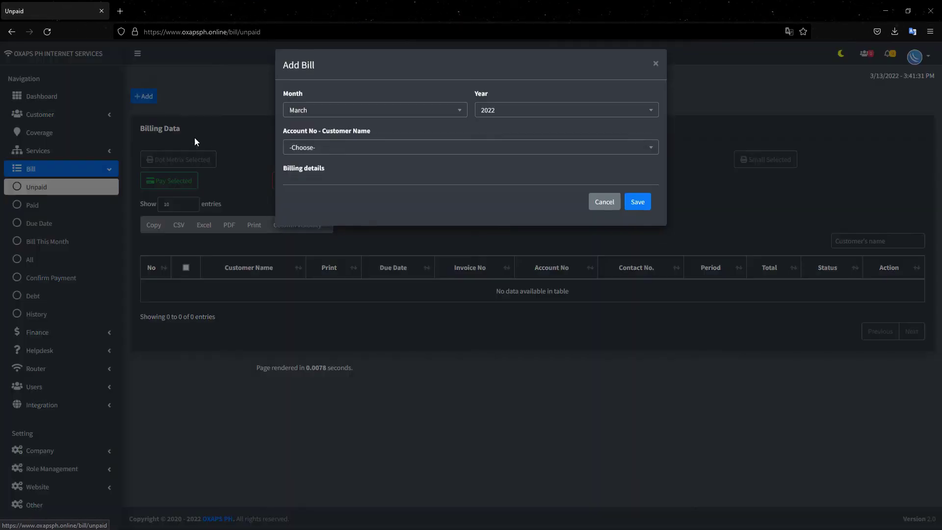
left_click(310, 155)
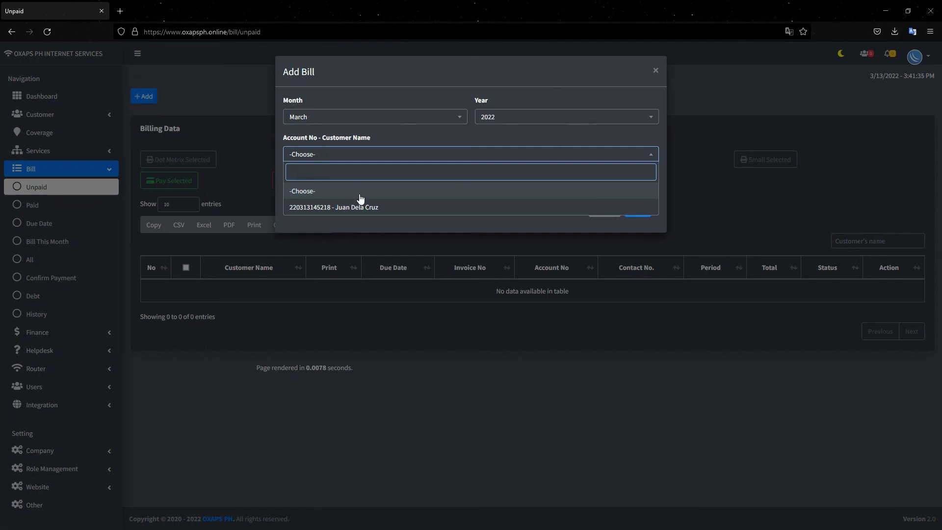
left_click(326, 118)
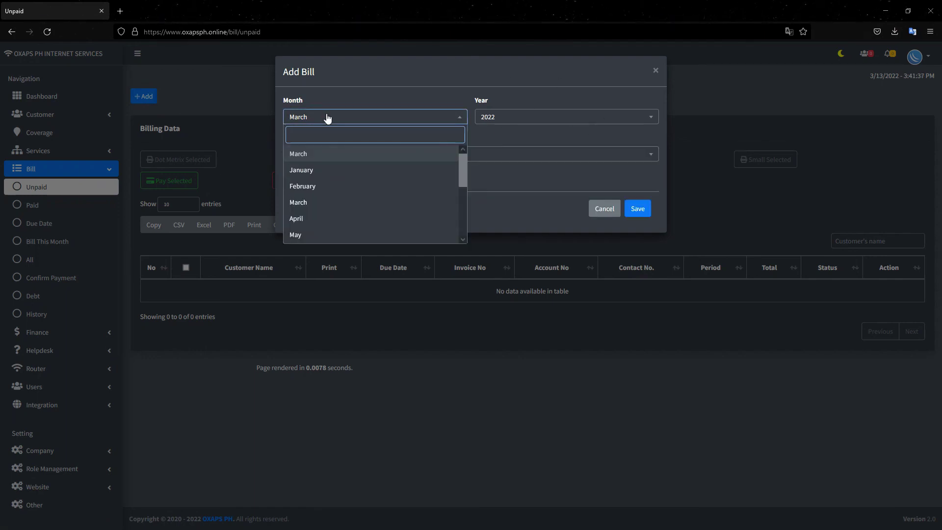
left_click(655, 70)
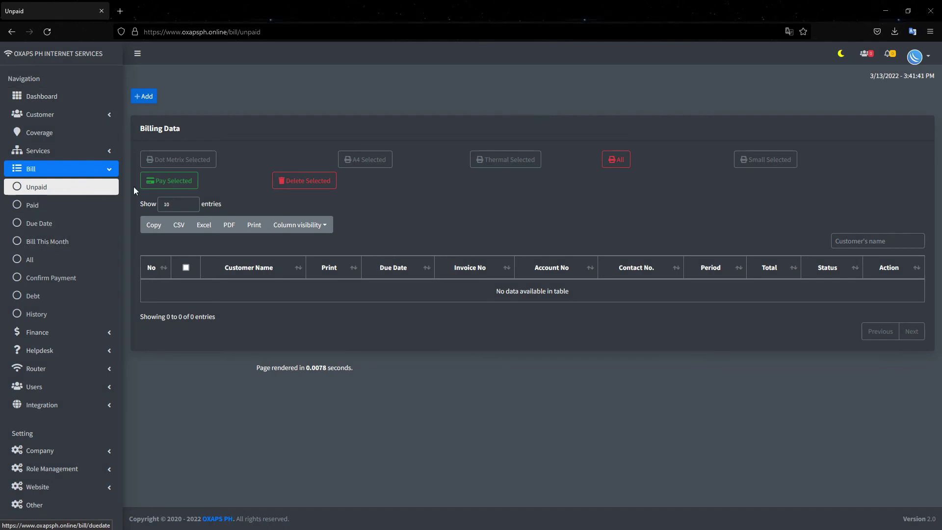
- Add a May 2022 bill for the customer's account, save it and dismiss the confirmation
left_click(140, 96)
left_click(385, 119)
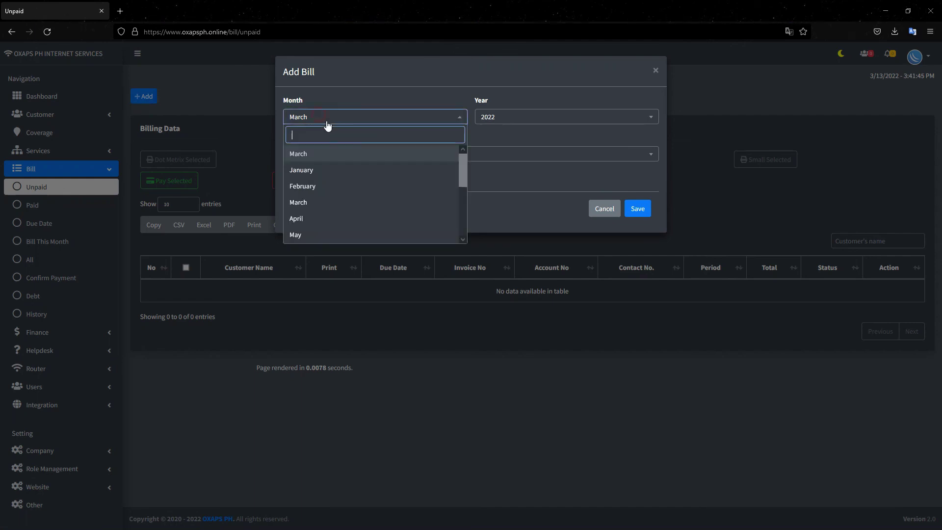
left_click(314, 228)
left_click(392, 155)
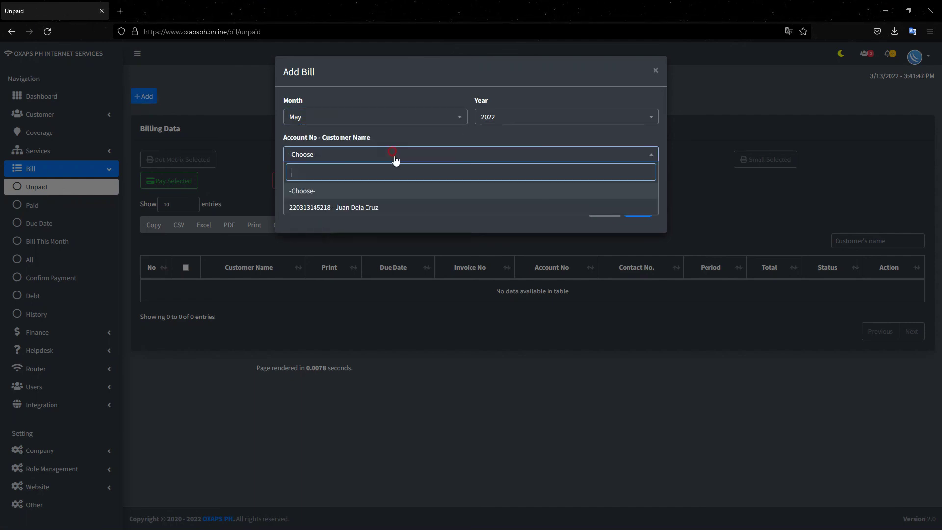
left_click(367, 208)
left_click(637, 285)
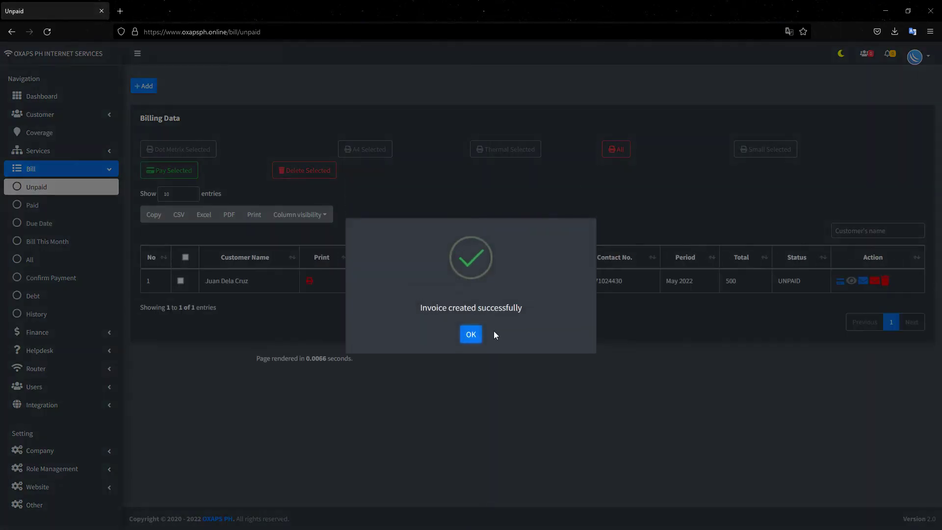
left_click(470, 334)
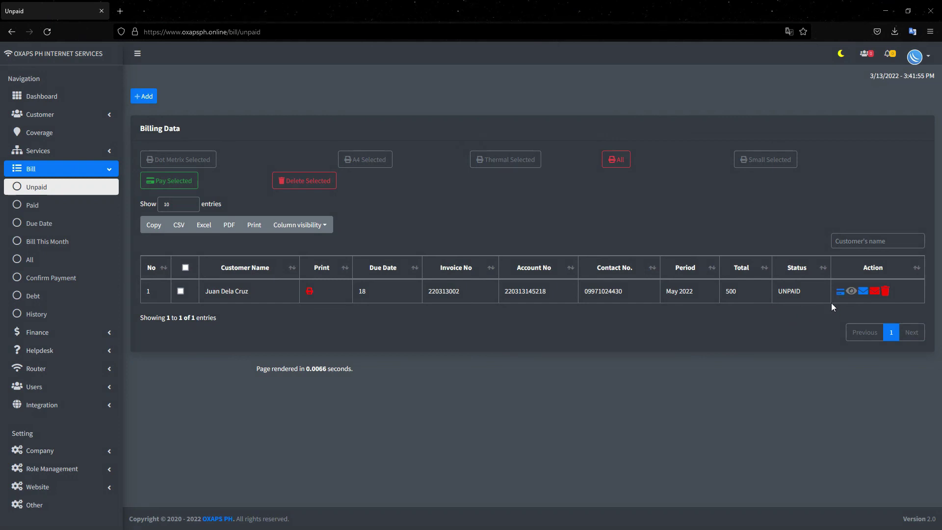
- Begin recording a payment for the May bill, then cancel it
left_click(840, 292)
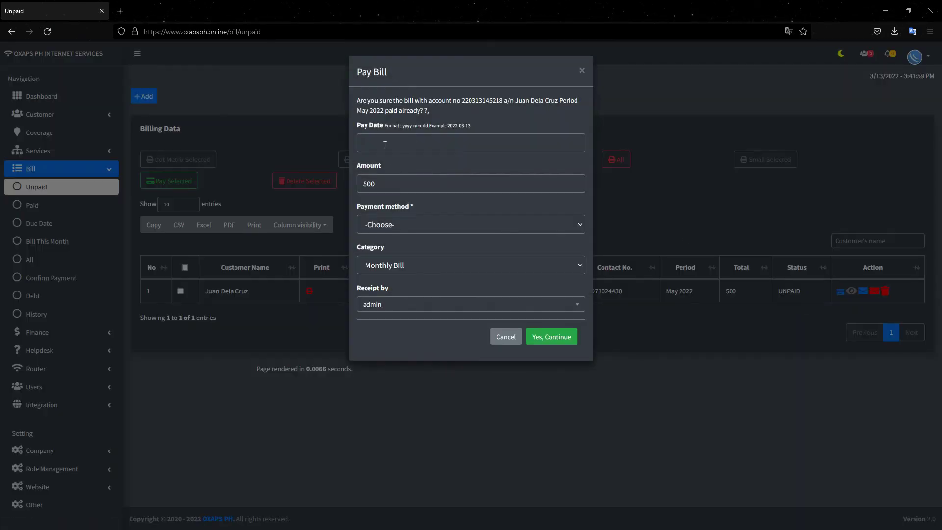
left_click(384, 145)
left_click(532, 175)
left_click(582, 71)
- Select the customer on the Dashboard and open the unpaid bill's Detail Invoice
left_click(100, 98)
left_click(209, 88)
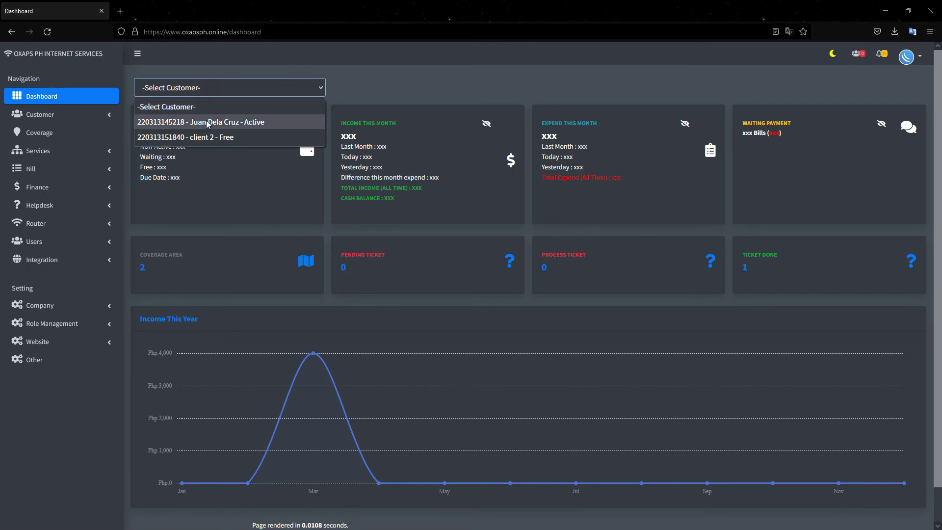
left_click(205, 122)
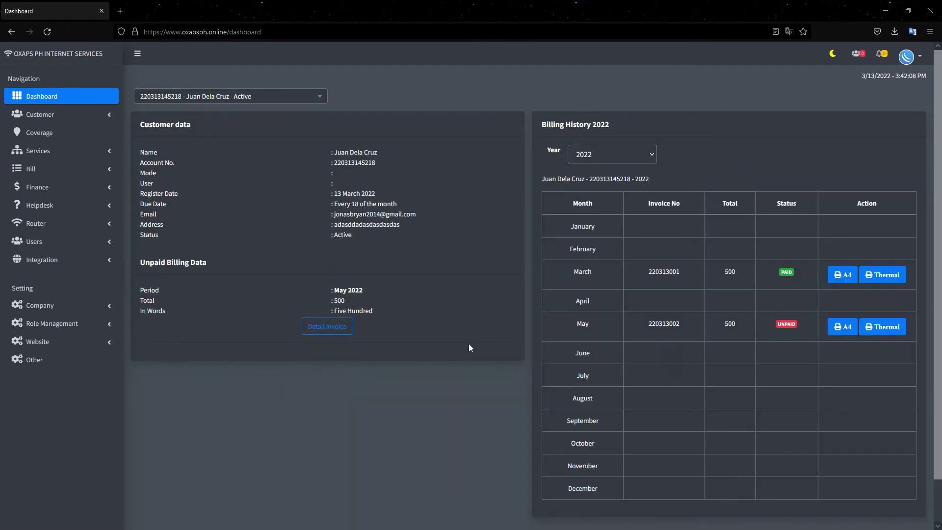
left_click(325, 328)
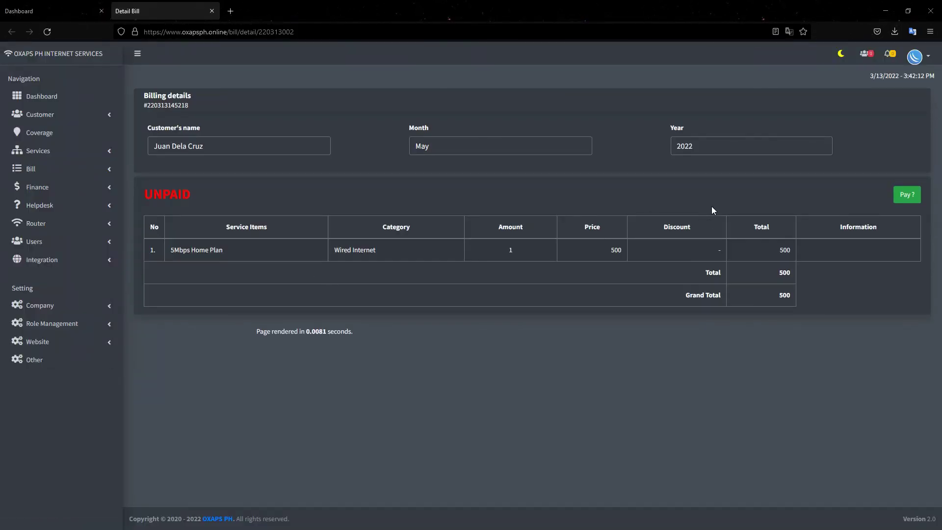
- Pay the May bill: 500 by Cash deposit, pay date 13 March 2022, received by admin
left_click(907, 195)
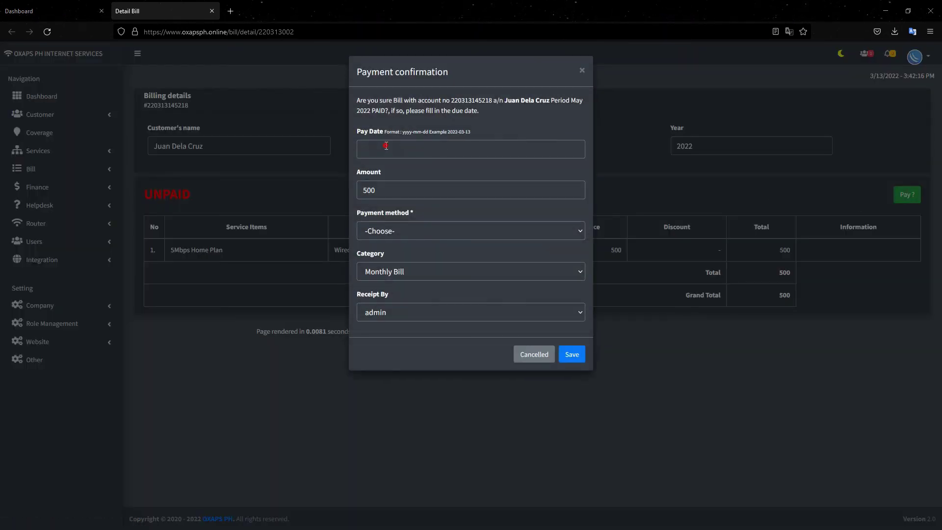
left_click(386, 146)
left_click(364, 98)
left_click_drag(380, 192, 338, 195)
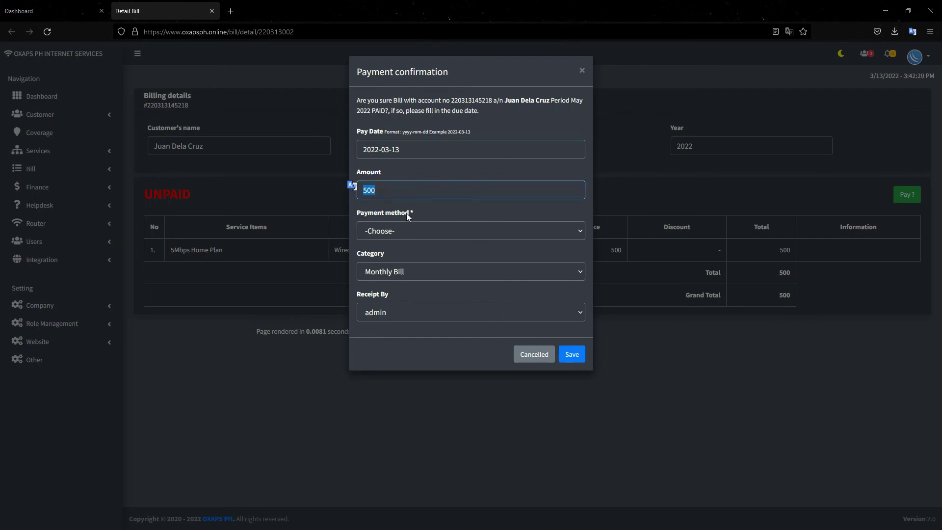
left_click(402, 229)
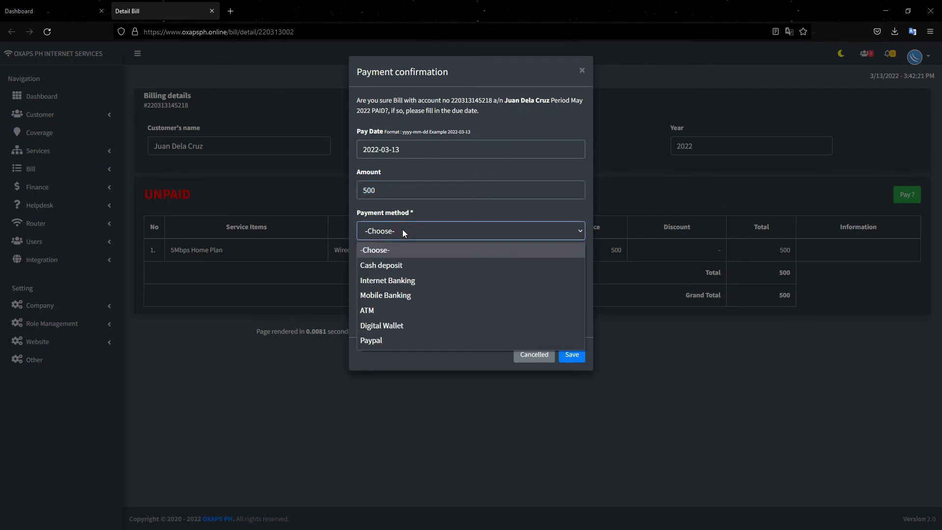
left_click(391, 266)
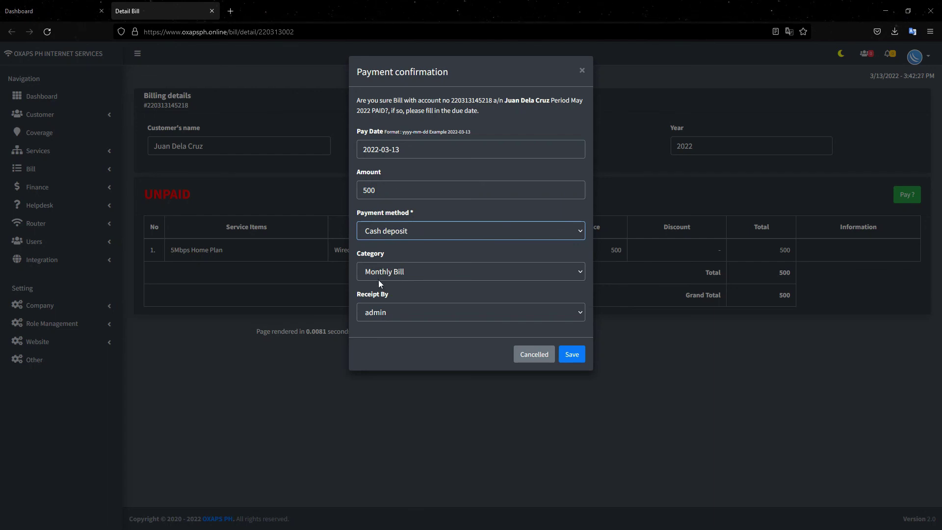
left_click(387, 312)
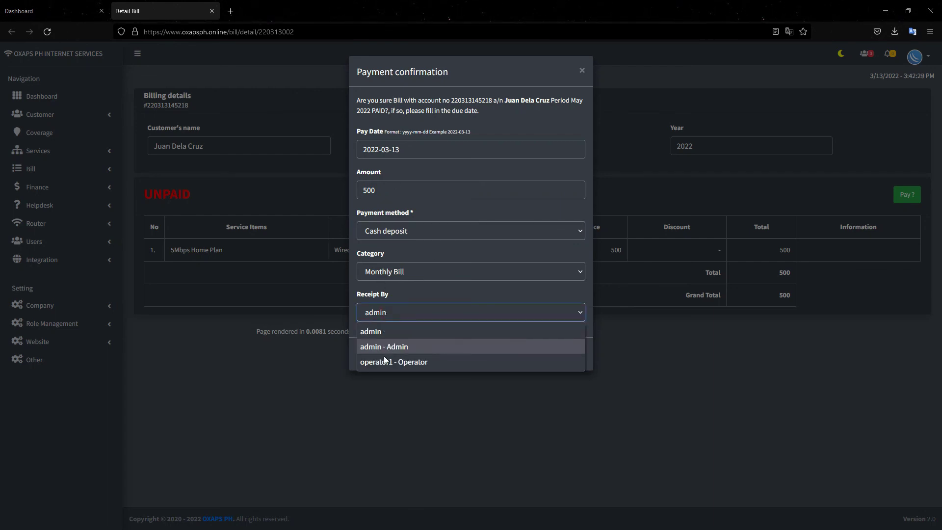
left_click(390, 331)
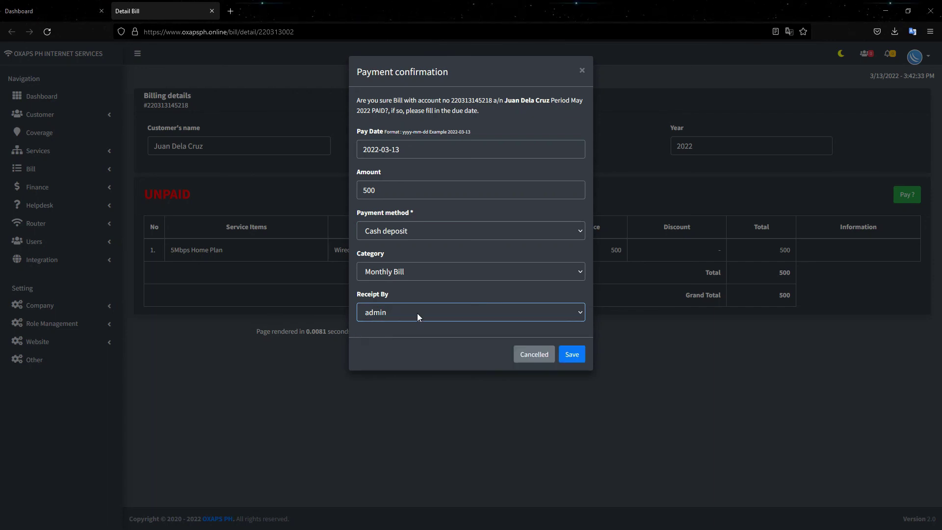
left_click(573, 356)
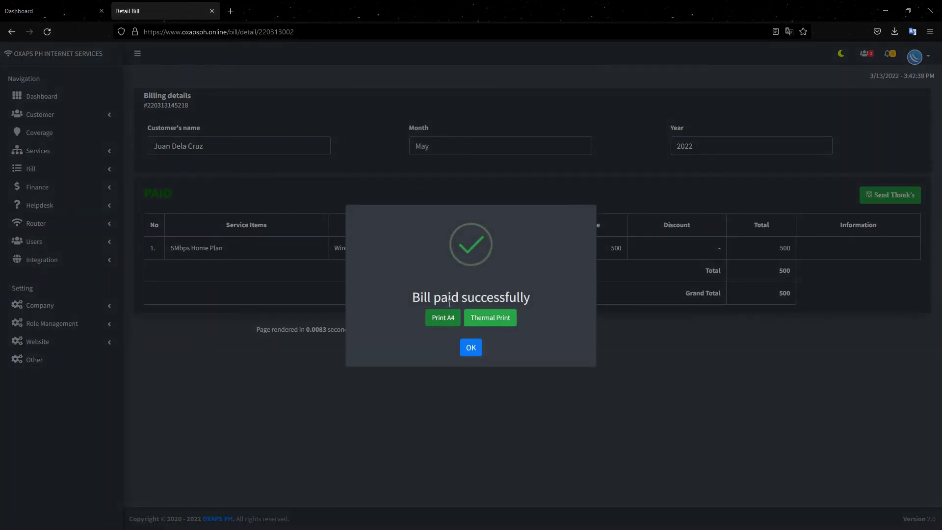
left_click(443, 319)
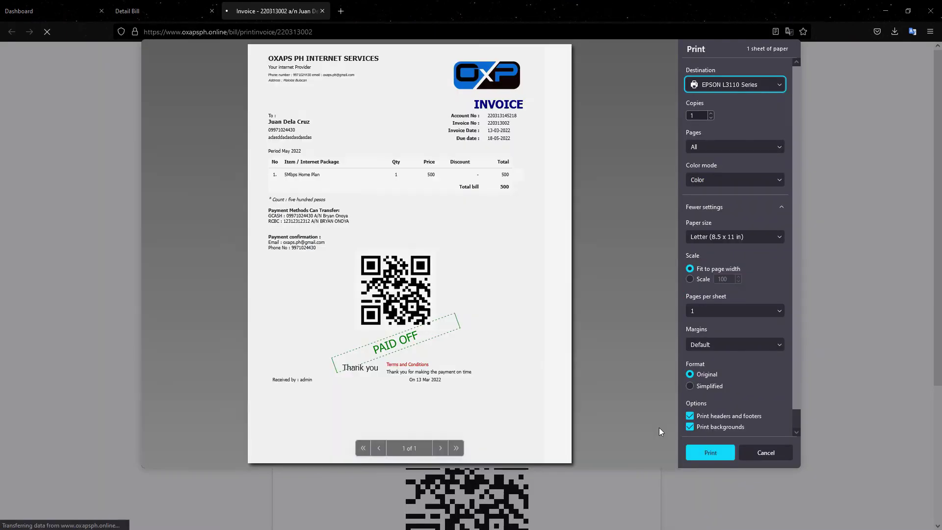
left_click(758, 449)
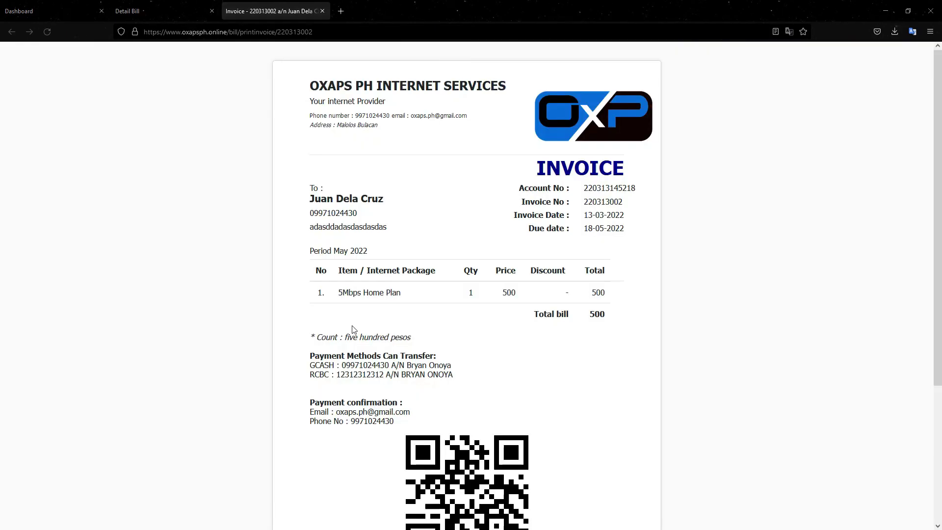
scroll(353, 330, "down", 3)
left_click_drag(392, 470, 308, 469)
left_click(392, 476)
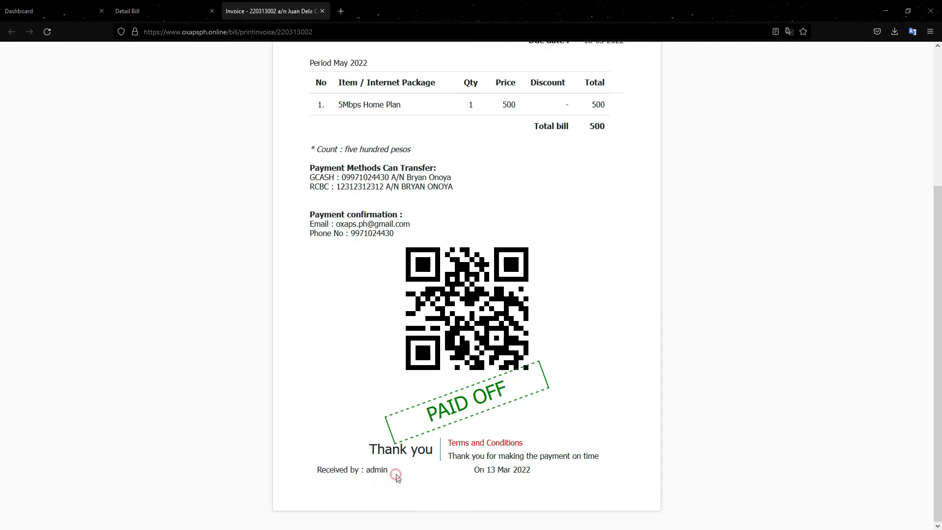
left_click_drag(390, 471, 314, 470)
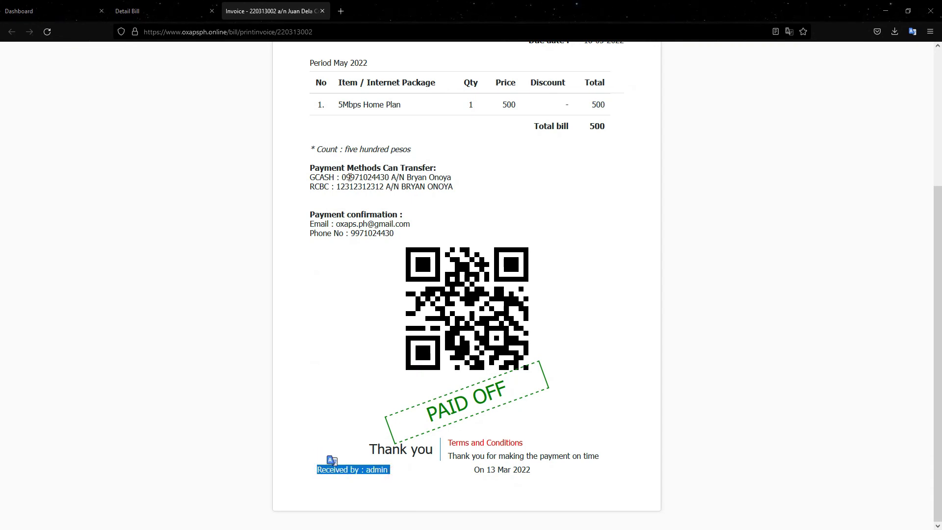
scroll(346, 459, "up", 4)
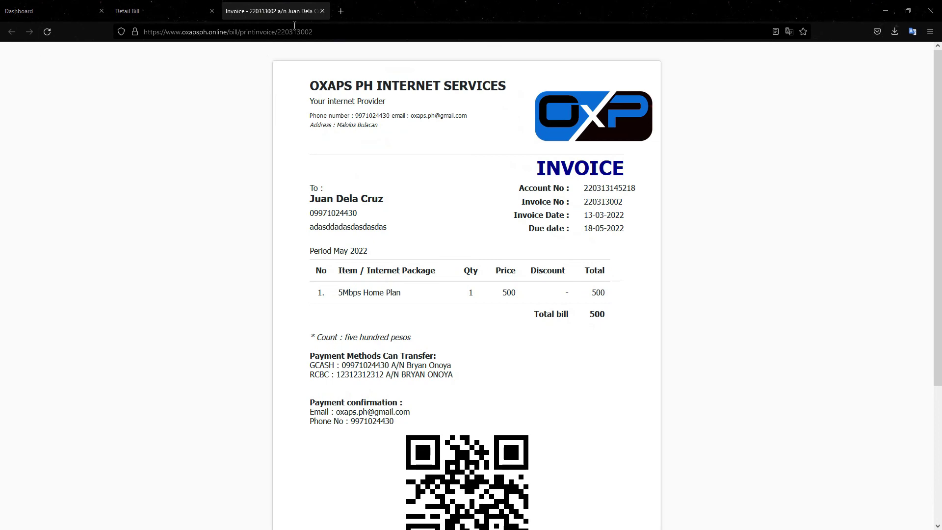
left_click(323, 11)
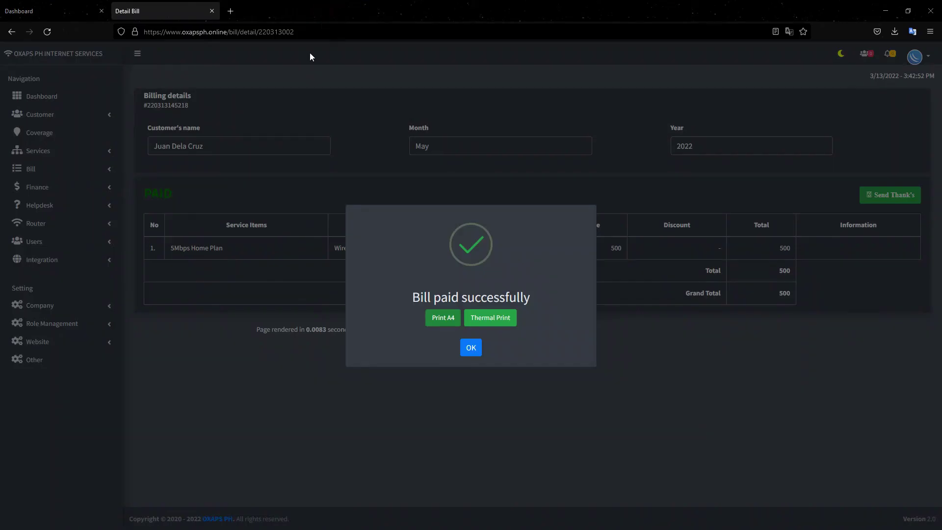
- Show the Dashboard's Finance figures: 4,500 income this month and a 4,000 cash balance
left_click(471, 348)
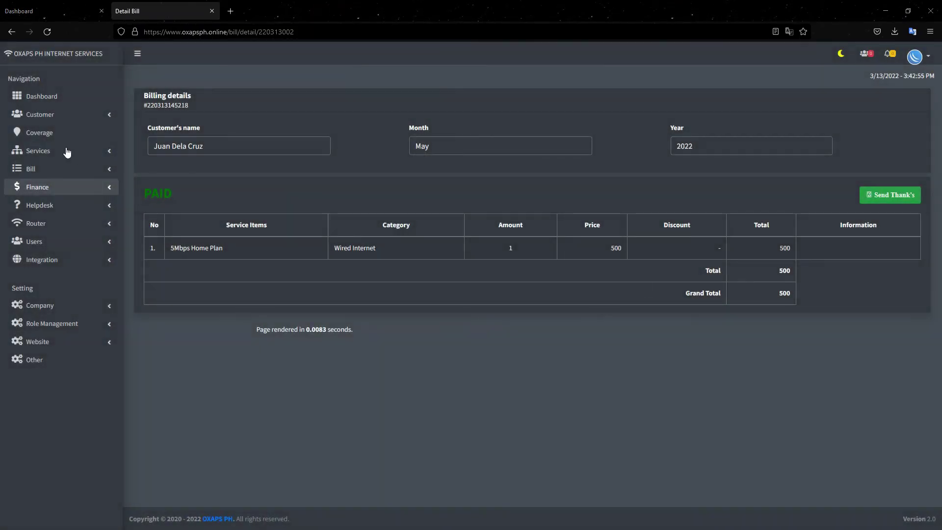
left_click(51, 96)
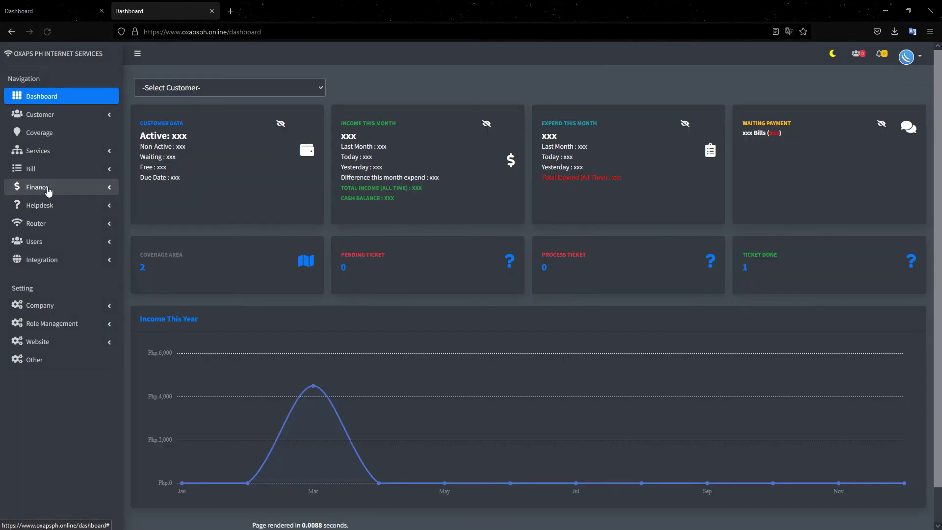
left_click(48, 190)
left_click(486, 134)
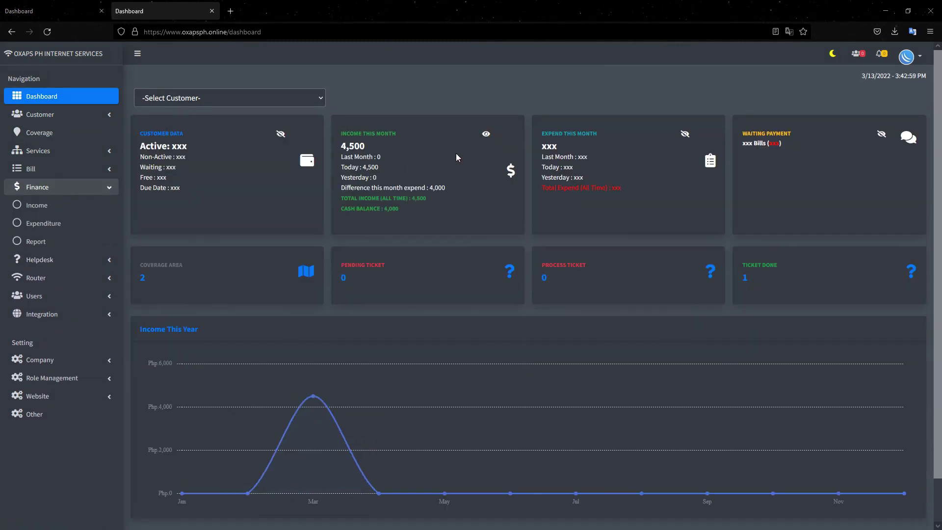
left_click_drag(401, 209, 389, 211)
left_click(18, 115)
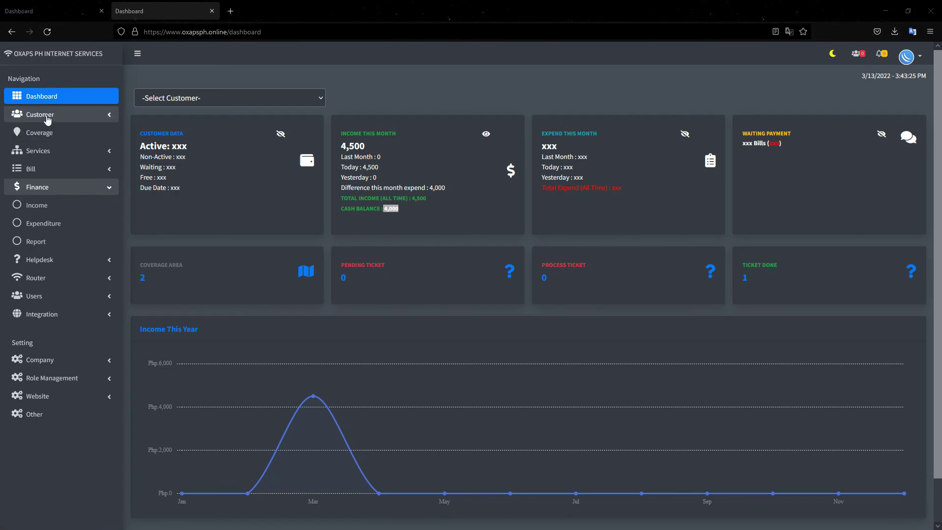
- List all customers and open the active customer's subscribed services
left_click(40, 227)
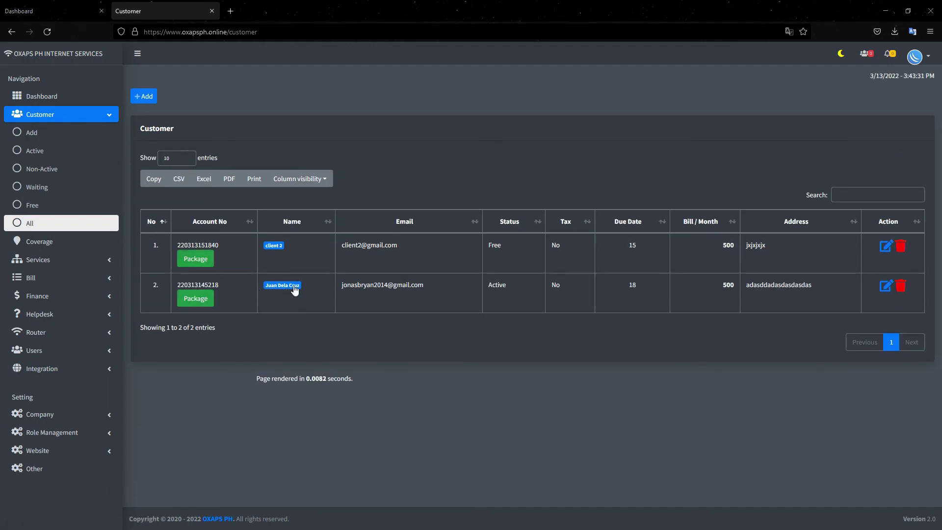
left_click(195, 300)
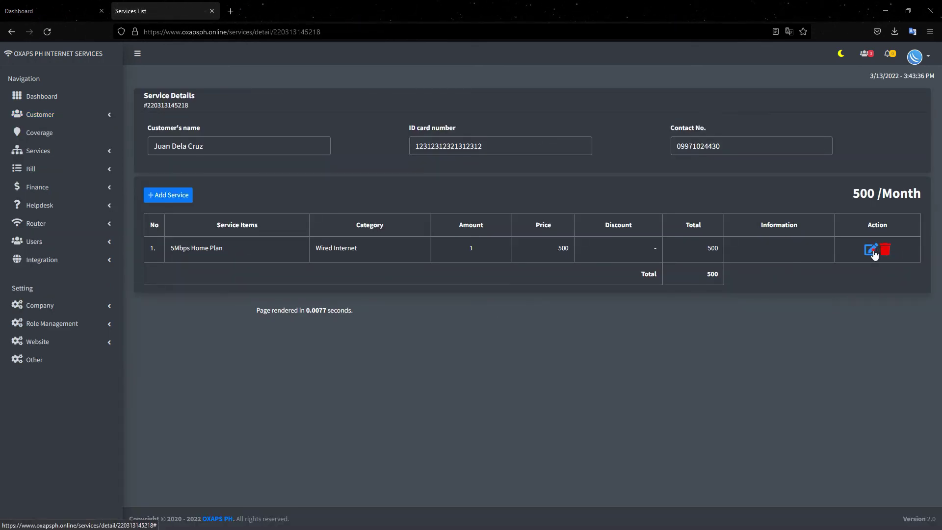
- Delete the 5Mbps Home Plan from the customer's services
left_click(872, 251)
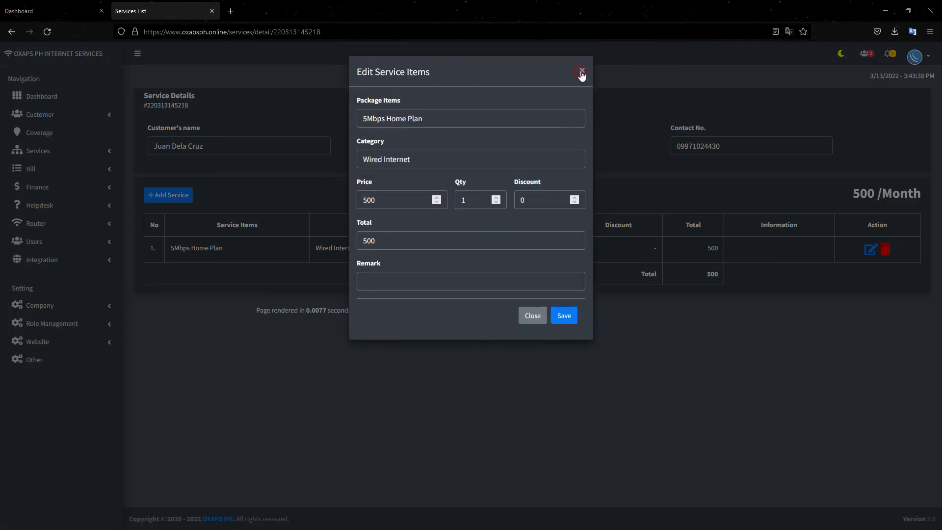
left_click(582, 70)
triple_click(232, 253)
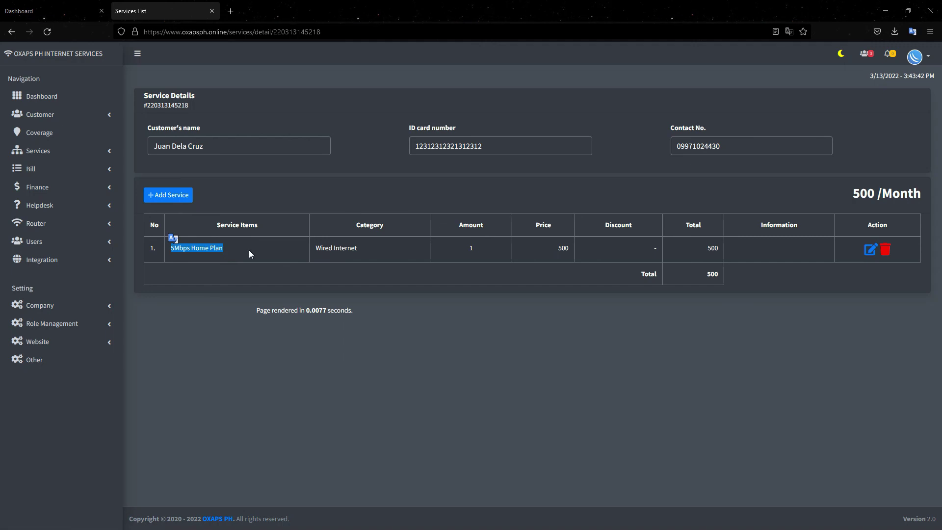
left_click(885, 250)
left_click(567, 133)
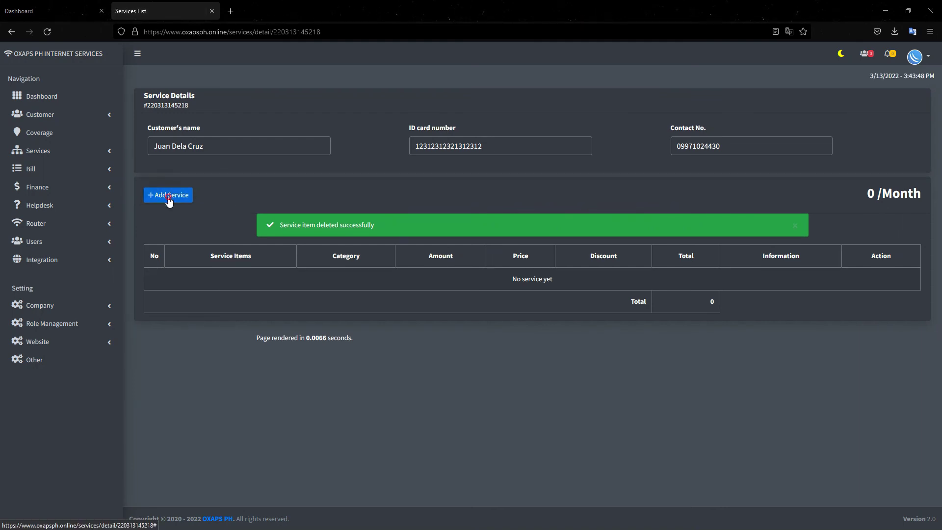
- Add the 15Mbps Home Basic Plan (Wired Internet) to the customer
left_click(169, 196)
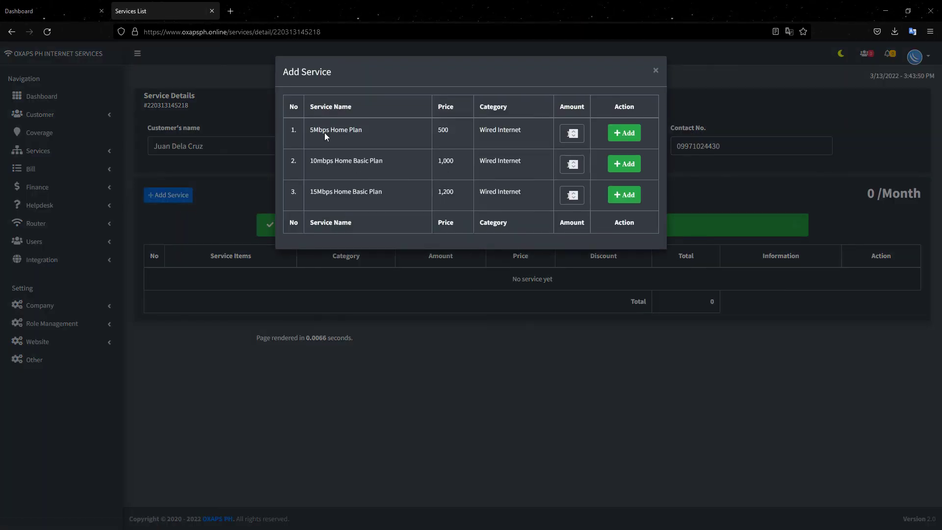
left_click_drag(338, 130, 319, 142)
left_click_drag(295, 192, 383, 192)
left_click(626, 197)
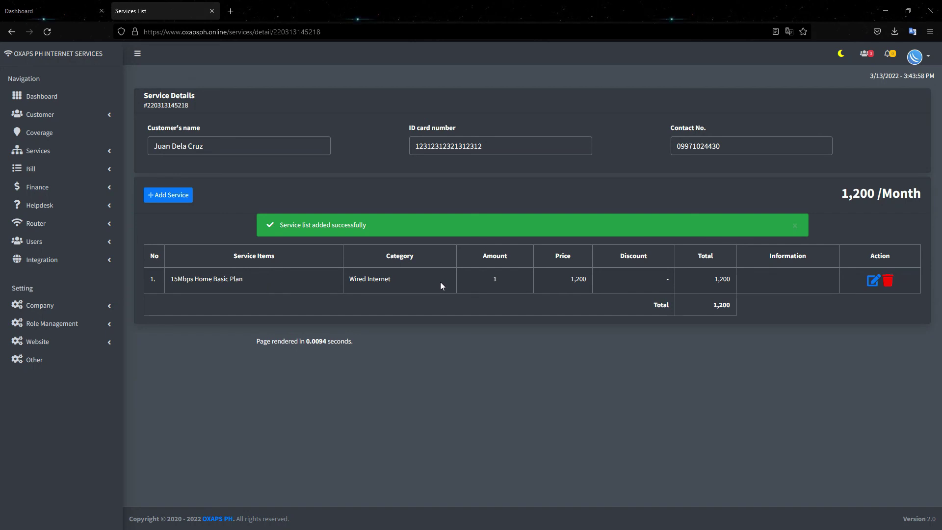
- Set a 200 discount with remark 'Promo less 200 to your bill' on the 15Mbps plan
left_click(874, 283)
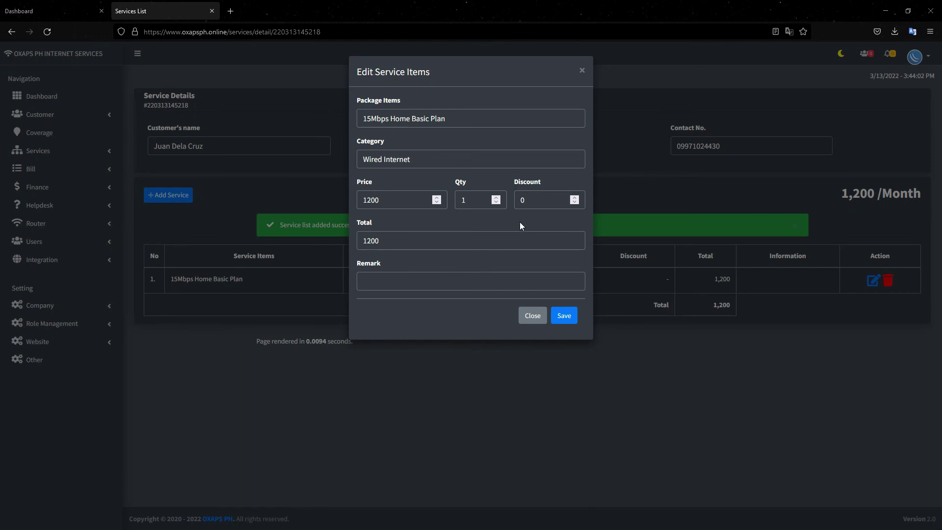
double_click(534, 204)
type("200")
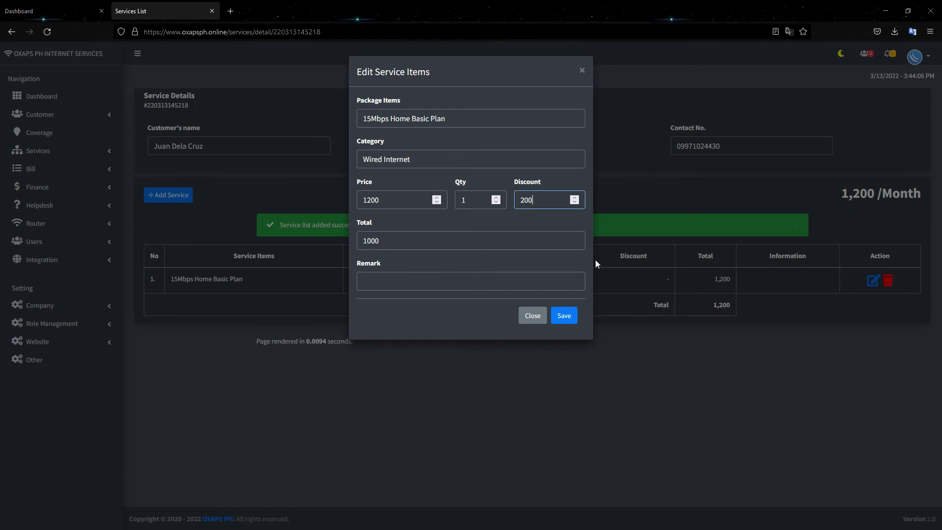
left_click(390, 281)
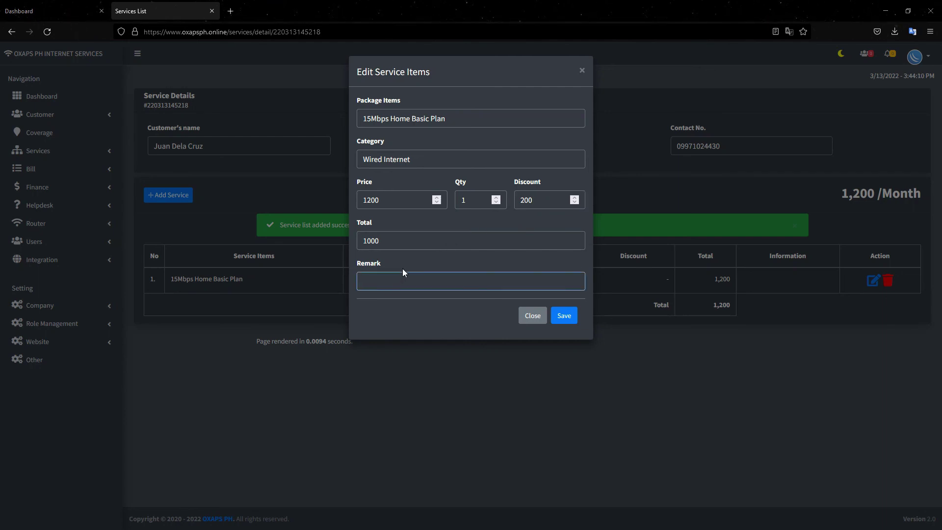
type("Promo less 200 to your bill")
left_click(564, 315)
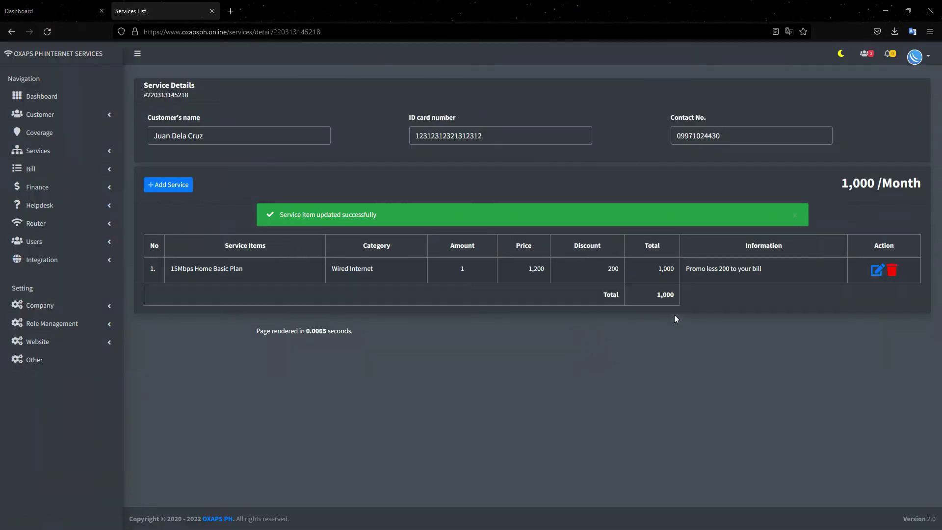
left_click_drag(655, 304, 705, 298)
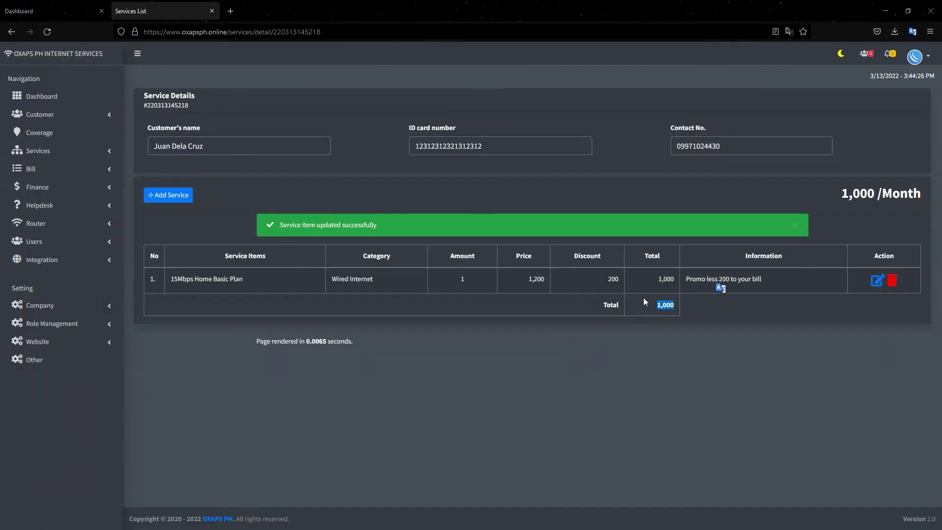
left_click(656, 305)
left_click(76, 174)
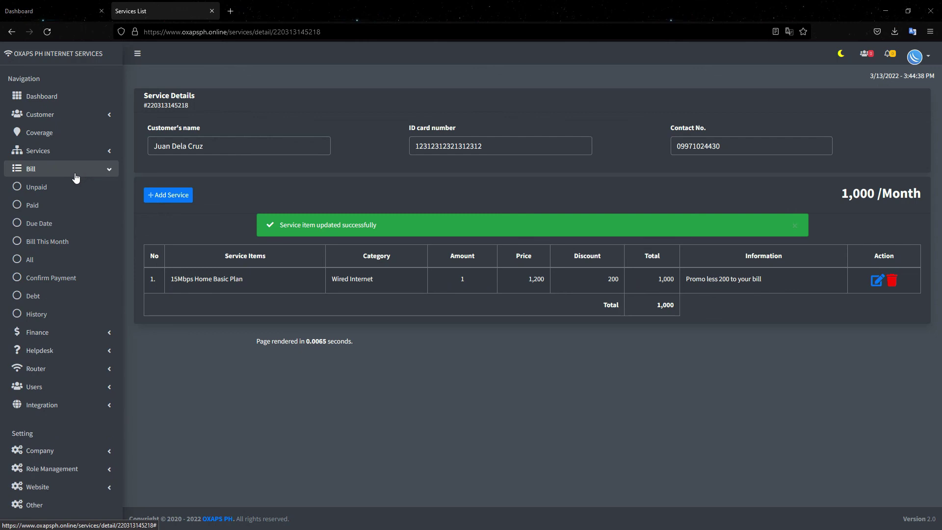
- View the customer's 2022 billing history on the Dashboard, then open Bill > Unpaid
left_click(78, 98)
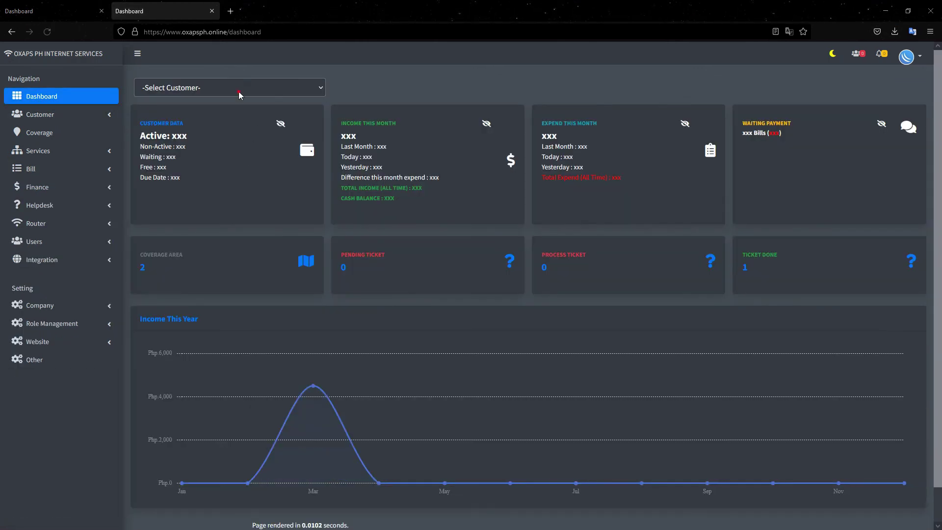
left_click(238, 92)
left_click(220, 122)
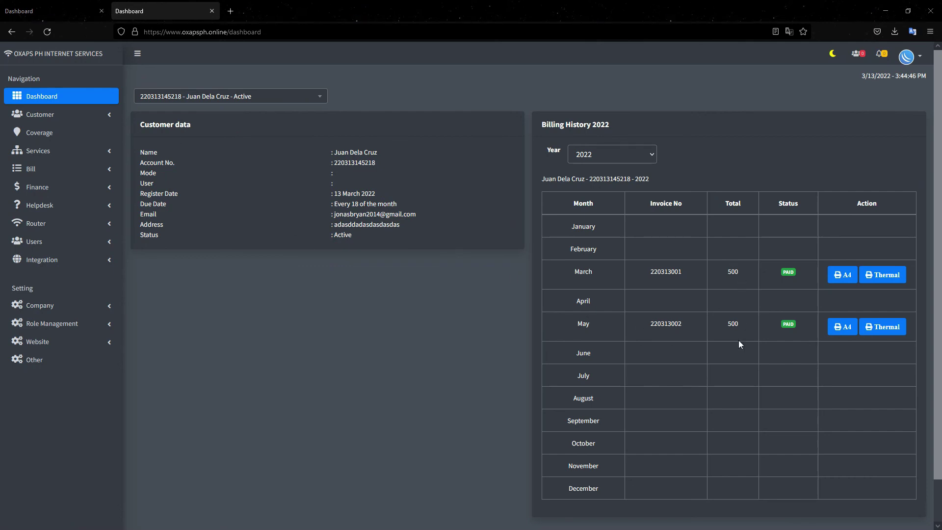
left_click(56, 171)
left_click(51, 188)
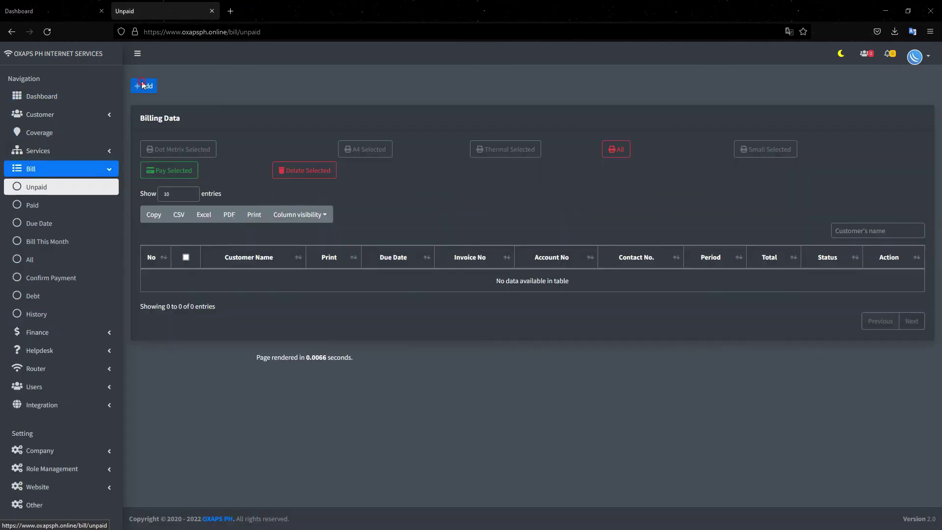
- Add an April 2022 bill of 1,000 for the customer's account and confirm it
left_click(143, 87)
left_click(320, 120)
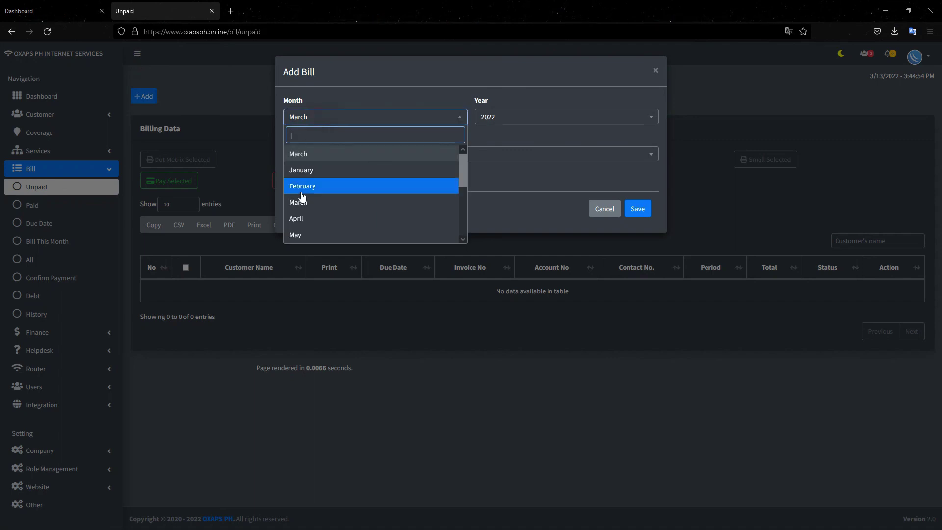
left_click(318, 216)
left_click(330, 158)
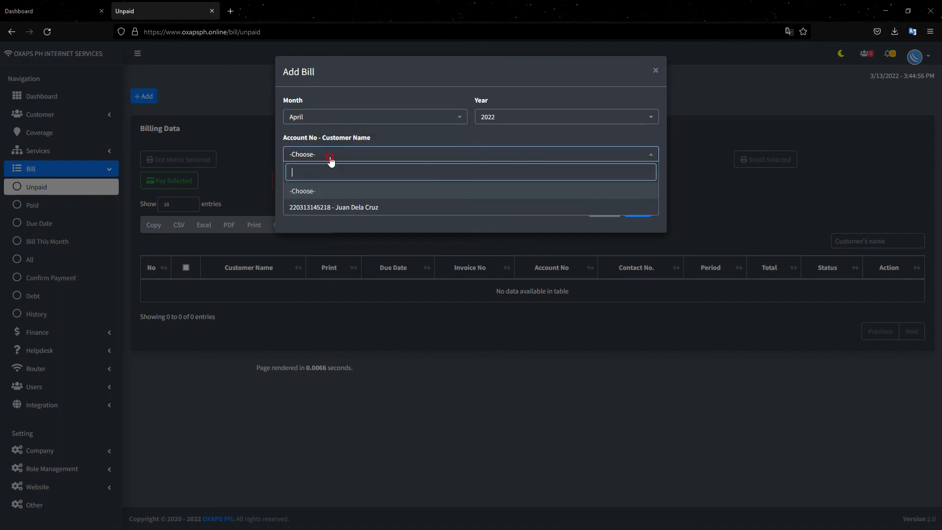
left_click(342, 208)
left_click(638, 286)
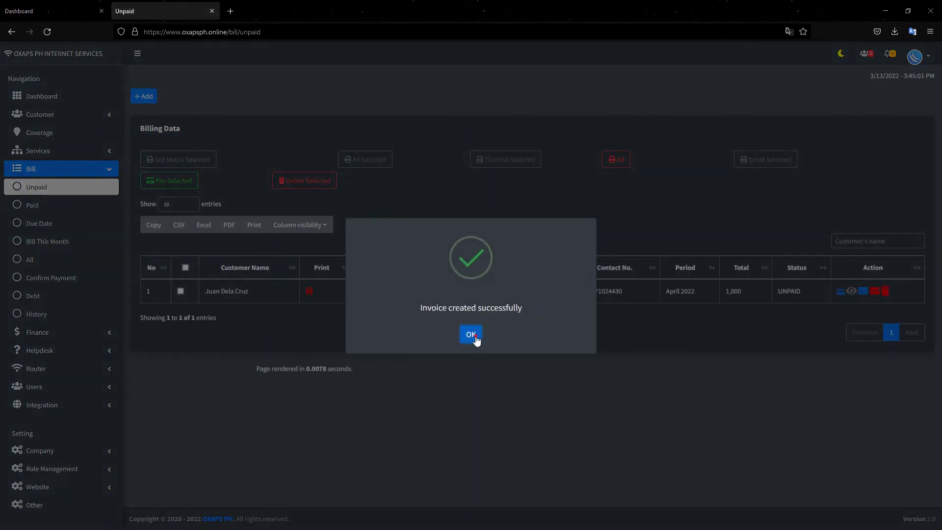
left_click(479, 338)
left_click_drag(744, 288, 725, 292)
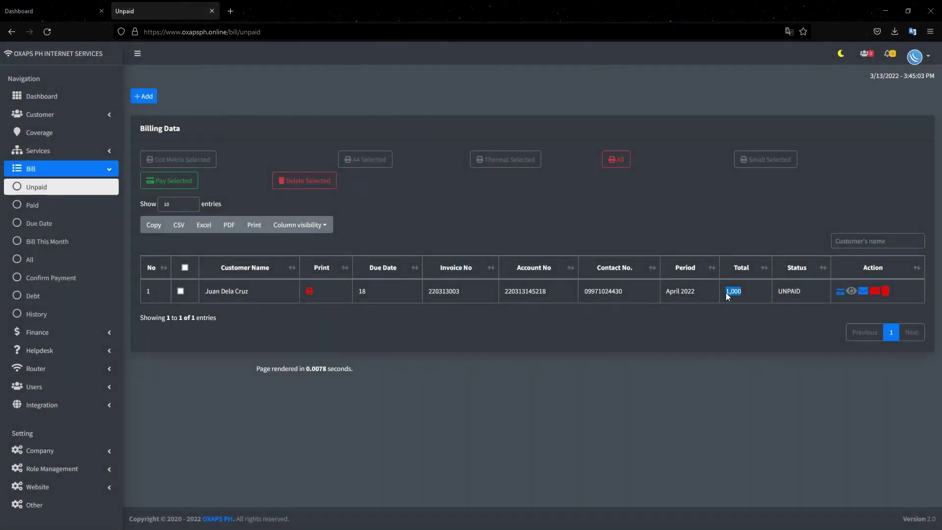
- Bring up the April invoice's A4 print view, cancel printing, and return to Unpaid bills
left_click(311, 293)
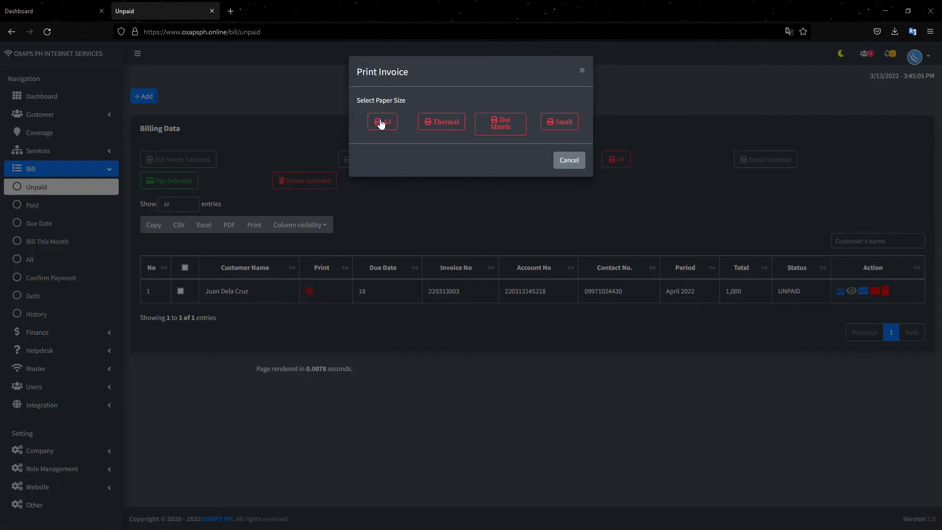
left_click(382, 121)
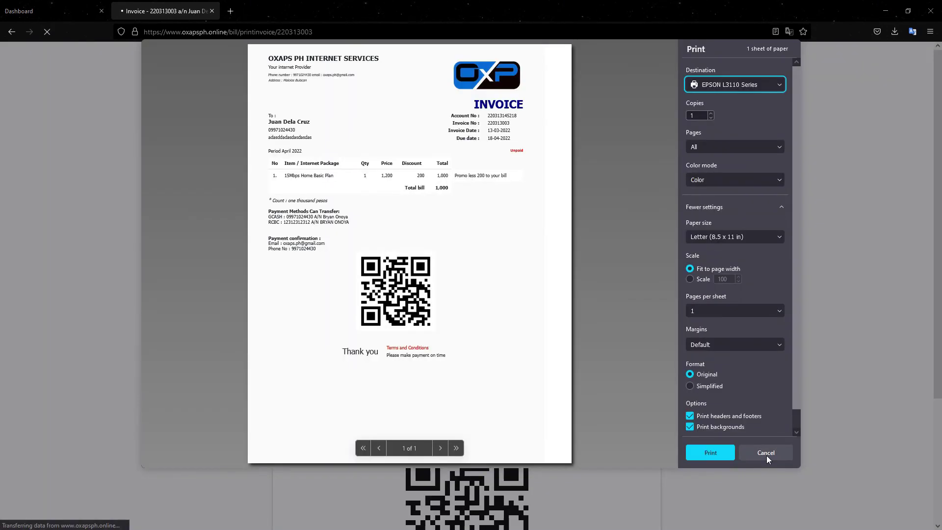
left_click(766, 453)
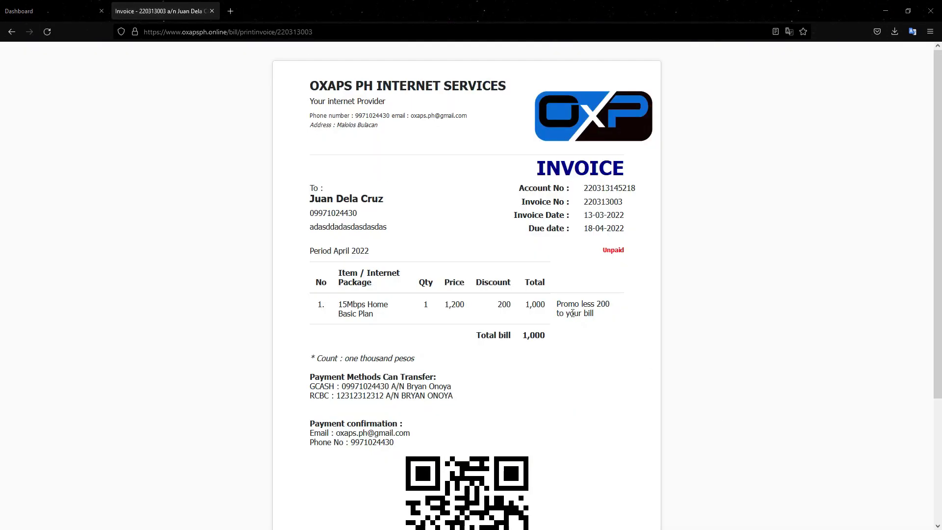
left_click_drag(558, 303, 603, 315)
left_click(584, 325)
left_click(11, 32)
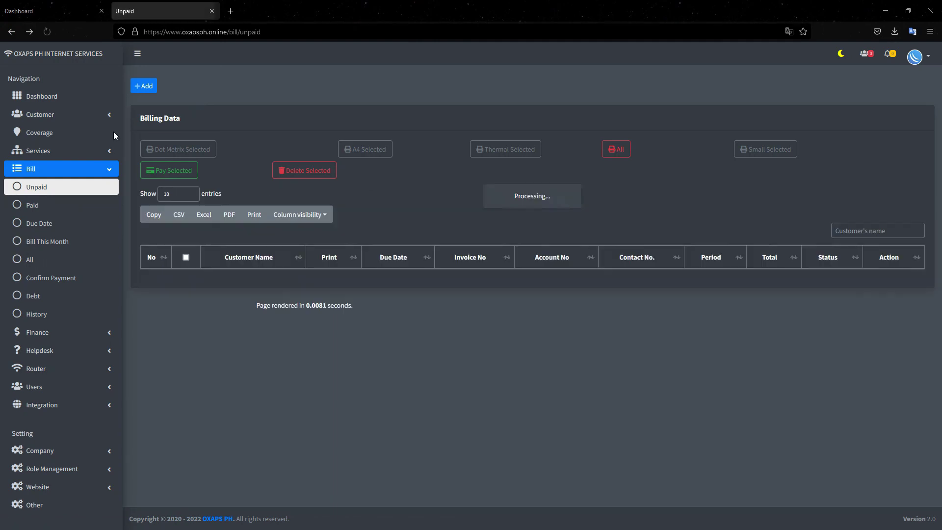
- Show the customer's 2022 billing history on the dashboard, with April's 1,000 bill listed as unpaid
left_click(39, 94)
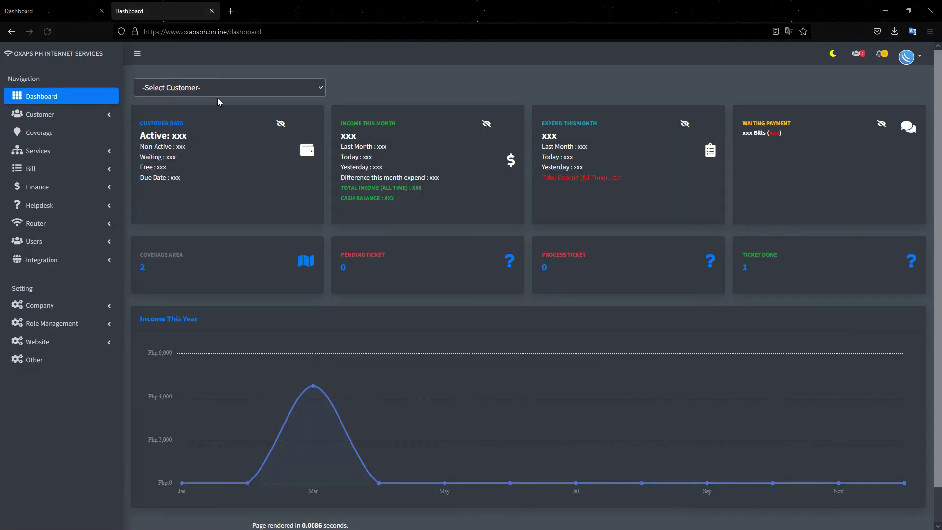
left_click(214, 93)
left_click(225, 122)
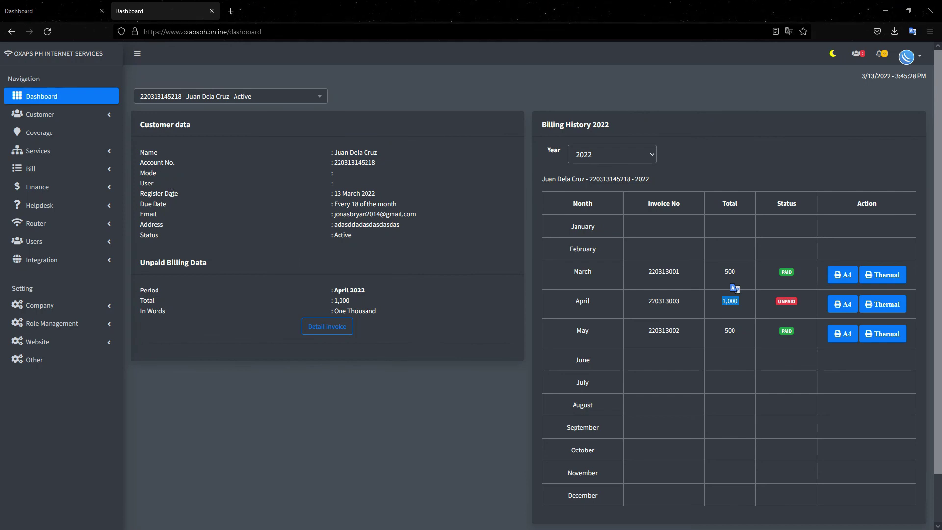
left_click(87, 326)
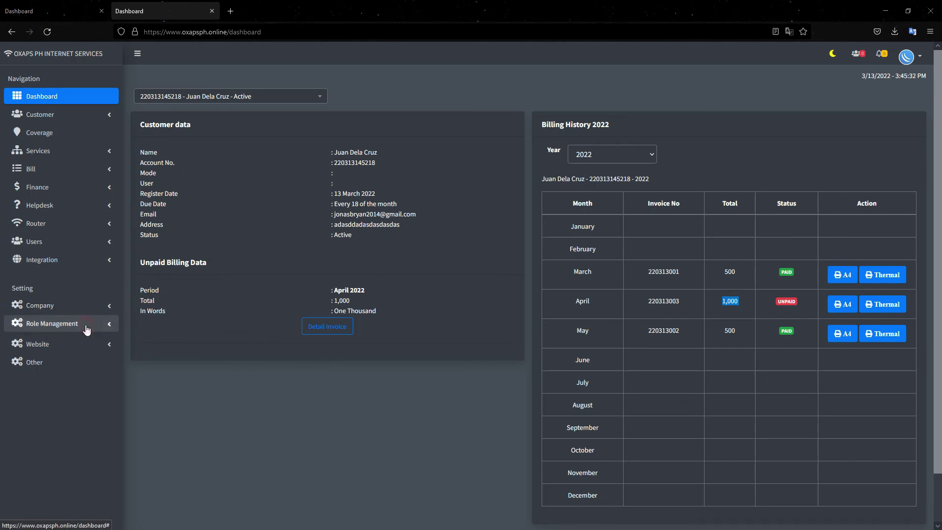
- Check the Role Access permissions for the Technician level, then for Operator / Customer Service
left_click(80, 342)
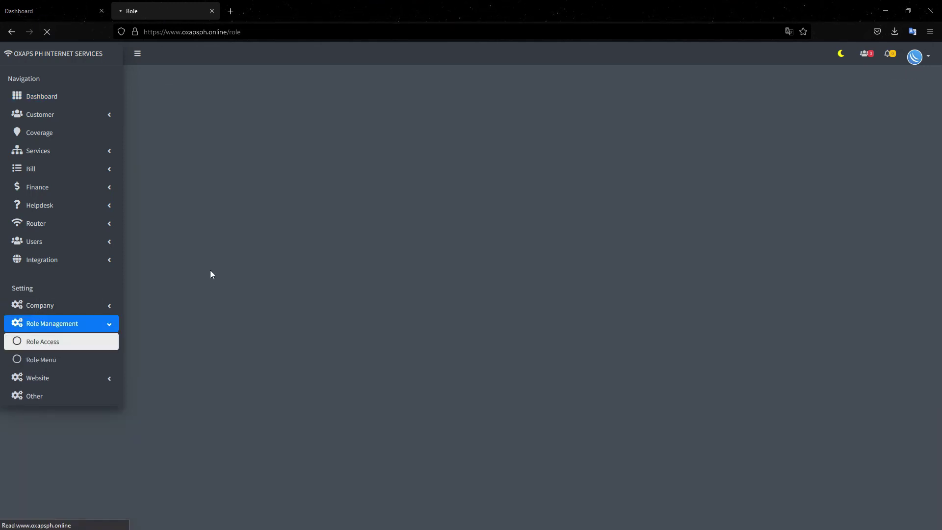
left_click(183, 146)
left_click(170, 184)
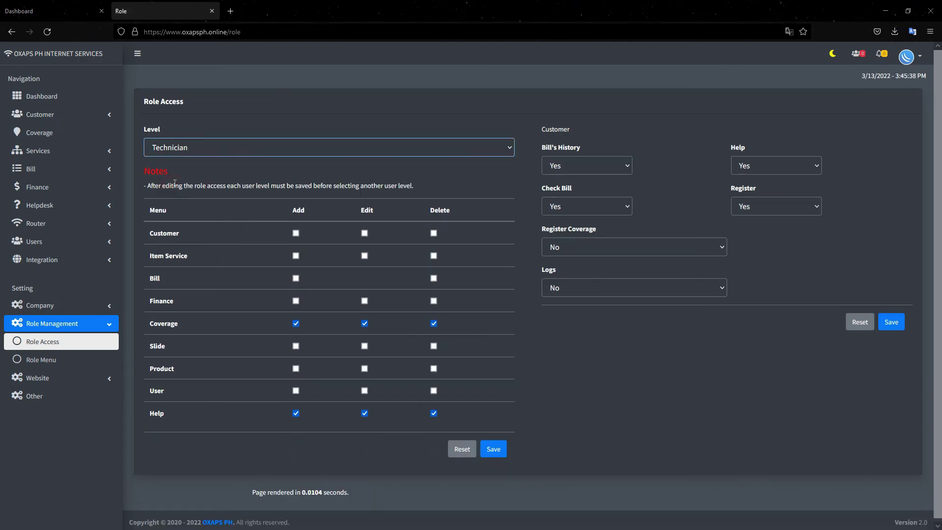
left_click(200, 151)
left_click(176, 170)
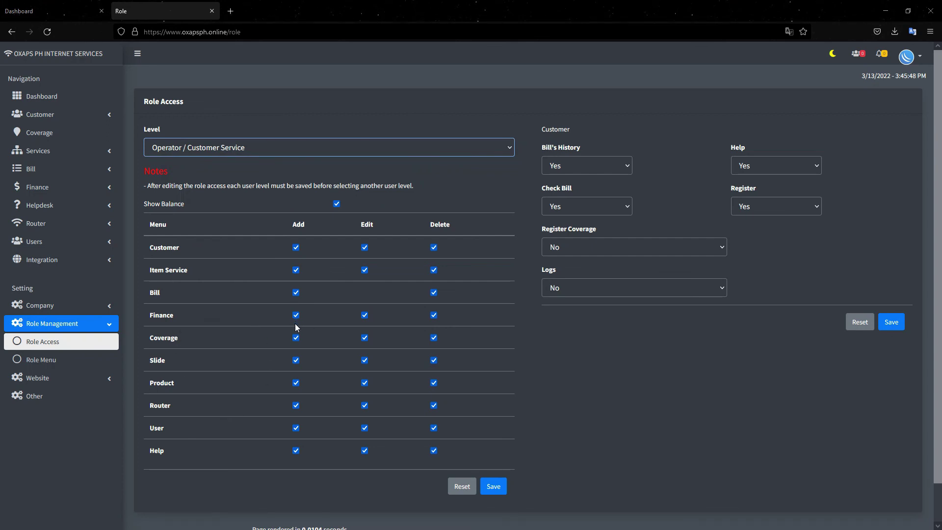
- Inspect the Operator level's Role Menu permissions for Customer, Bill and Finance, then return to the dashboard
left_click(73, 359)
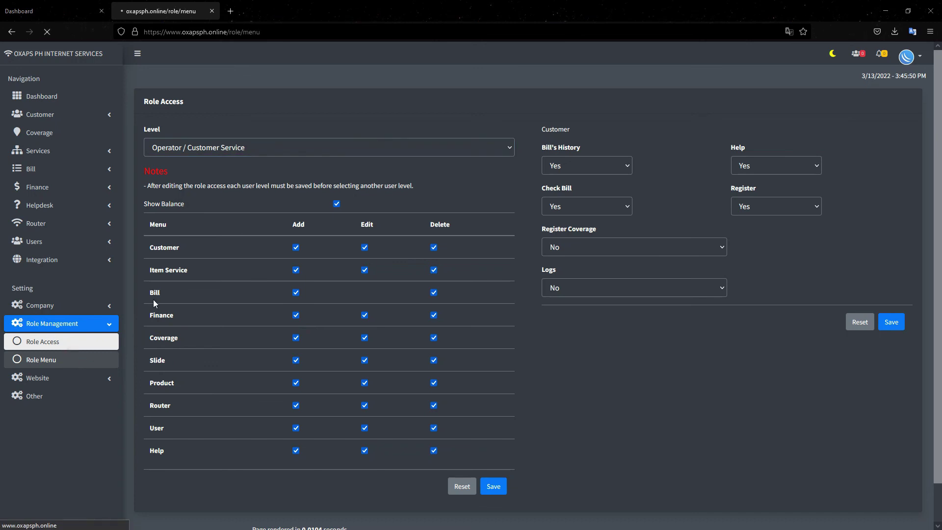
left_click(184, 174)
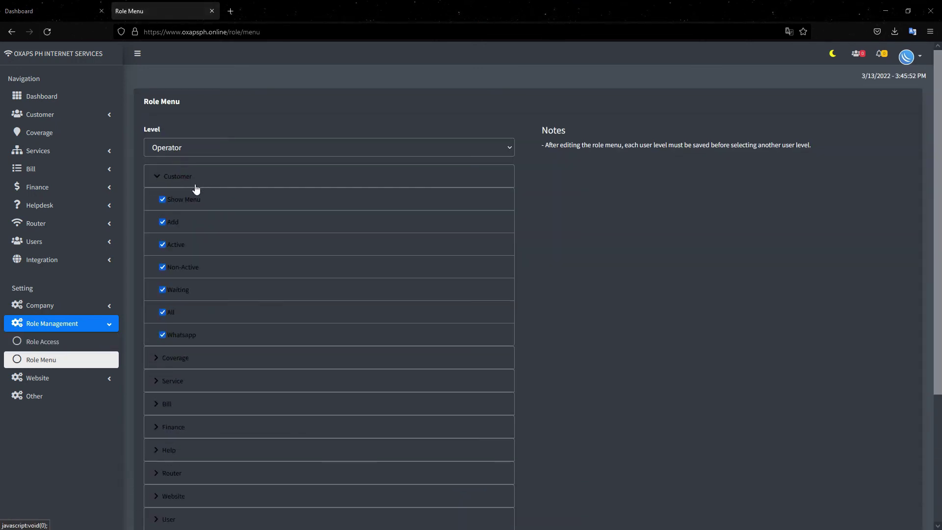
left_click(185, 178)
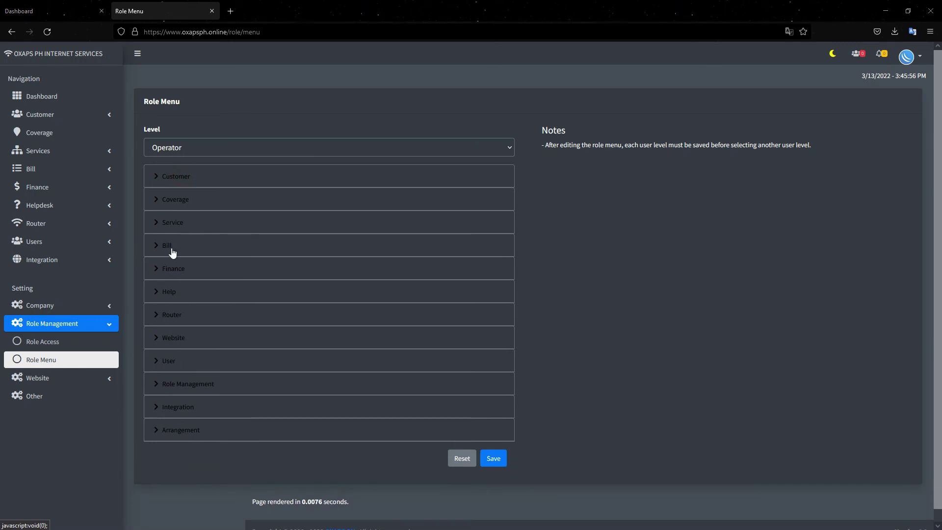
left_click(172, 250)
left_click(171, 252)
left_click(184, 277)
left_click(186, 279)
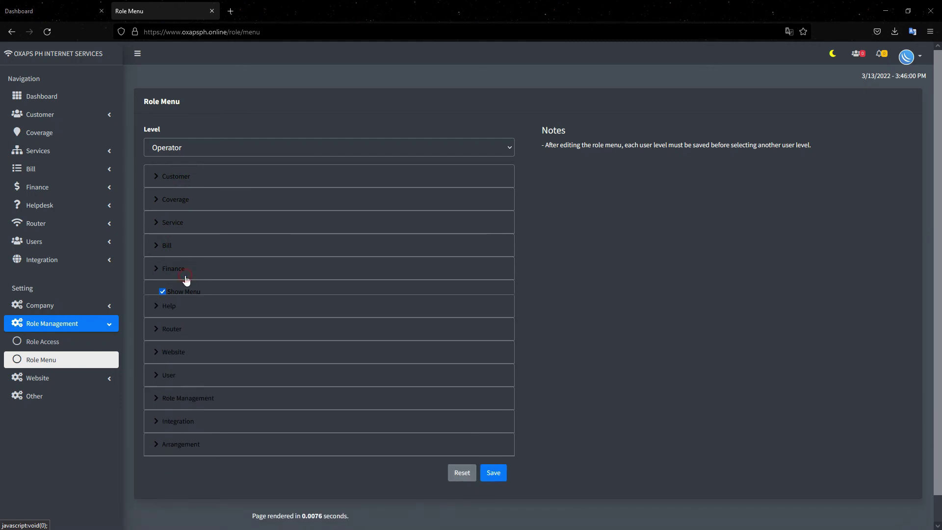
left_click(37, 97)
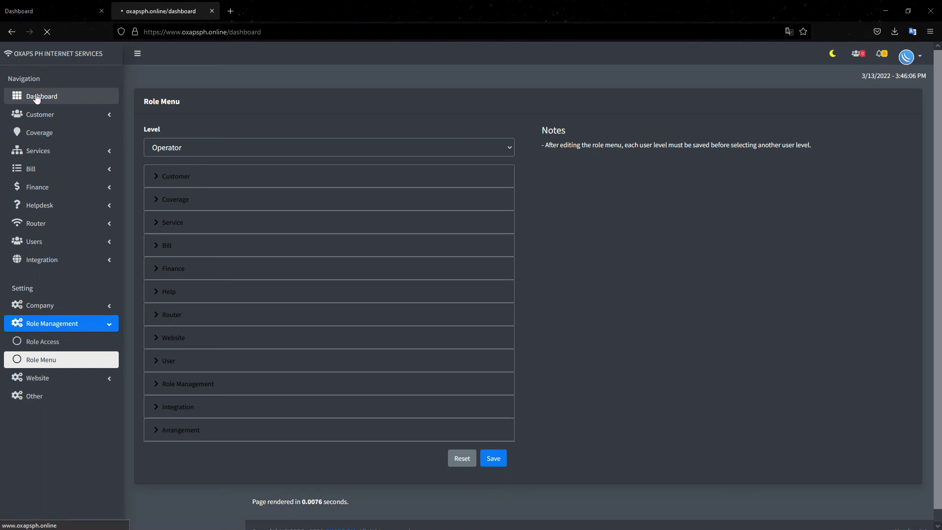